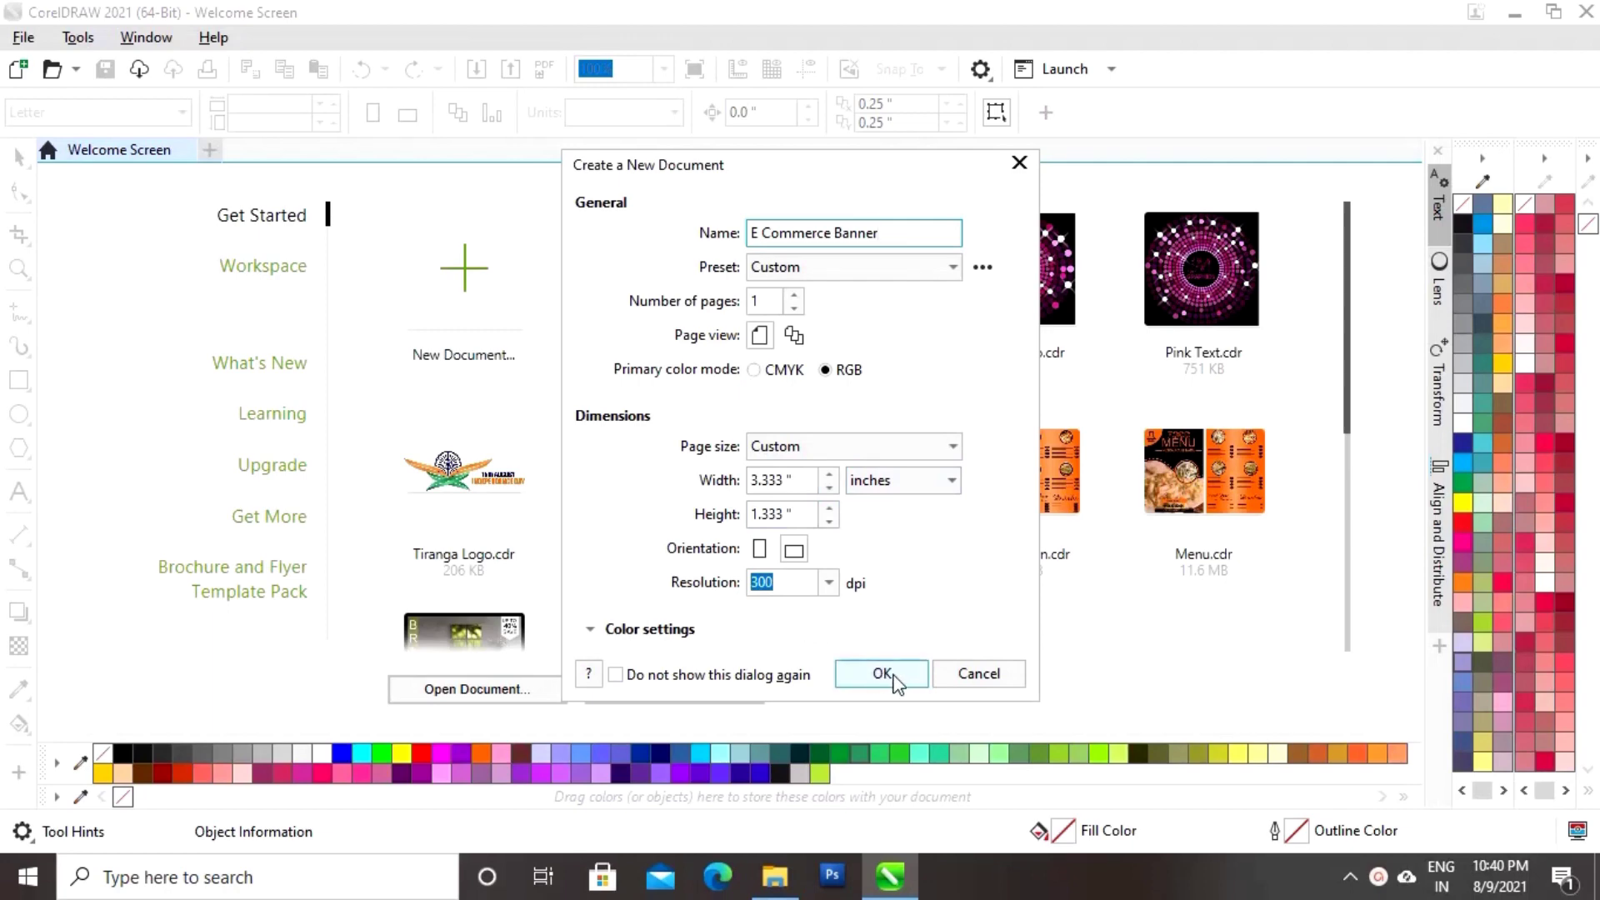
Create the 3.333 × 1.333 inch RGB document "E Commerce Banner" at 300 dpi and draw a rectangle covering the page, about 3.341 × 1.325 inches
left_click(883, 675)
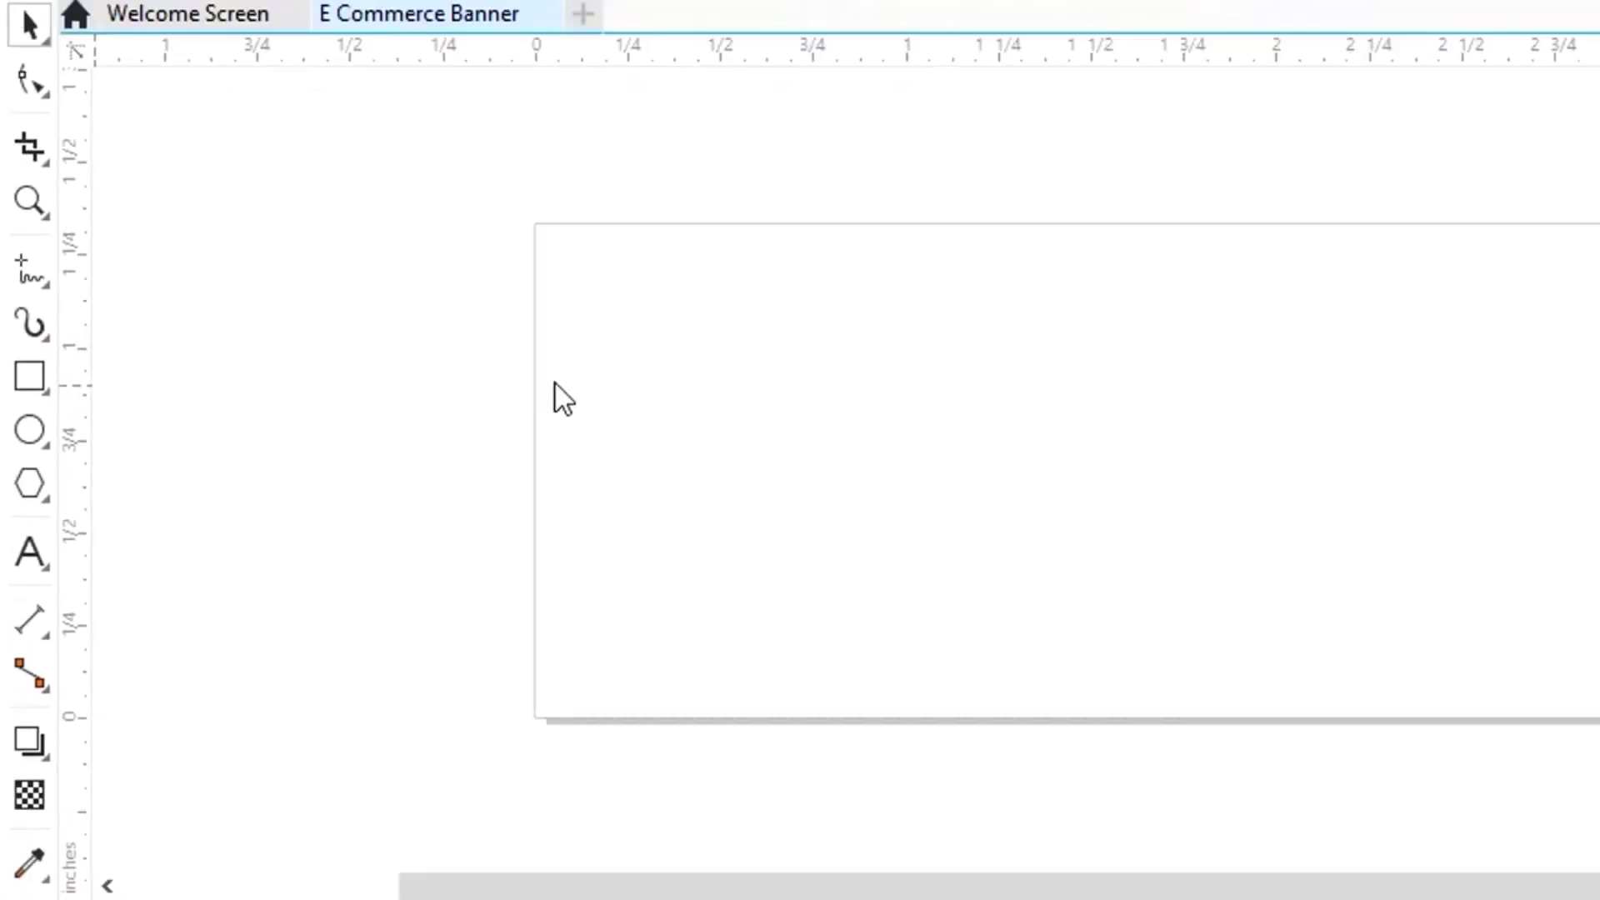
key("F6")
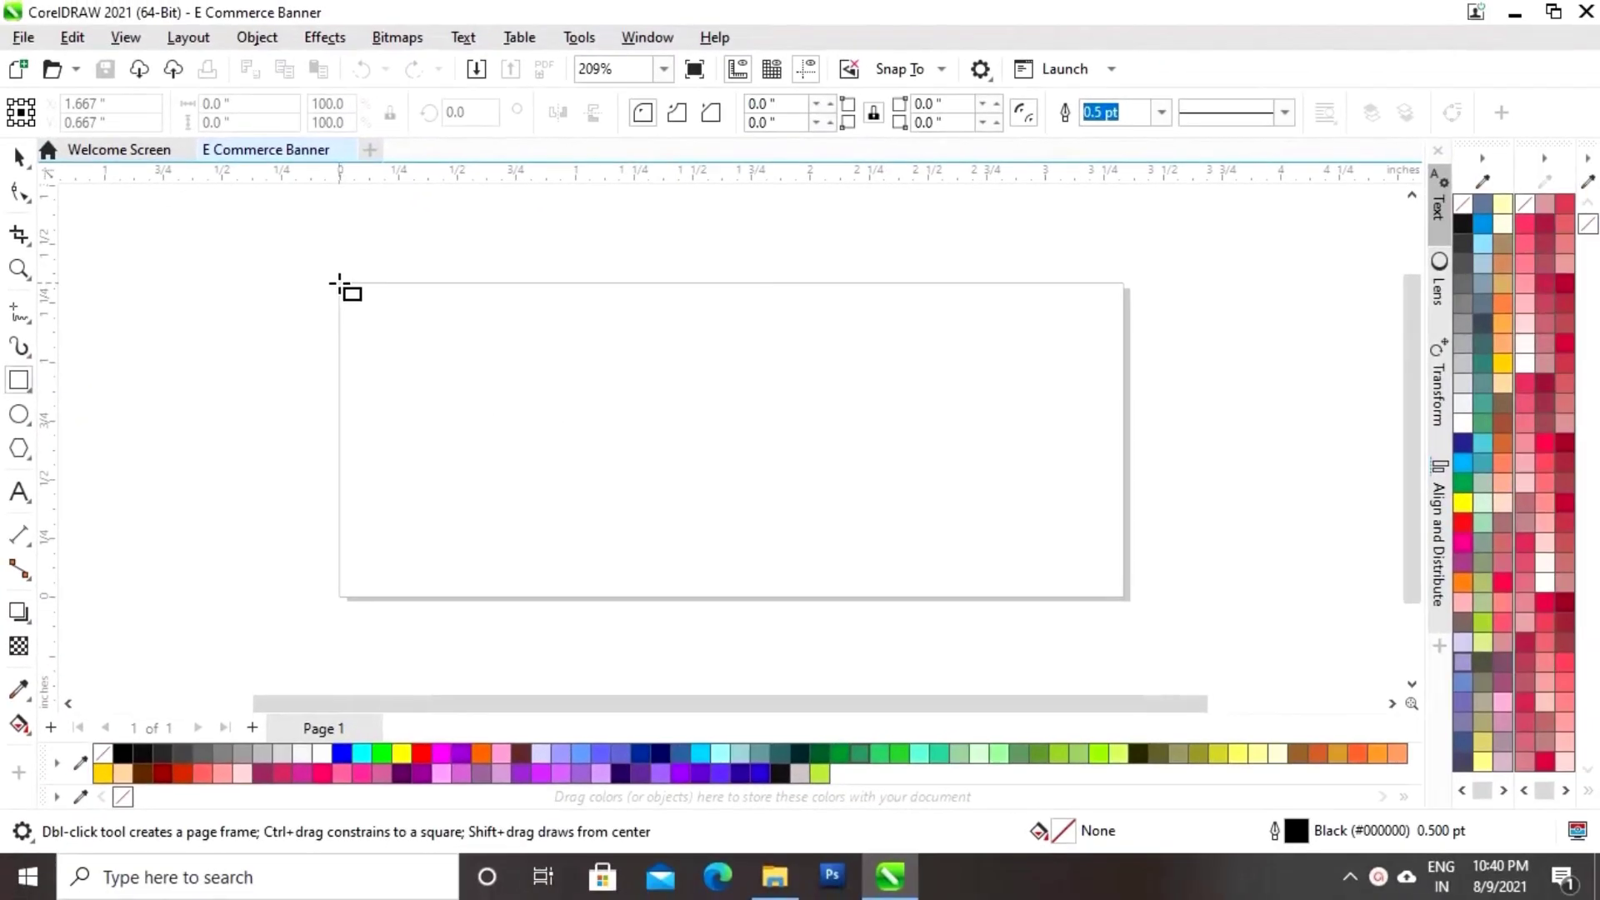
mouse_move(339, 282)
left_mouse_down()
mouse_move(439, 354)
mouse_move(946, 517)
mouse_move(1124, 595)
left_mouse_up()
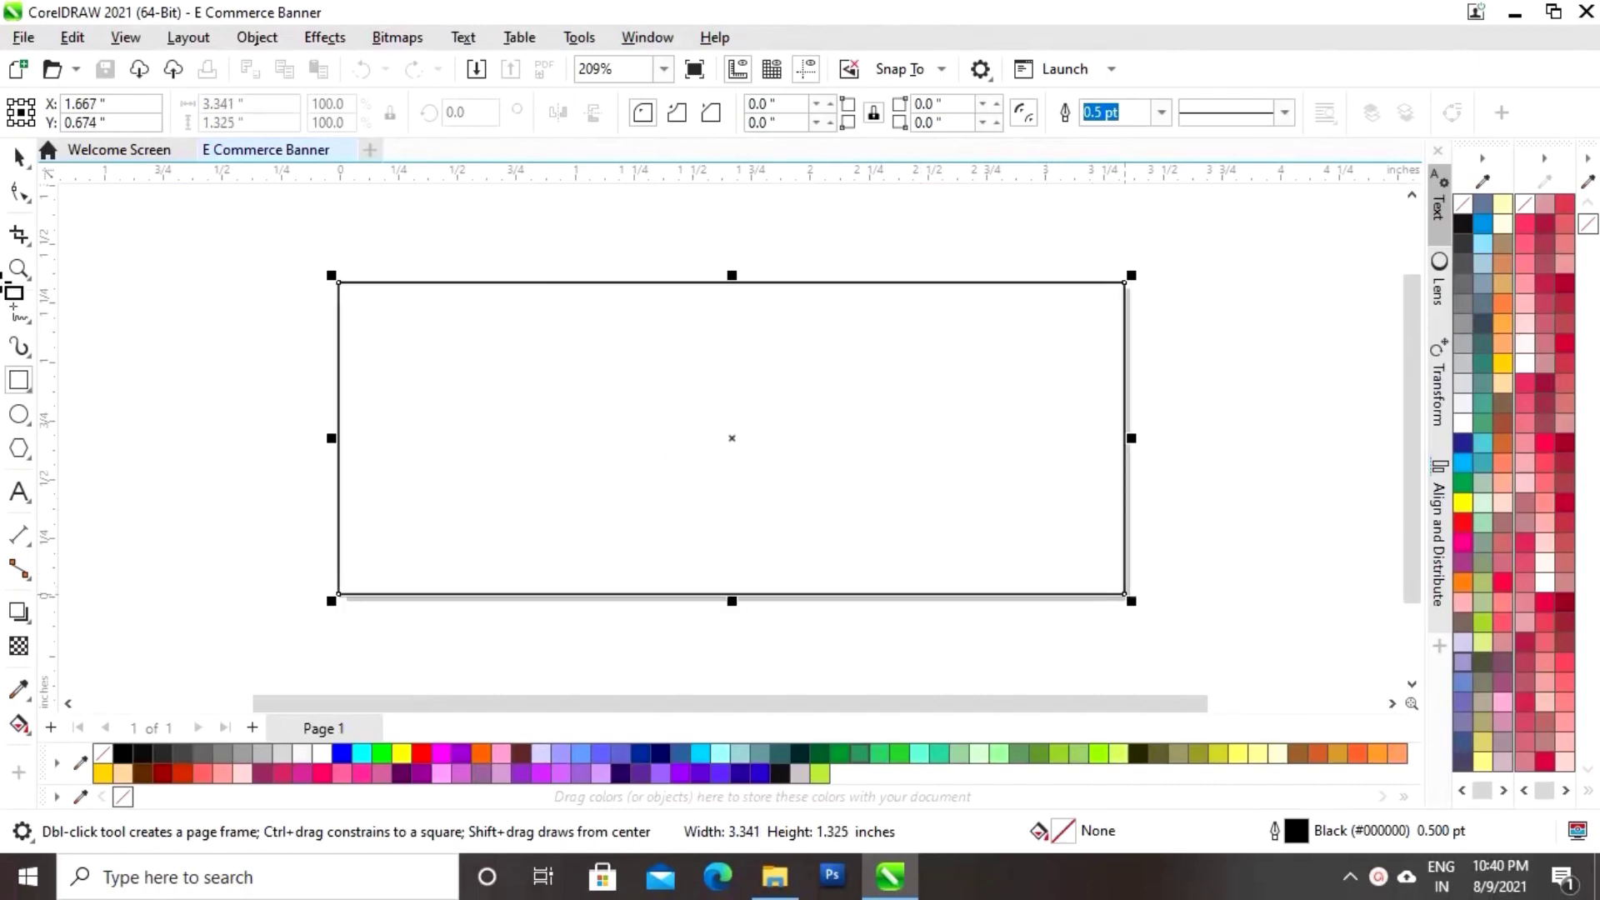
left_click(18, 157)
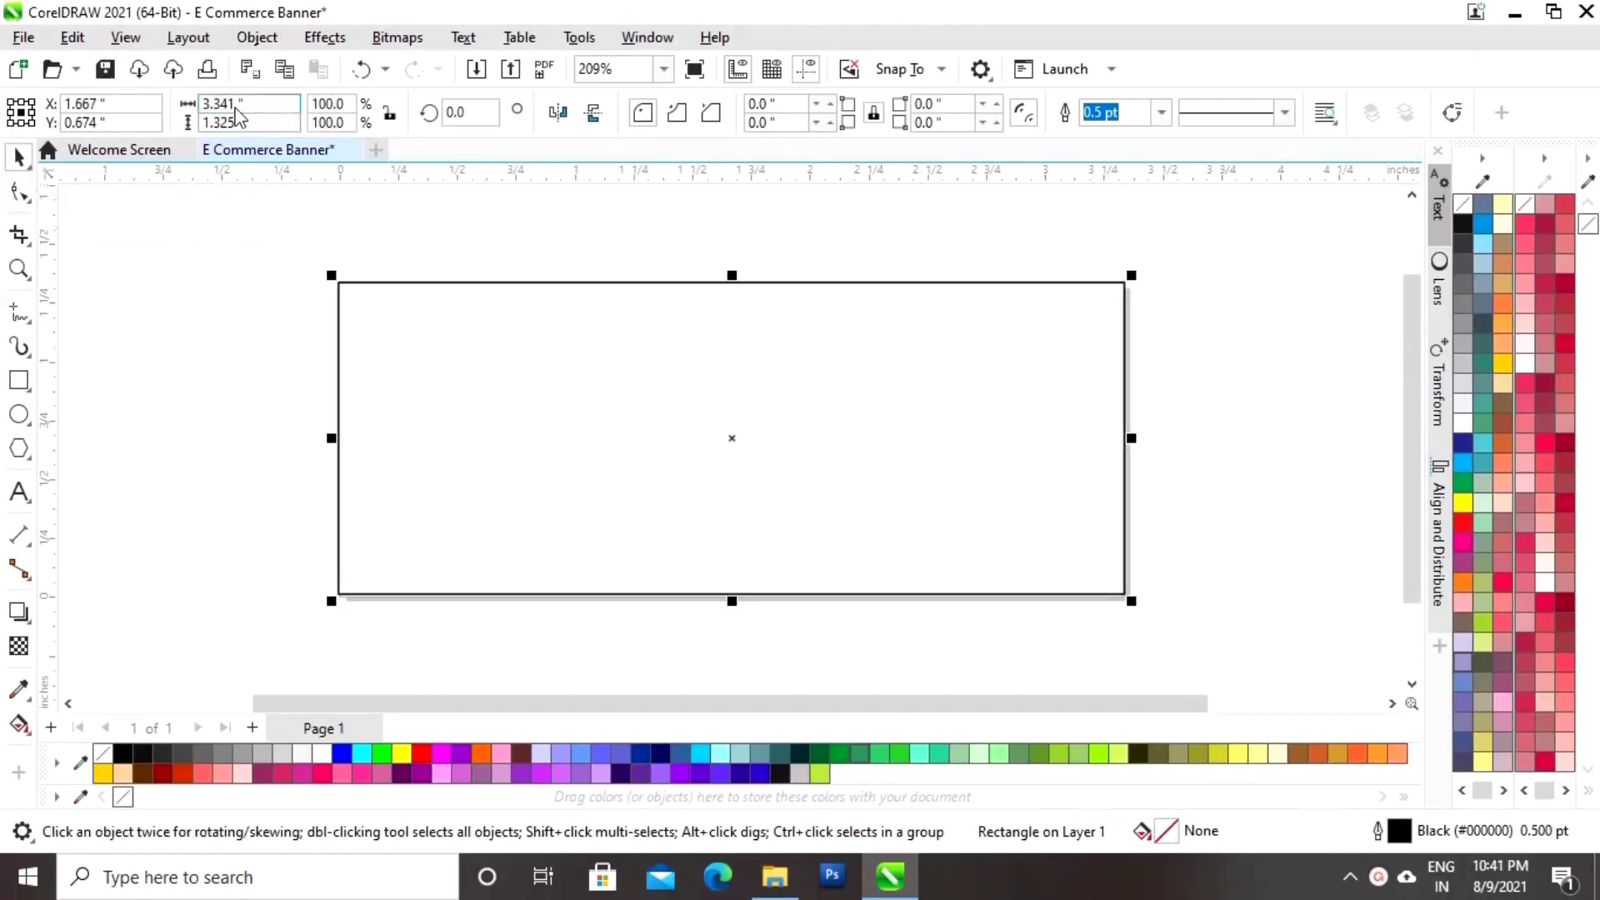
Set the page-covering rectangle's size to 3.333 inches wide and 1.333 inches high
left_click(241, 104)
type("3.3")
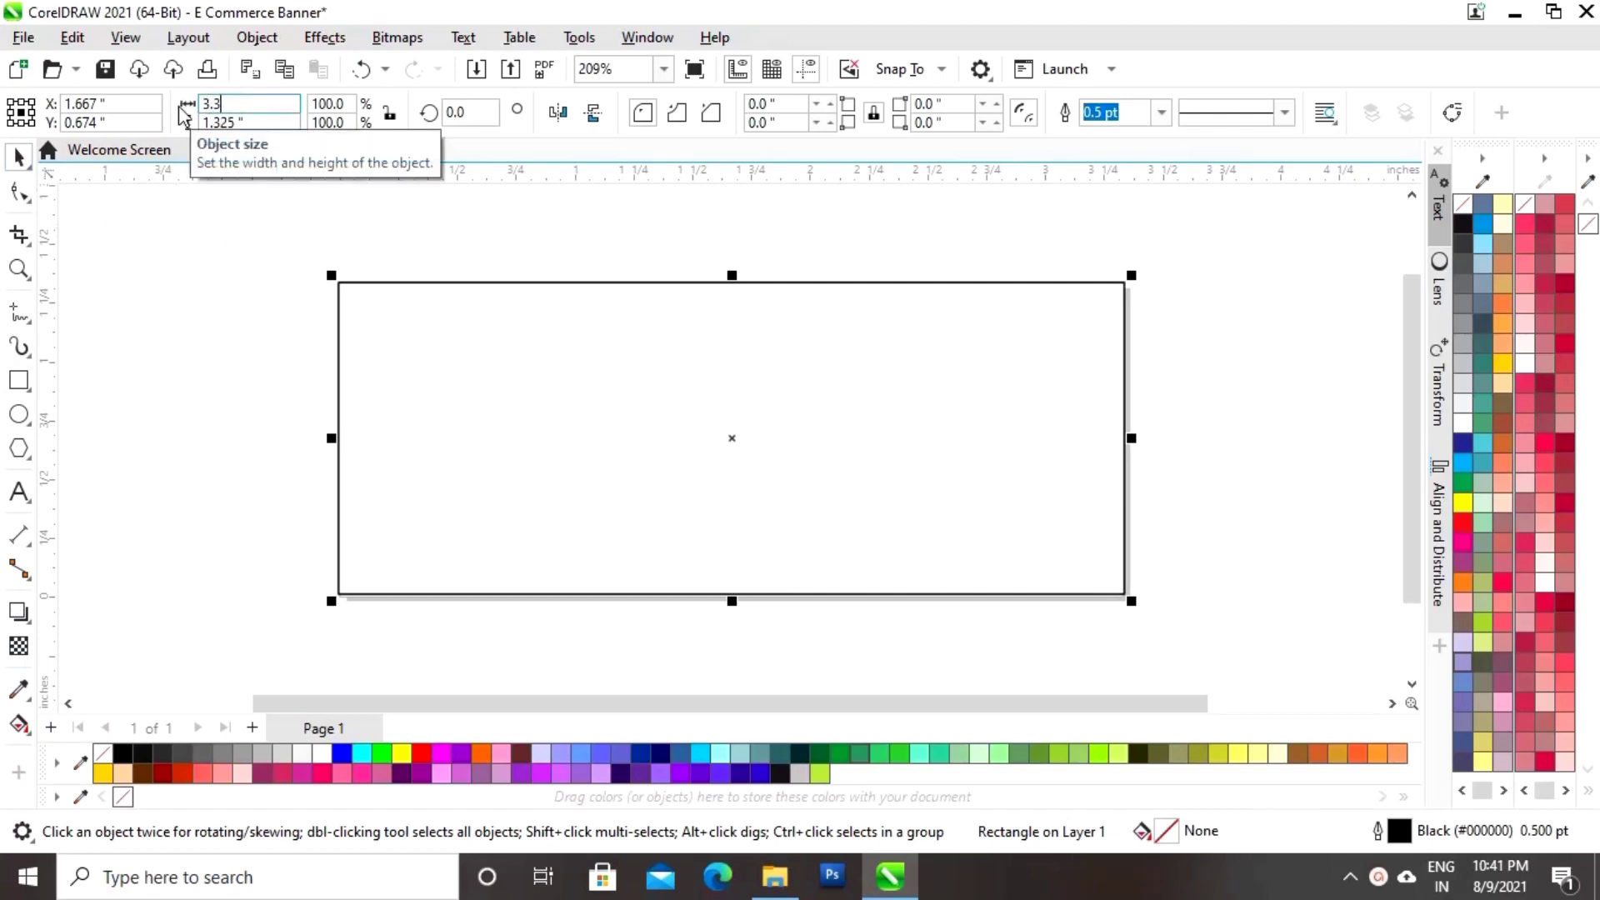
type("33")
key("Tab")
type("1")
key("Return")
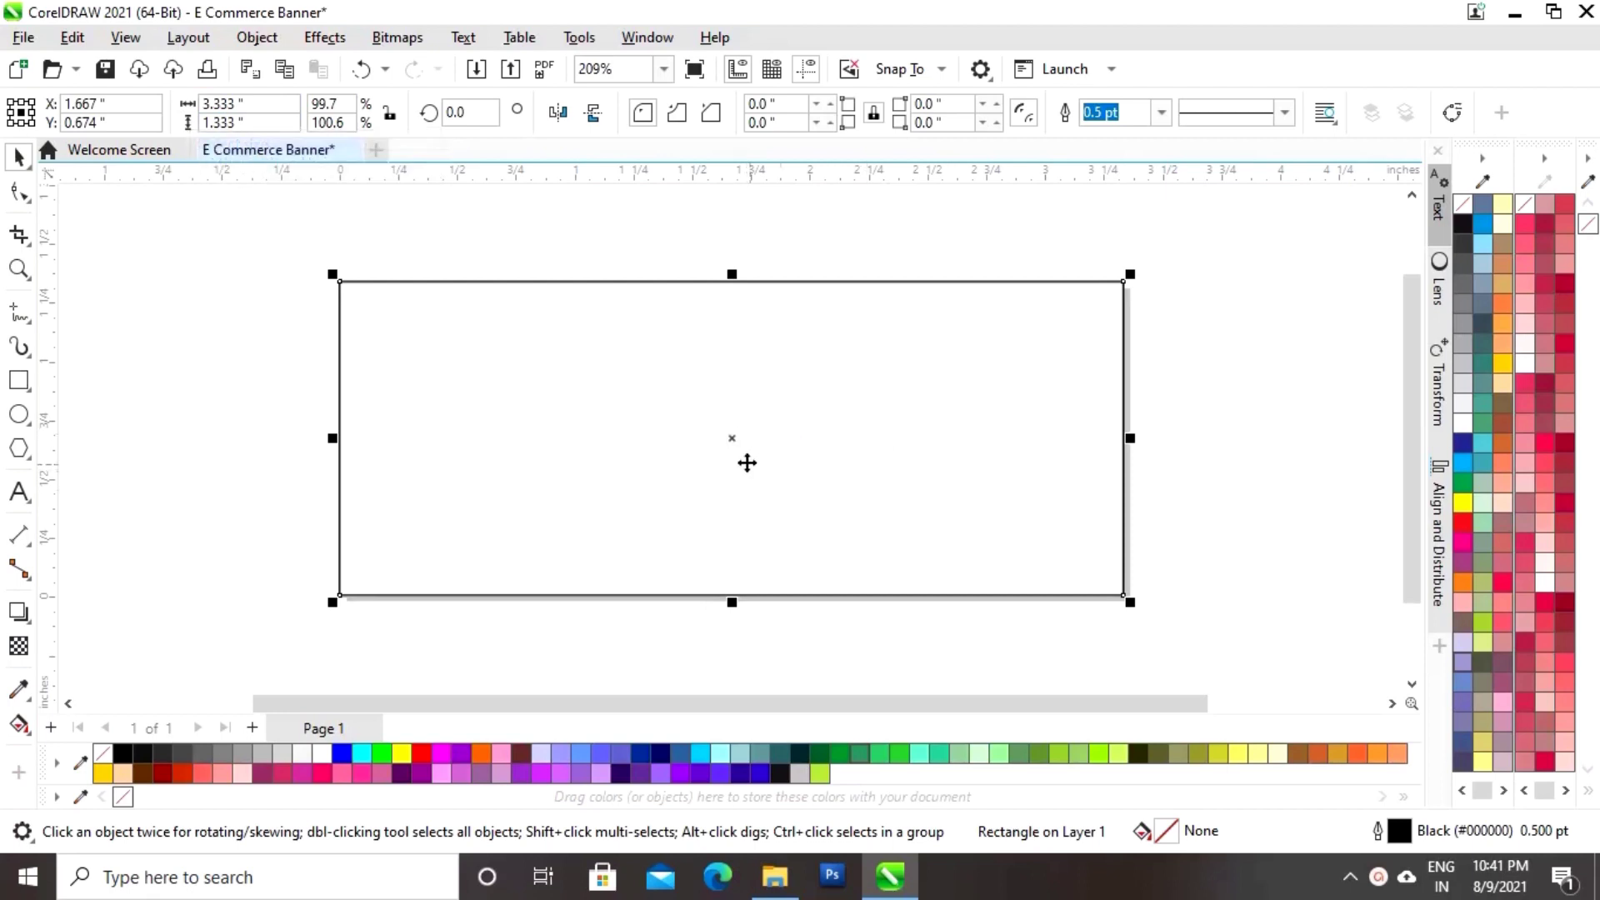
left_click(1256, 431)
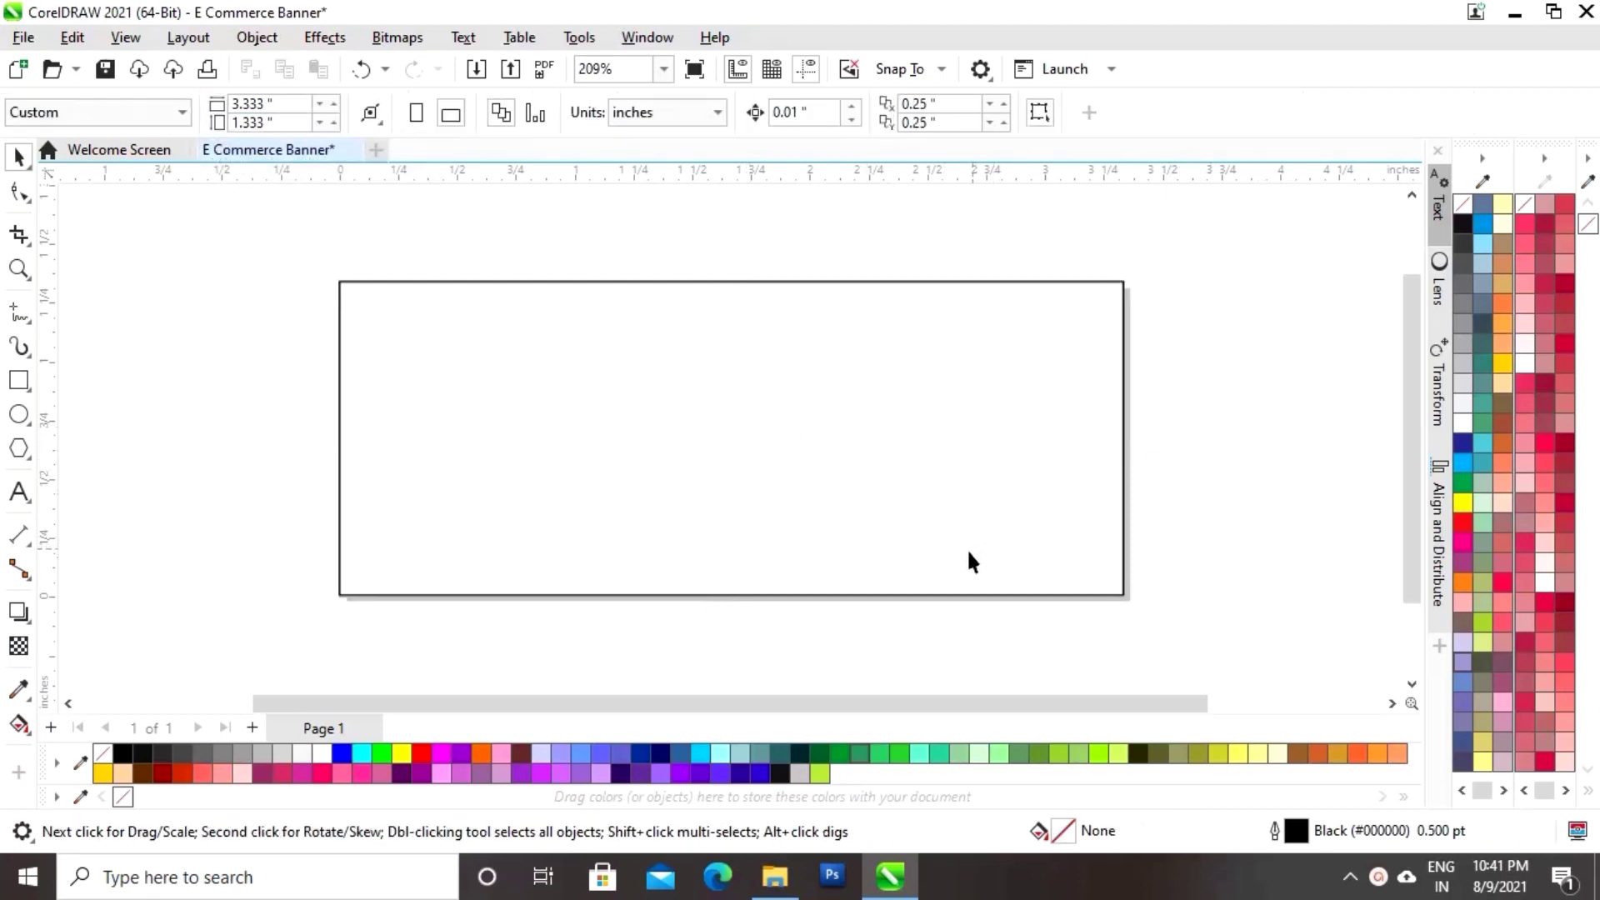
Center the rectangle horizontally and vertically on the specified point X 1.667, Y 0.667 inches
left_click(943, 562)
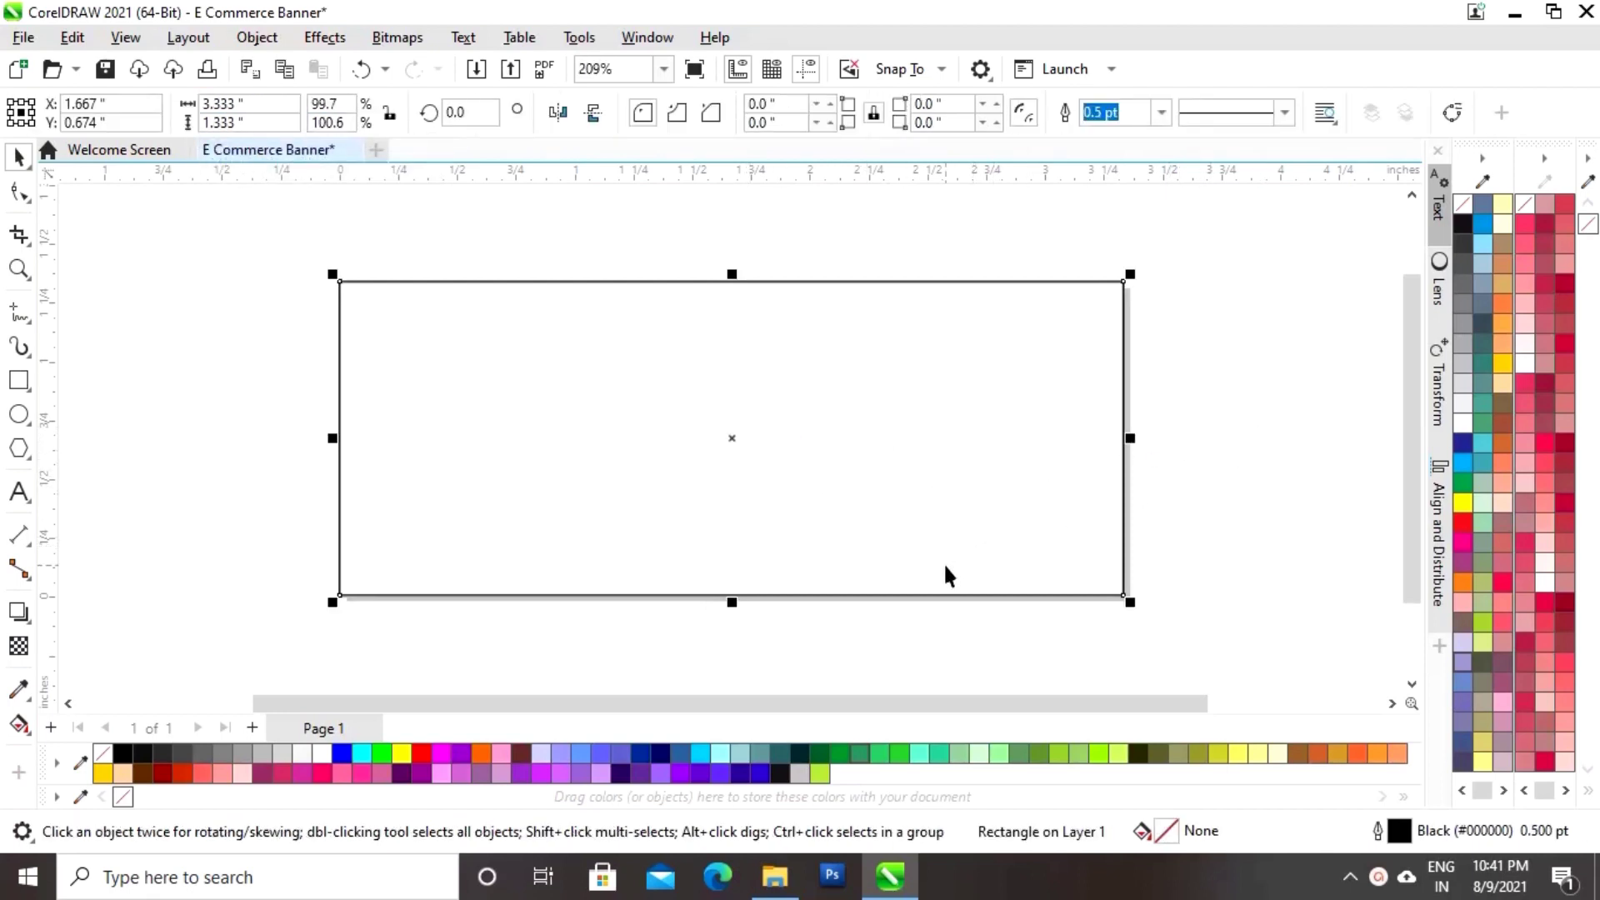
left_click(1440, 532)
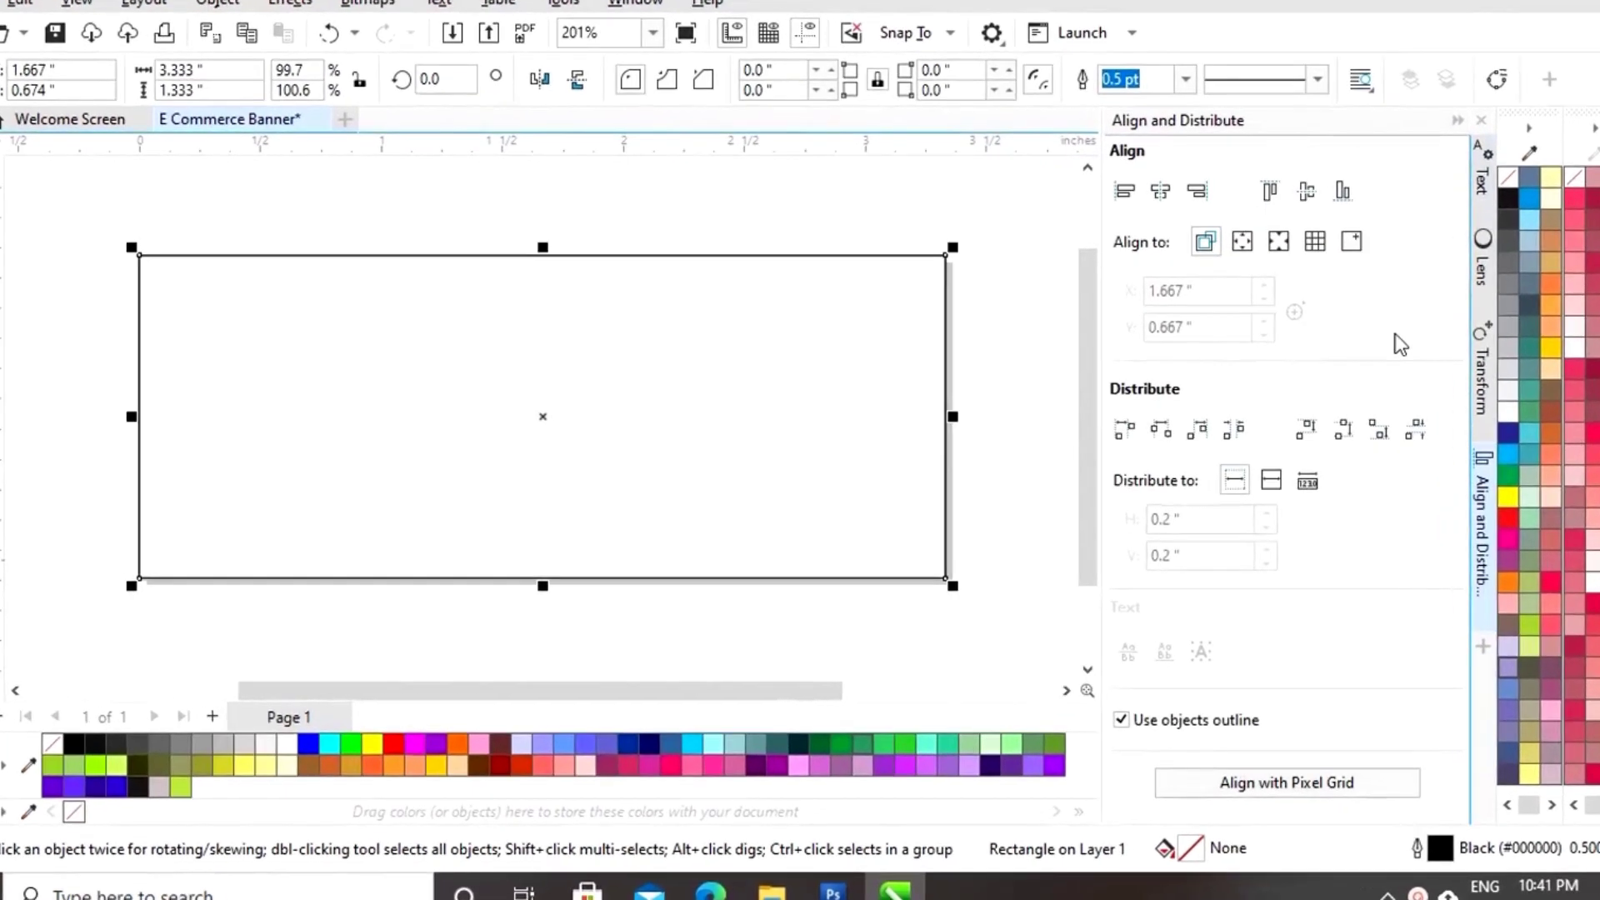
left_click(1433, 203)
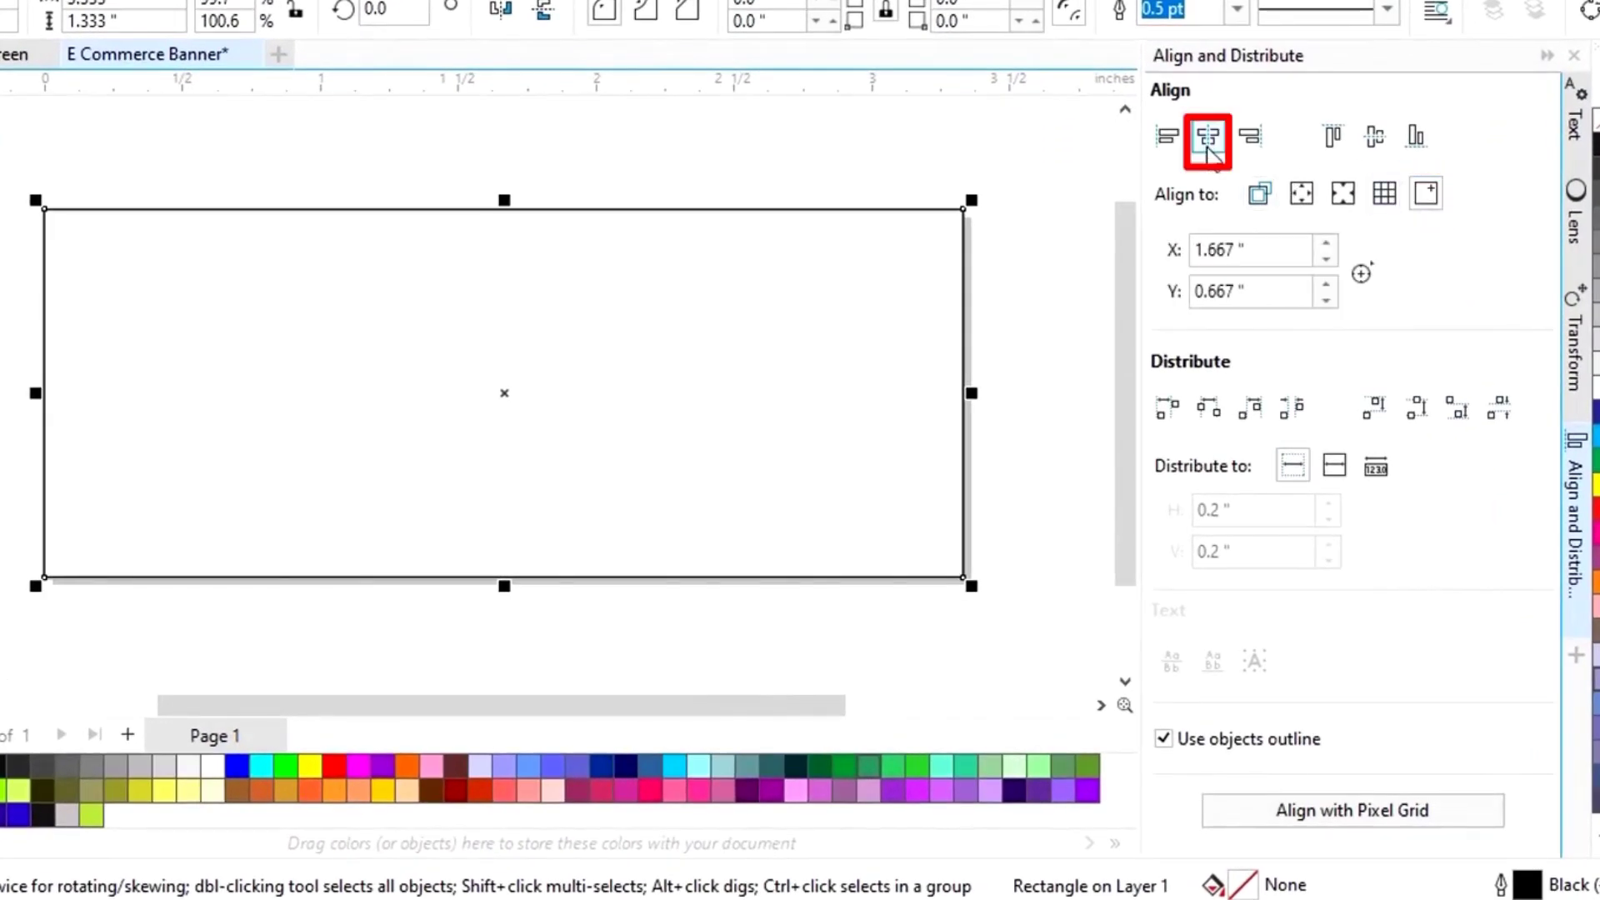
left_click(1208, 143)
left_click(1375, 135)
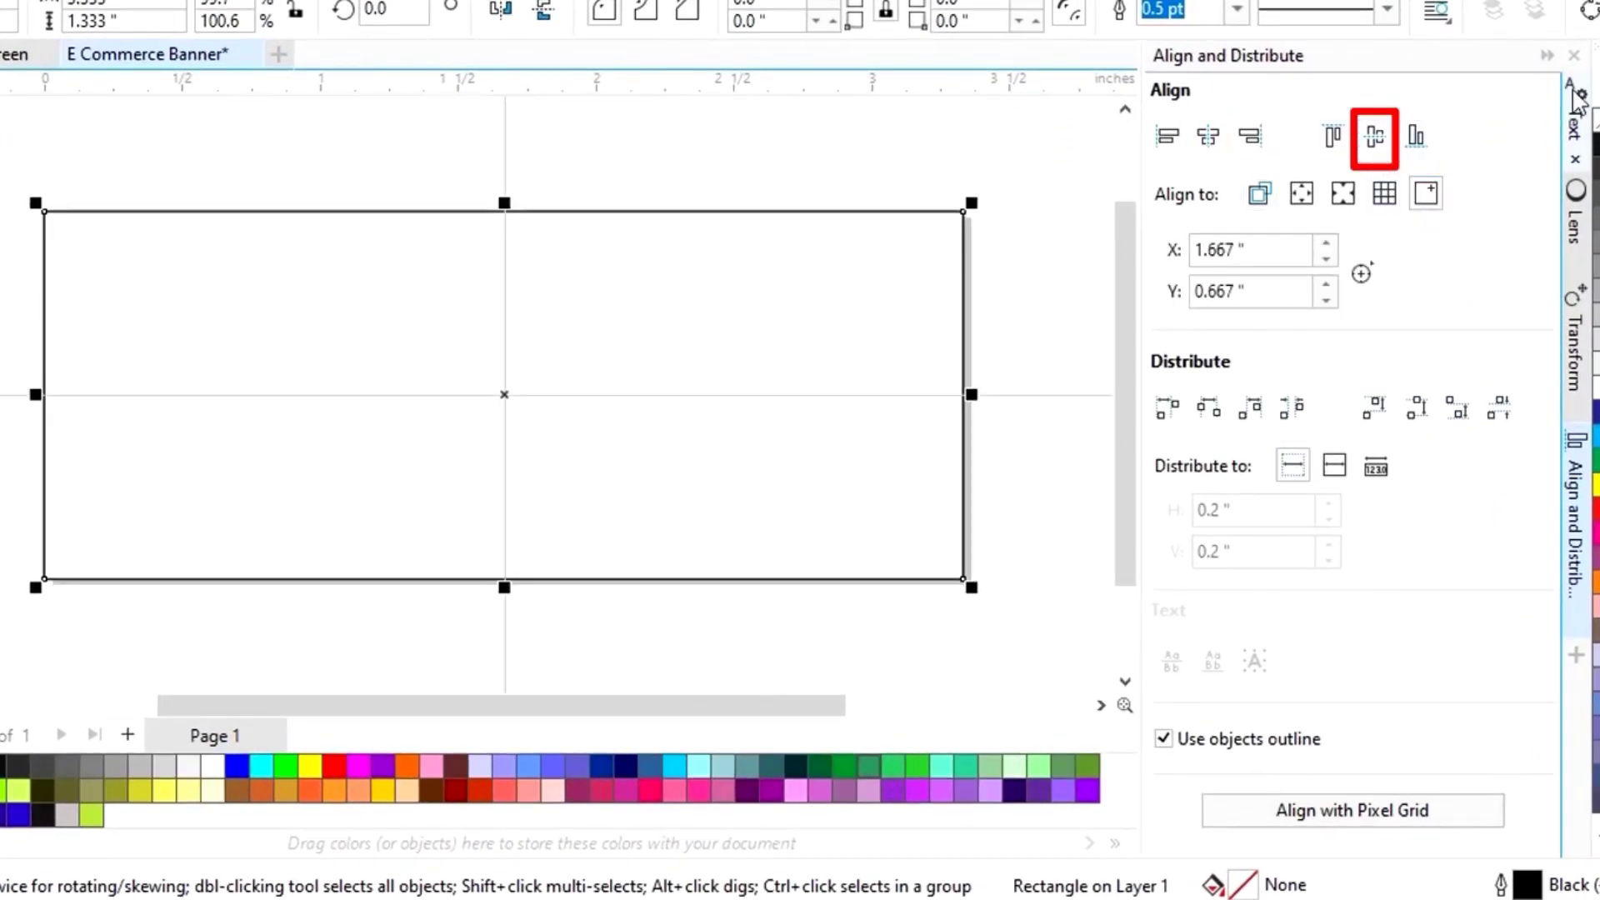
left_click(1546, 55)
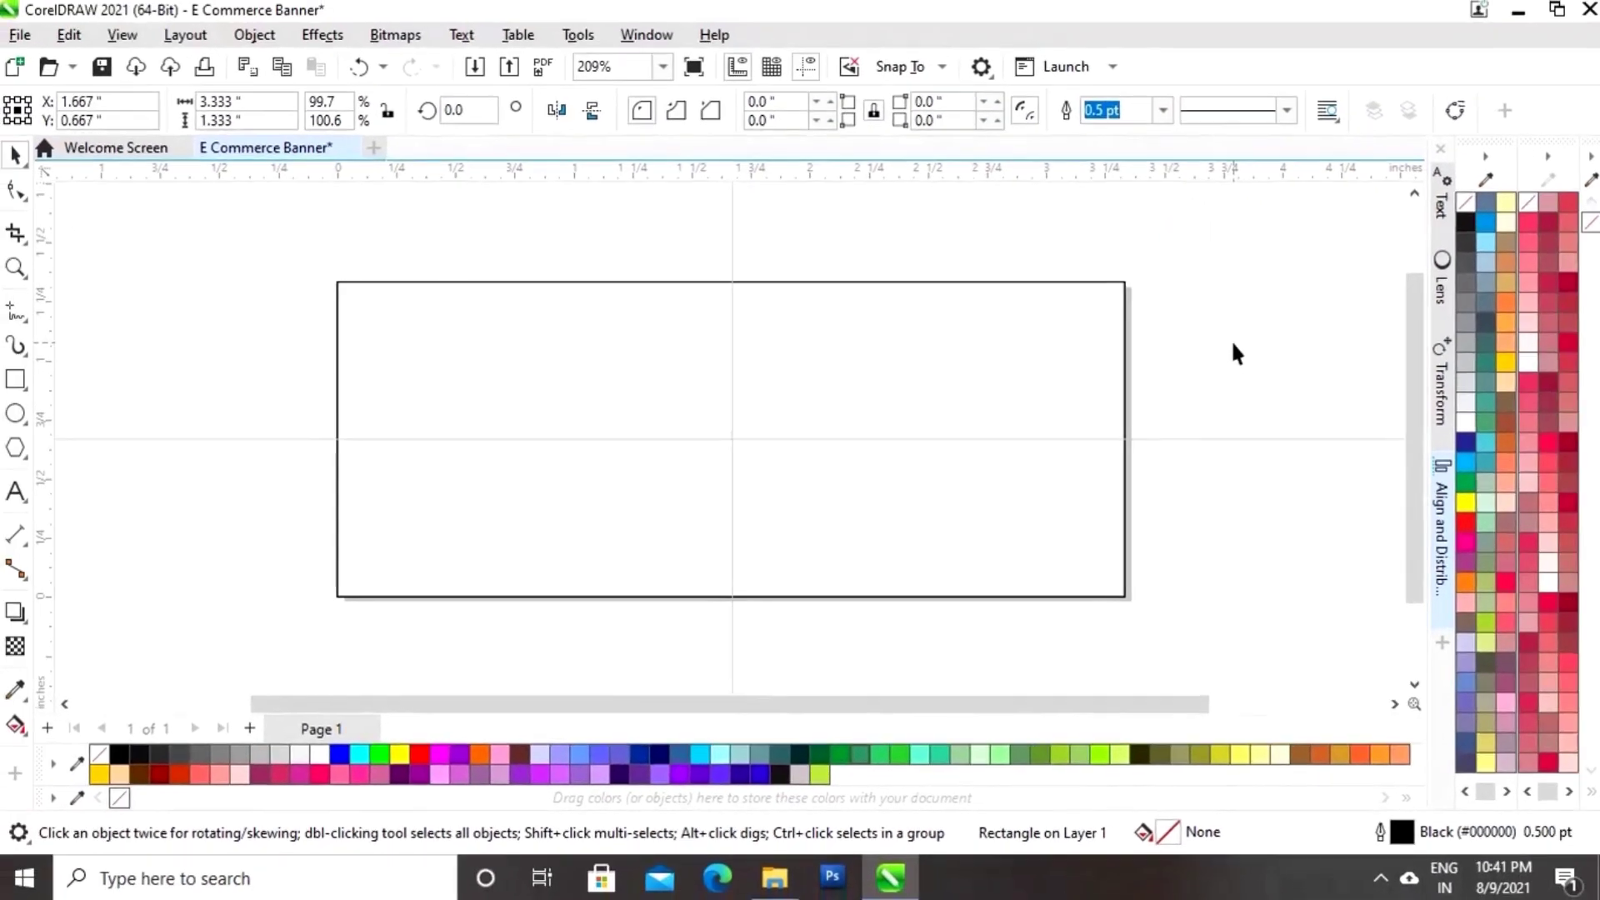
left_click(382, 595)
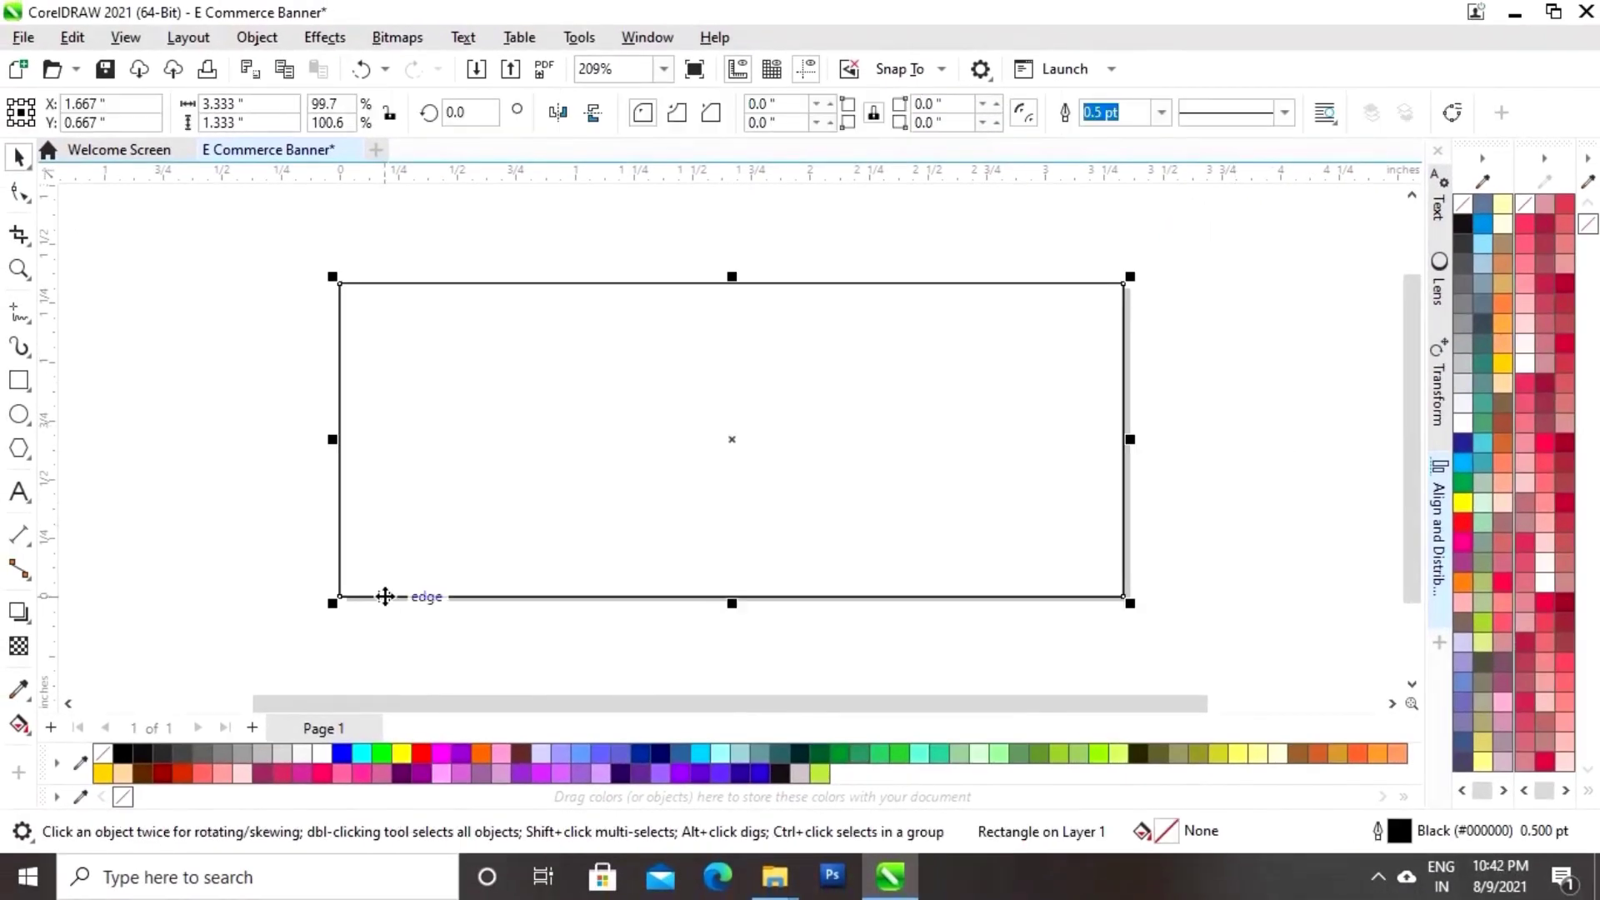
left_click(219, 589)
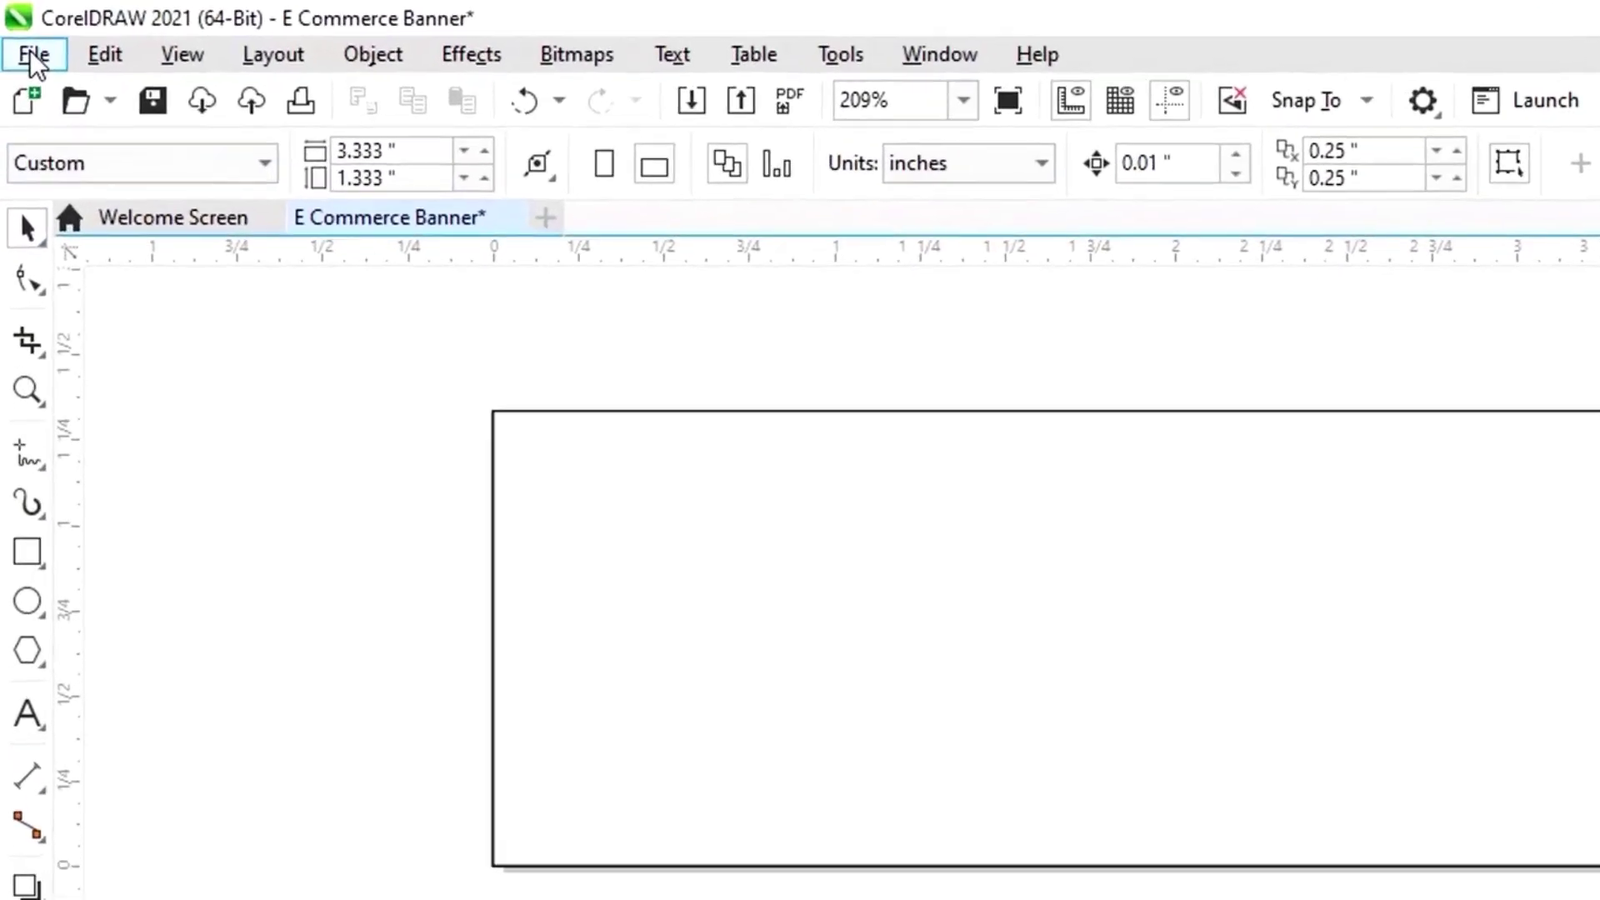
Import the laptop JPG from the Images folder on the desktop and place it beside the page, about 1.633 × 1.265 inches
left_click(33, 55)
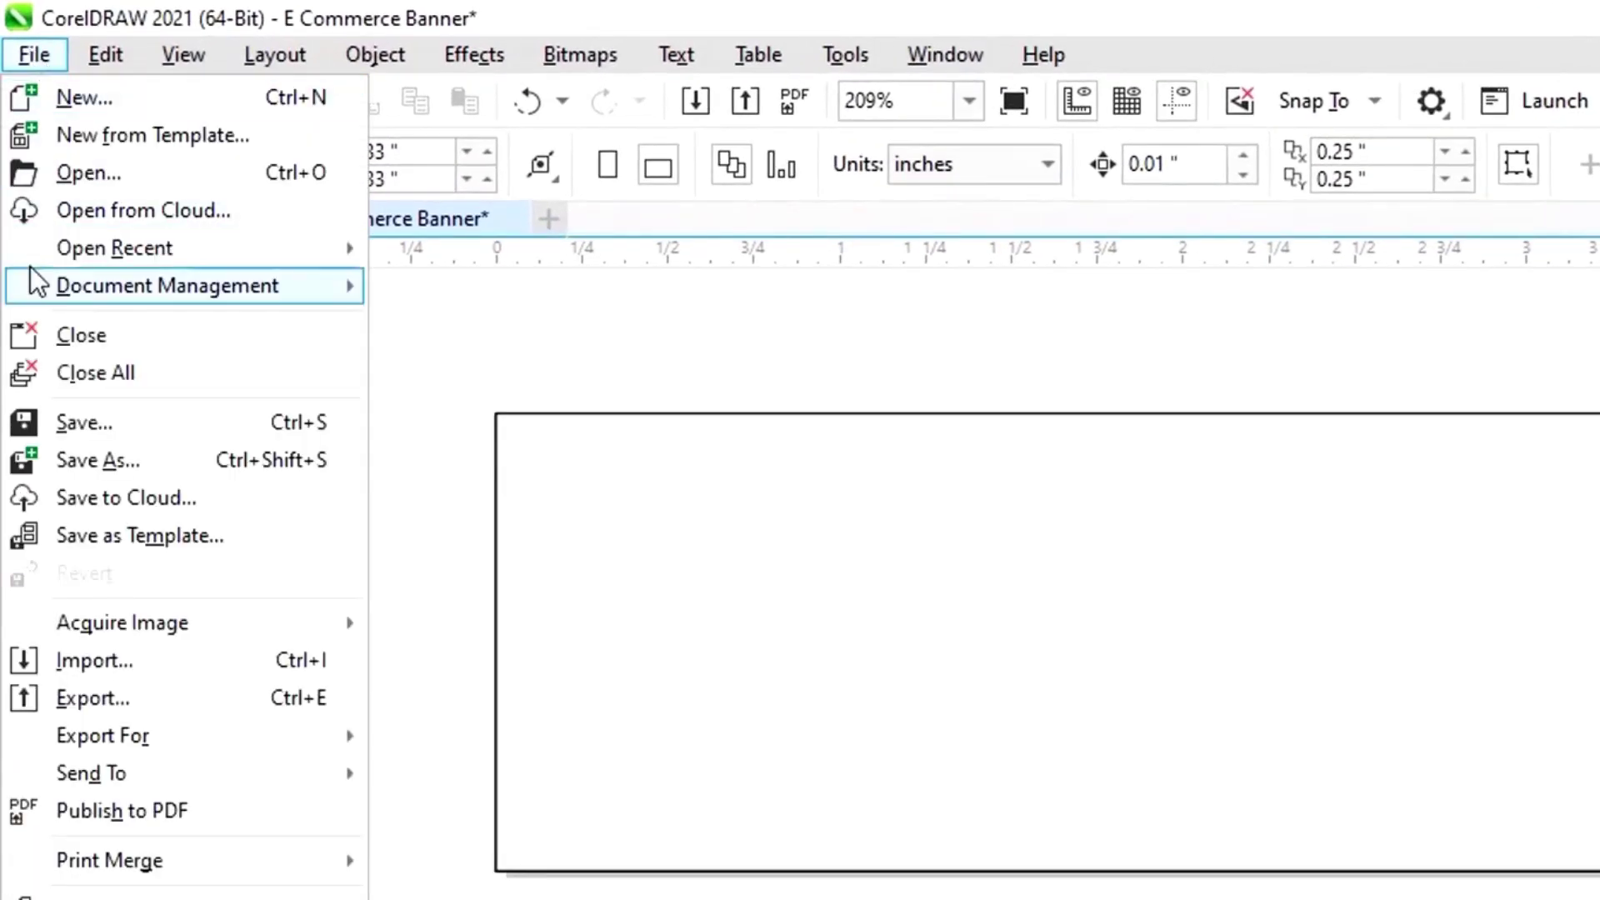
left_click(110, 656)
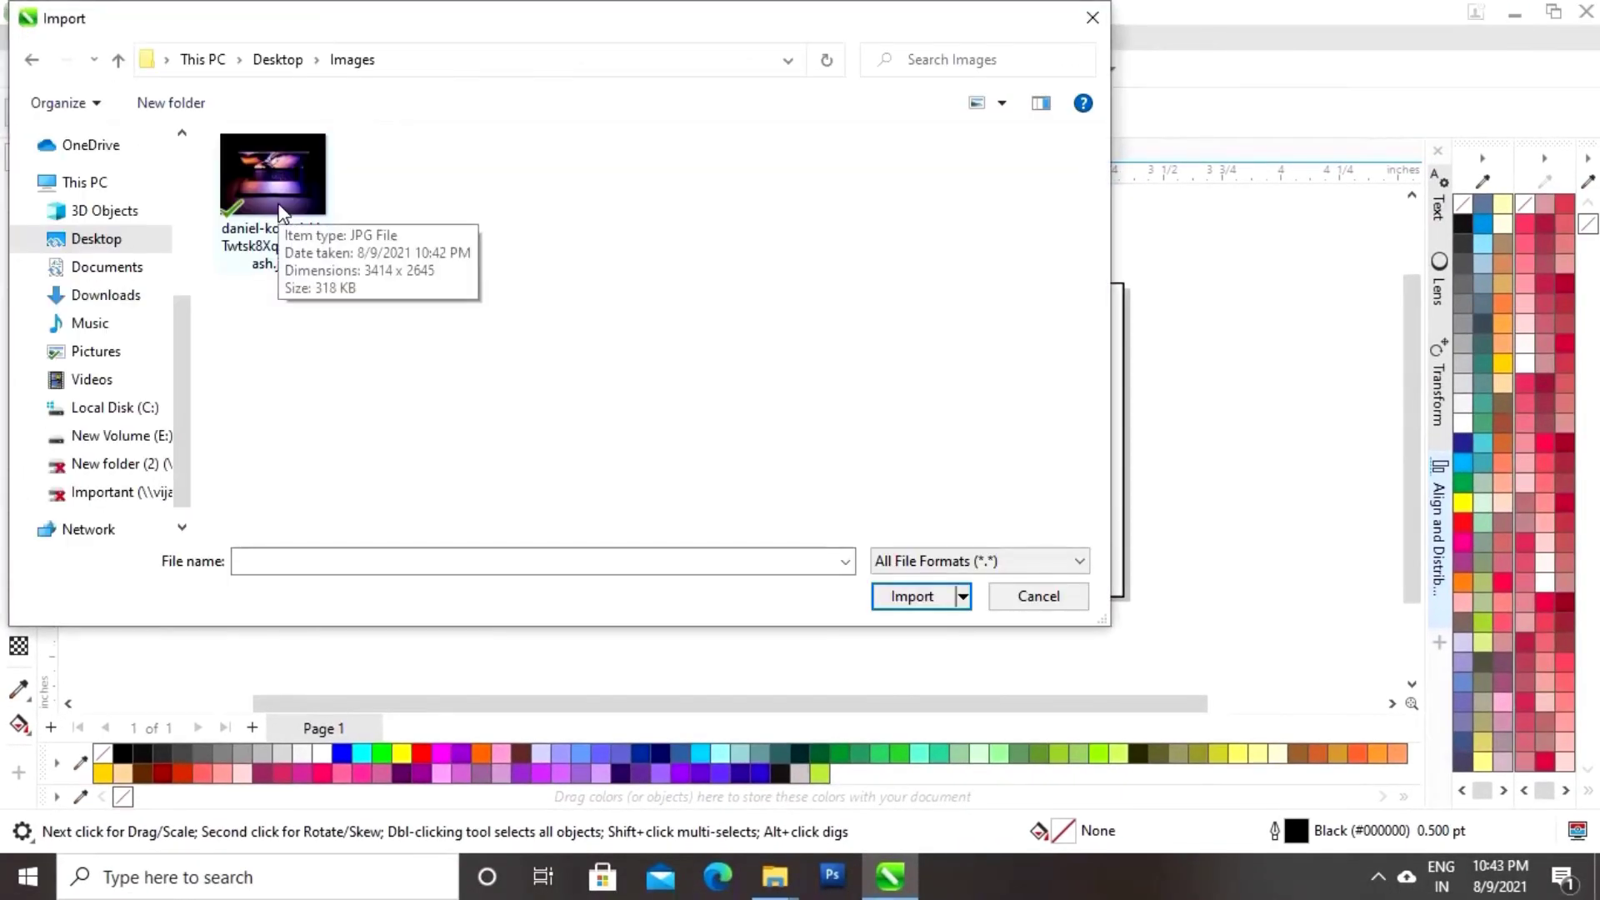
left_click(279, 213)
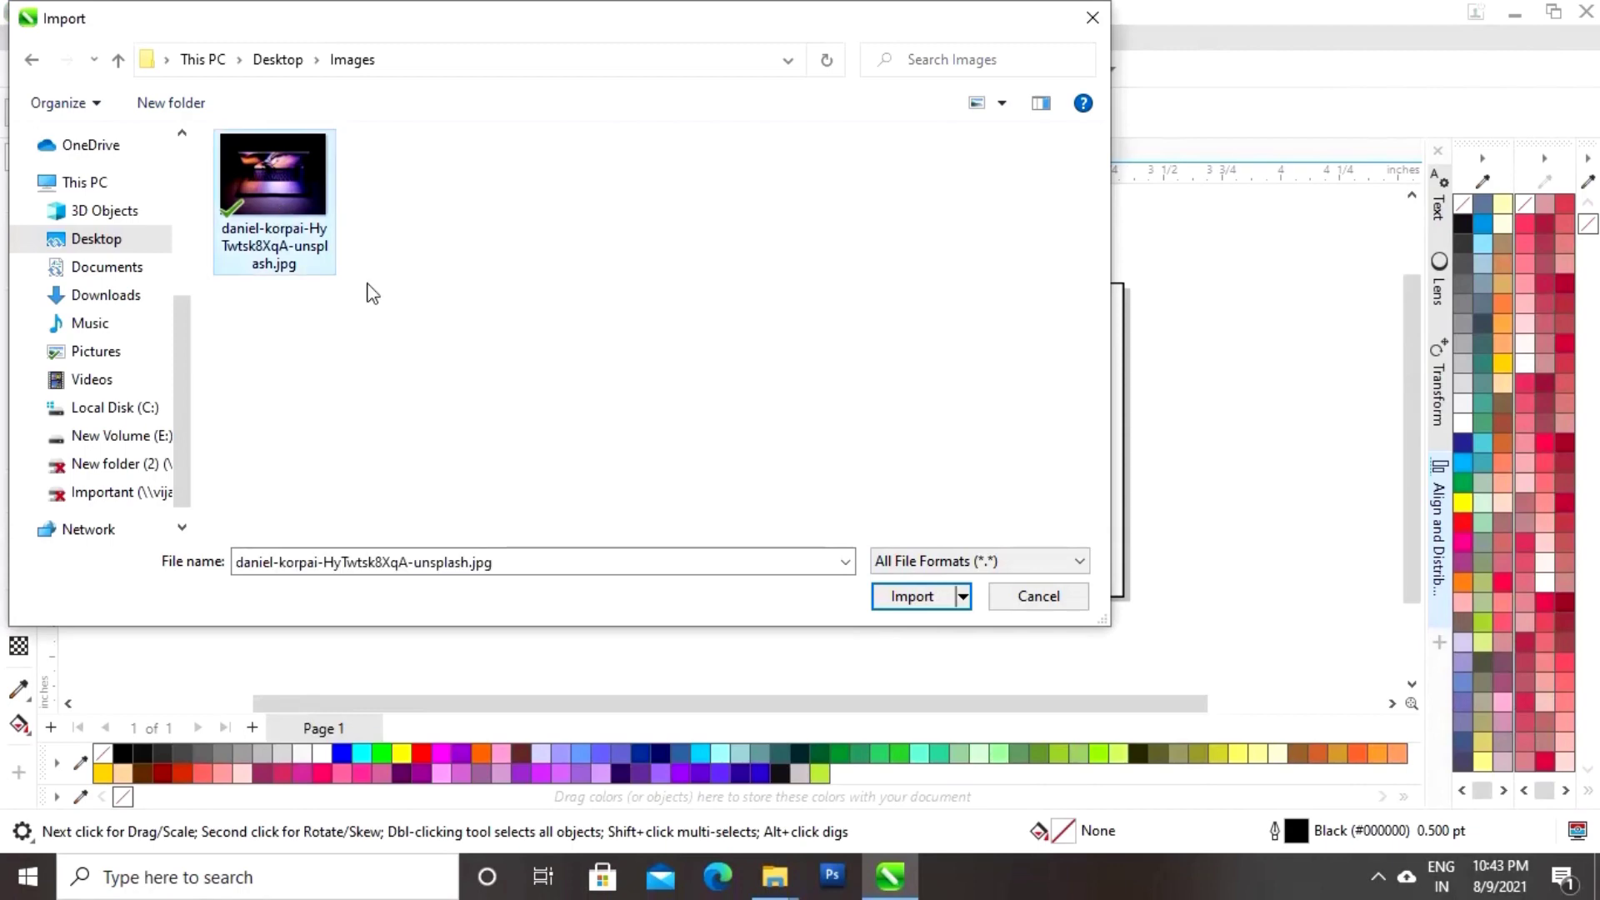
left_click(910, 597)
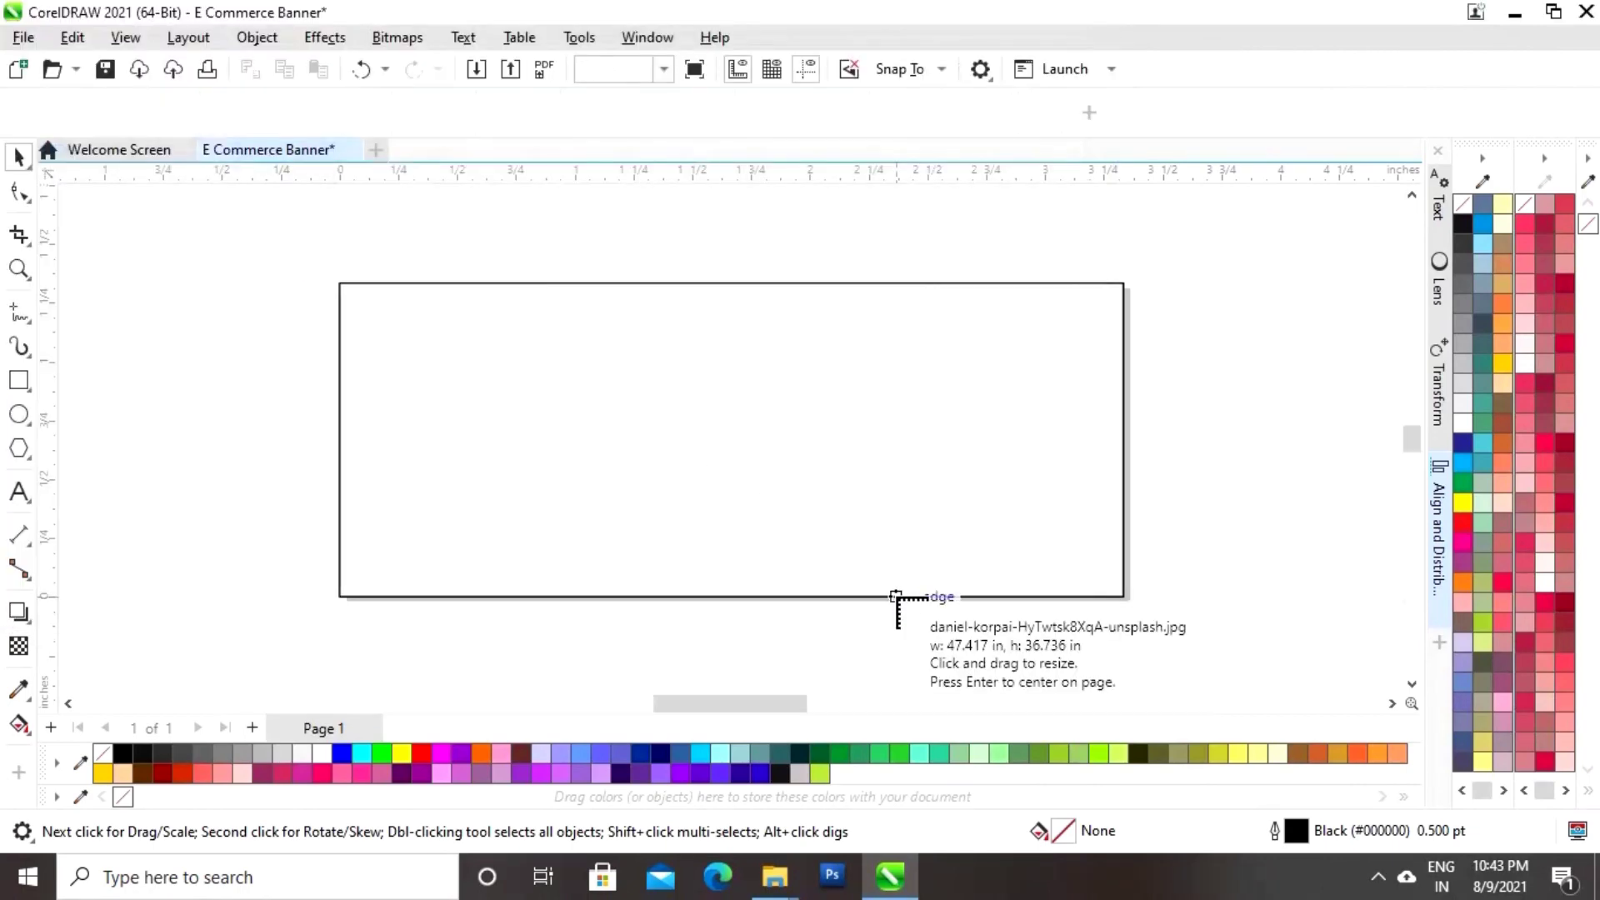
left_click_drag(1181, 297, 1386, 623)
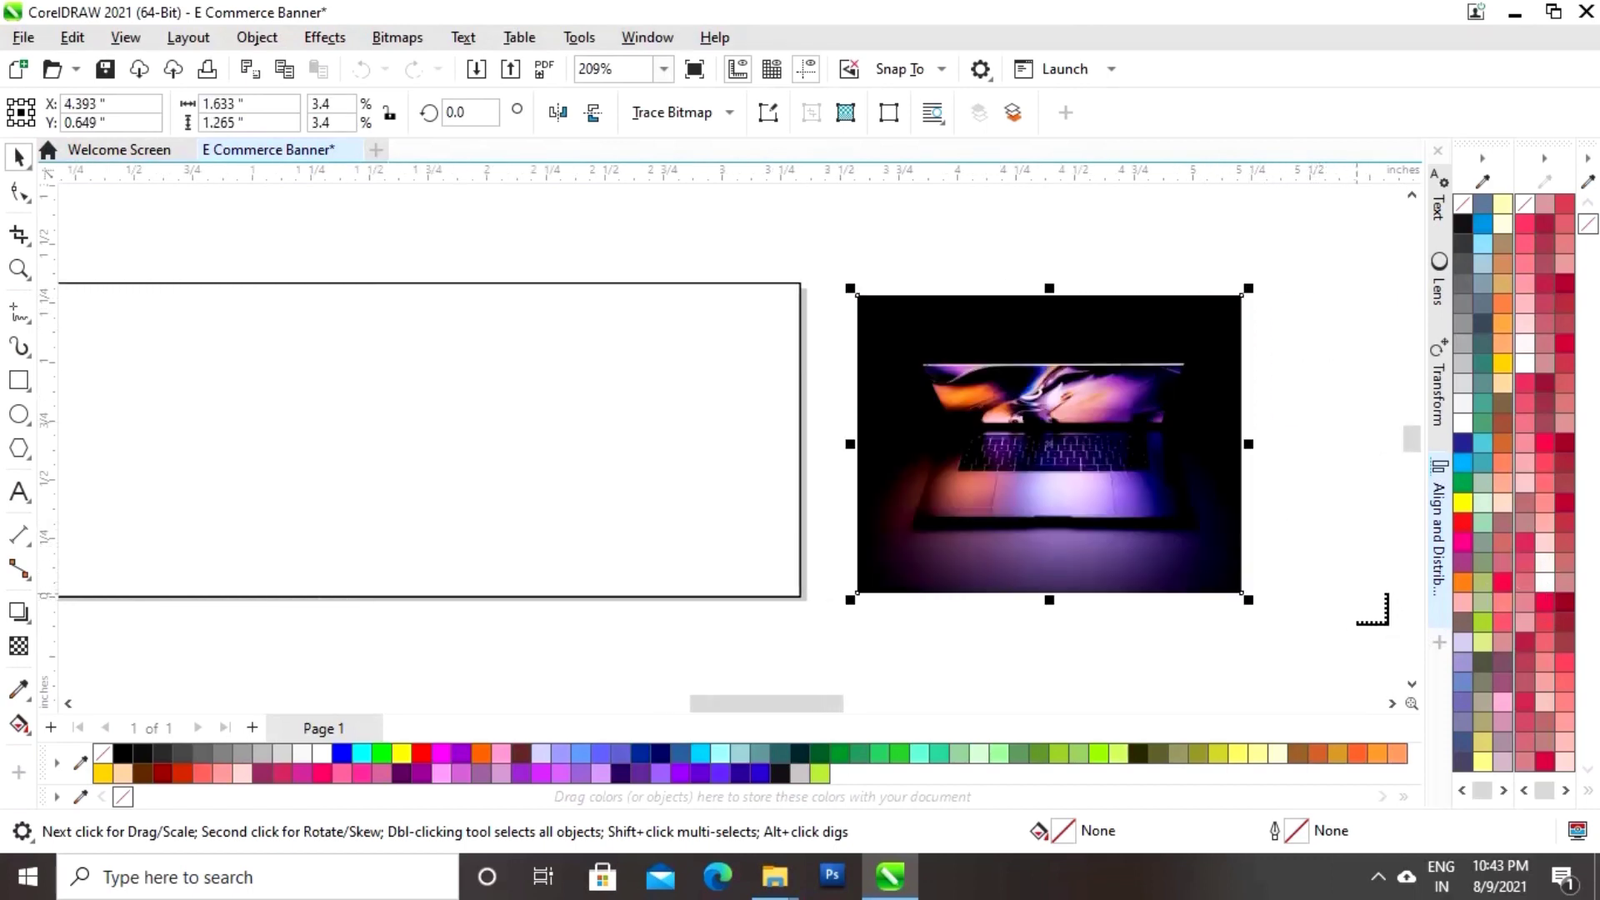
Fill the page-sized rectangle with black and remove its outline
left_click_drag(1233, 702, 1075, 689)
left_click(945, 621)
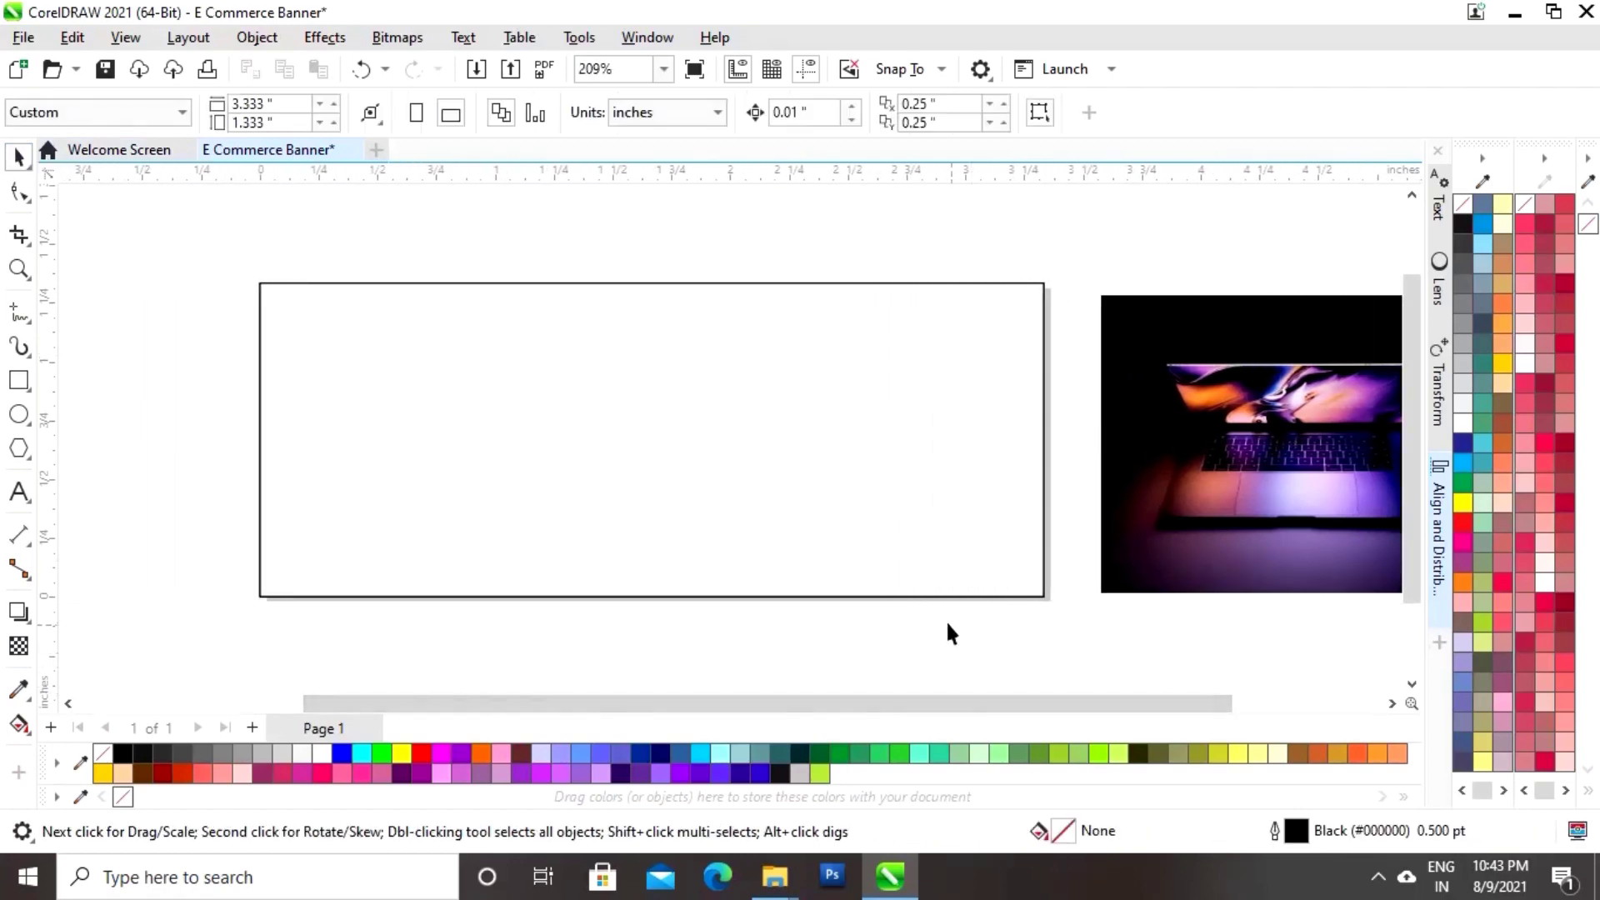
left_click(944, 596)
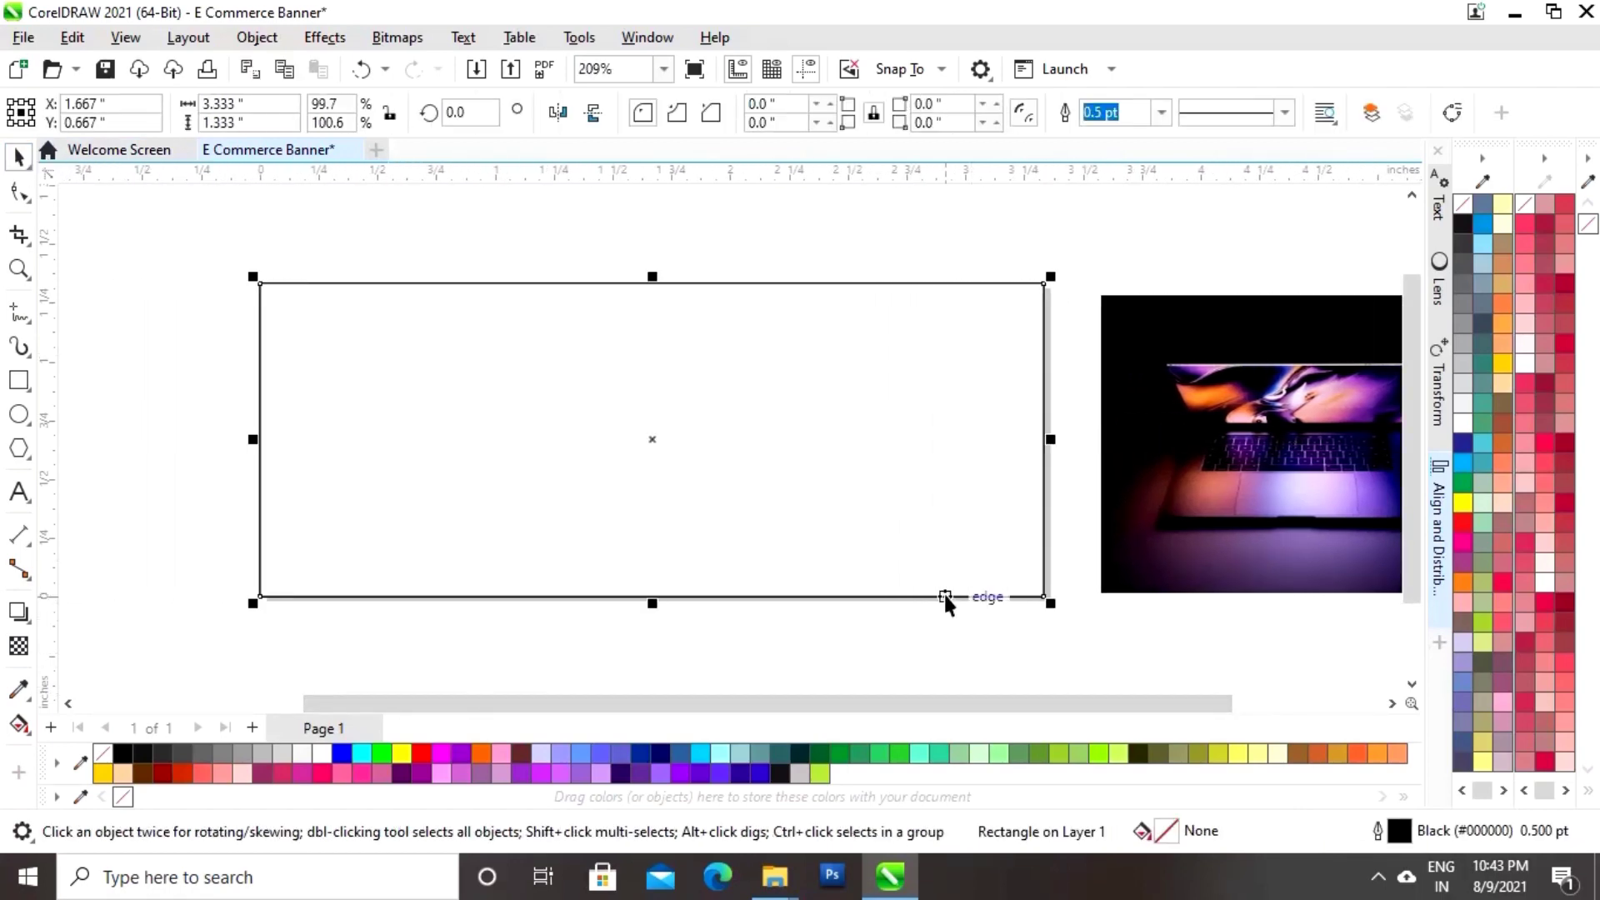
left_click(120, 752)
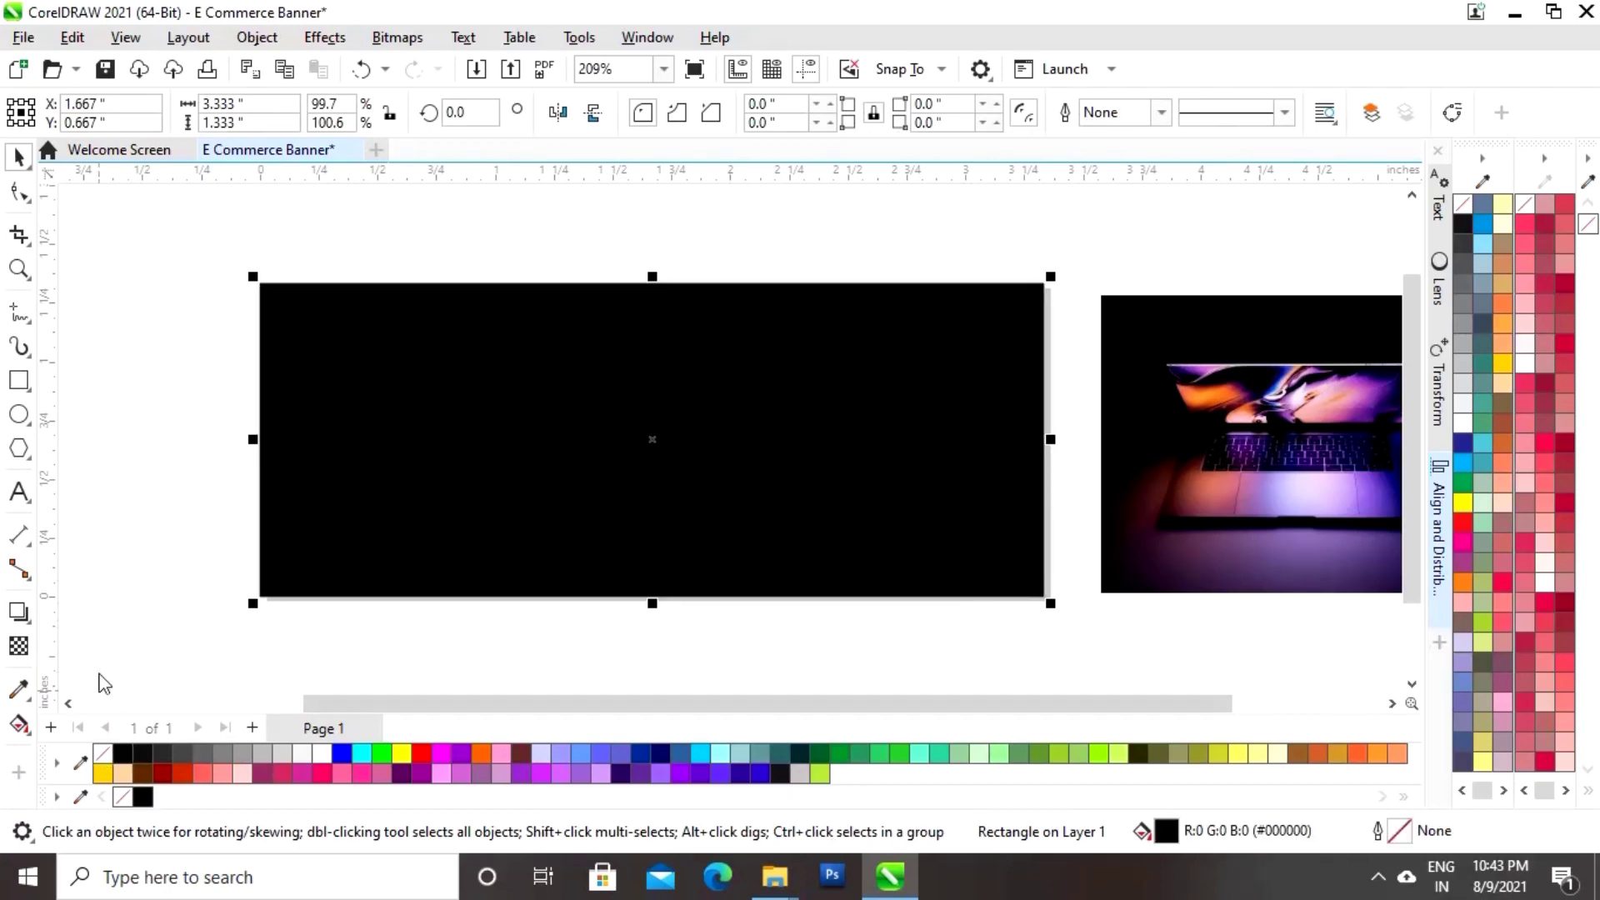
left_click(96, 607)
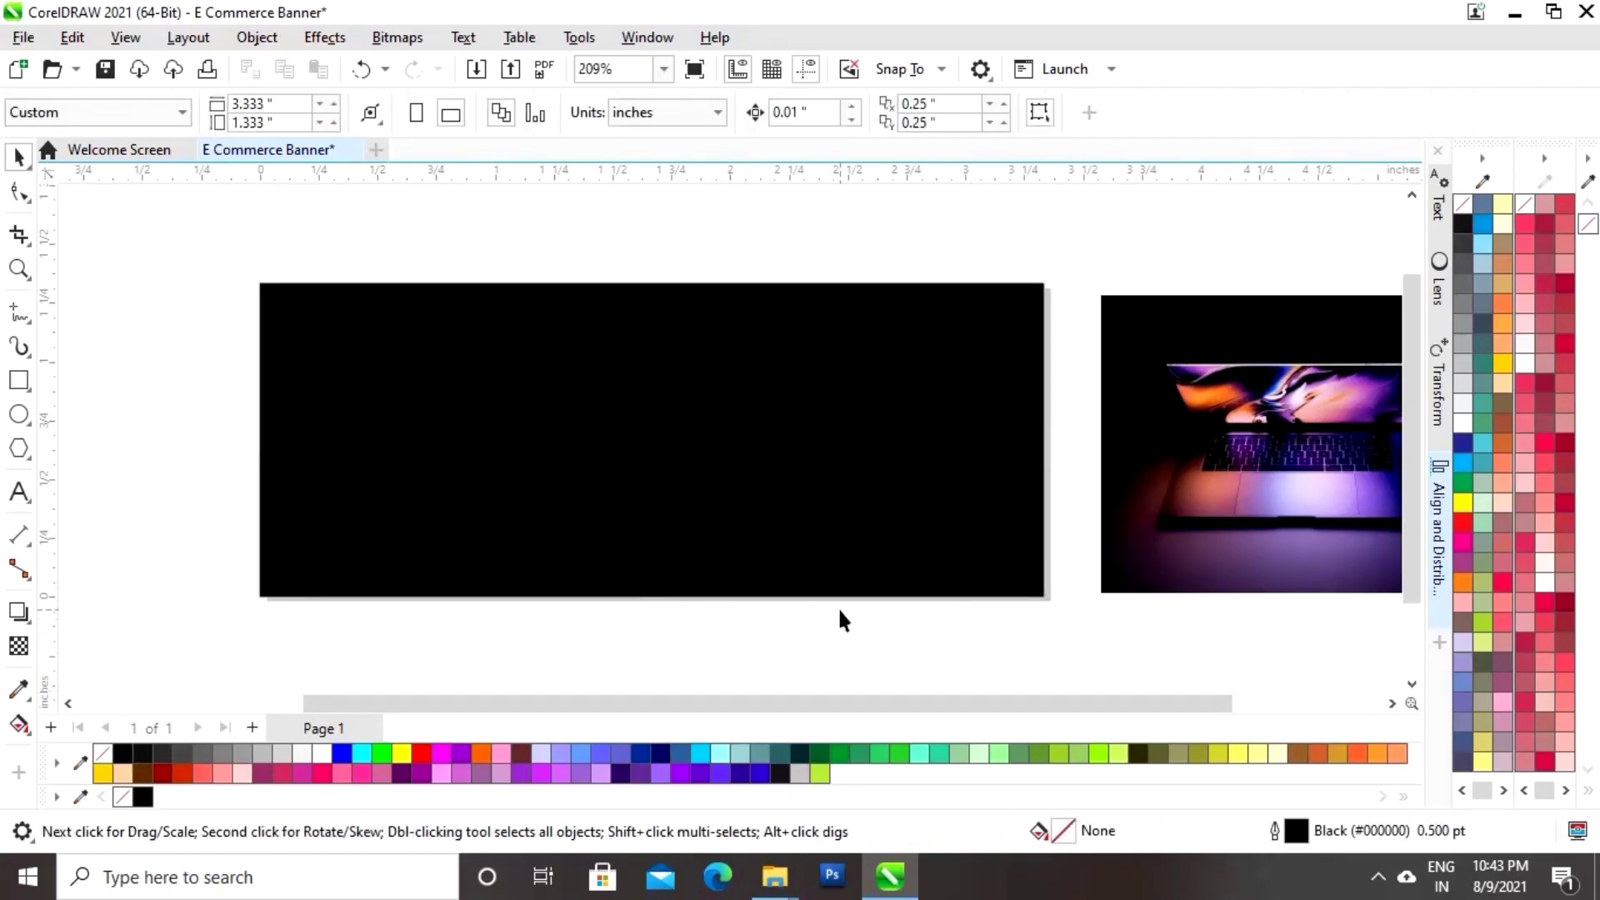
Move the laptop image onto the right end of the black rectangle and set its height to 1.333 inches
left_click(1299, 510)
left_click_drag(1209, 497, 896, 492)
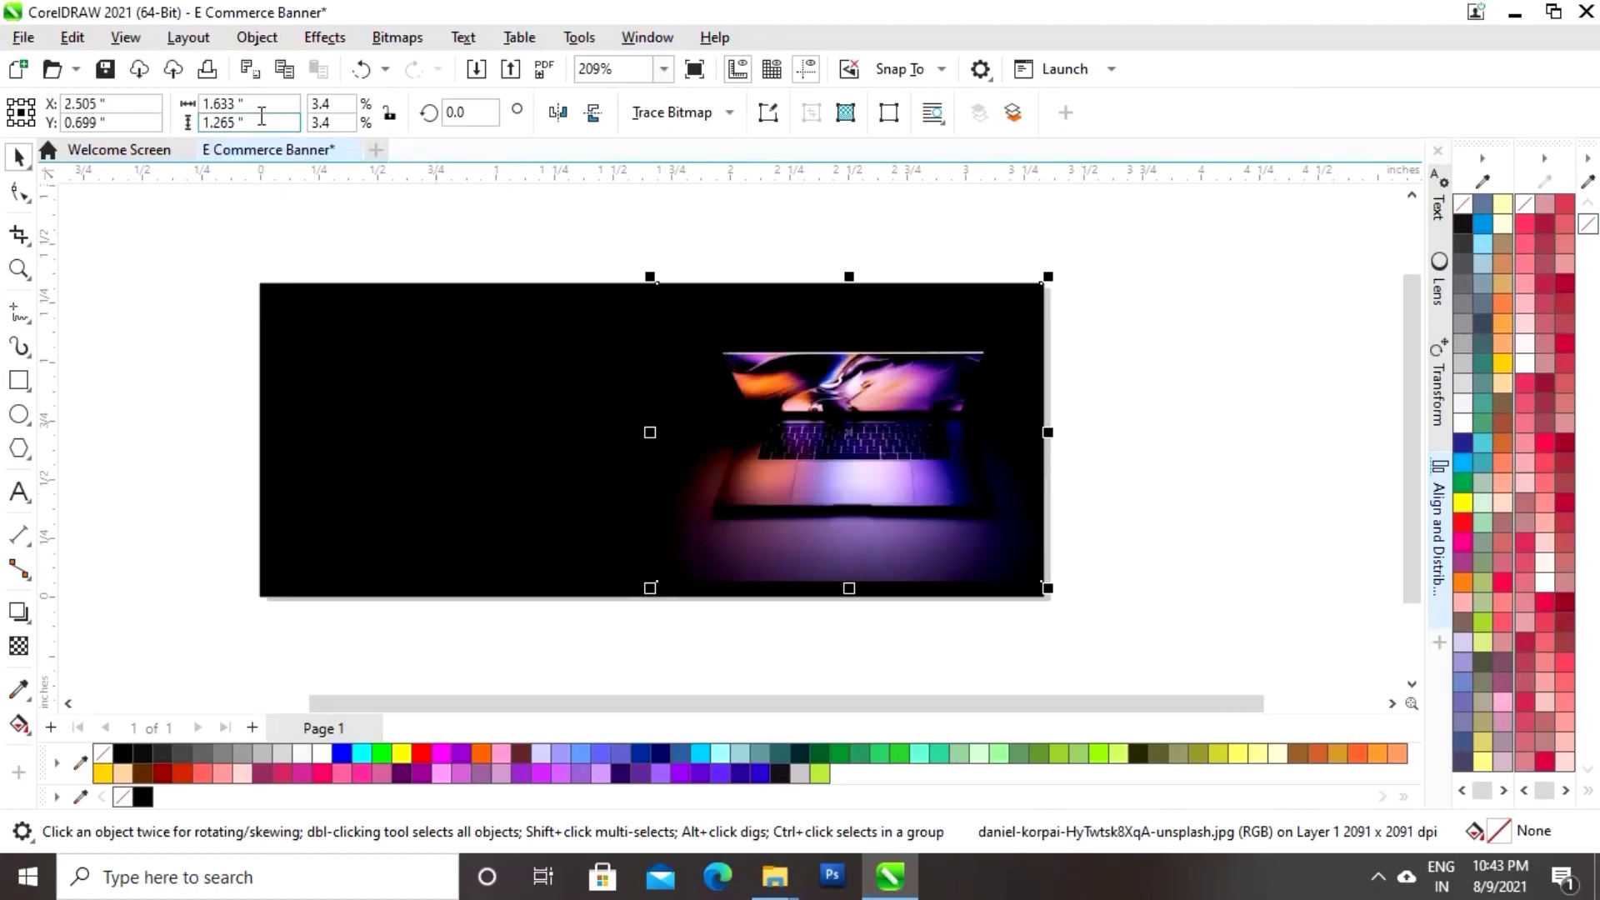
type("1.333")
key("Return")
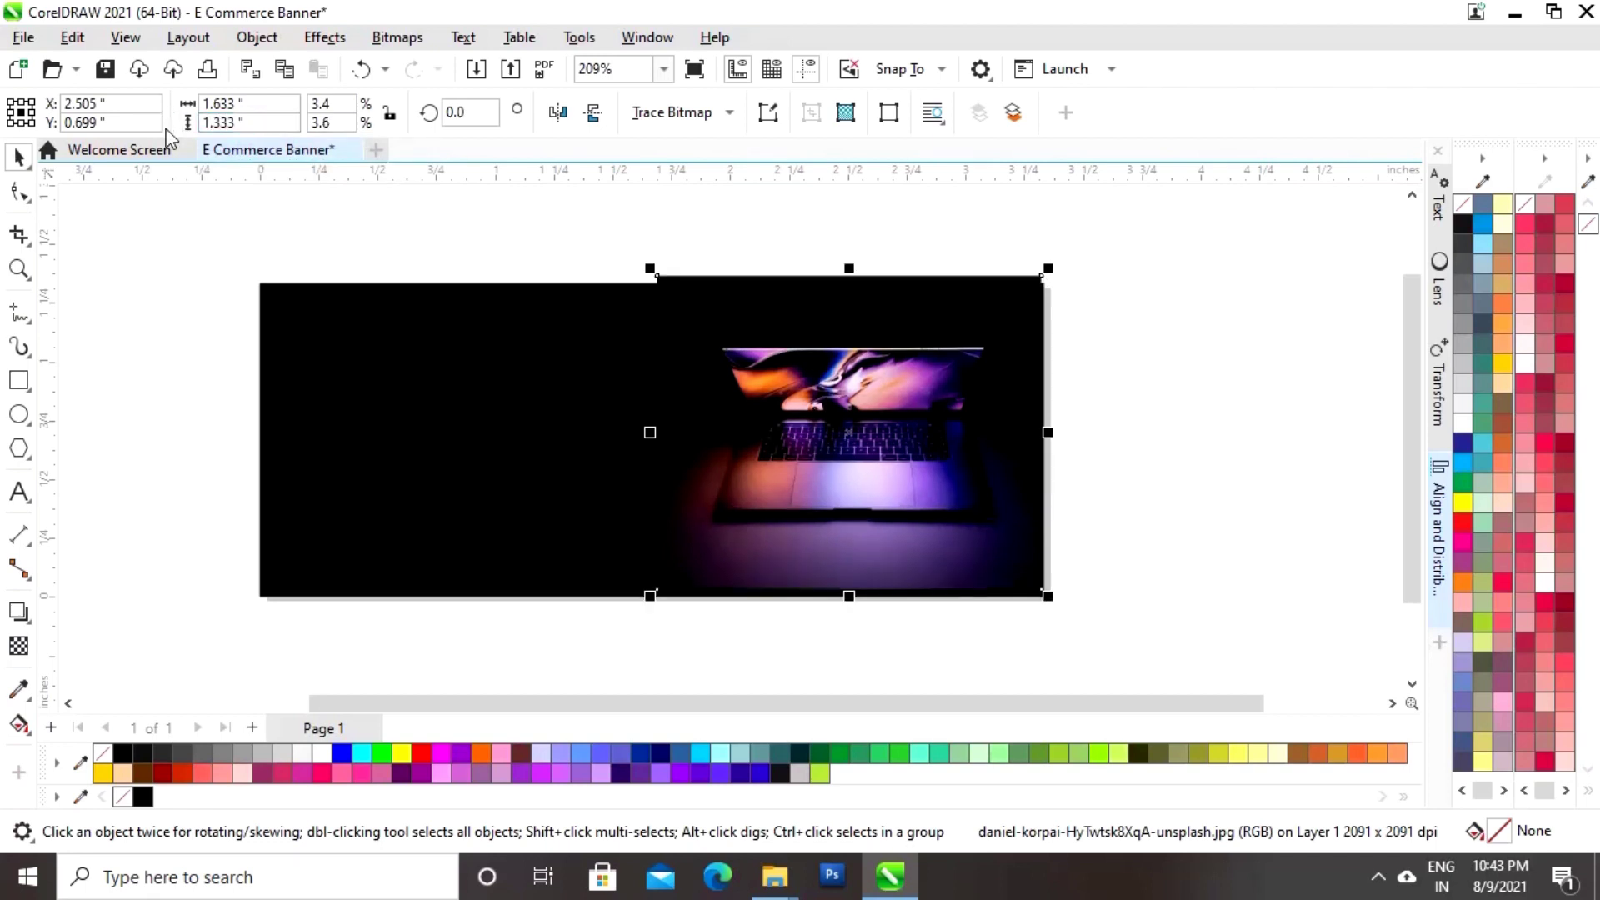
key("Escape")
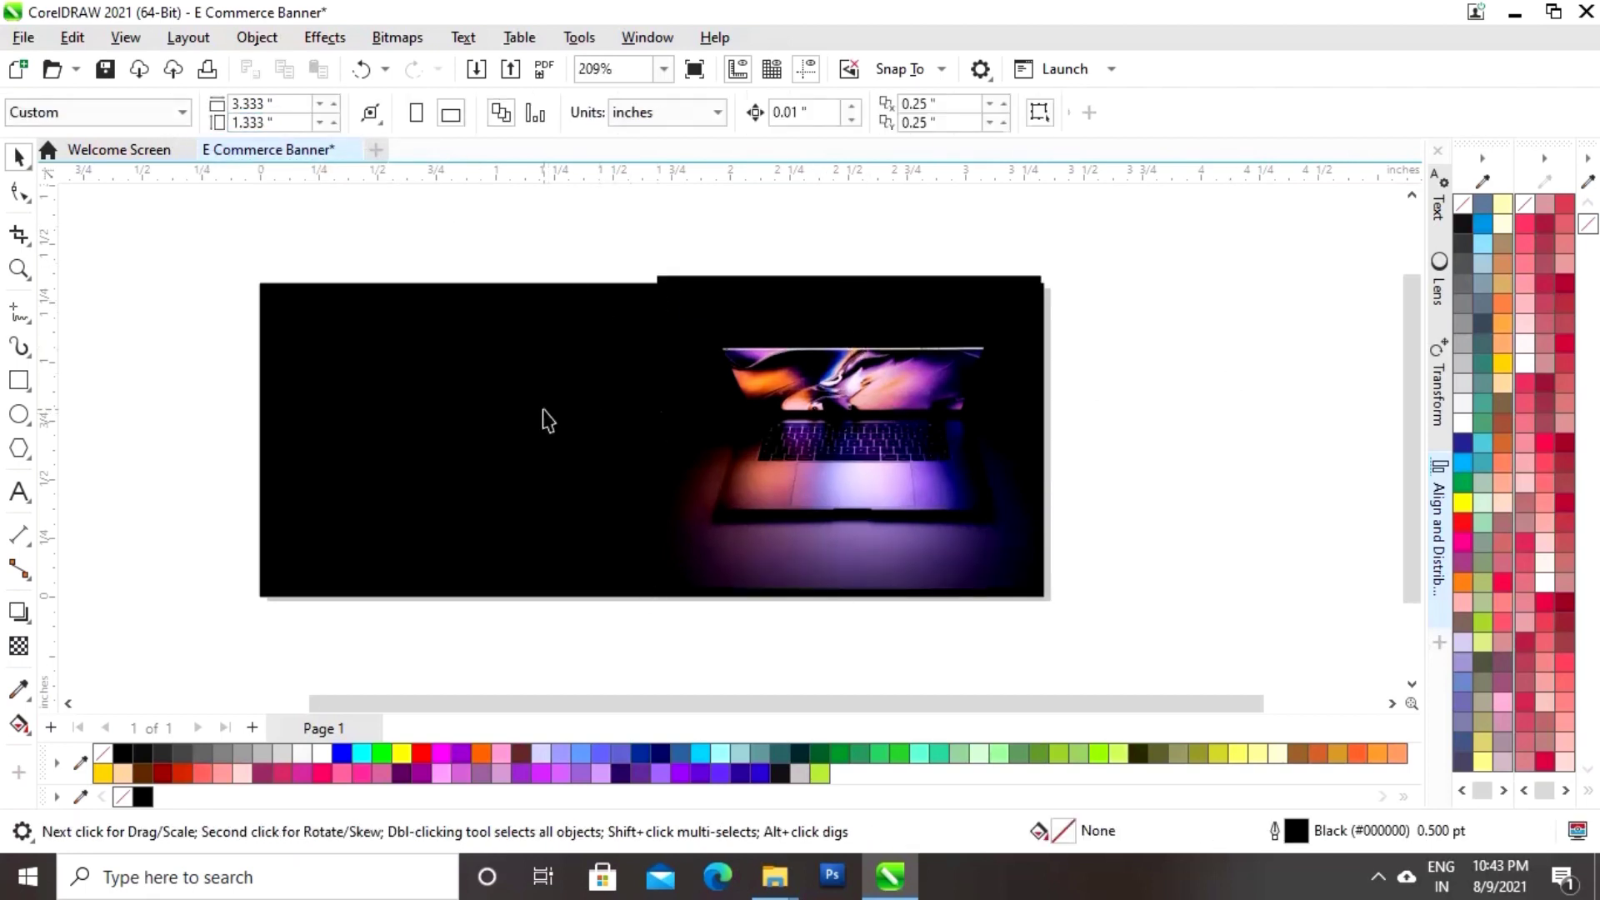
Align the right and top edges of the laptop image with those of the black rectangle
key("ctrl+a")
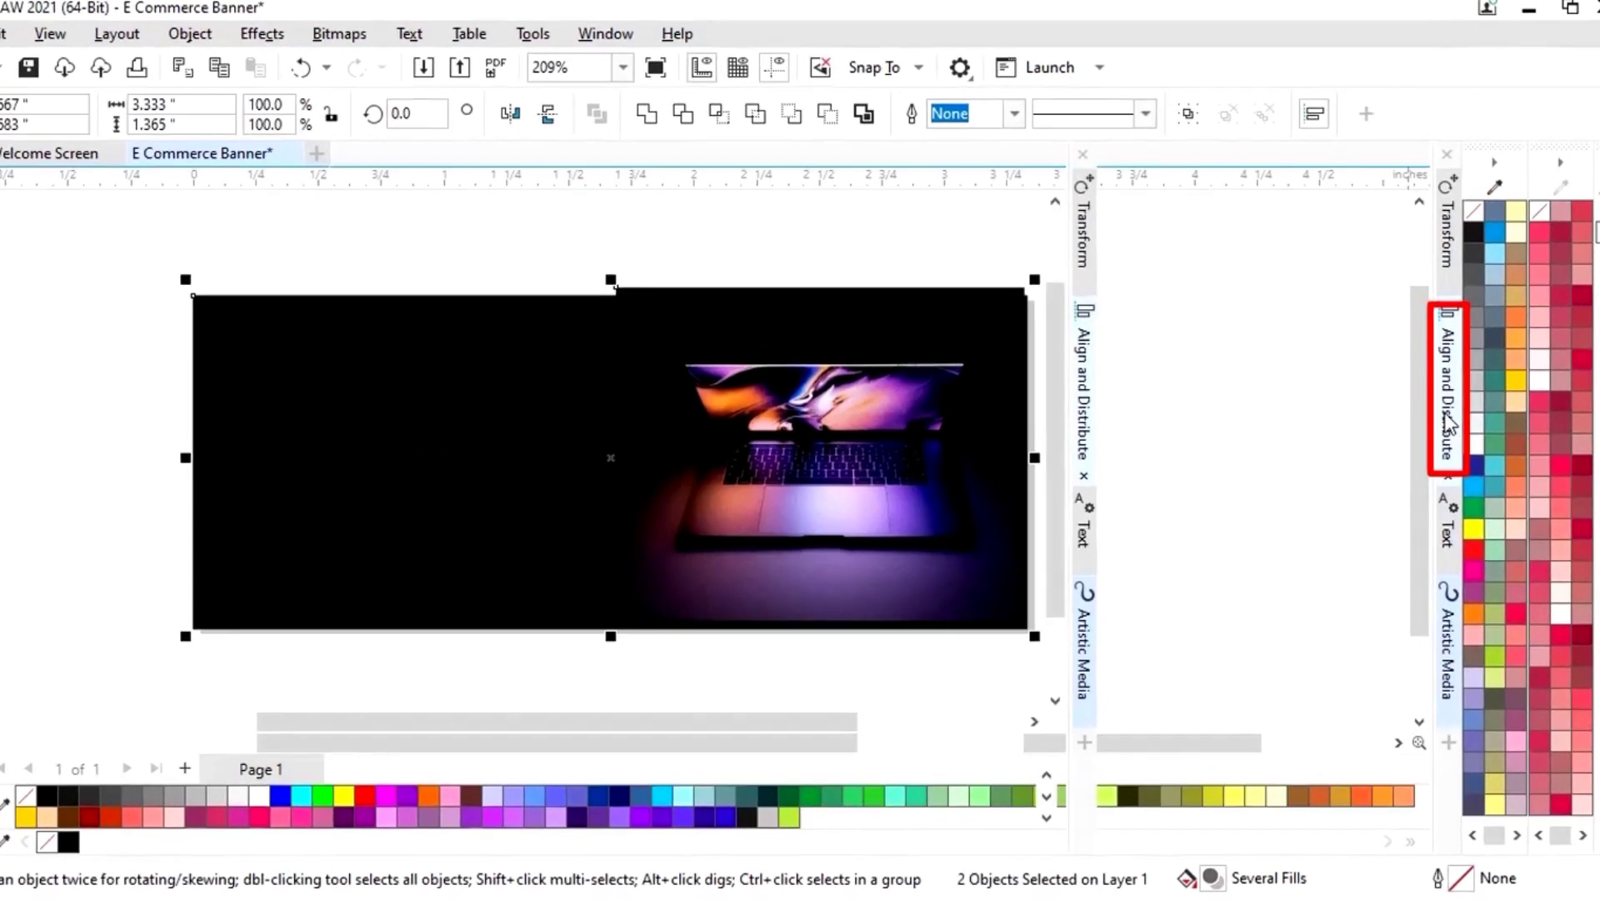
left_click(1447, 425)
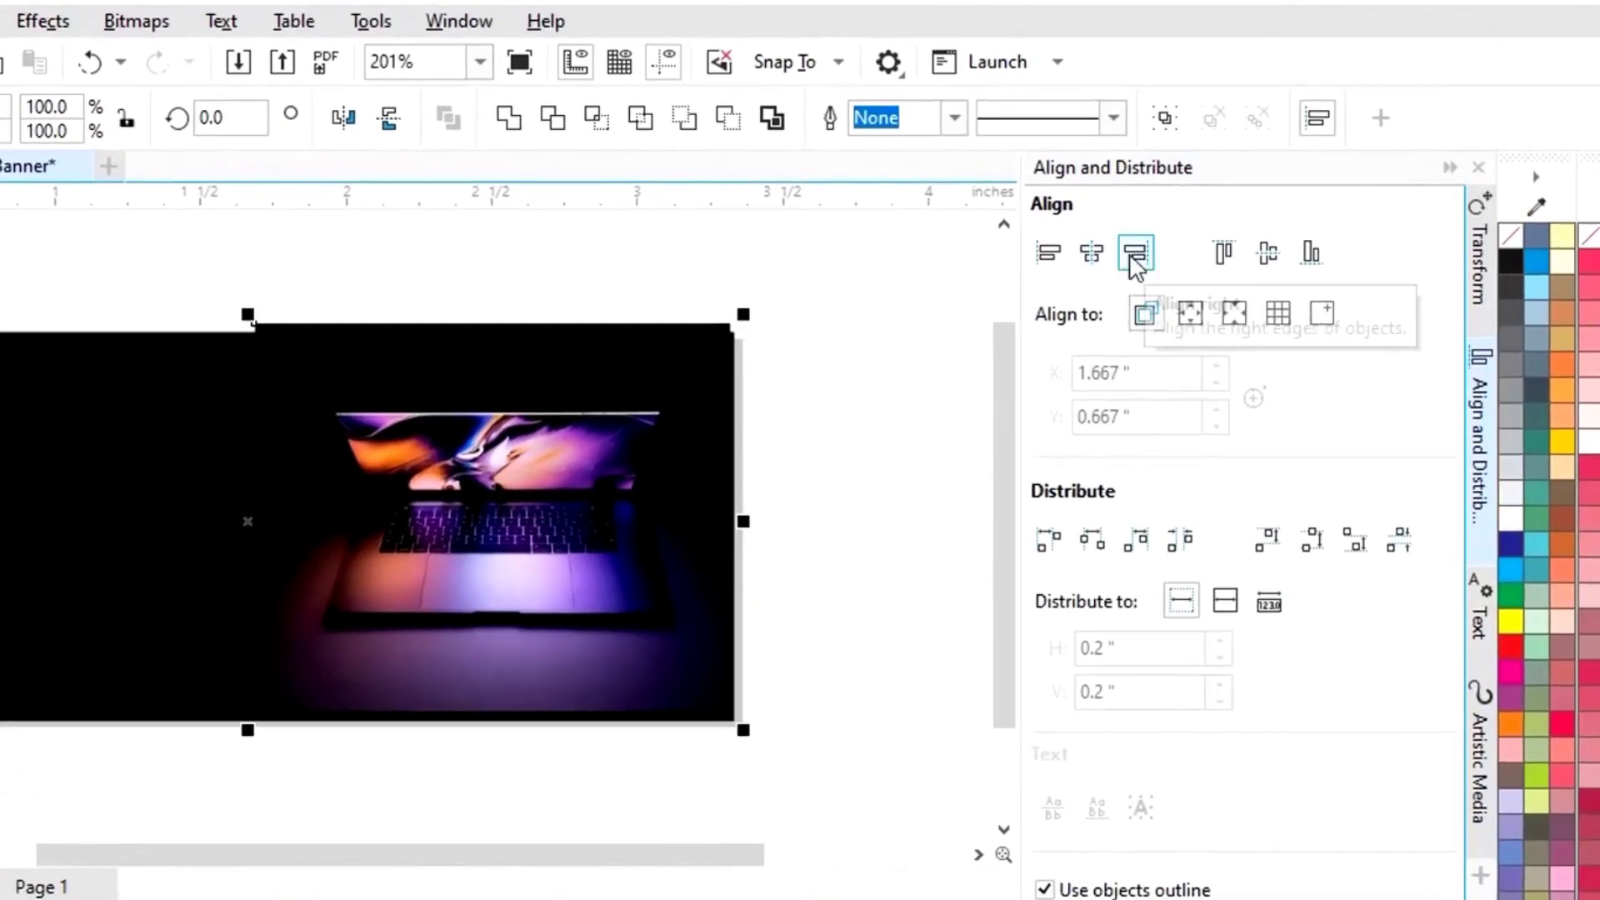
left_click(1135, 265)
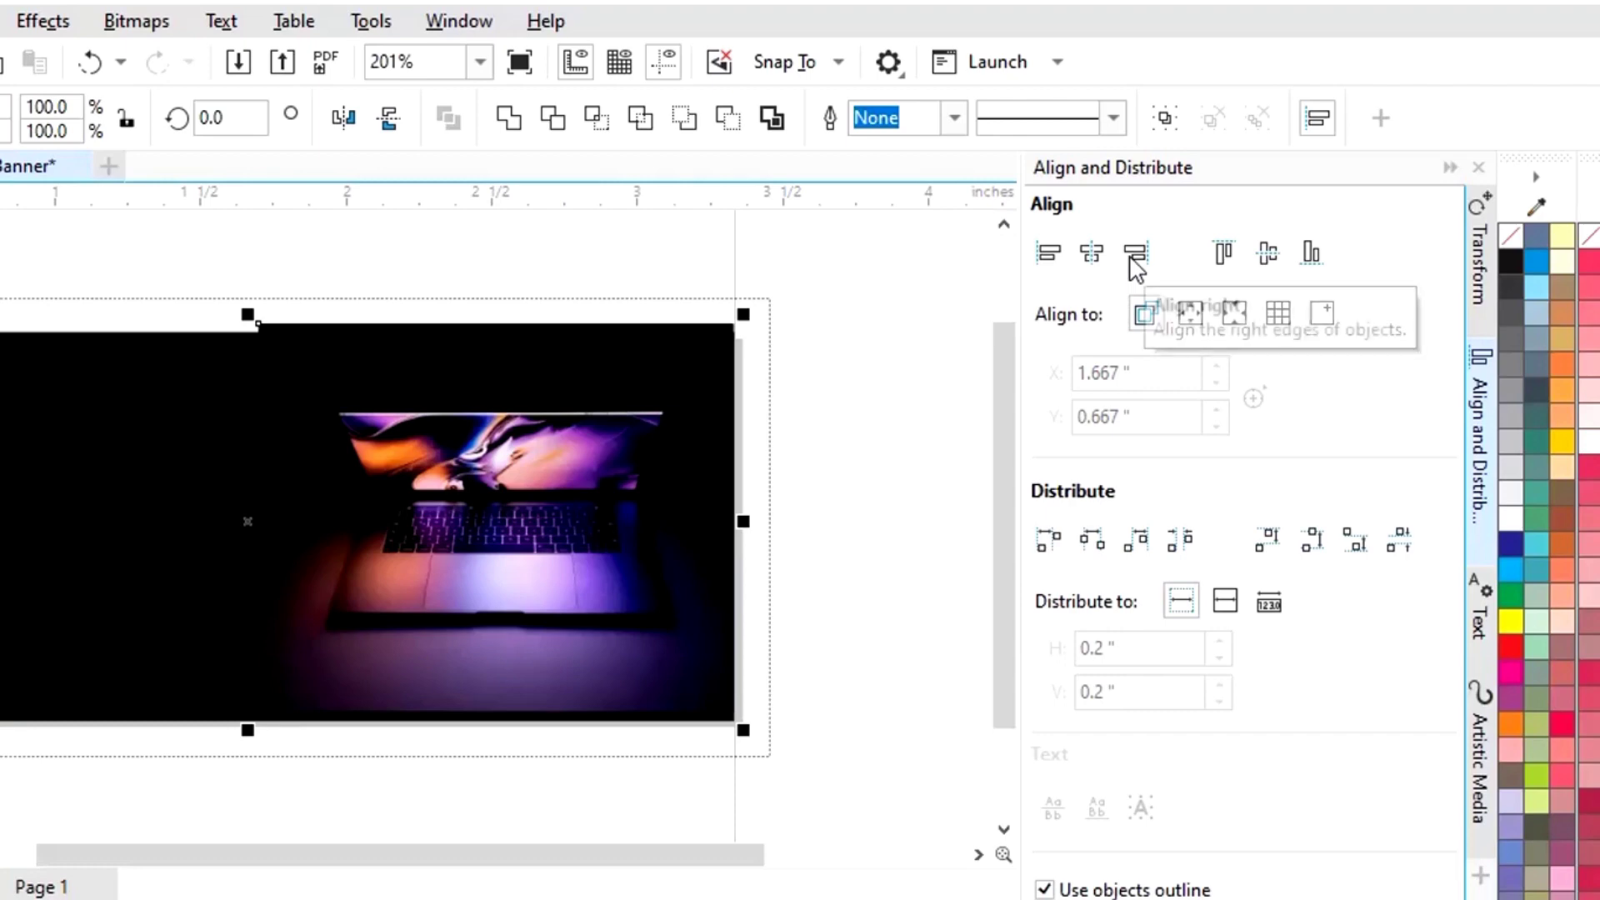
left_click(1231, 264)
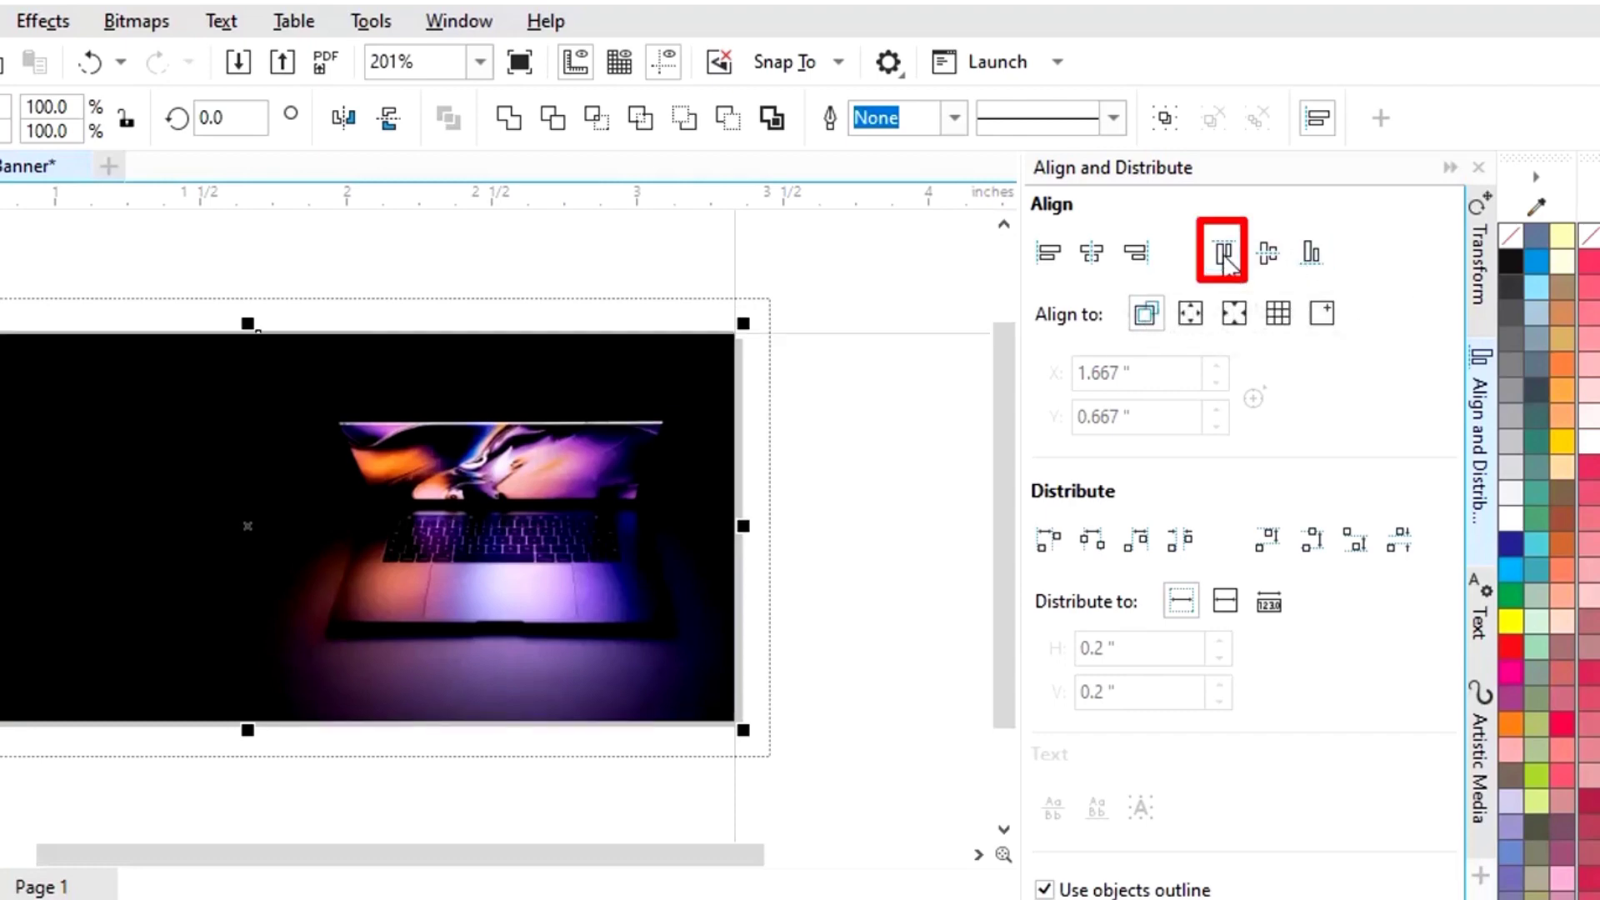
left_click(1450, 169)
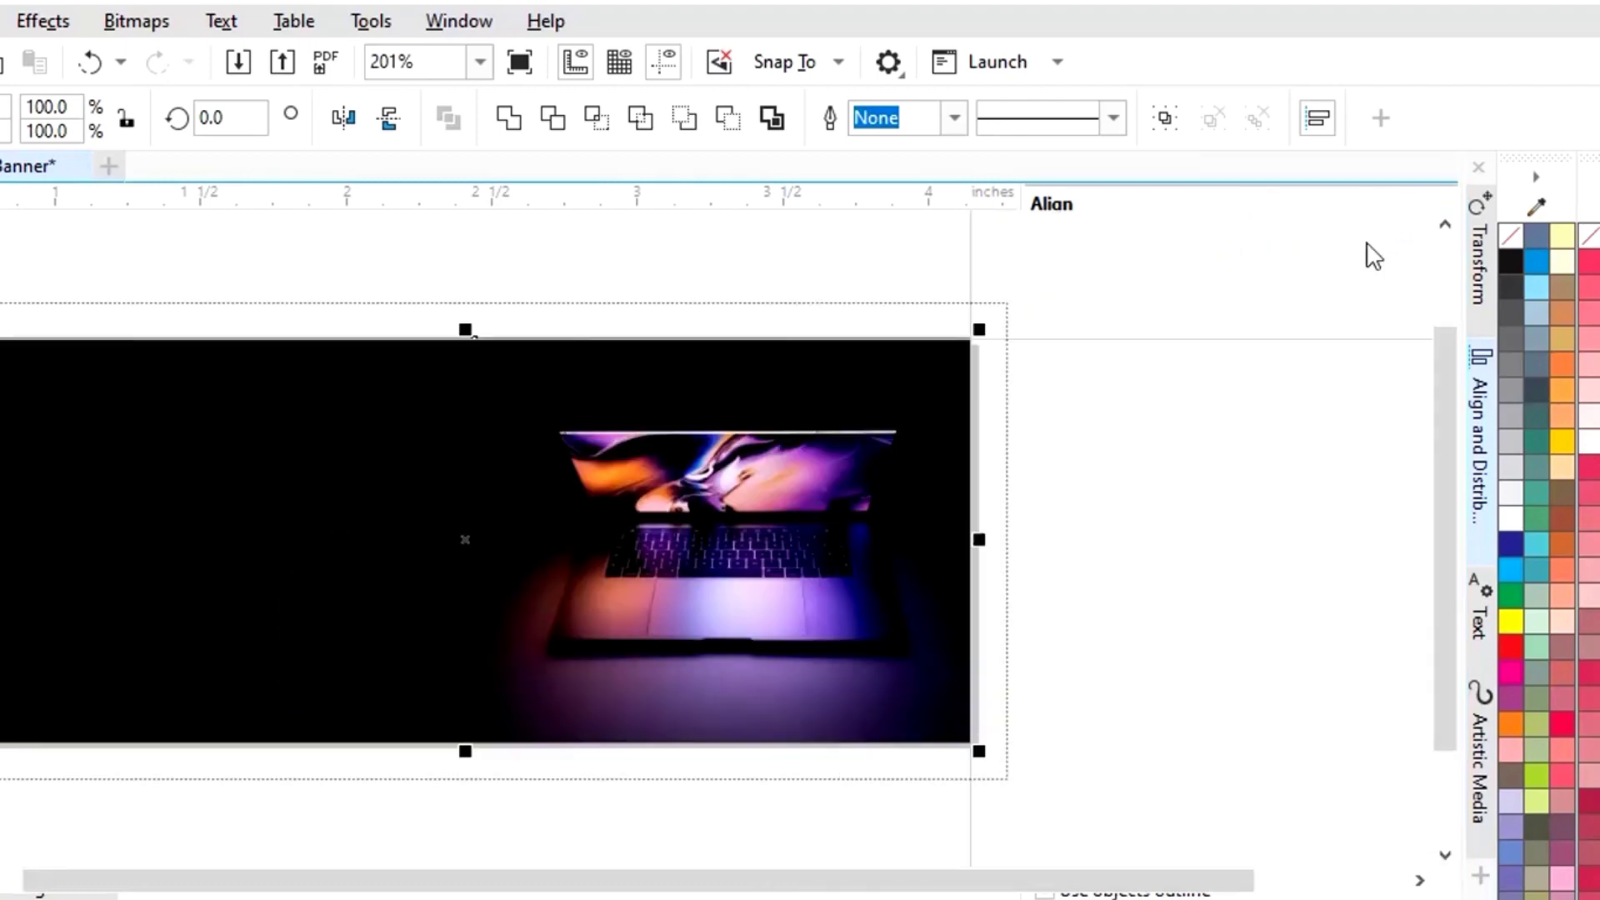
left_click(1228, 520)
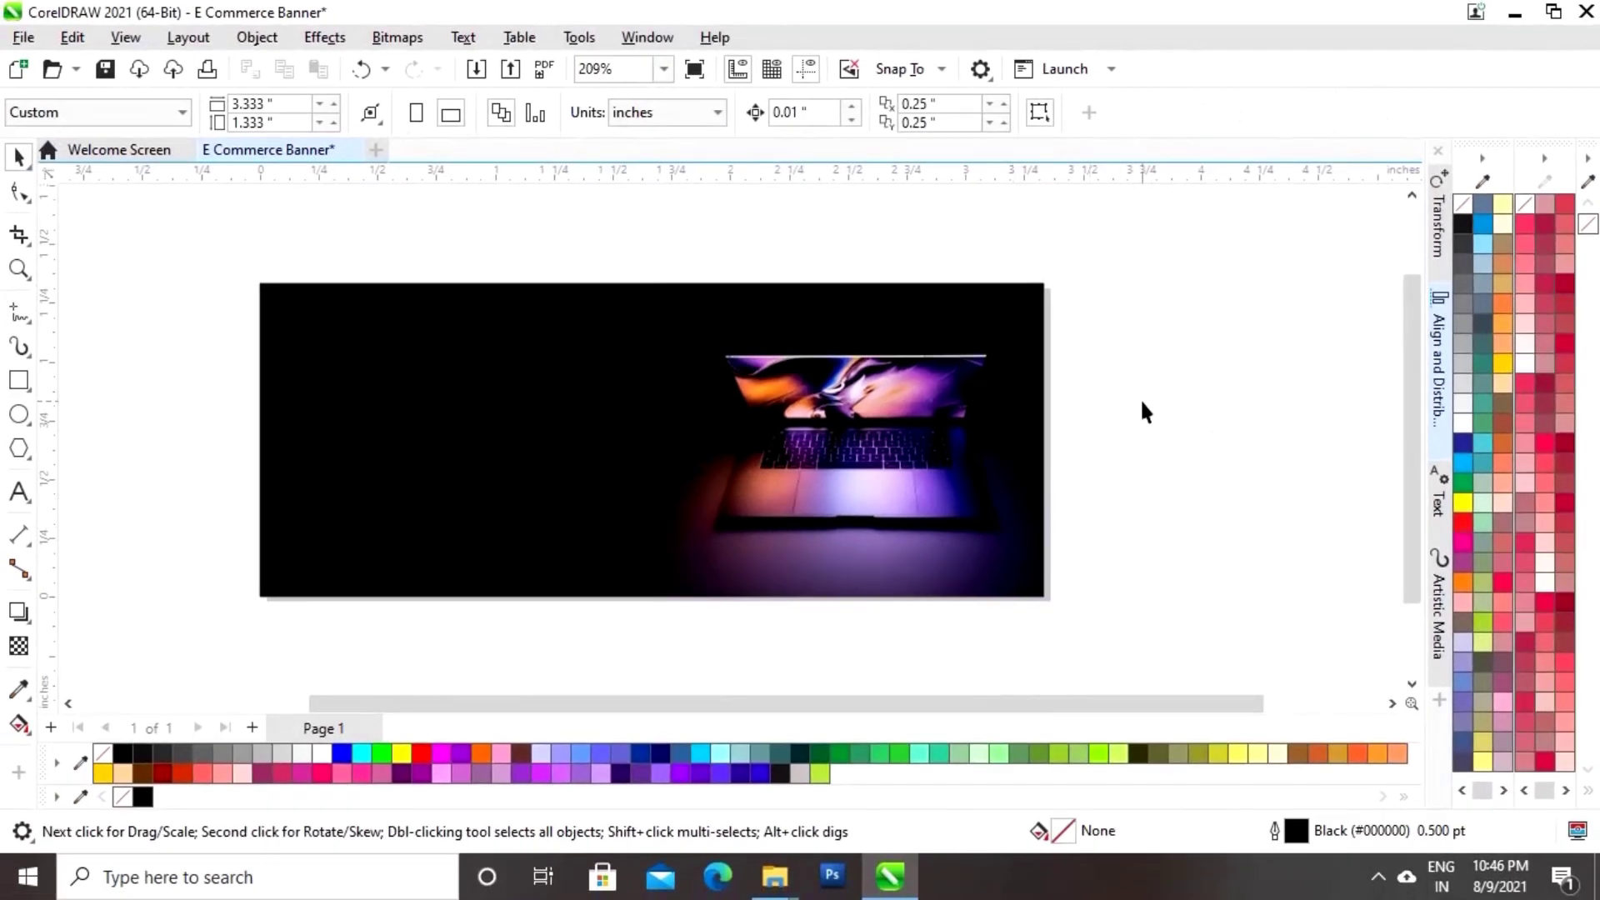
left_click(837, 423)
left_click(1198, 423)
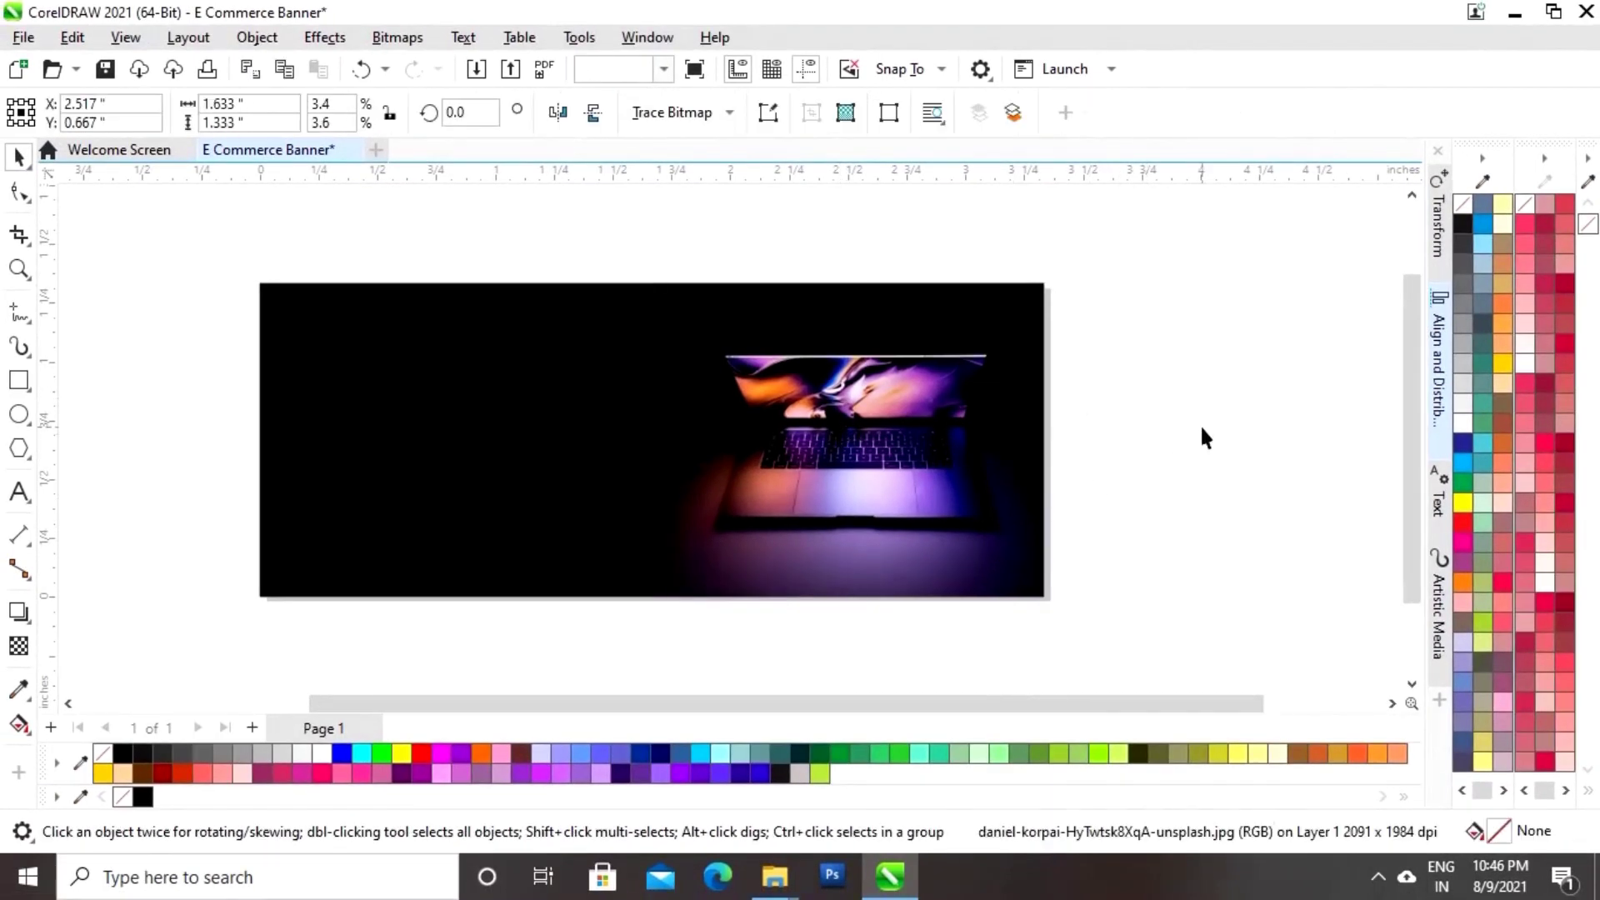
Add the text "LAPTOP" in 24 pt Arial and place it just below the black banner
left_click(19, 493)
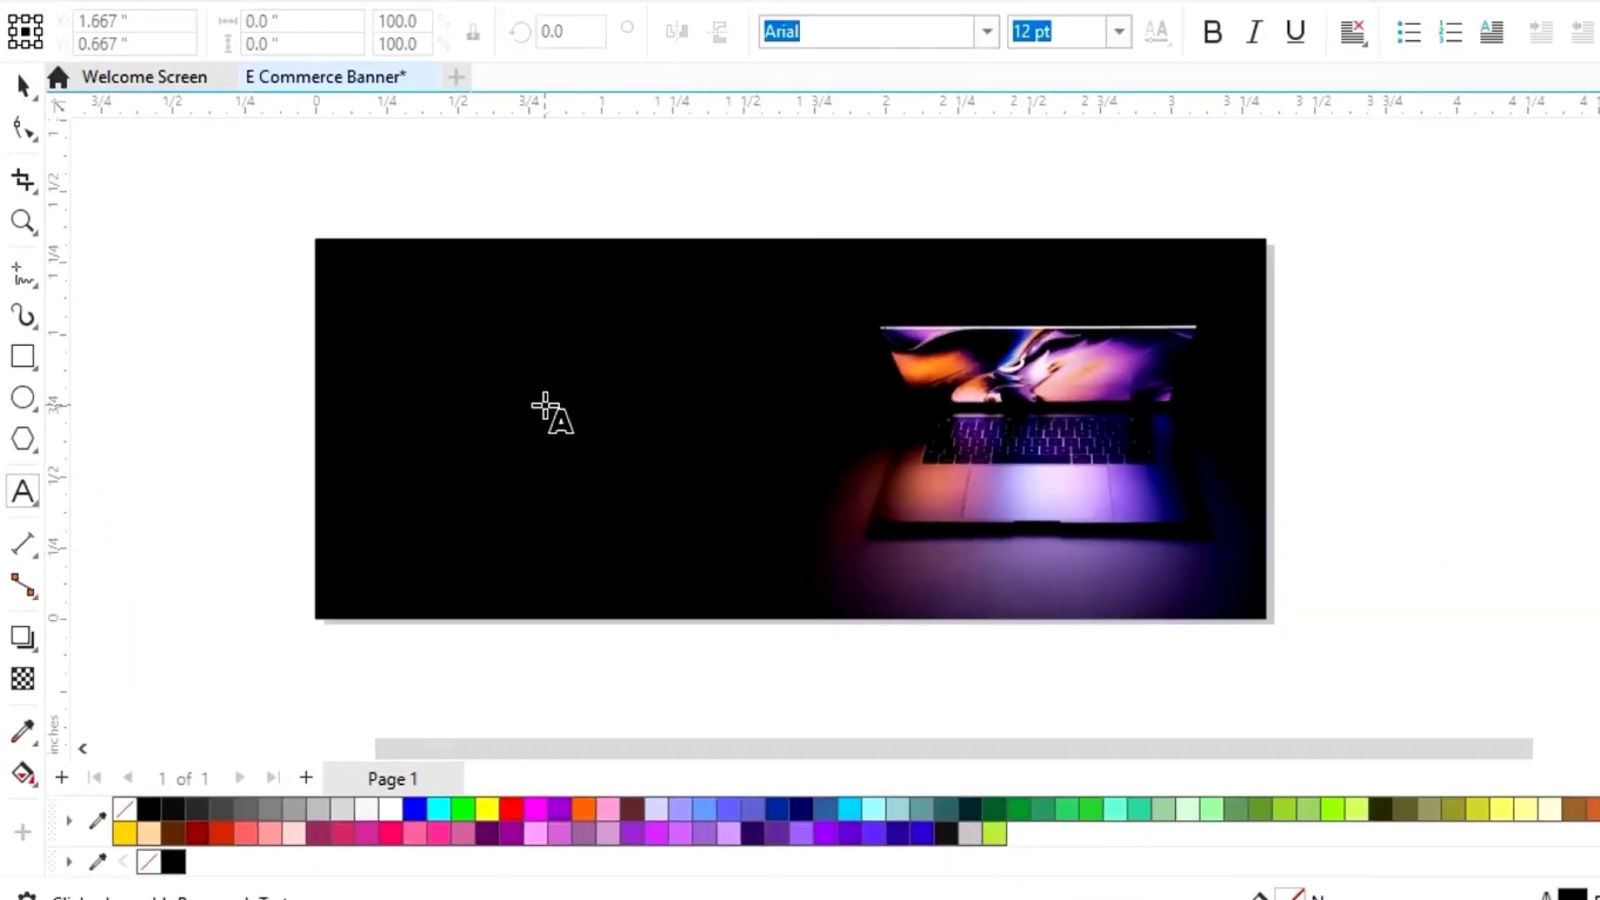
left_click(1350, 538)
type("LAPT")
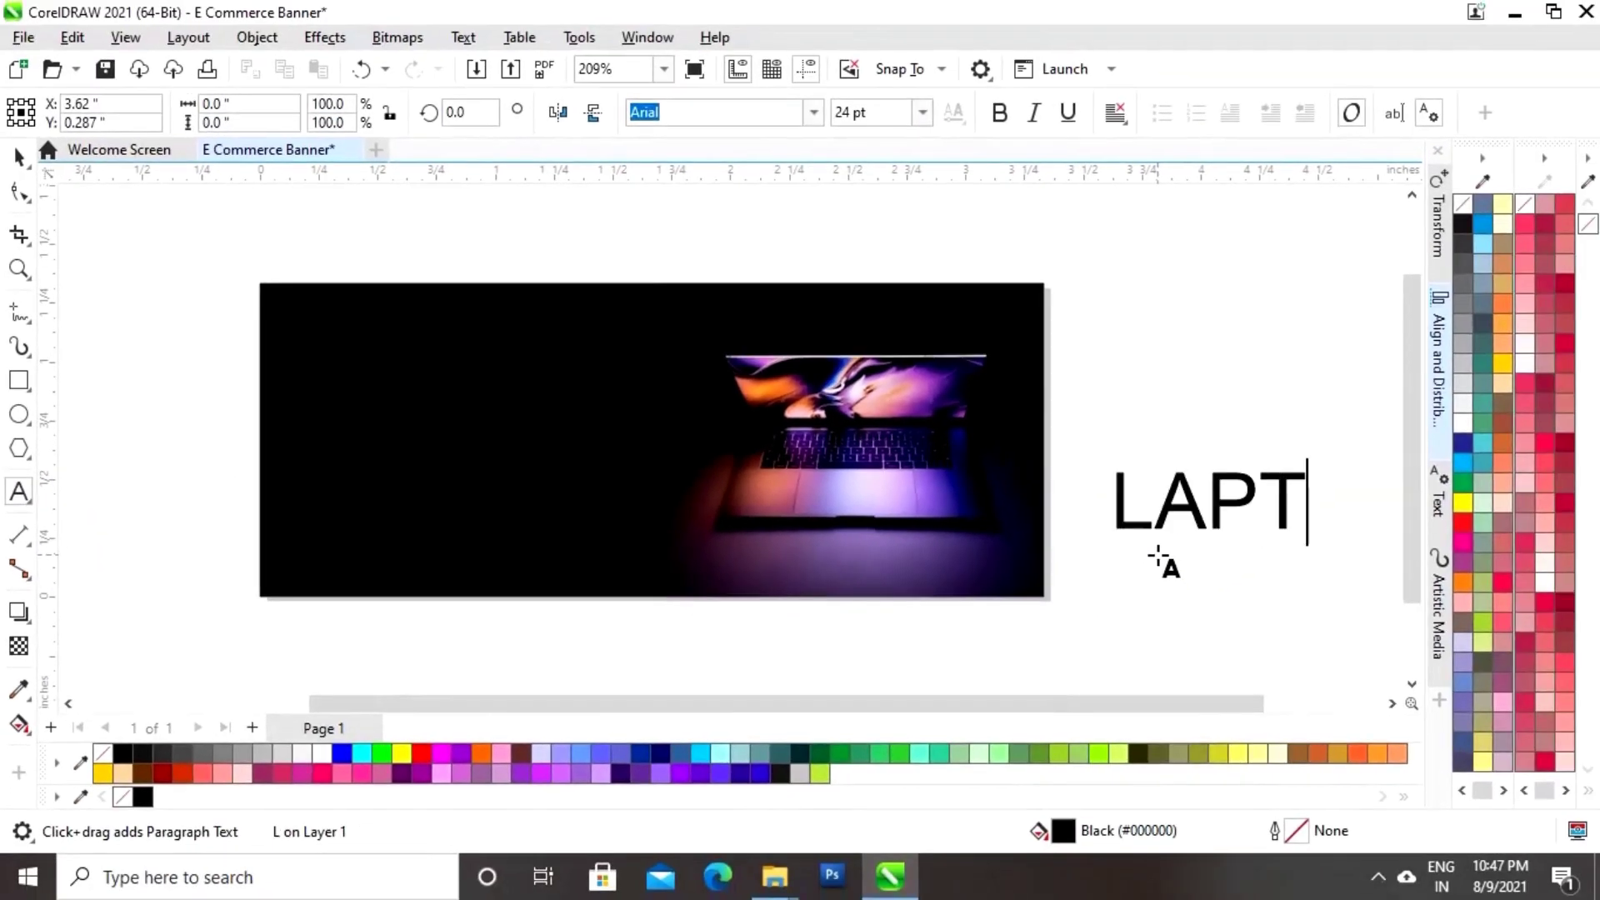
type("OP")
key("ctrl+space")
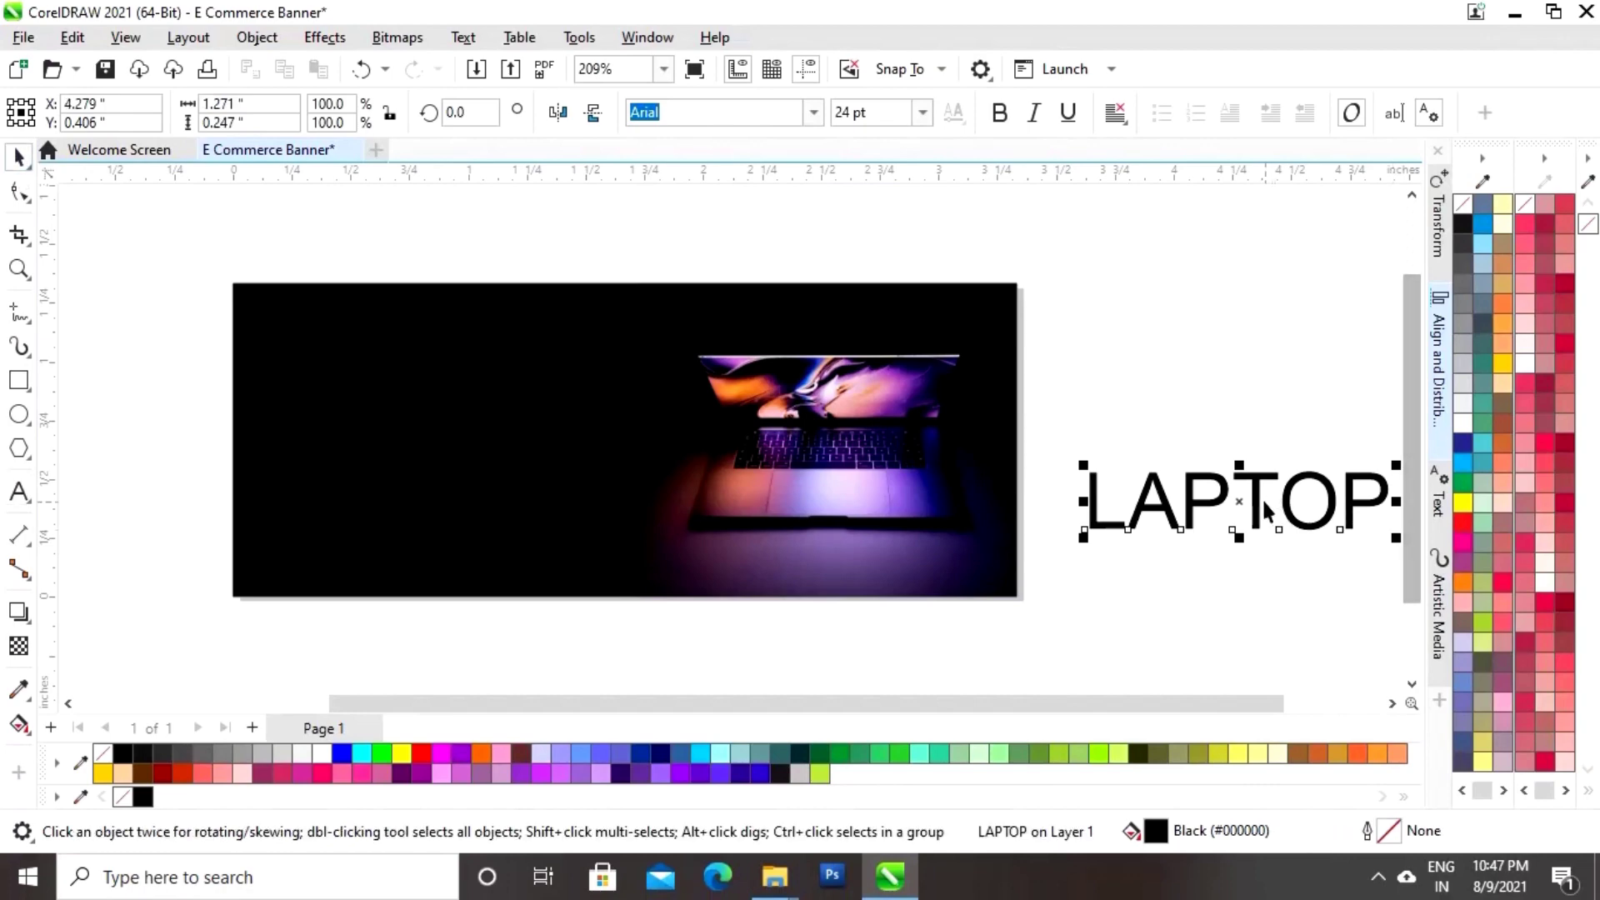
left_click_drag(1261, 504, 490, 631)
Sample a pink, an orange and a purple from the laptop image into the document palette
left_click(81, 798)
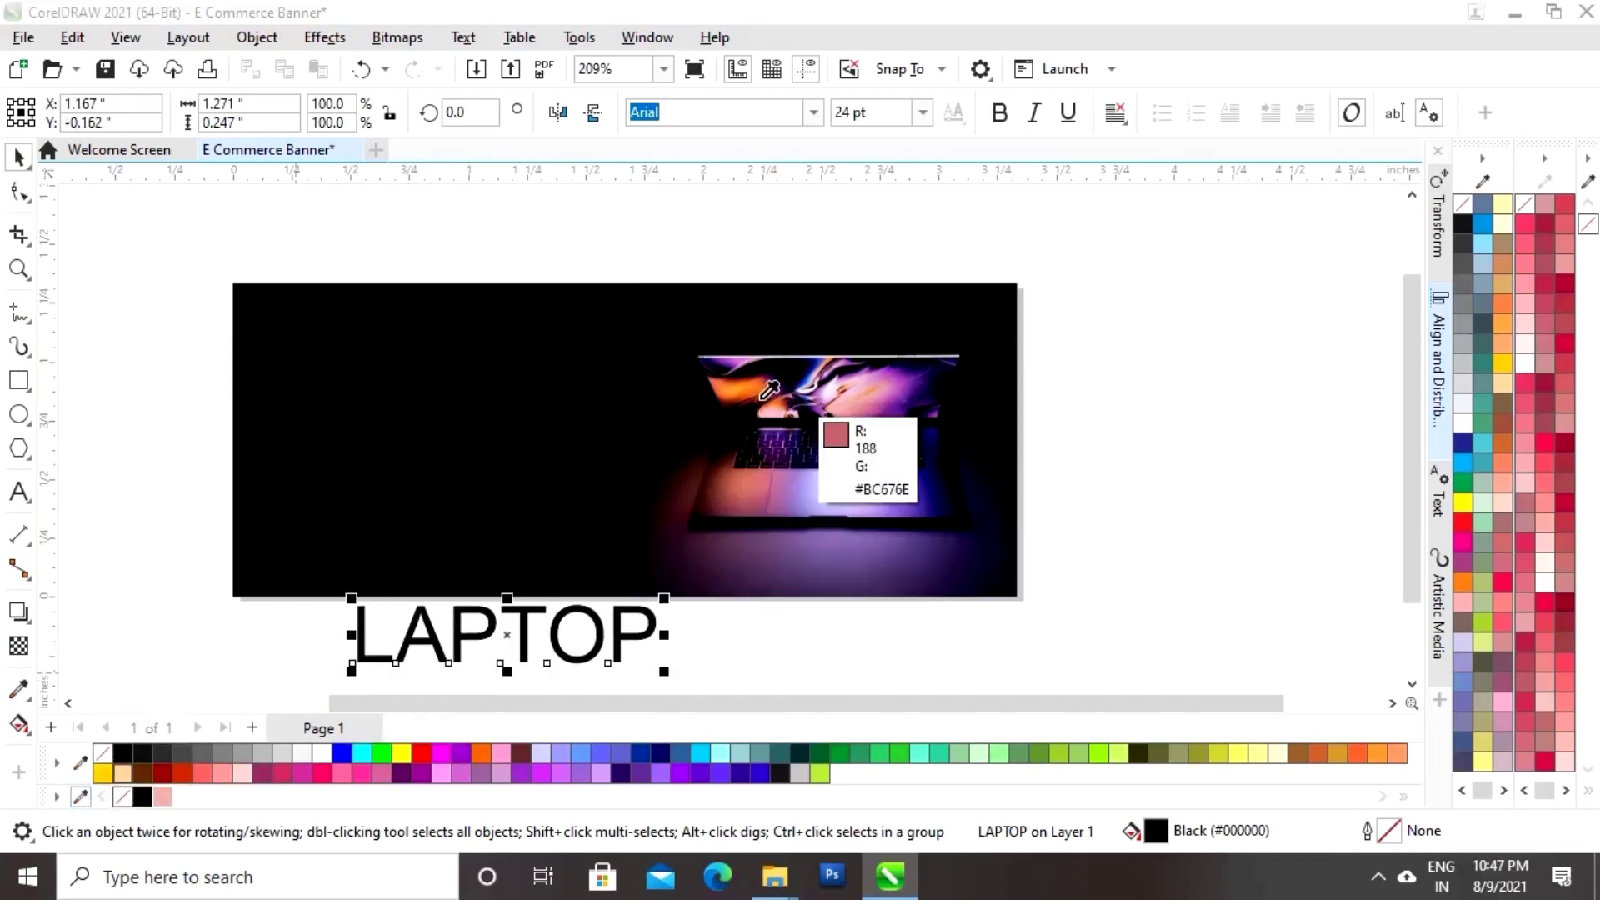
left_click(746, 381)
left_click(747, 379)
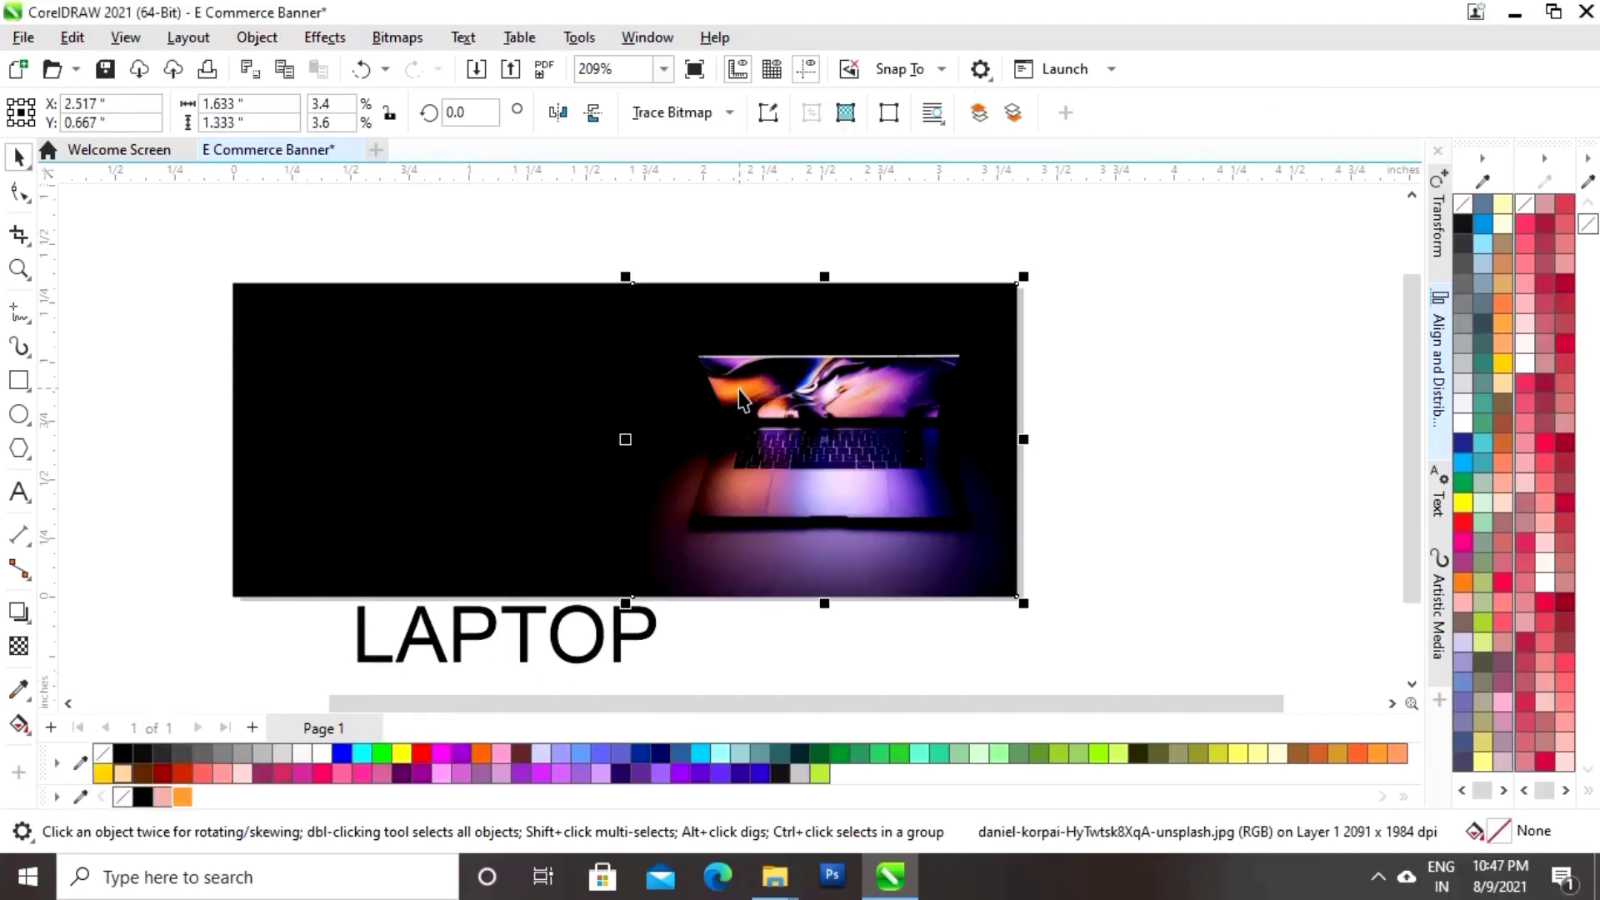
left_click(1126, 510)
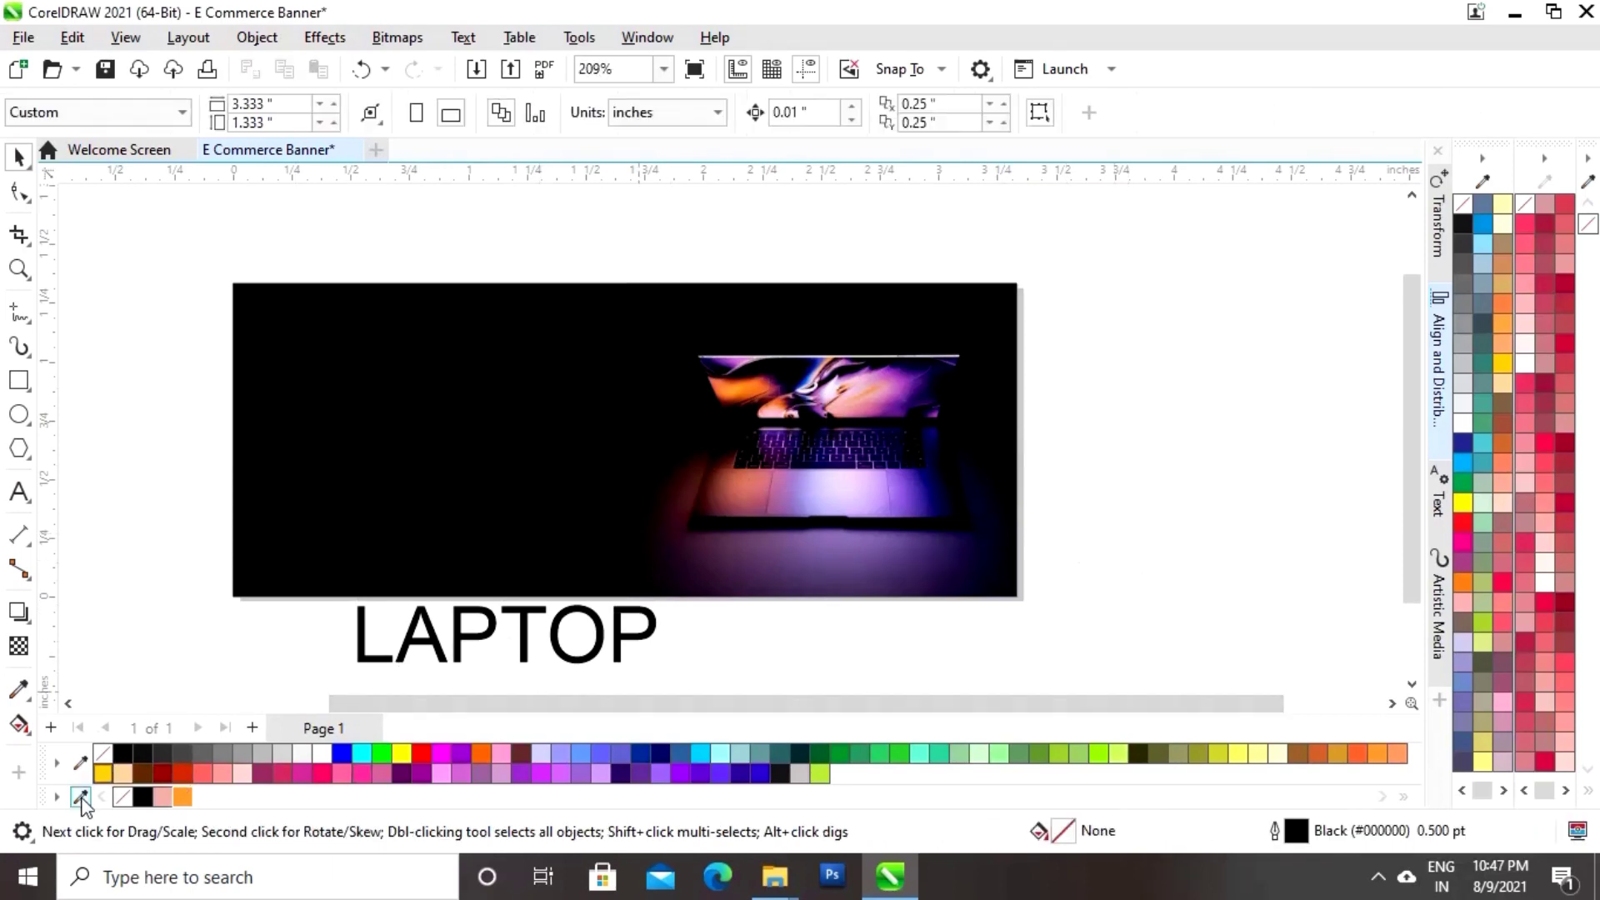
left_click(80, 797)
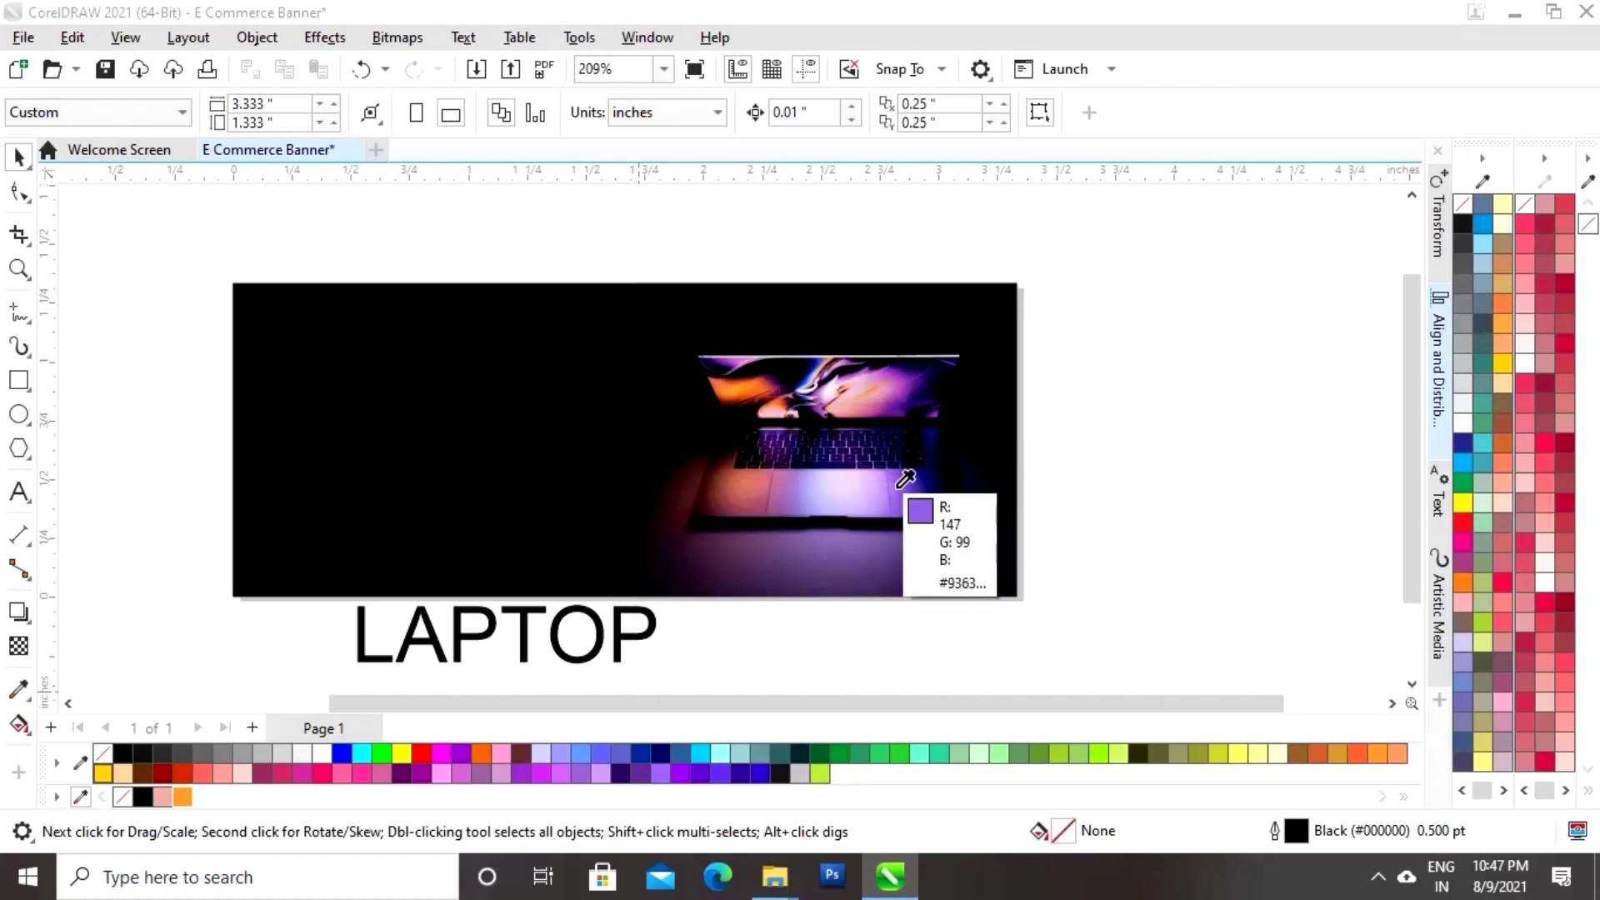
left_click(900, 484)
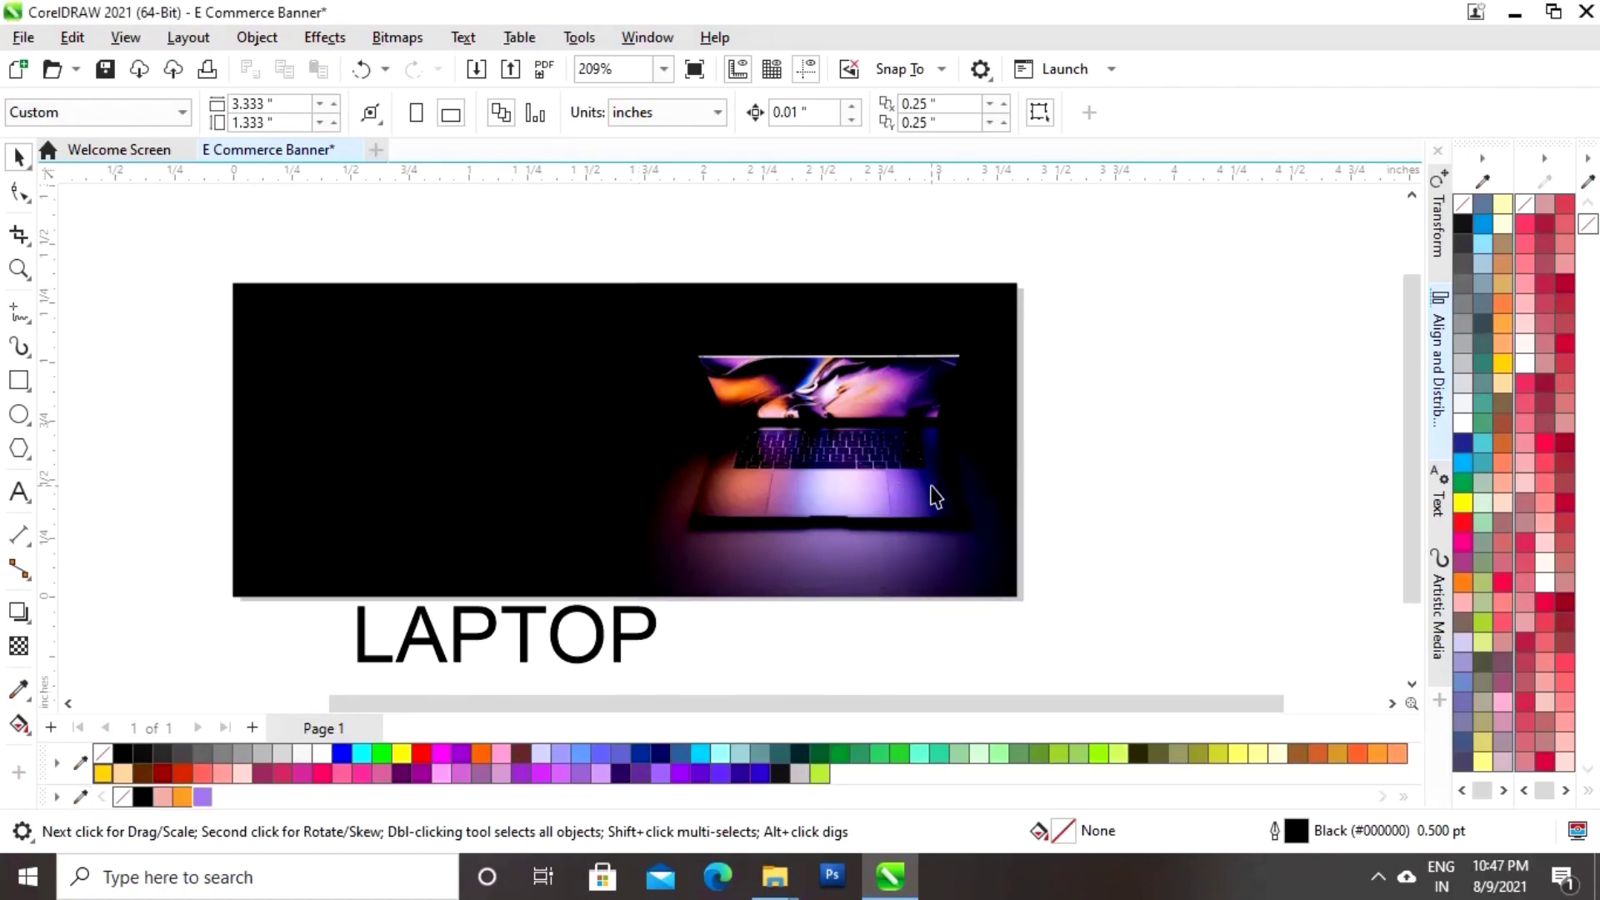
Outline the LAPTOP text in orange #FB992E on the banner's upper left and place a duplicate filled with the same orange just below it
left_click(525, 635)
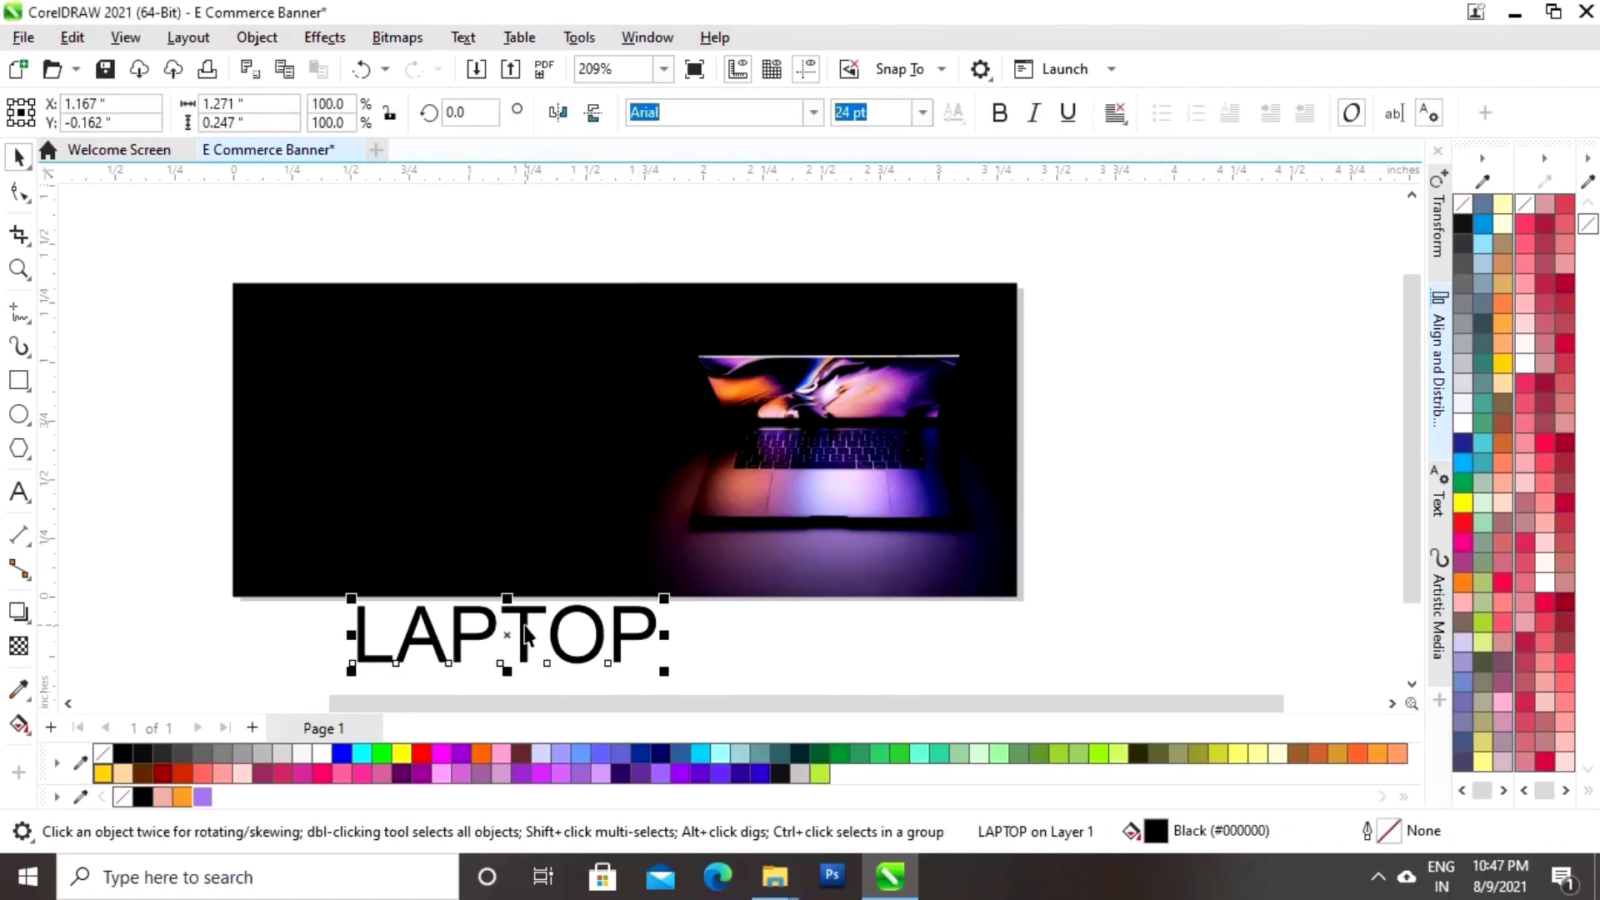
right_click(183, 798)
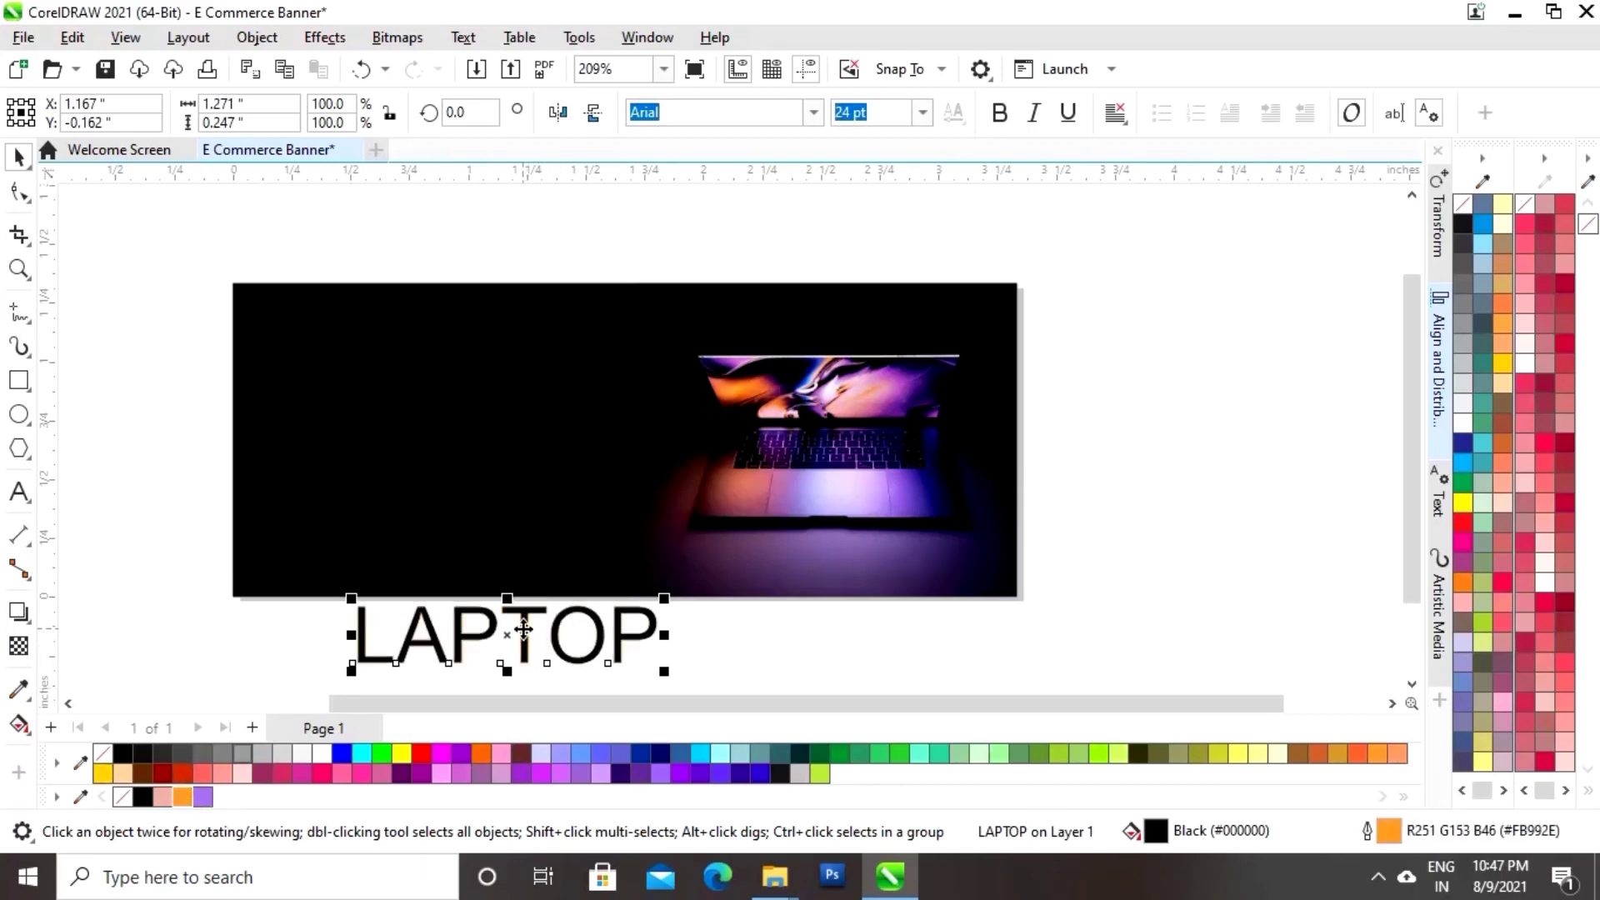
left_click_drag(523, 629, 848, 632)
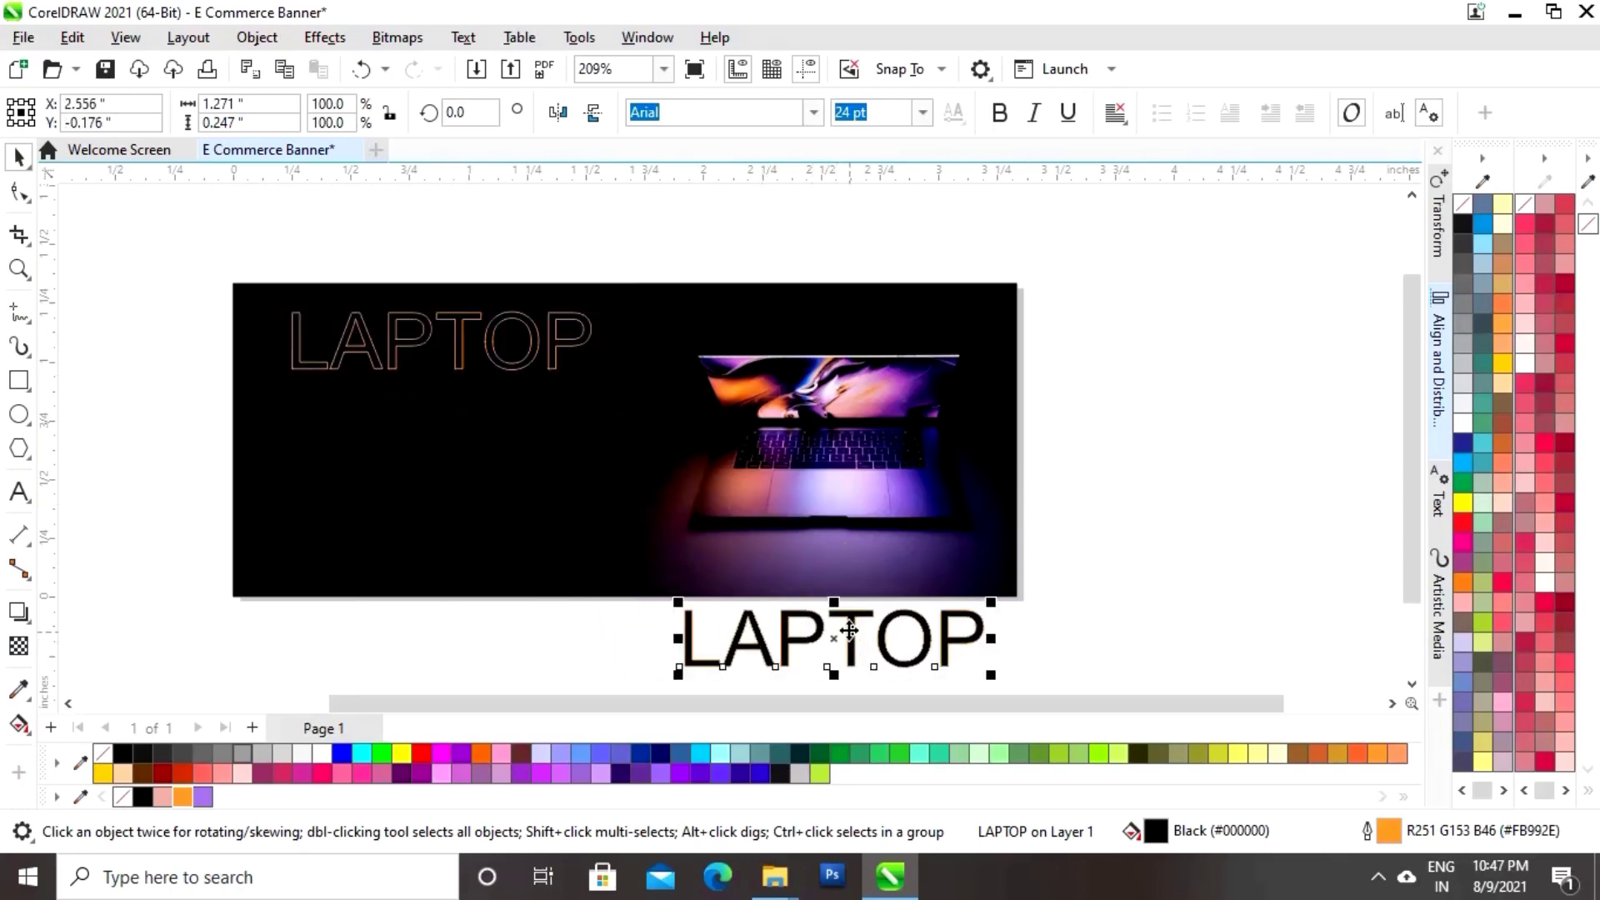
left_click(183, 796)
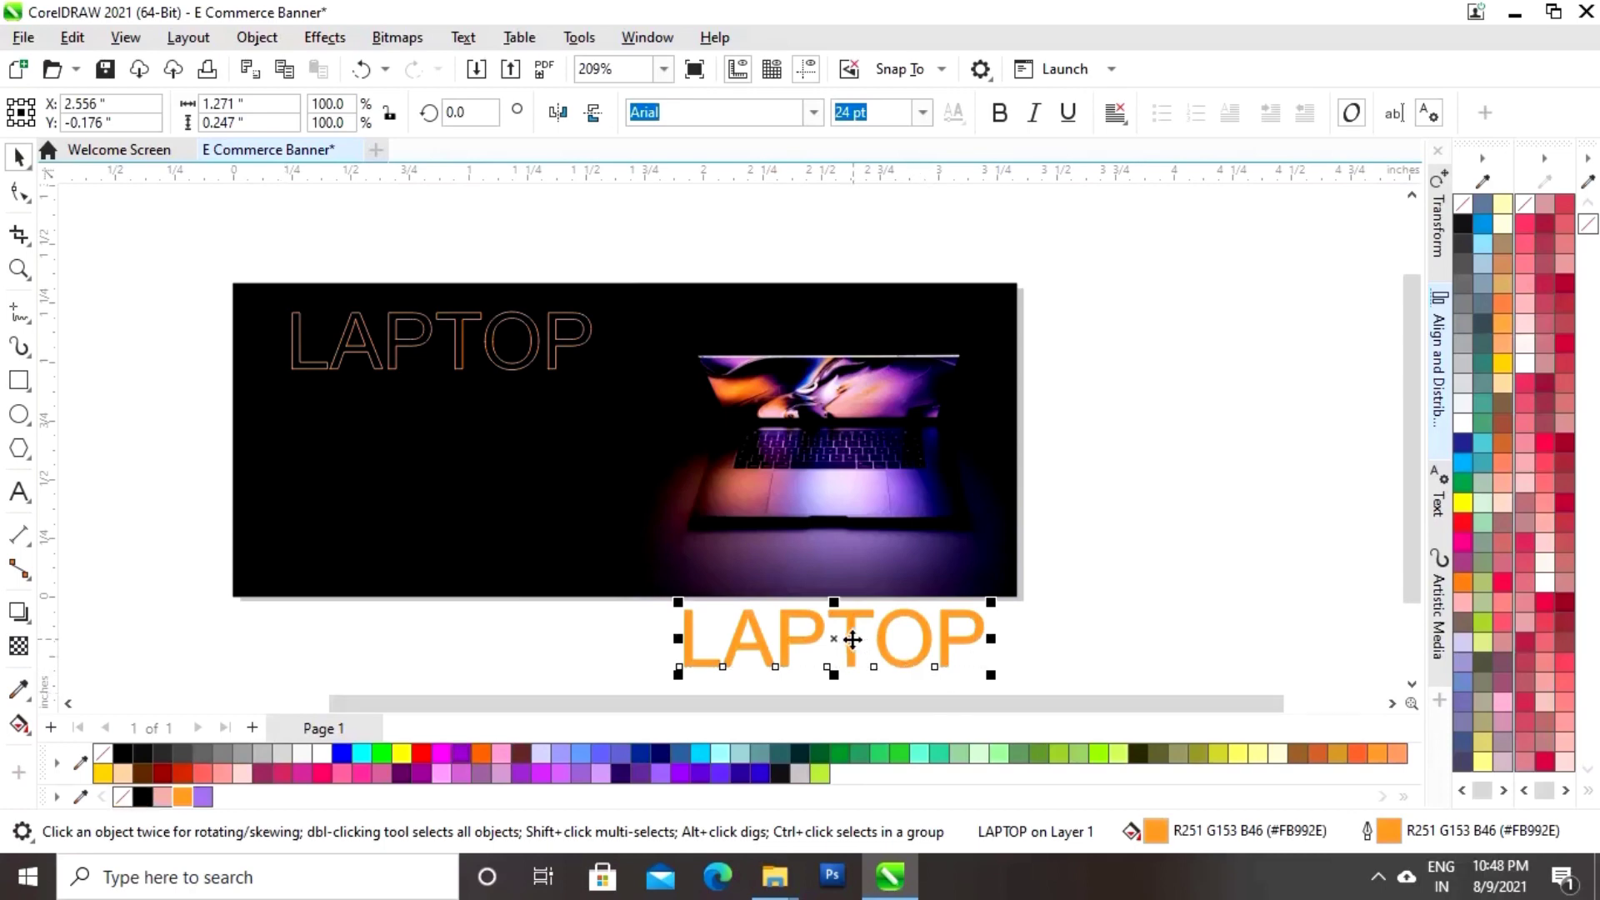
left_click_drag(851, 639, 329, 434)
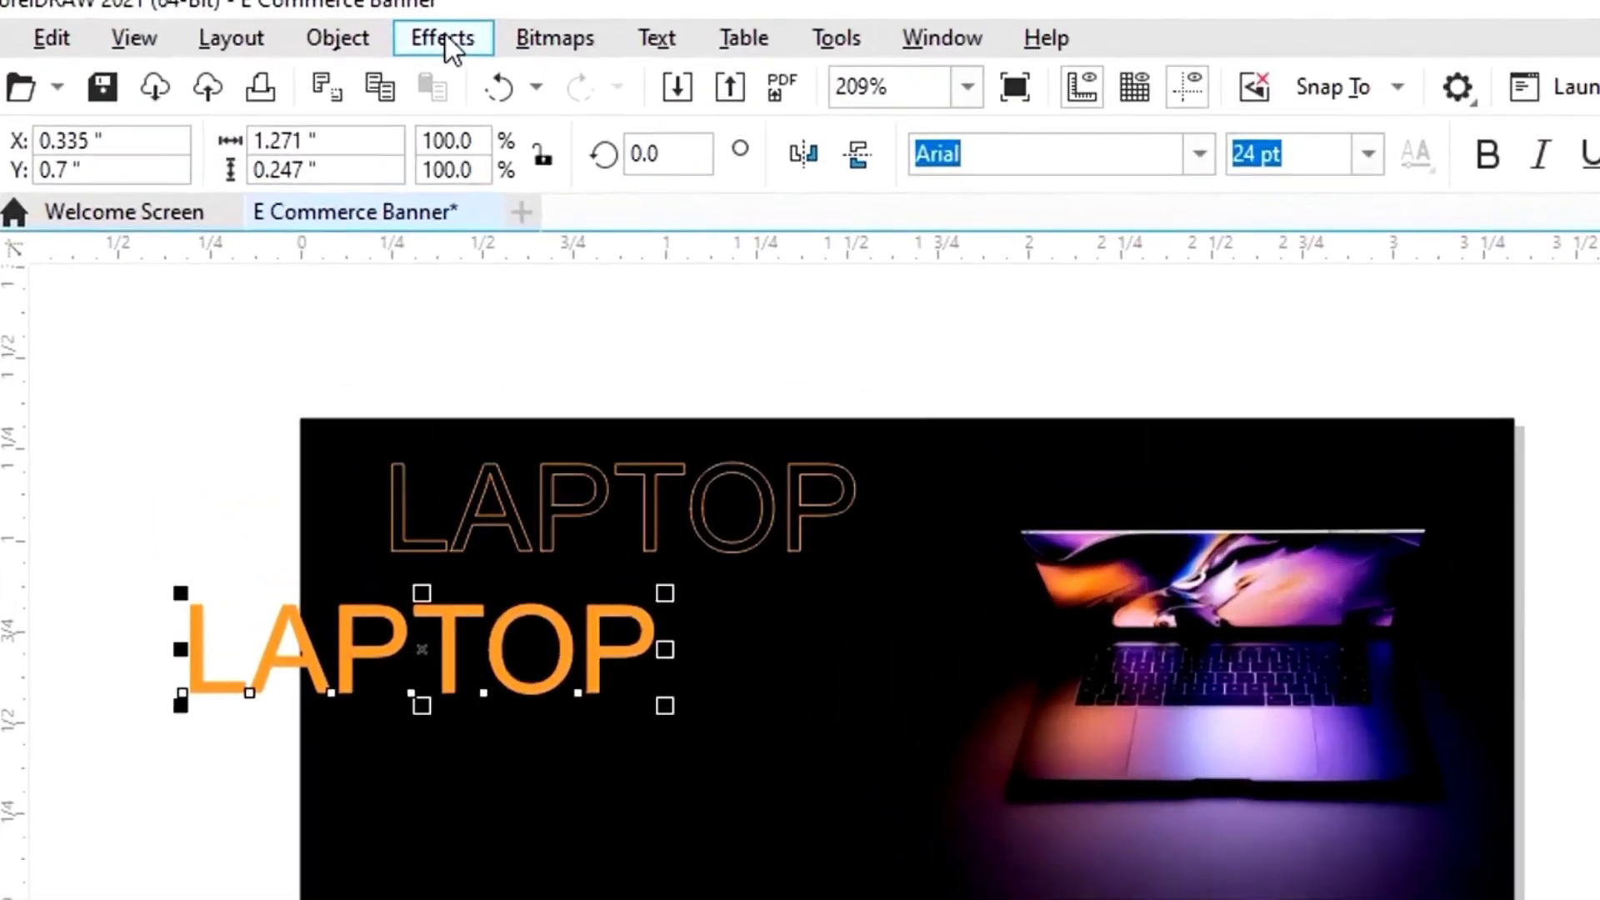
Apply a Gaussian Blur with a radius of 4.3 pixels to the orange-filled LAPTOP text
left_click(448, 41)
mouse_move(501, 253)
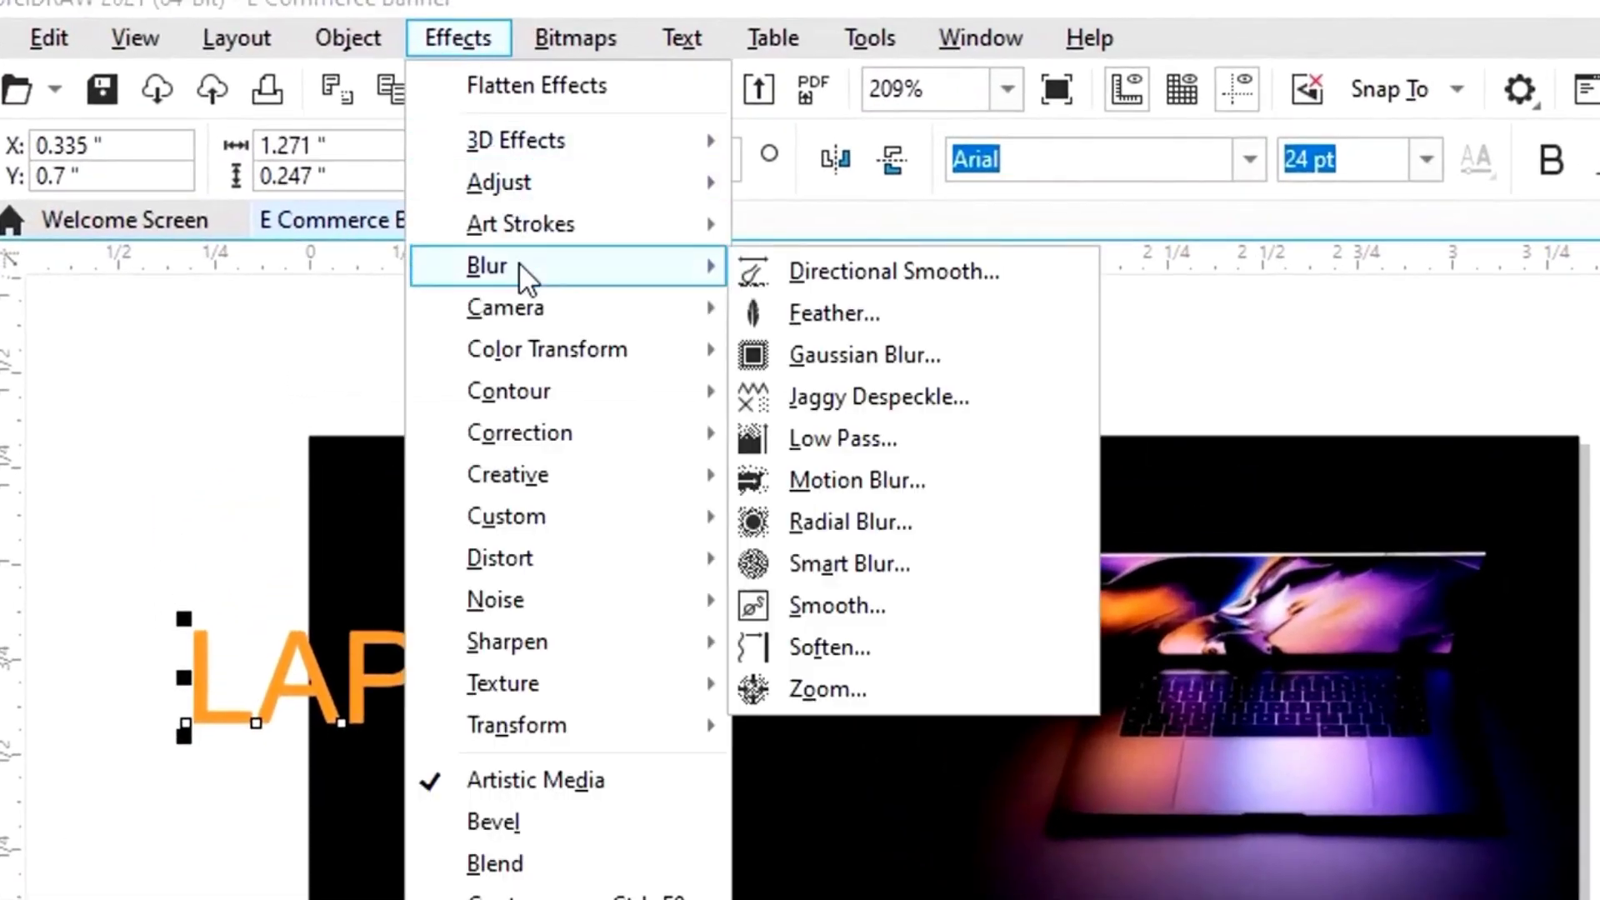
left_click(867, 357)
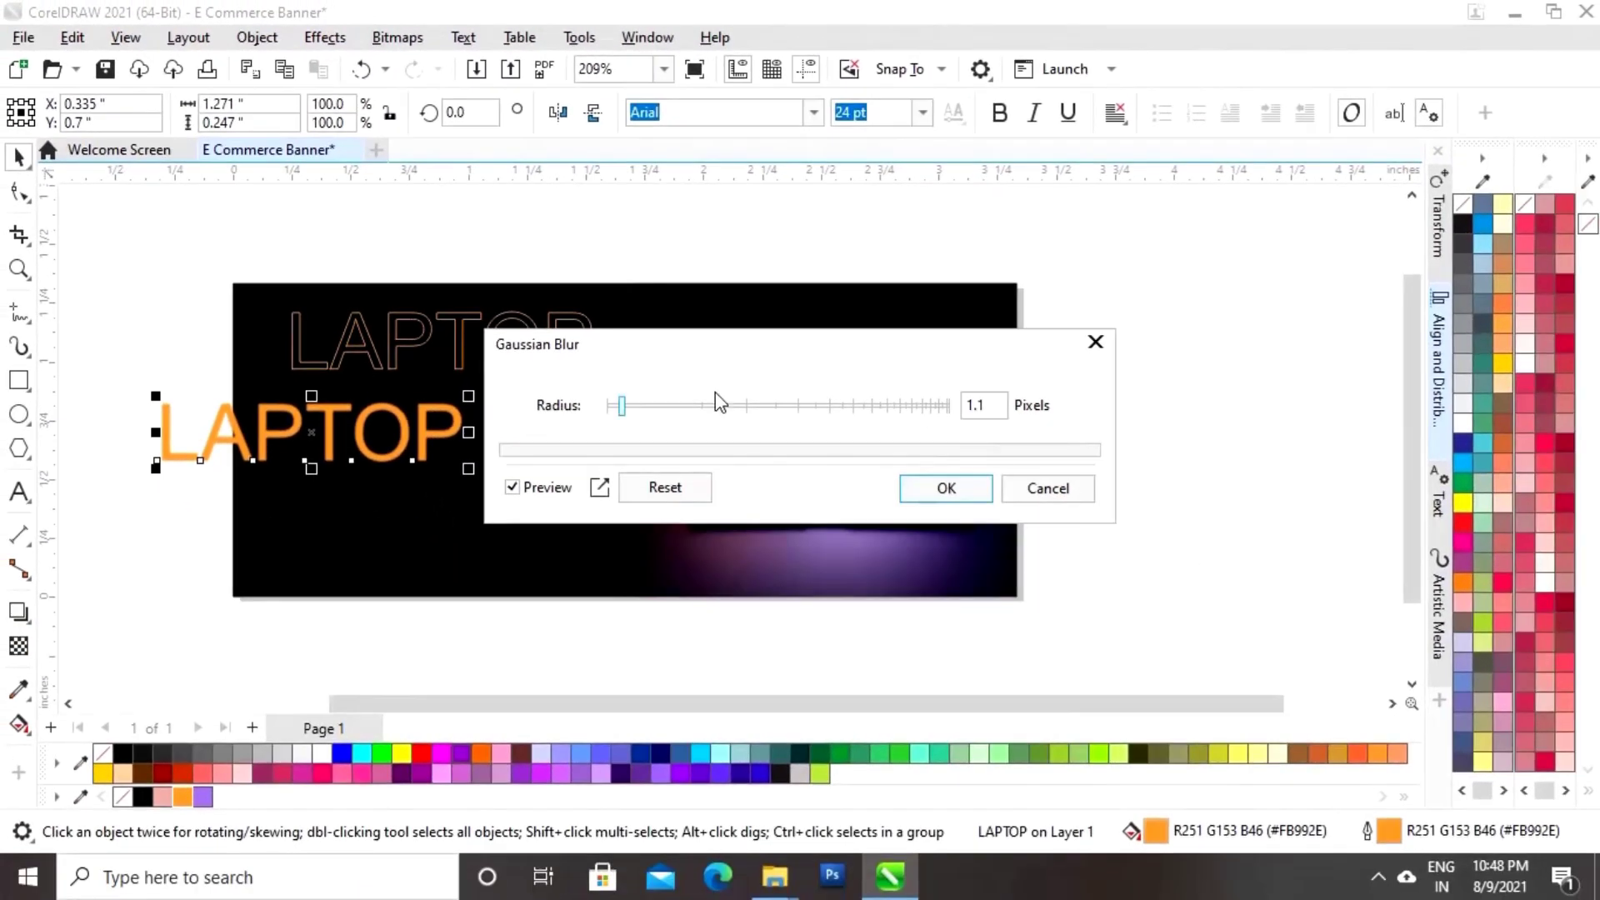
left_click(663, 405)
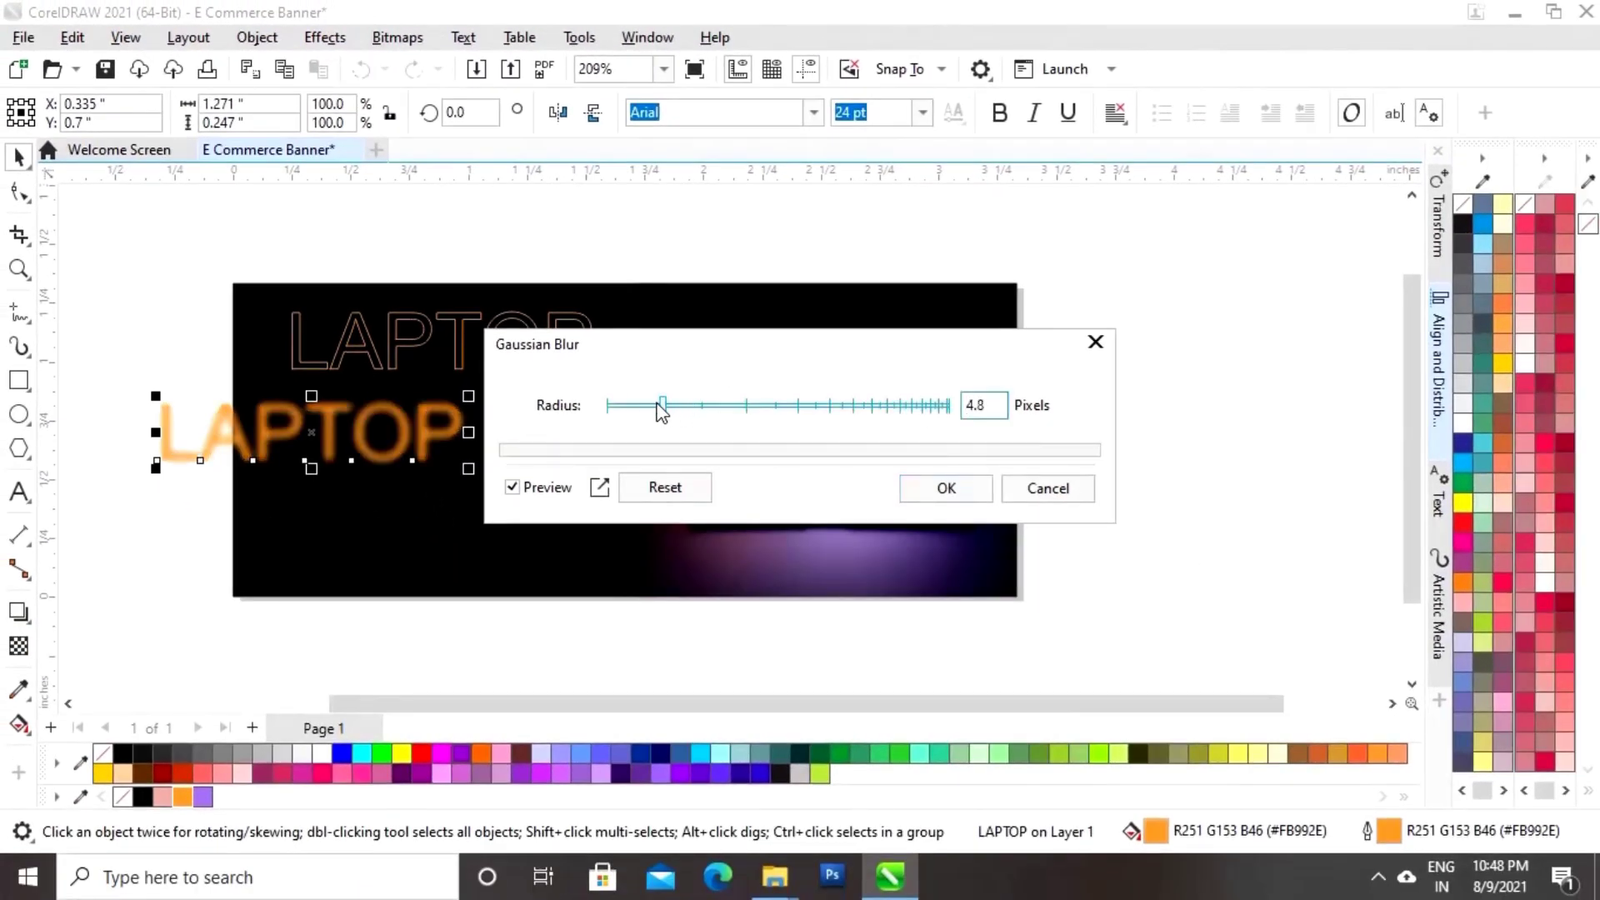
mouse_move(662, 408)
left_mouse_down()
mouse_move(643, 408)
mouse_move(662, 413)
left_mouse_up()
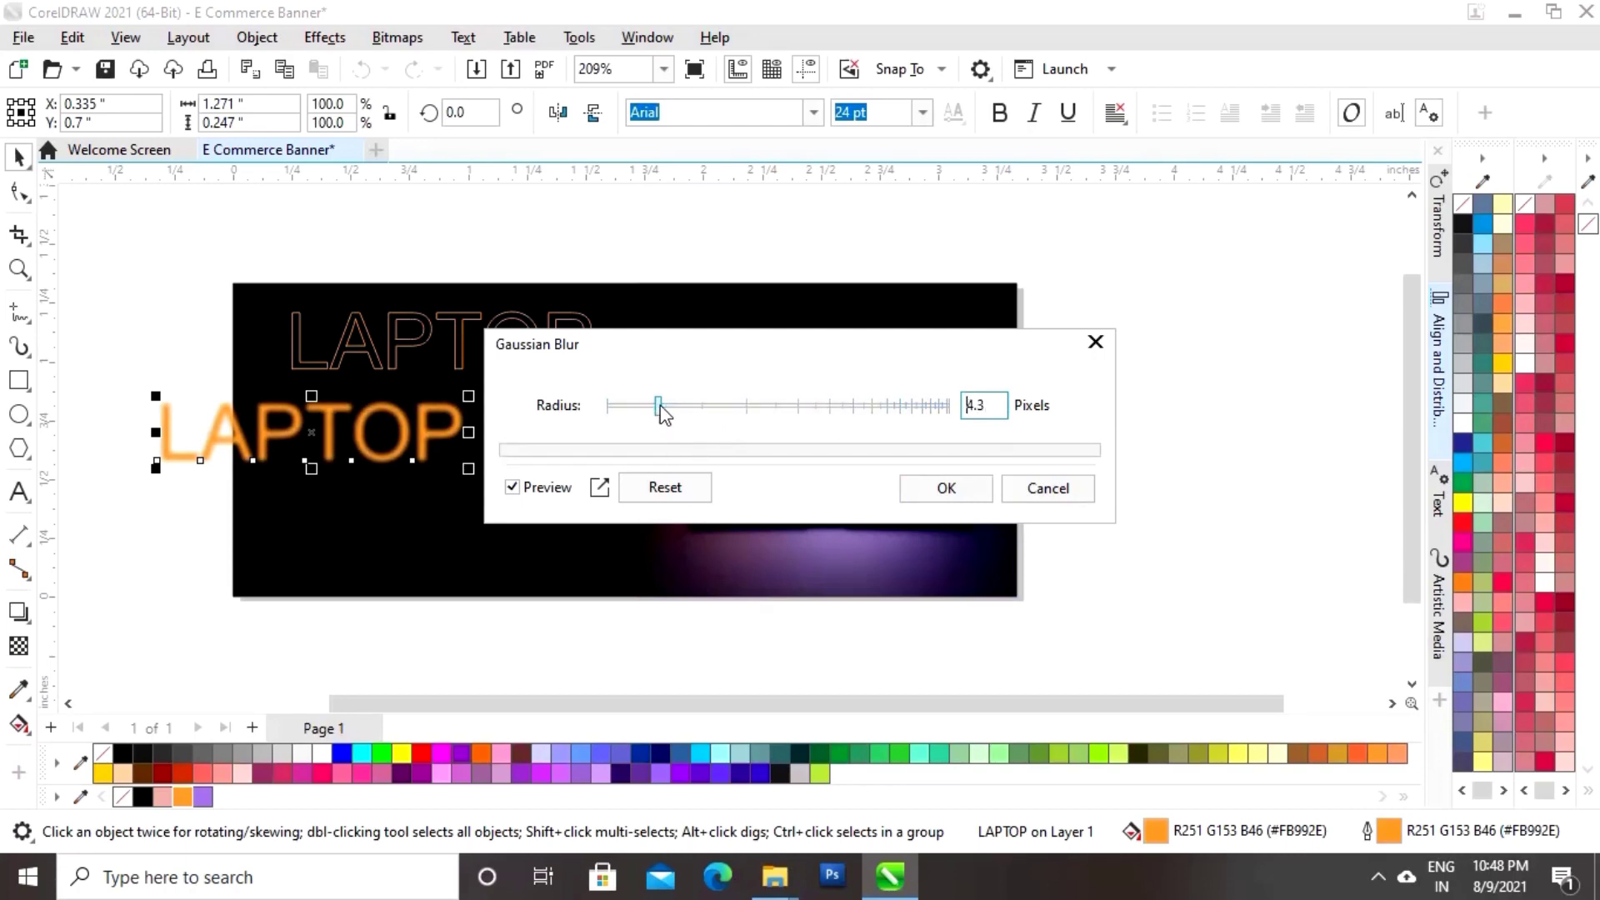
left_click(939, 493)
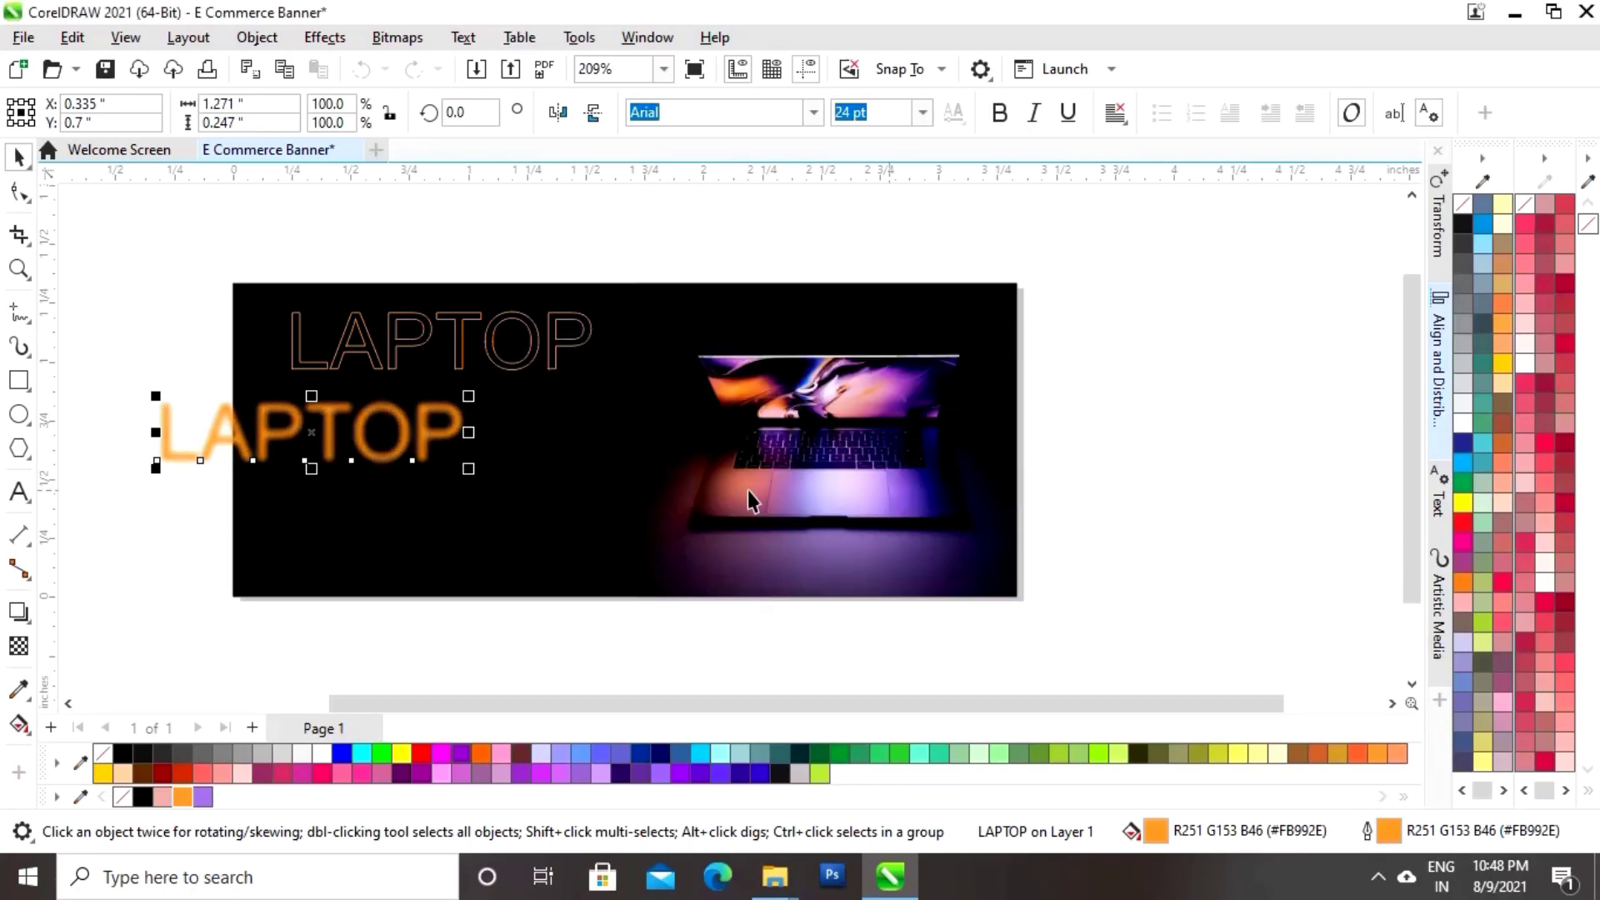
Stack the black, orange-outlined LAPTOP text exactly over the blurred orange copy to form a glow at the banner's upper left
left_click(463, 348)
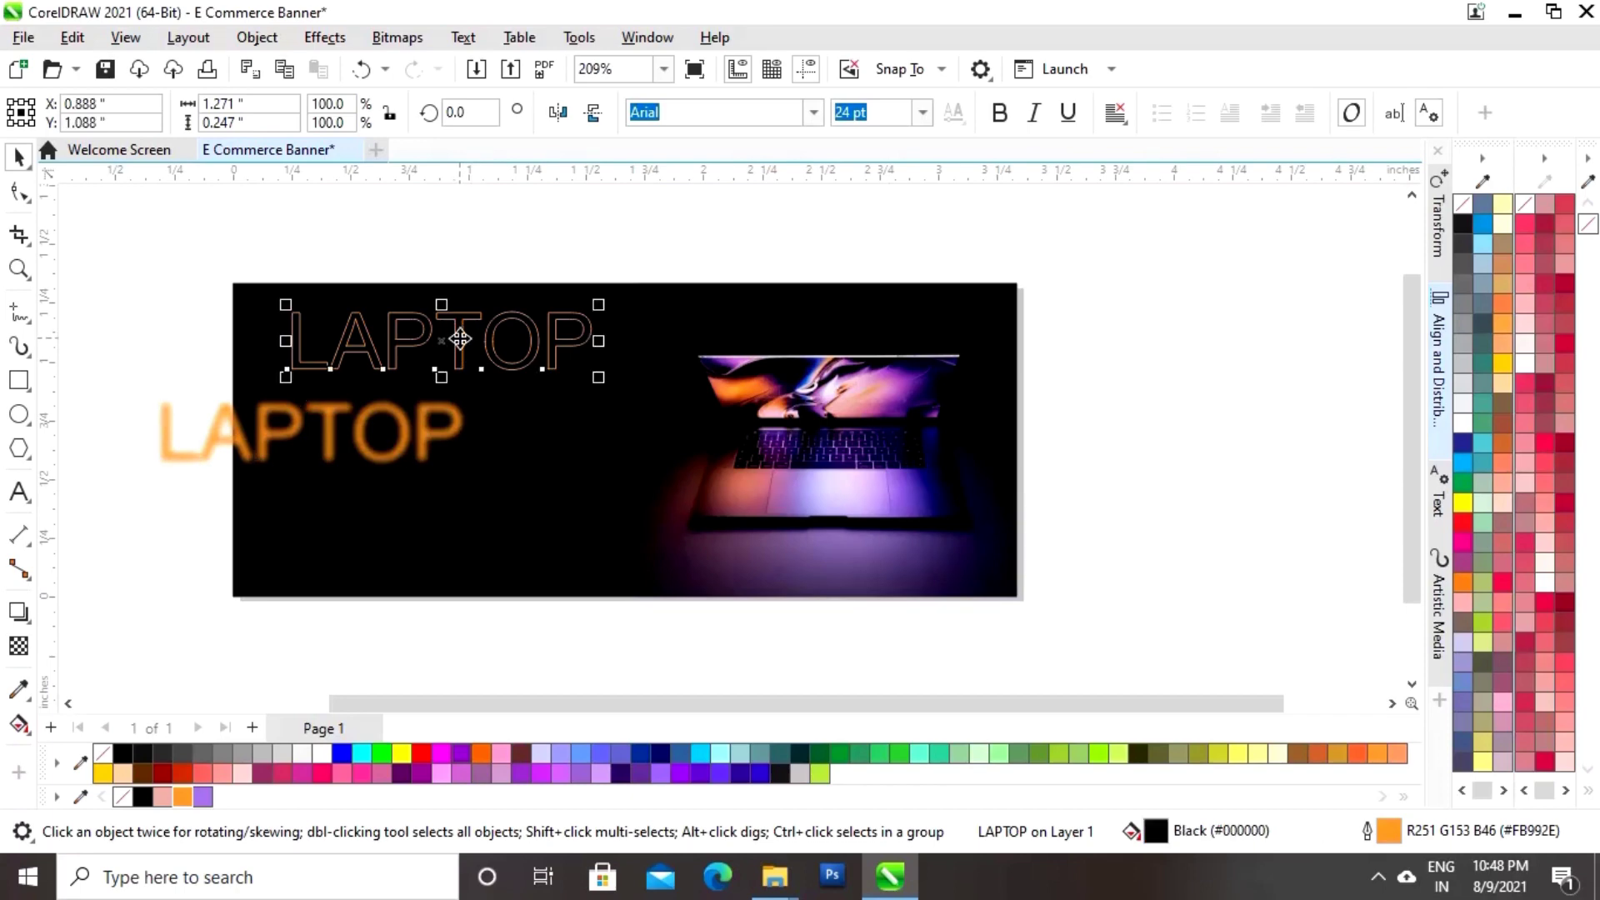
left_click(331, 433)
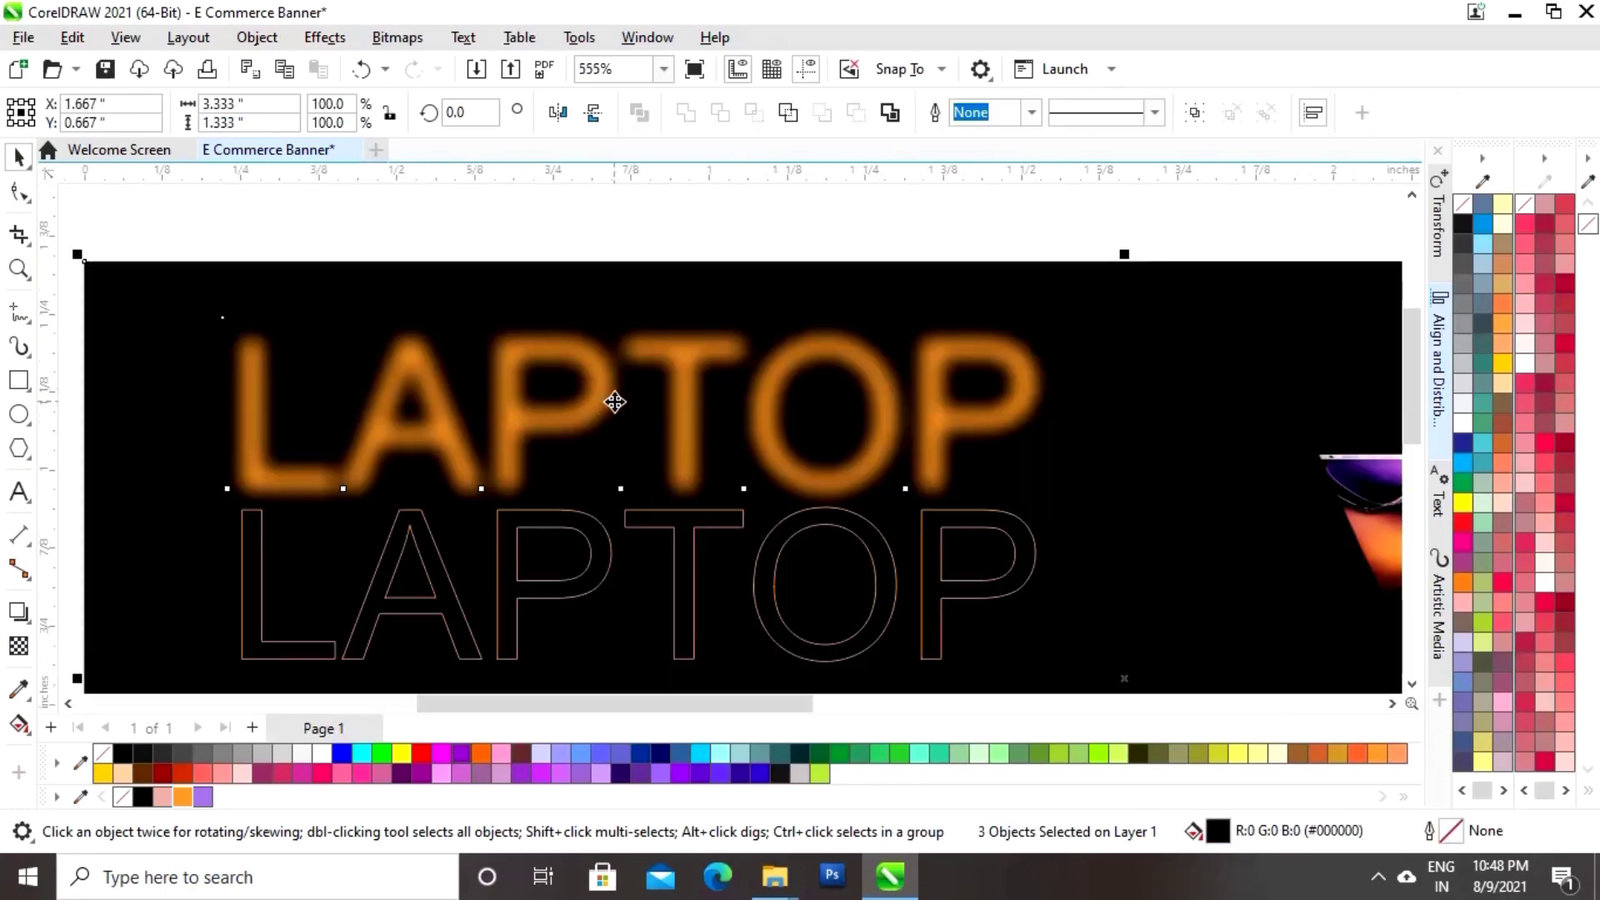
left_click(614, 401)
left_click_drag(650, 417, 687, 412)
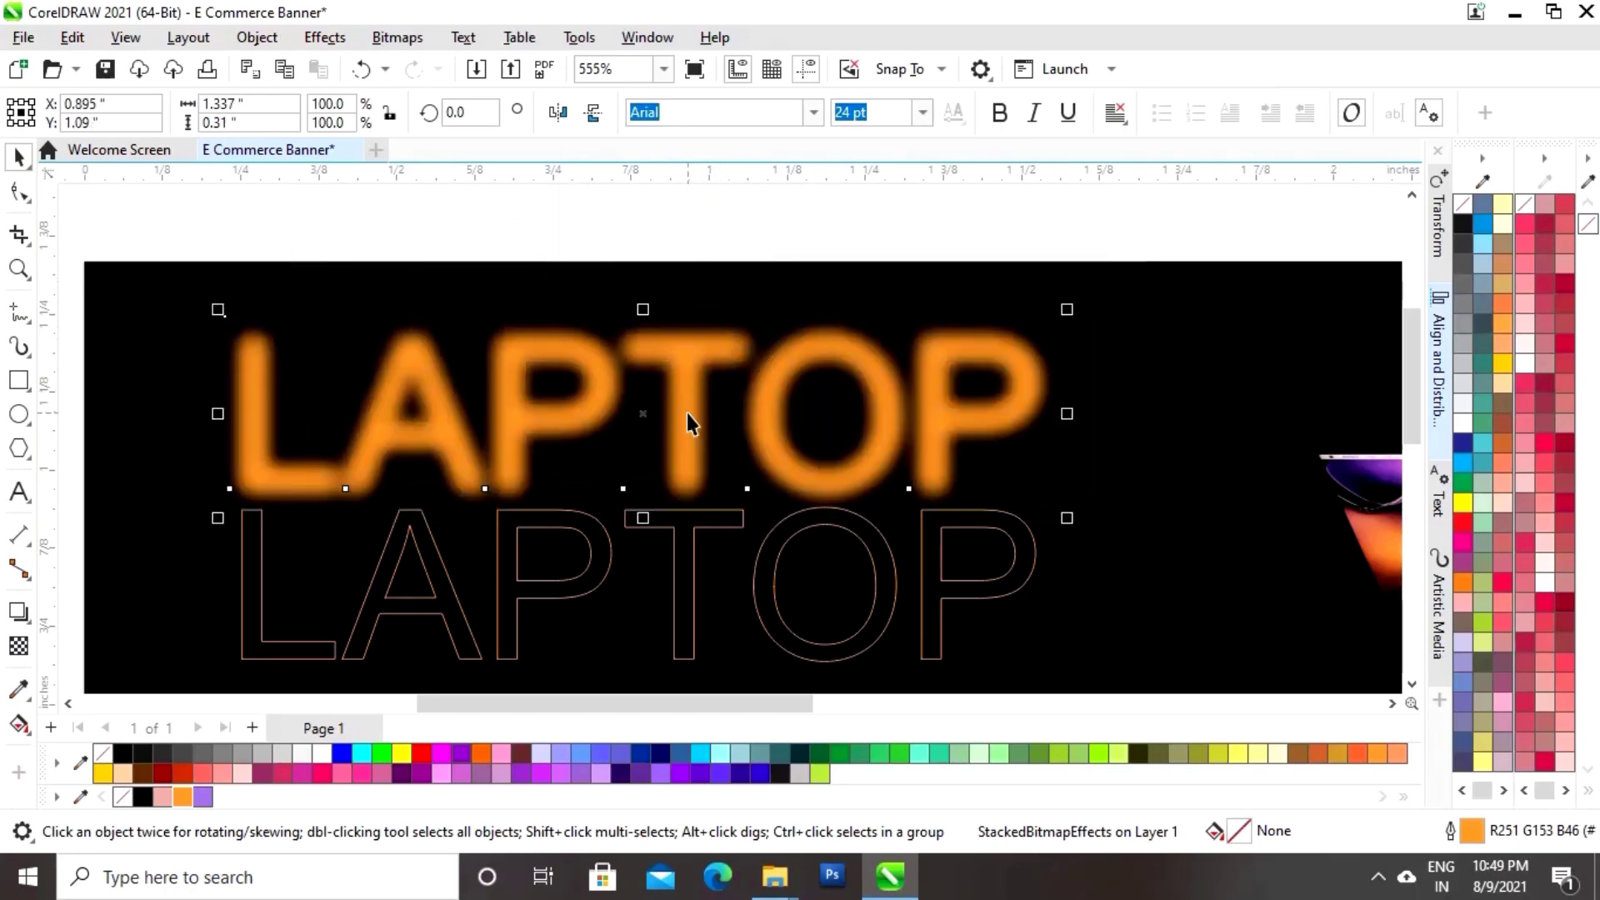
left_click(598, 585)
left_click_drag(636, 592, 639, 416)
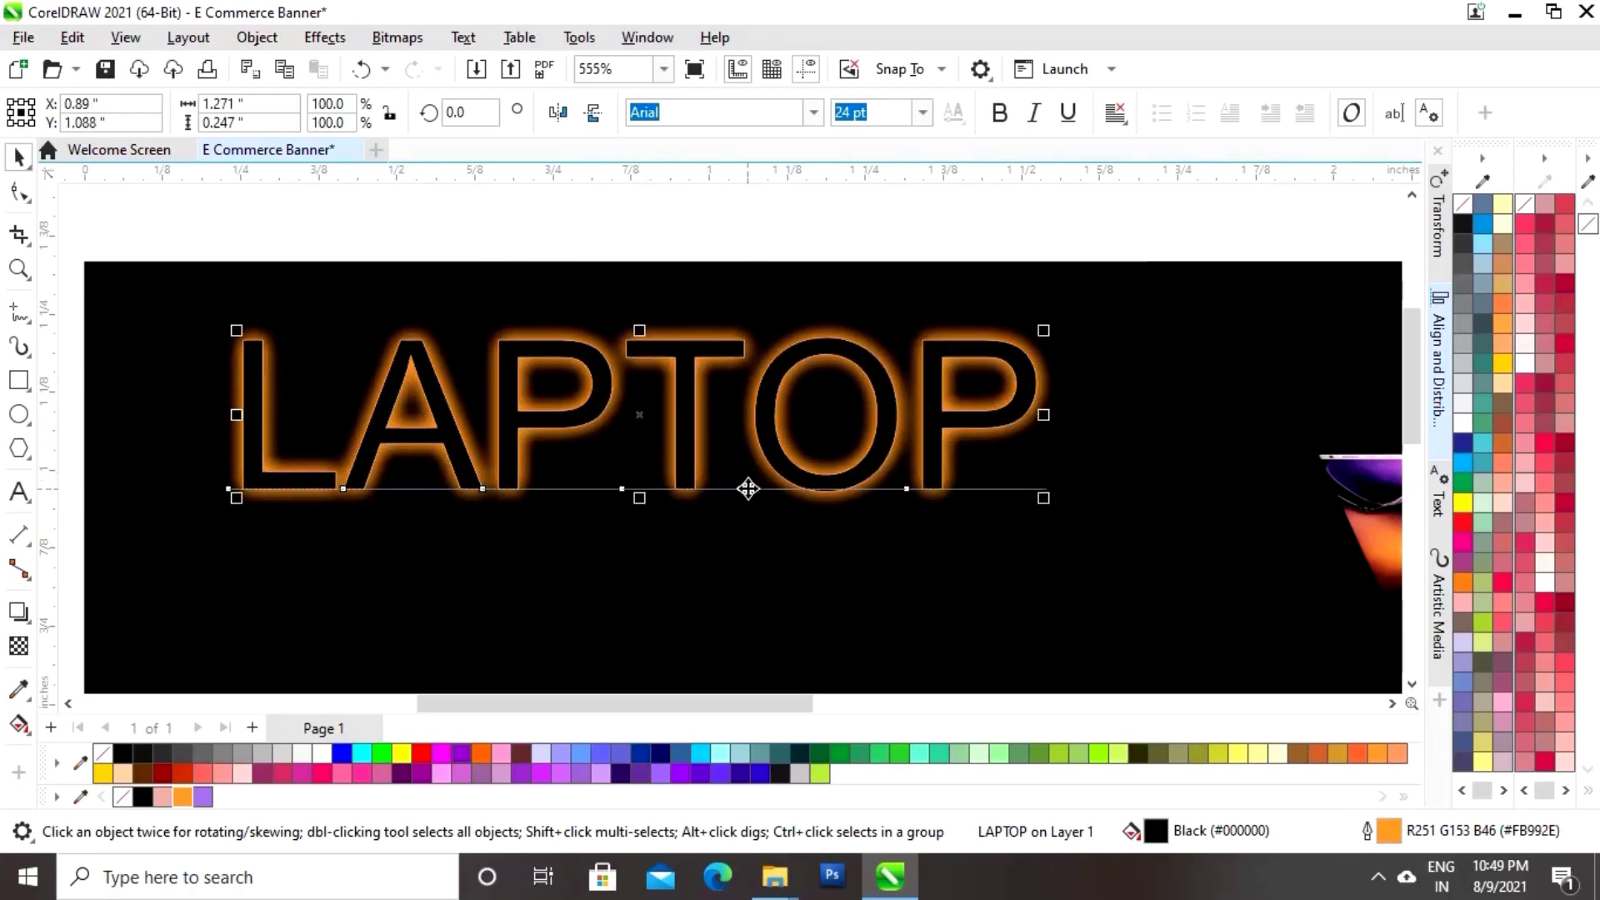
key("shift+F4")
key("Escape")
Add the text "Starting" in Arial on the banner beneath the glowing LAPTOP title
left_click(18, 492)
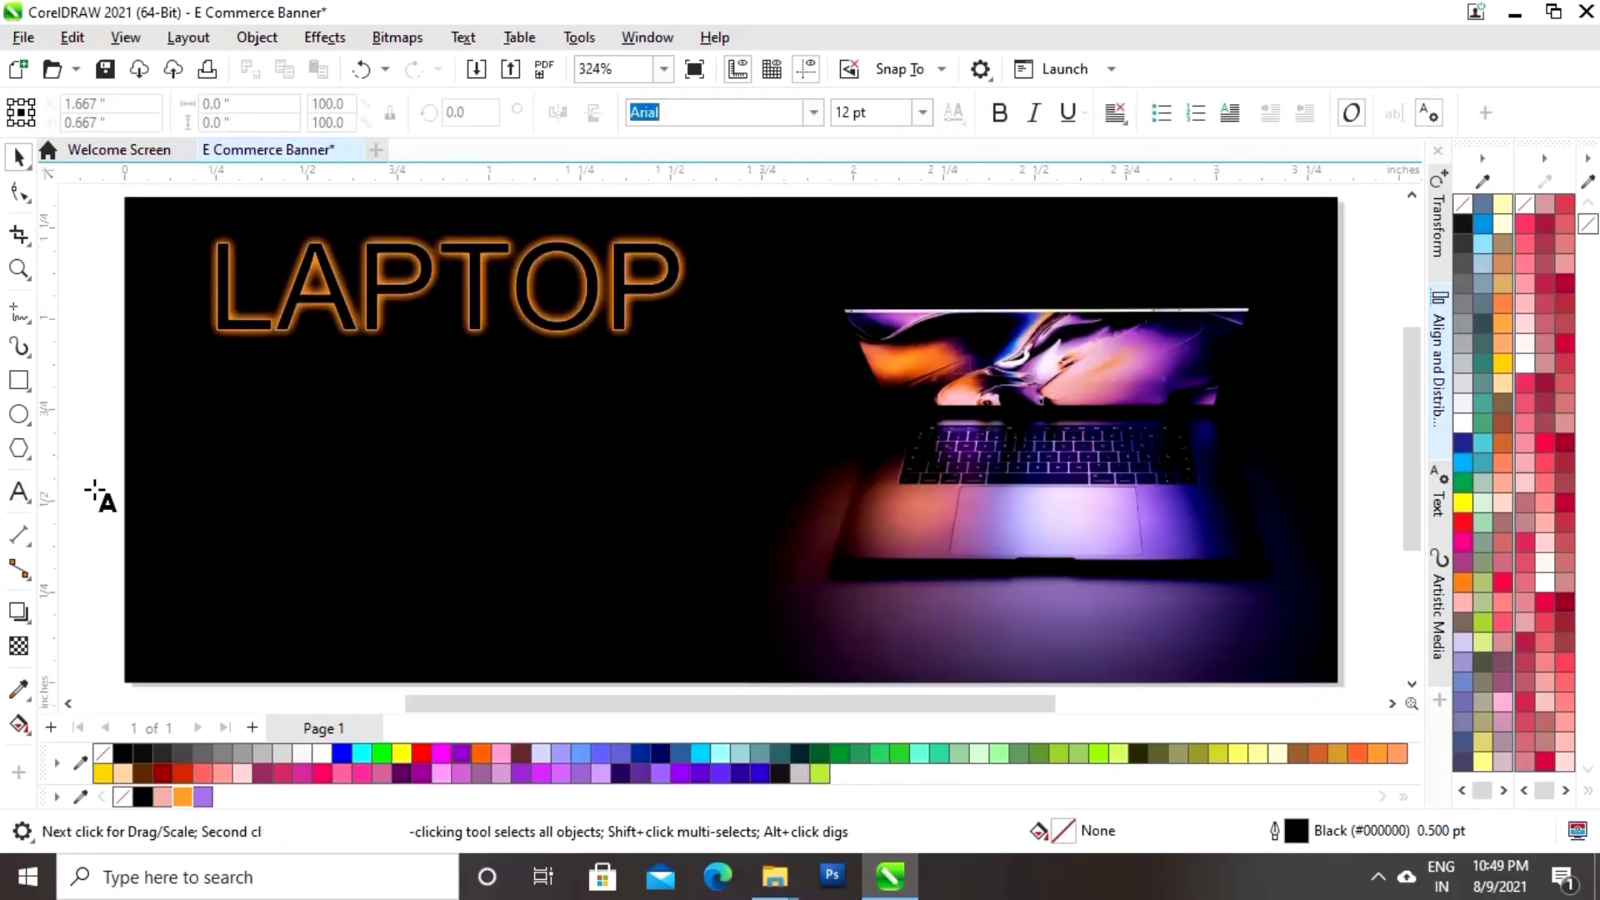
left_click(238, 429)
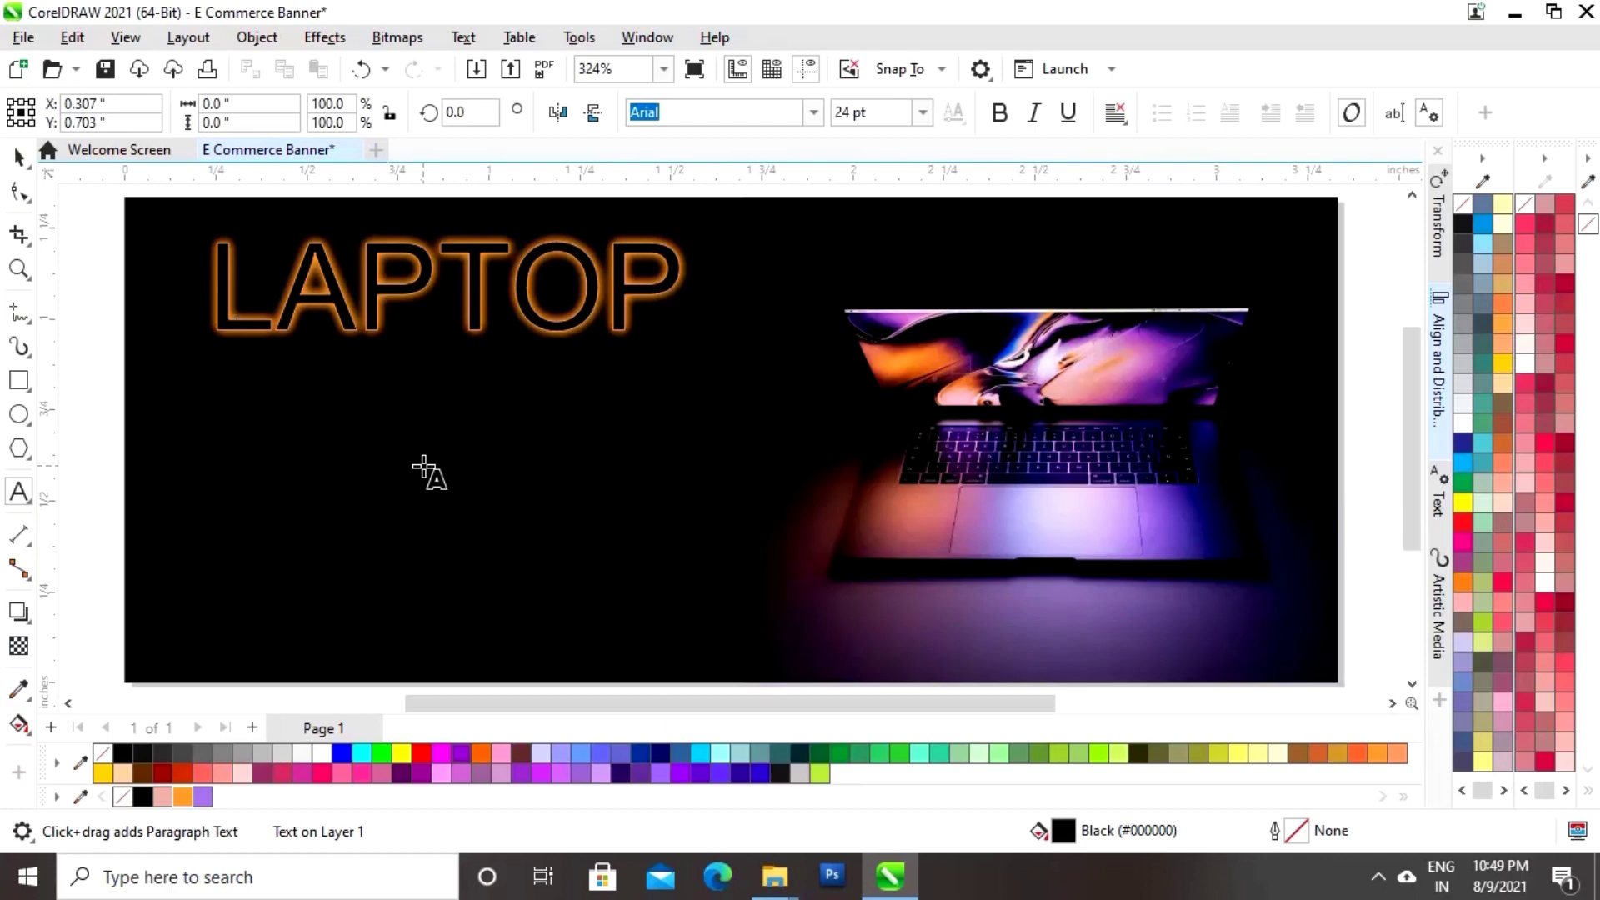
type("S")
left_click(18, 158)
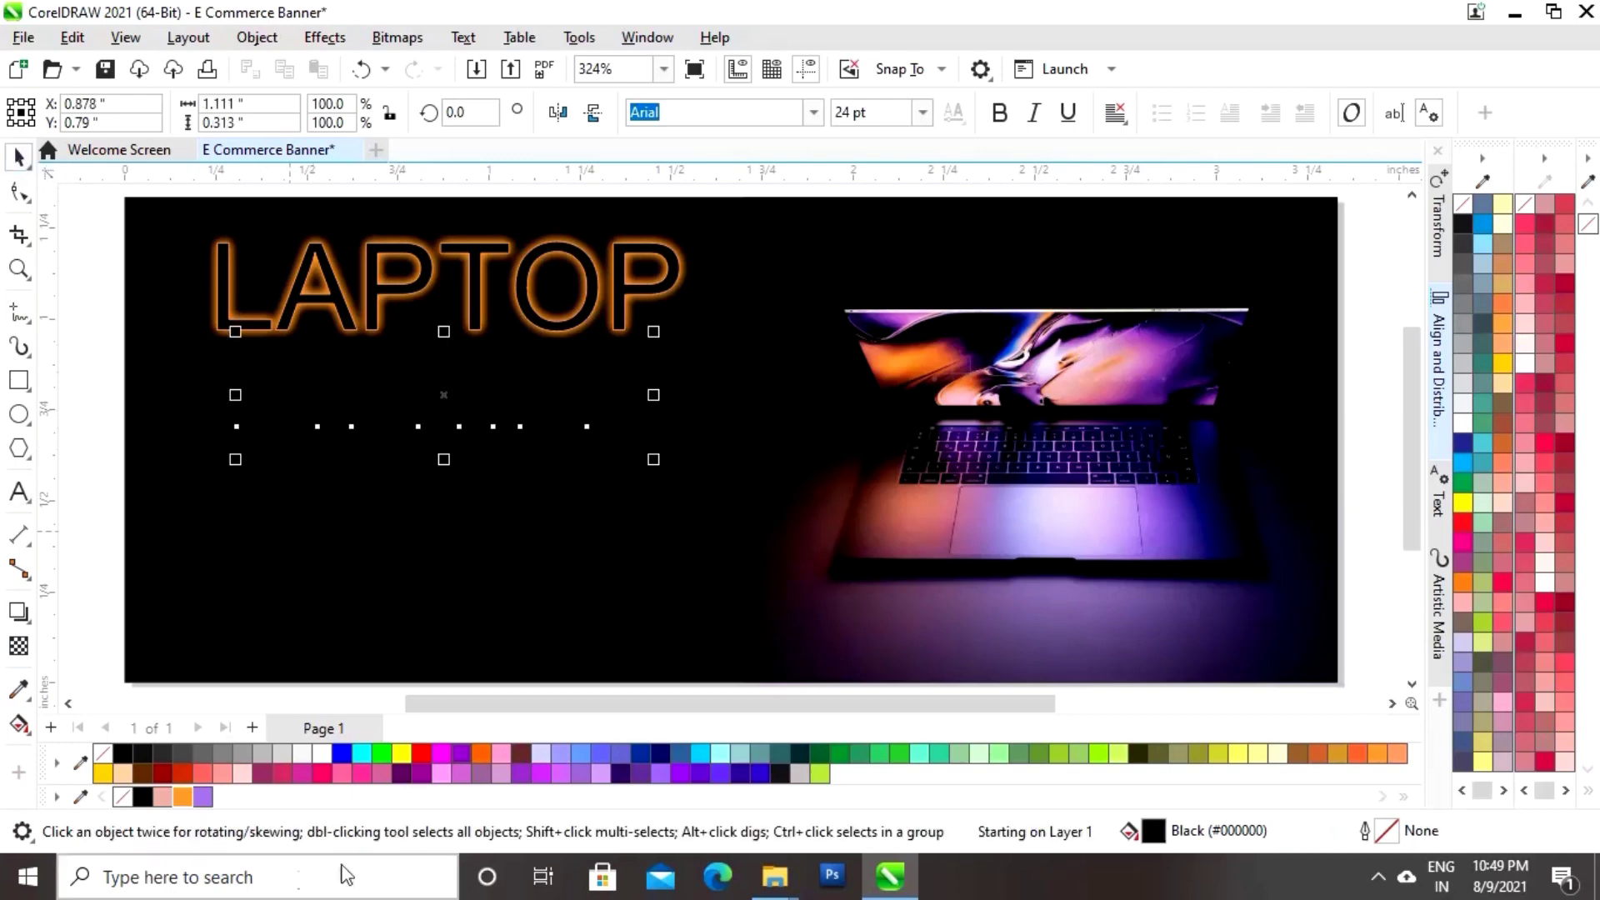
Fill the Starting text with orange #FB992E, shrink it to about 11 pt and move it under the start of the LAPTOP title
left_click(182, 796)
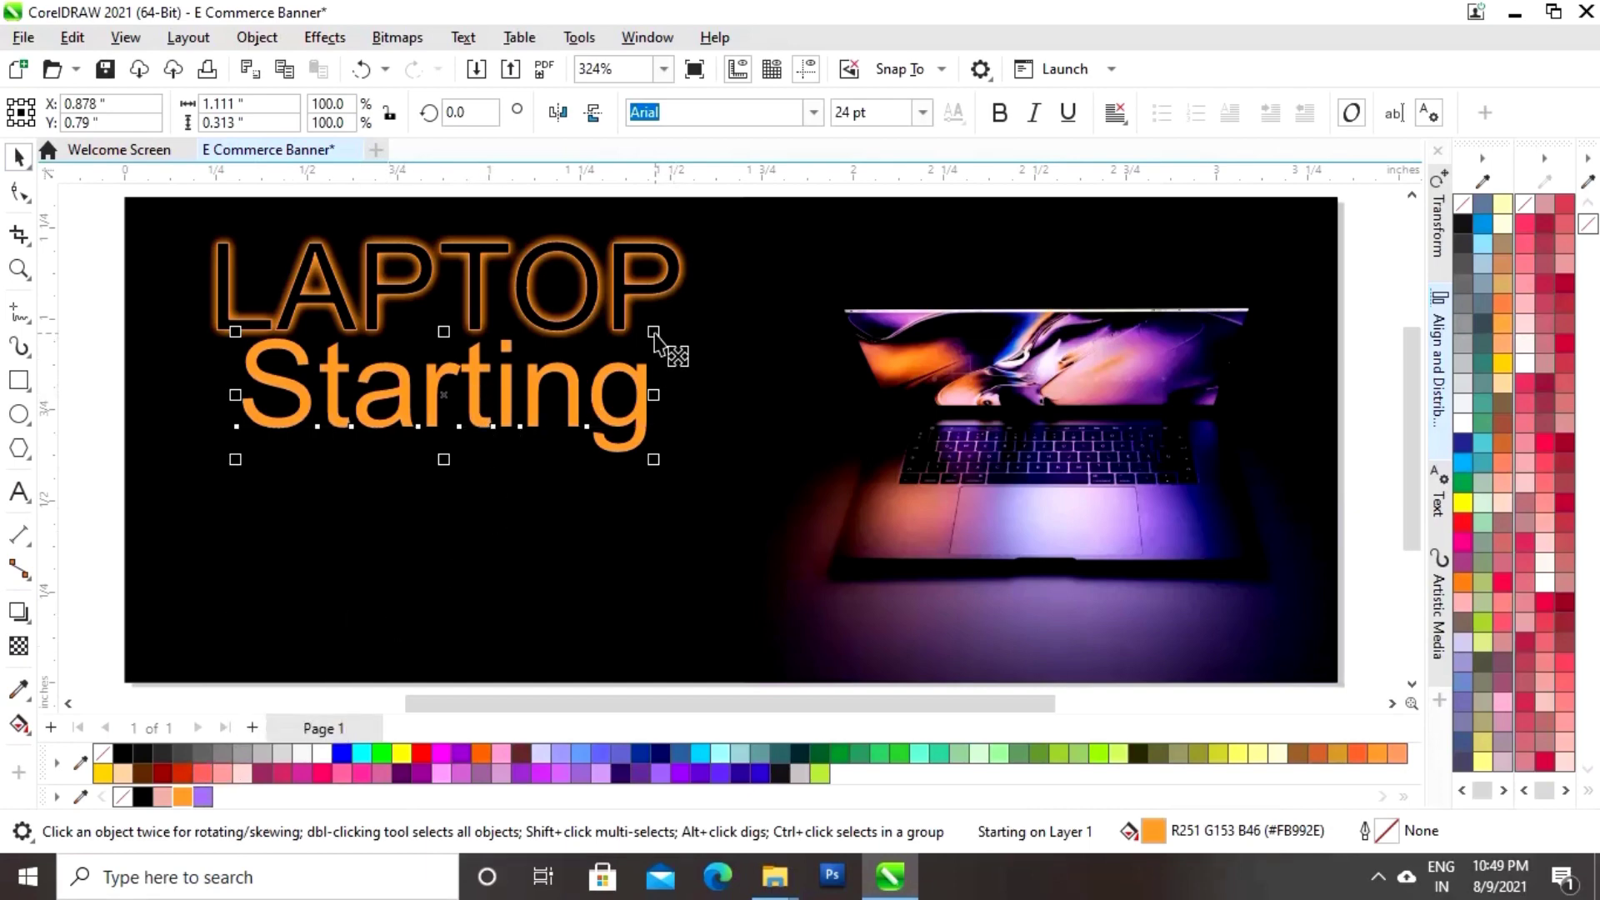
left_click_drag(653, 332, 587, 377)
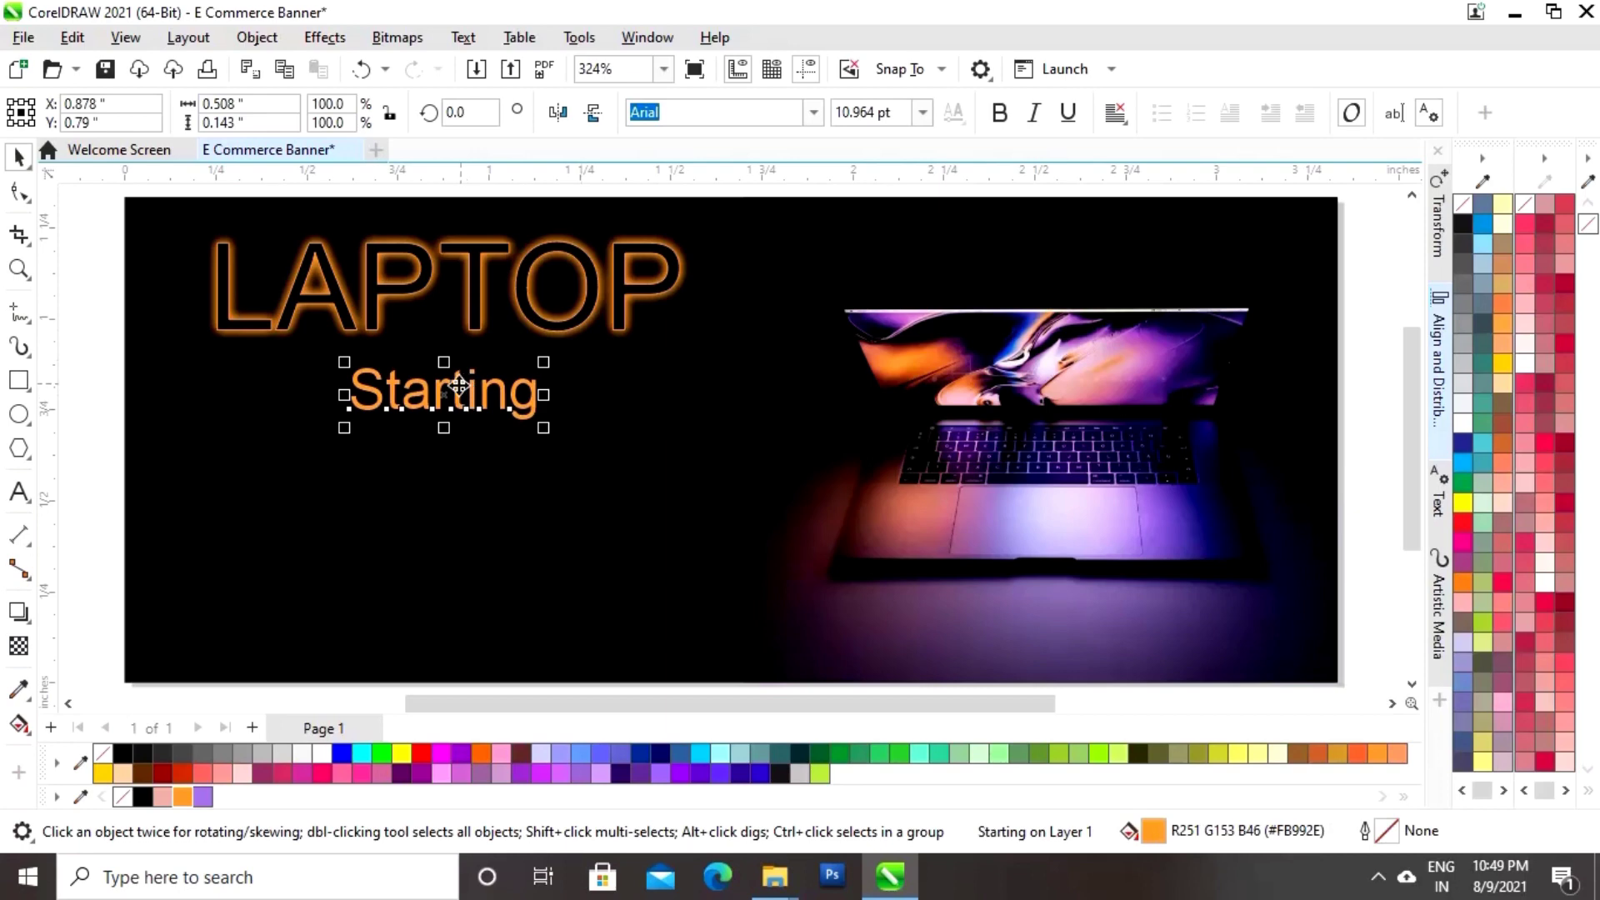
left_click_drag(459, 385, 339, 413)
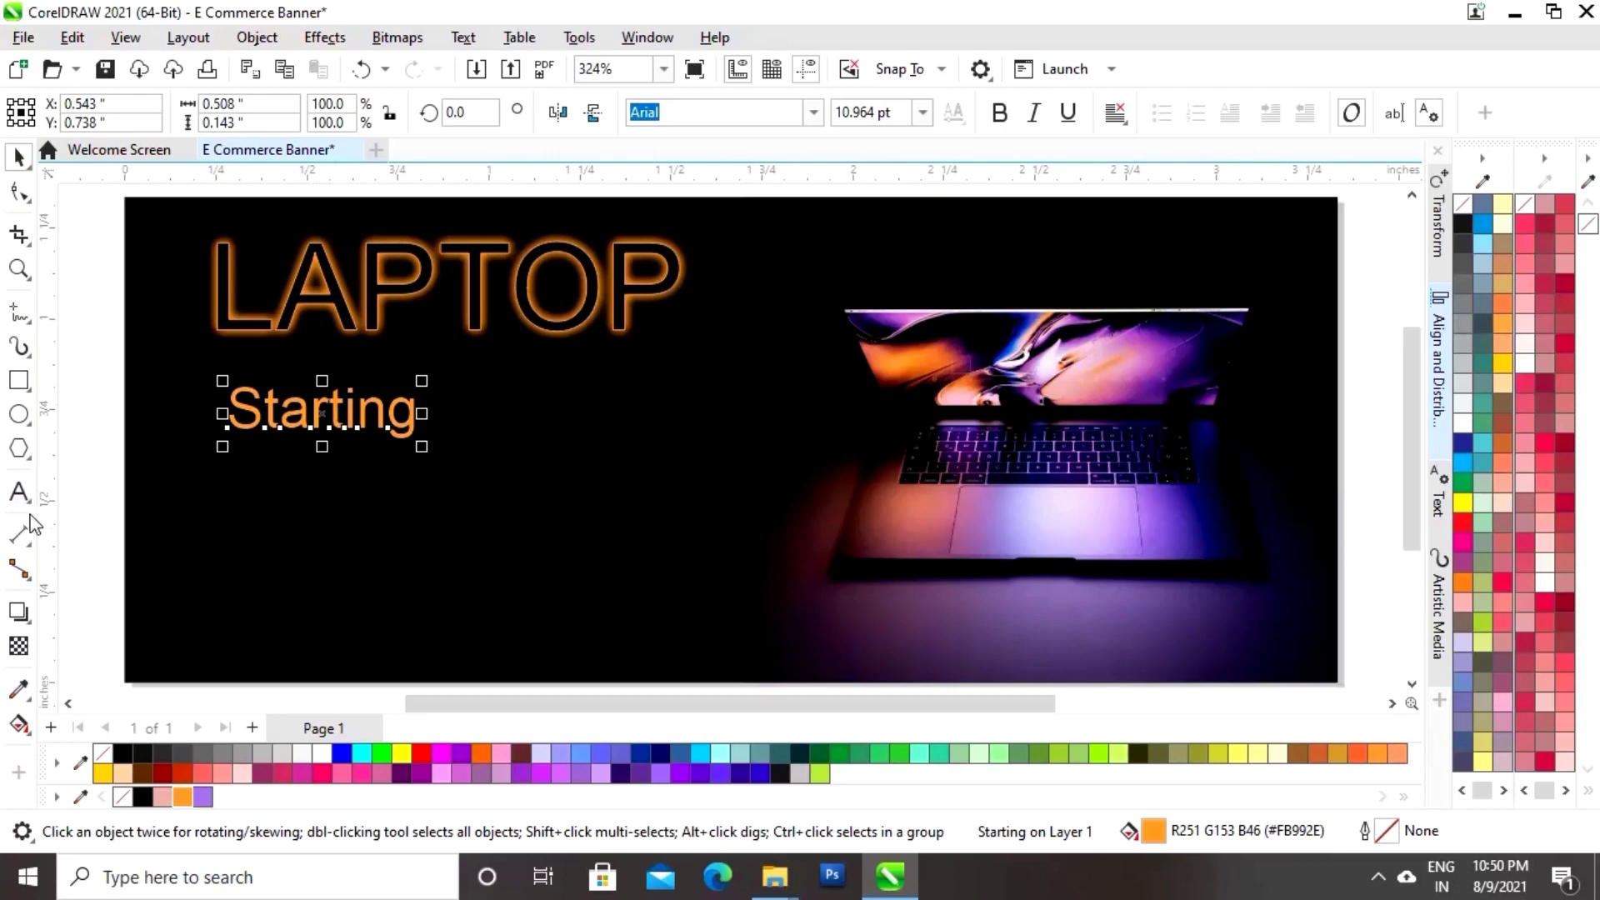
Add an orange #FB992E rupee symbol "₹" at about 11.7 pt right after the Starting text
left_click(20, 498)
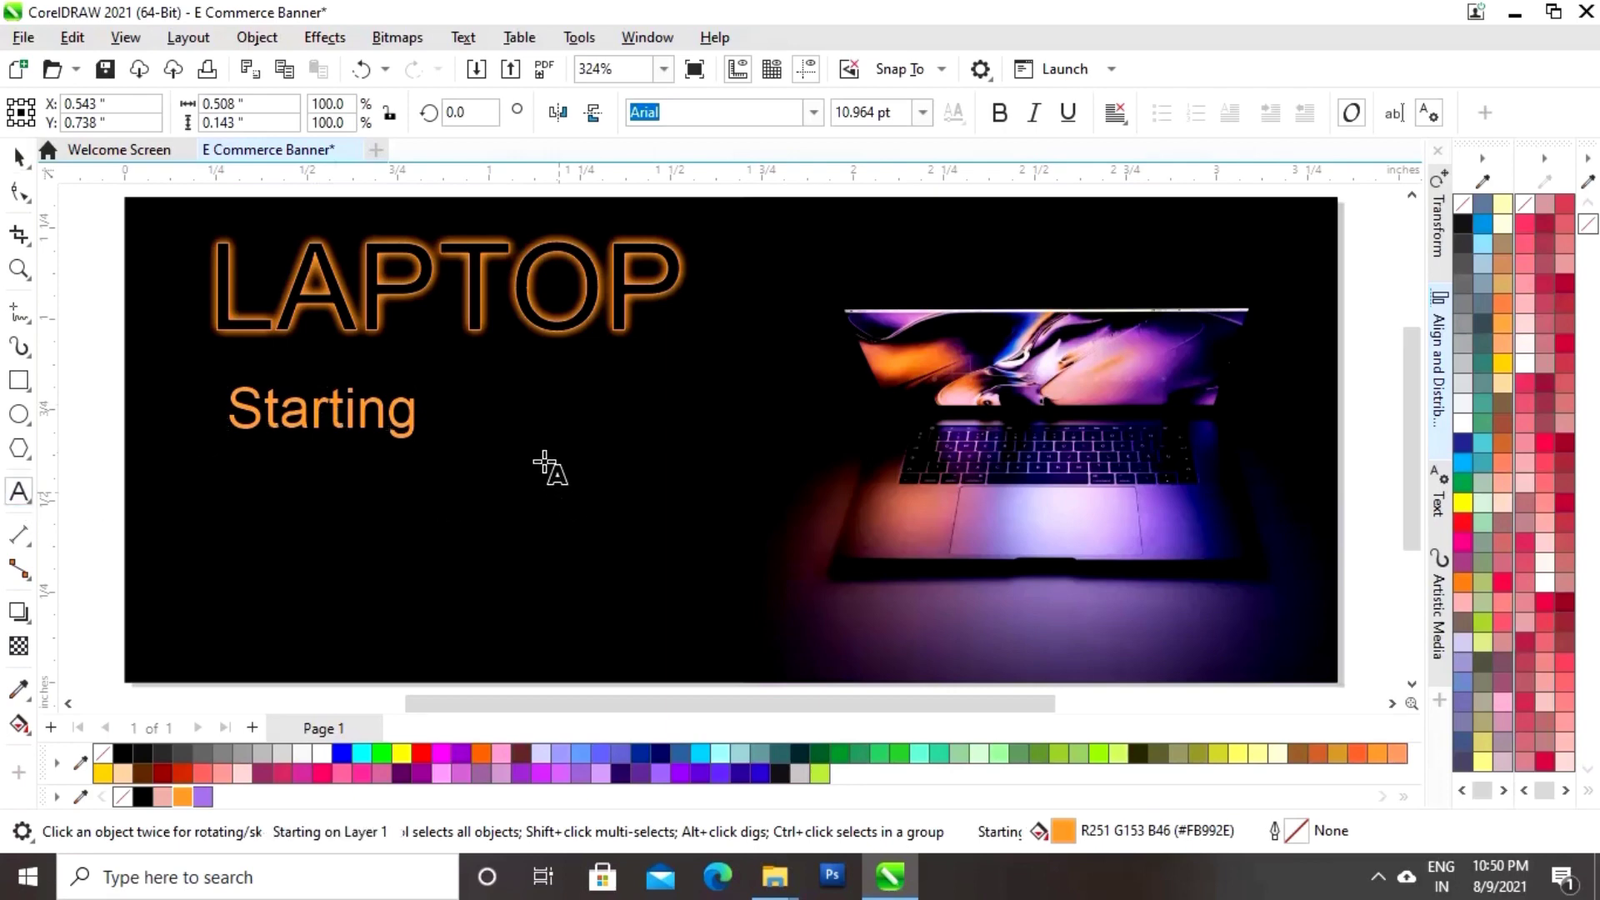
left_click(509, 433)
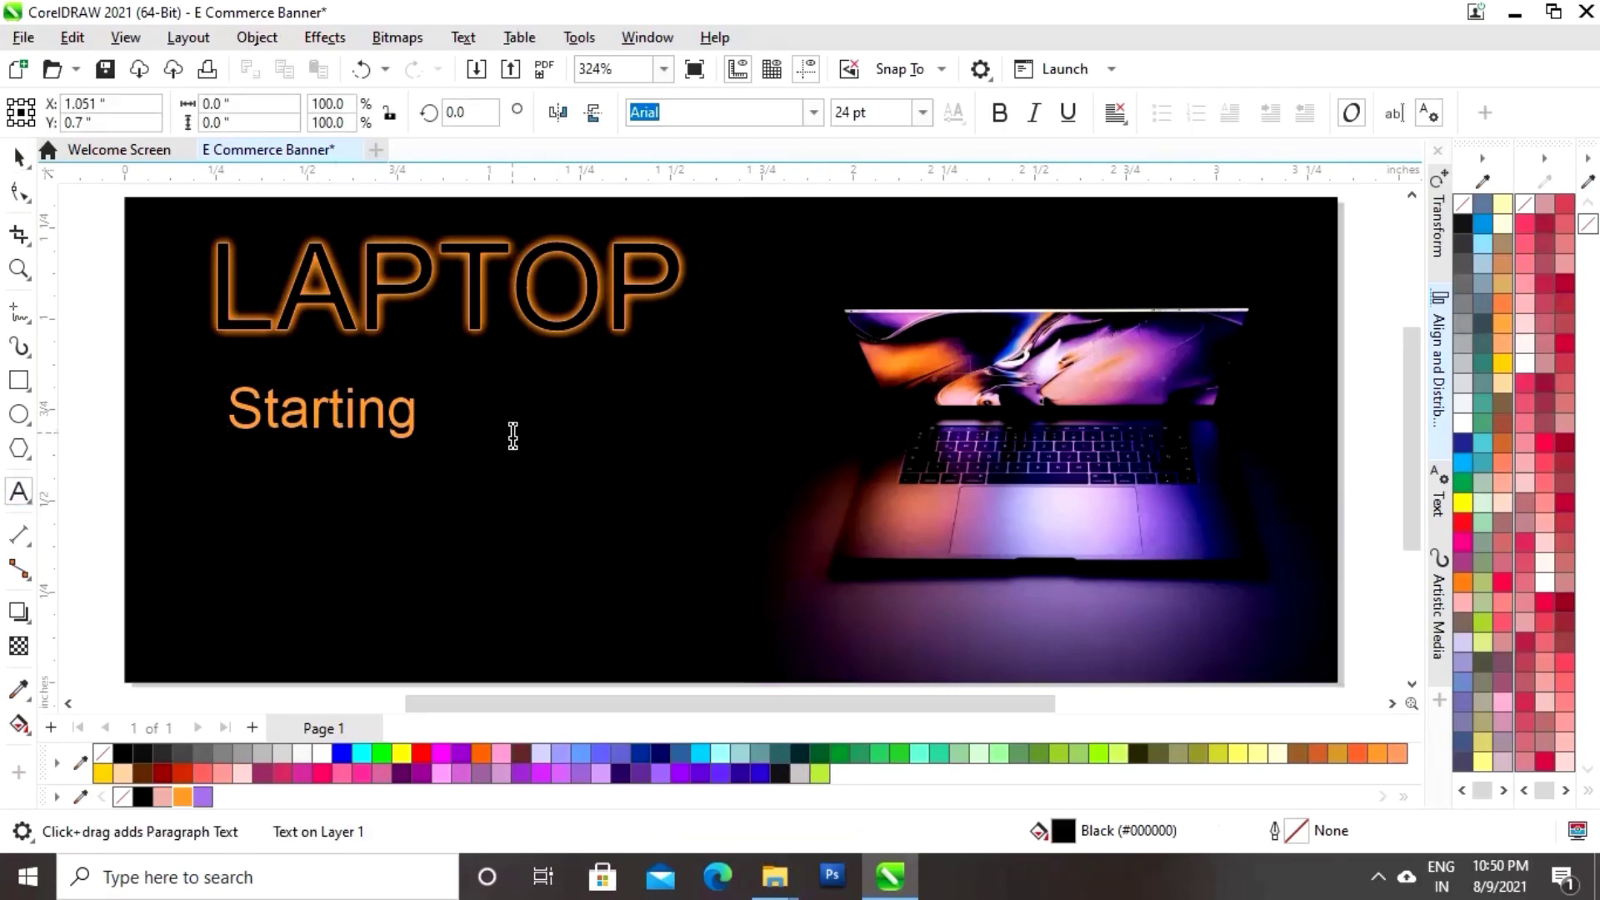
type("₹")
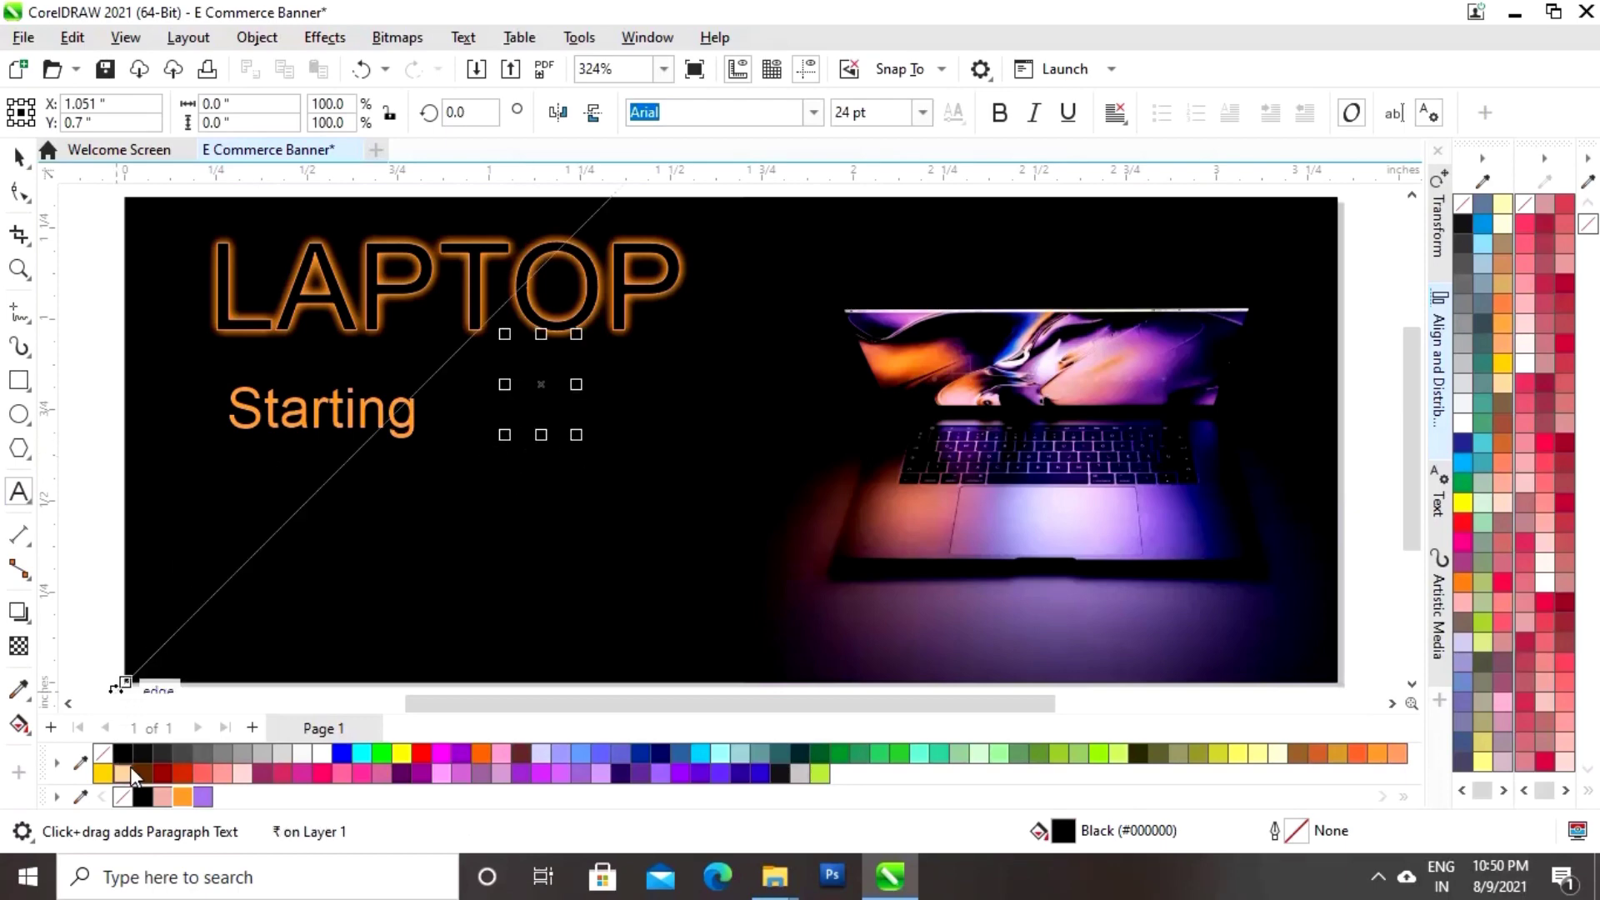
left_click(182, 797)
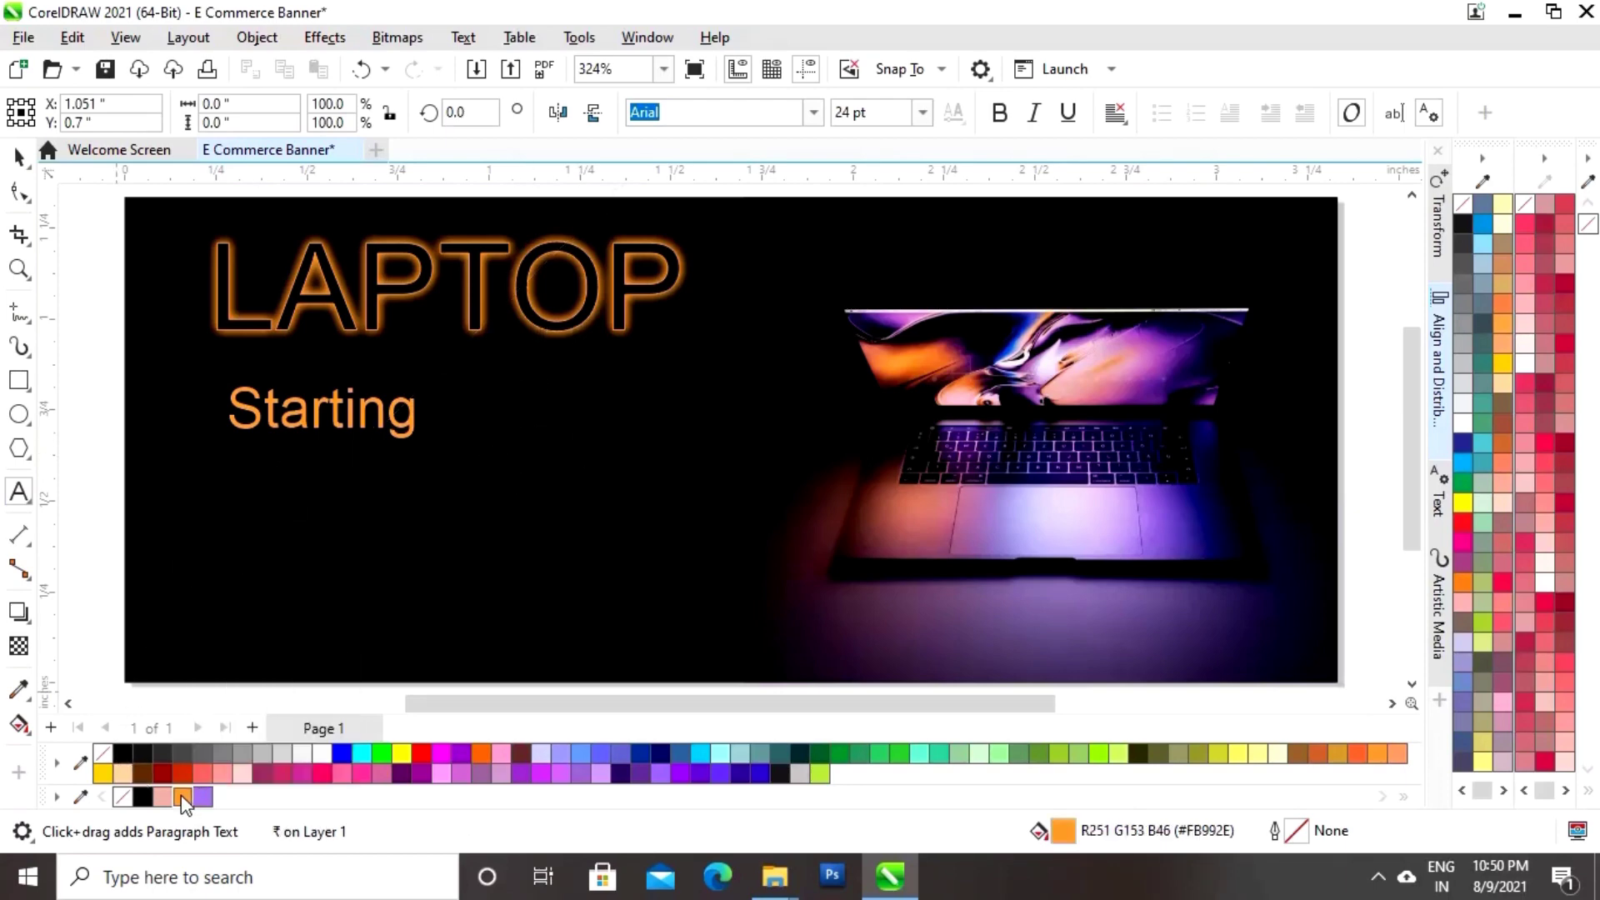
left_click(17, 157)
left_click(183, 798)
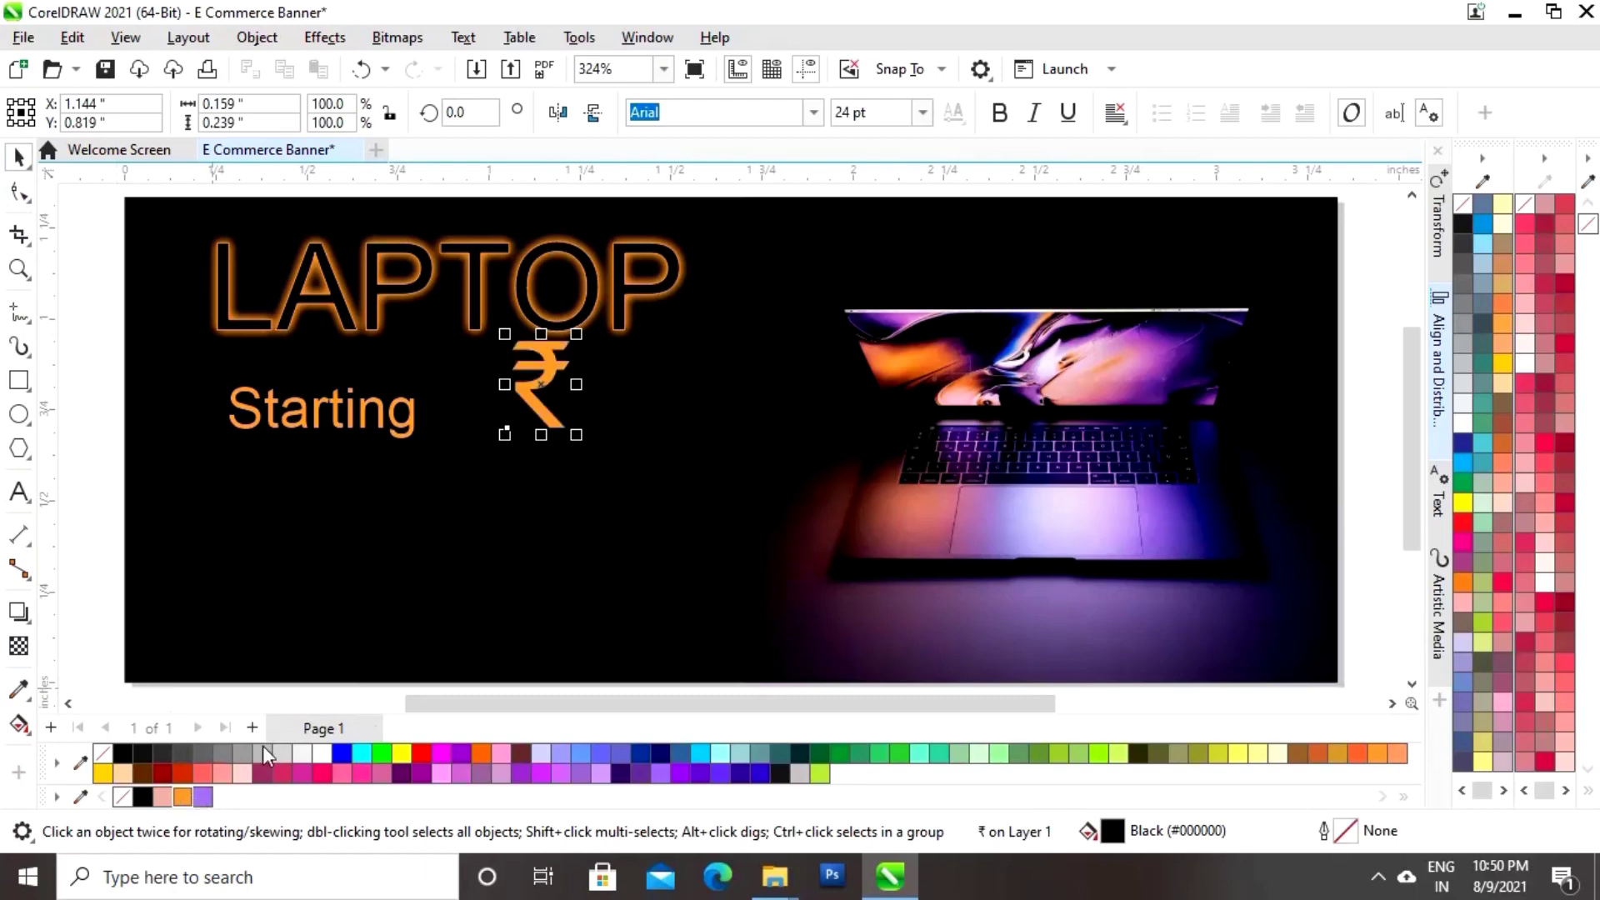
left_click_drag(541, 379, 471, 423)
Add the text "9,999" in 24 pt Arial on the empty area beside the banner
left_click(18, 493)
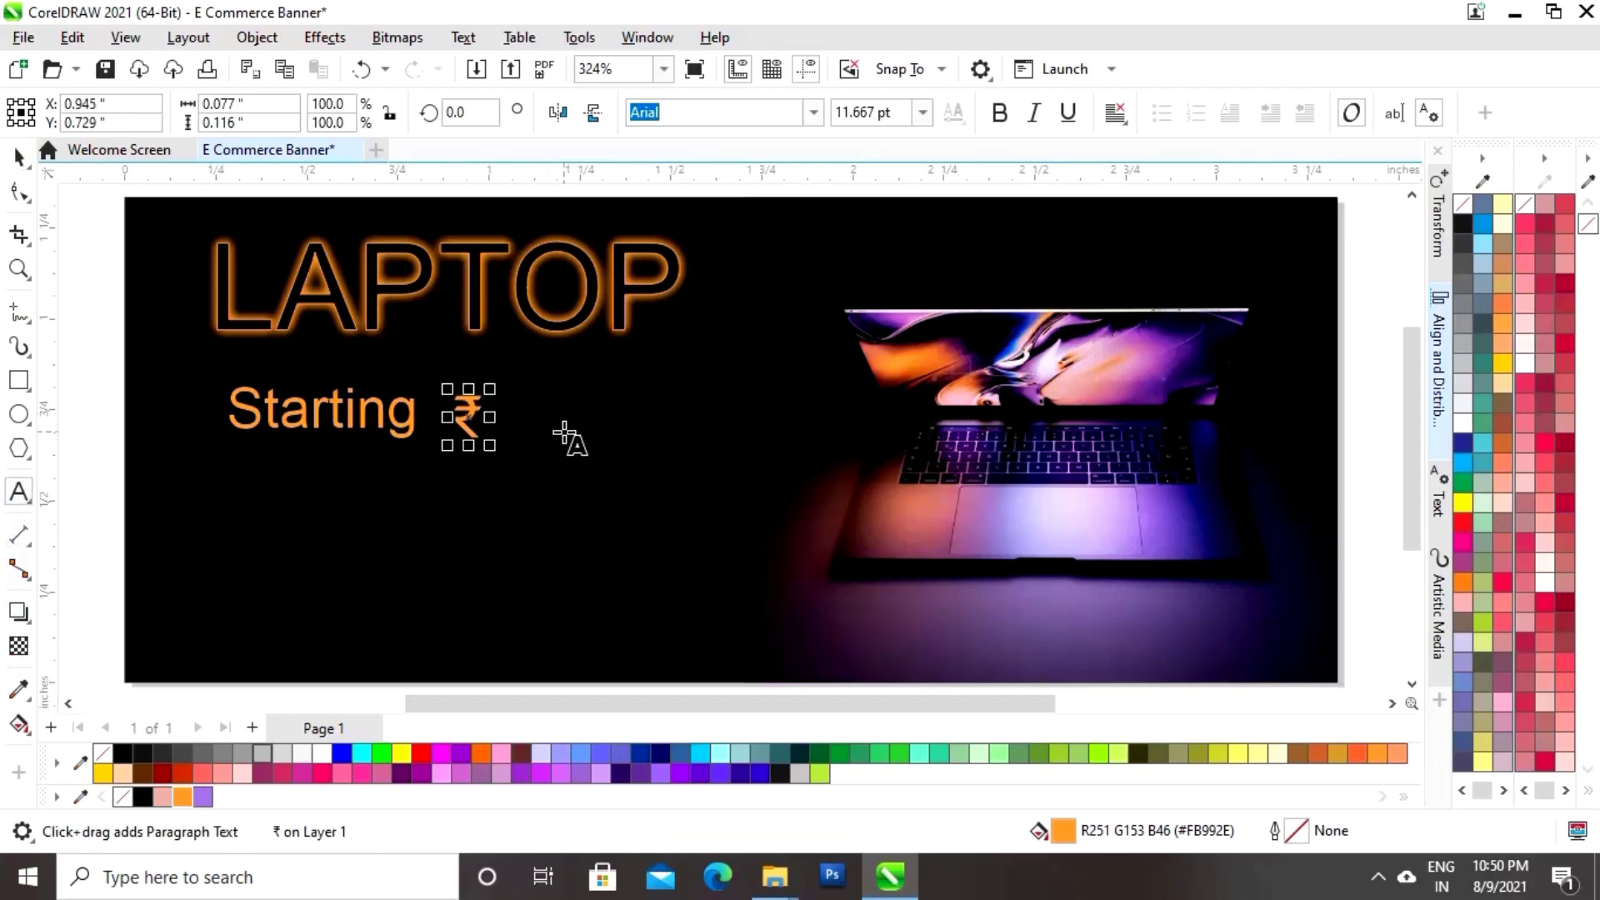
left_click(564, 435)
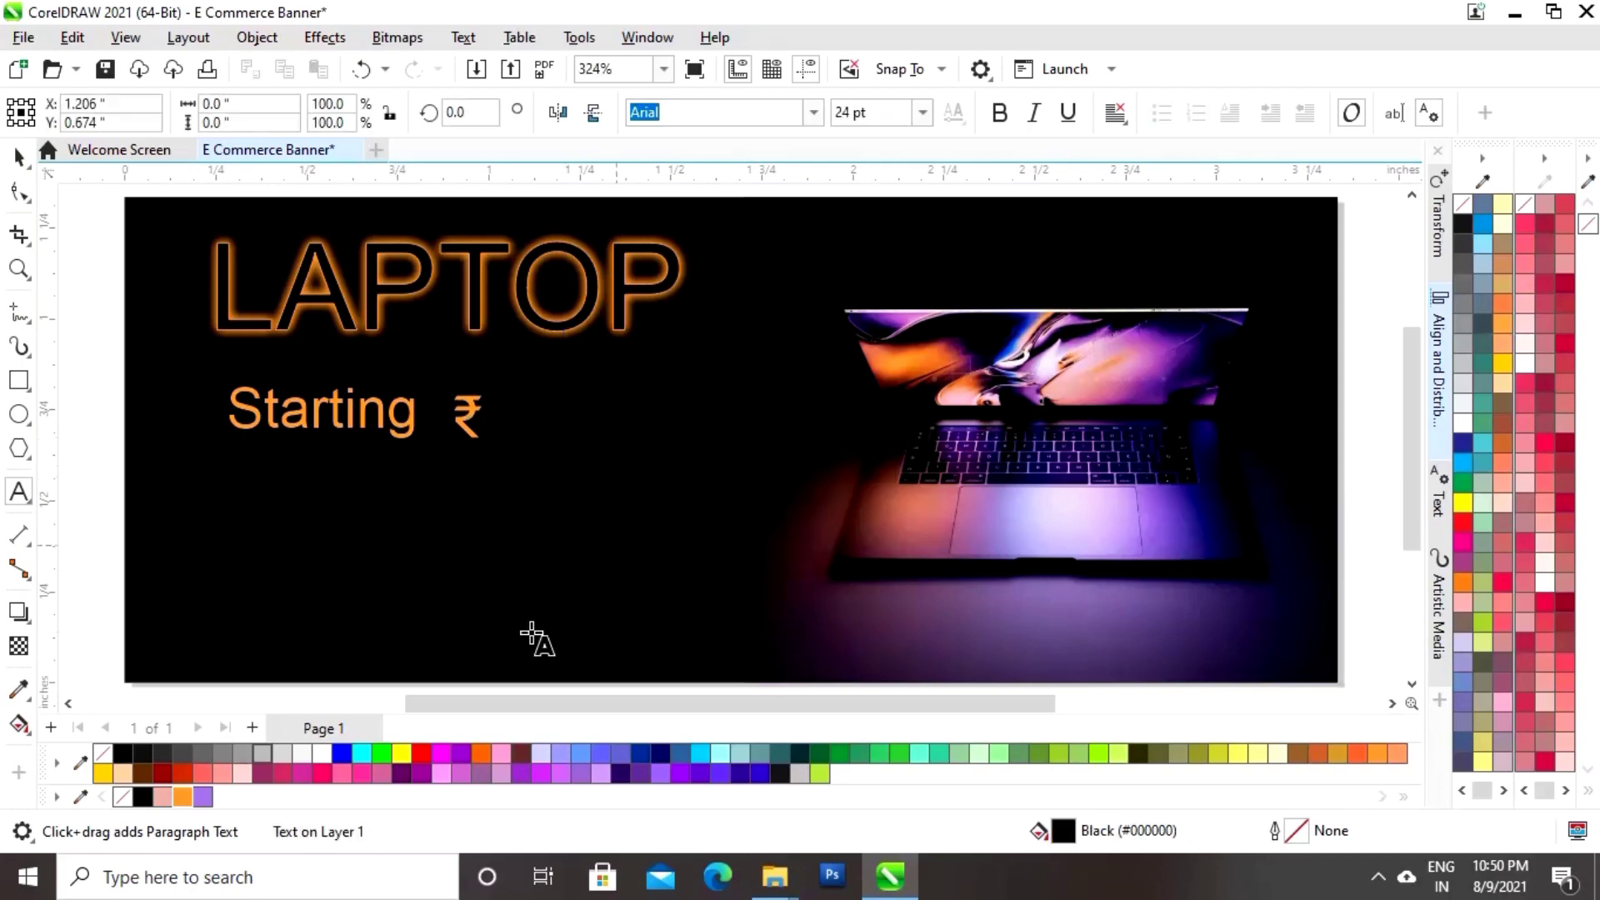
scroll(540, 585, "down", 1)
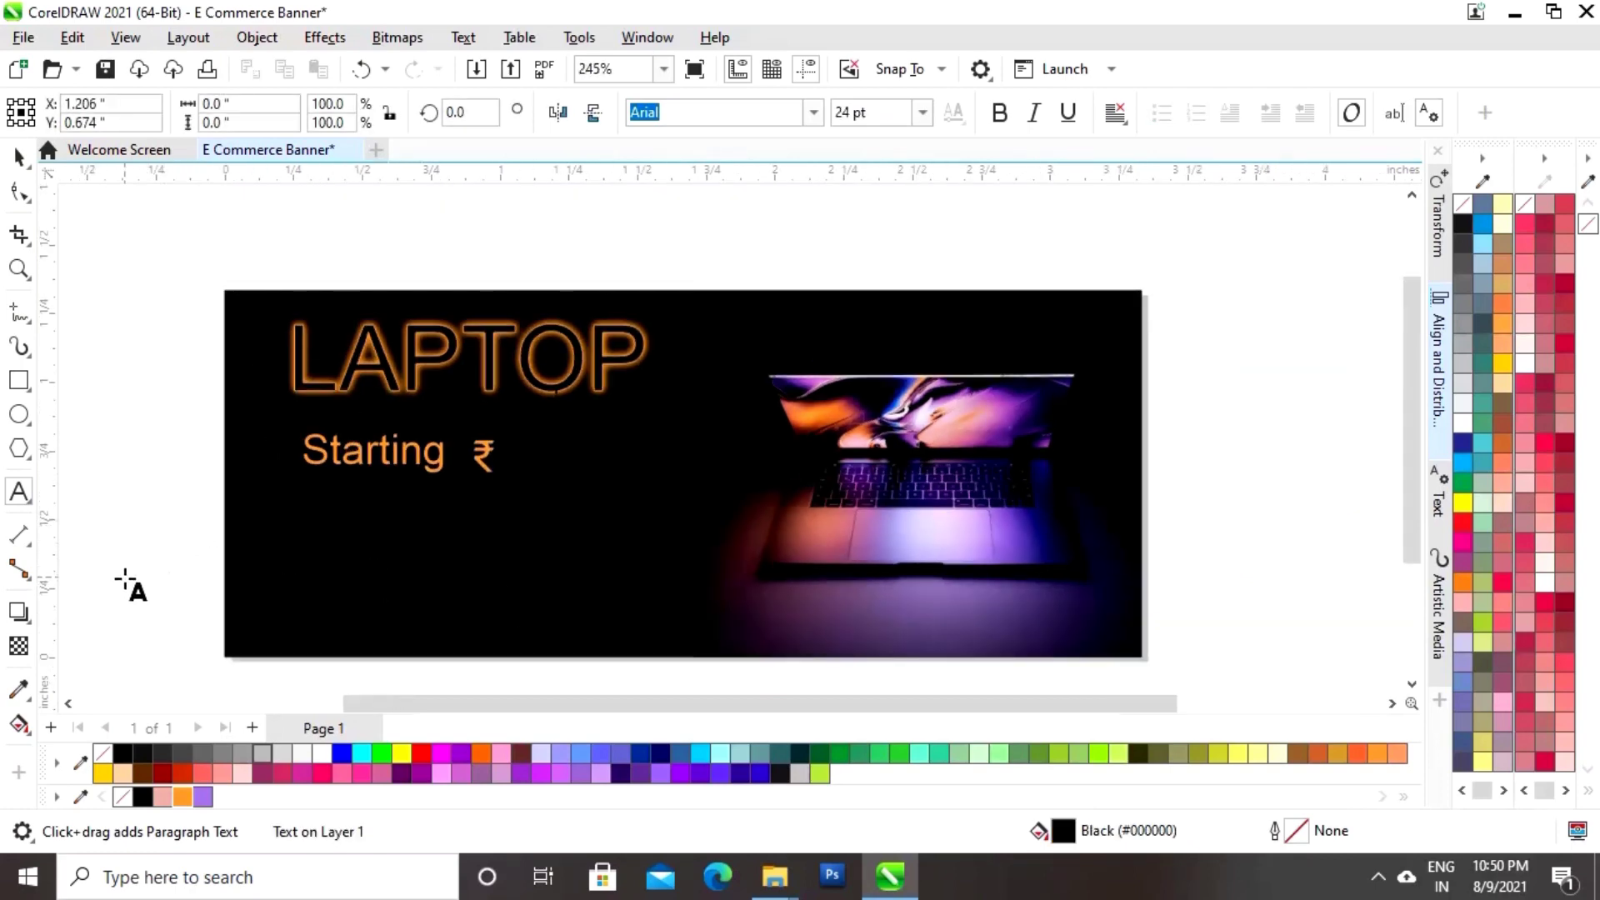
left_click(1182, 499)
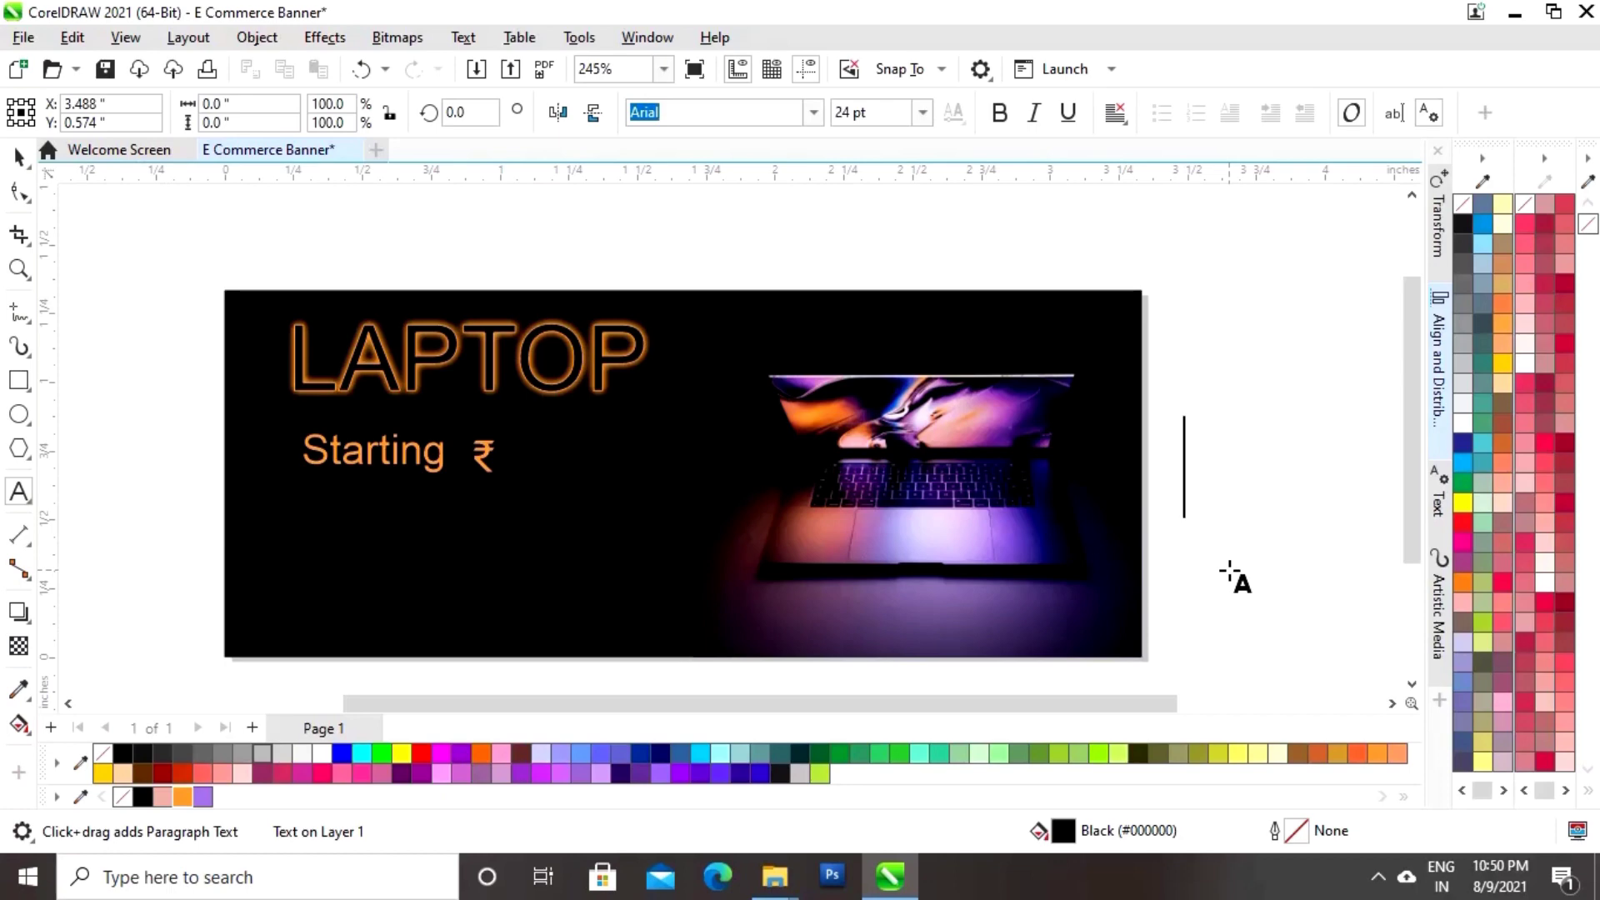
type("9,")
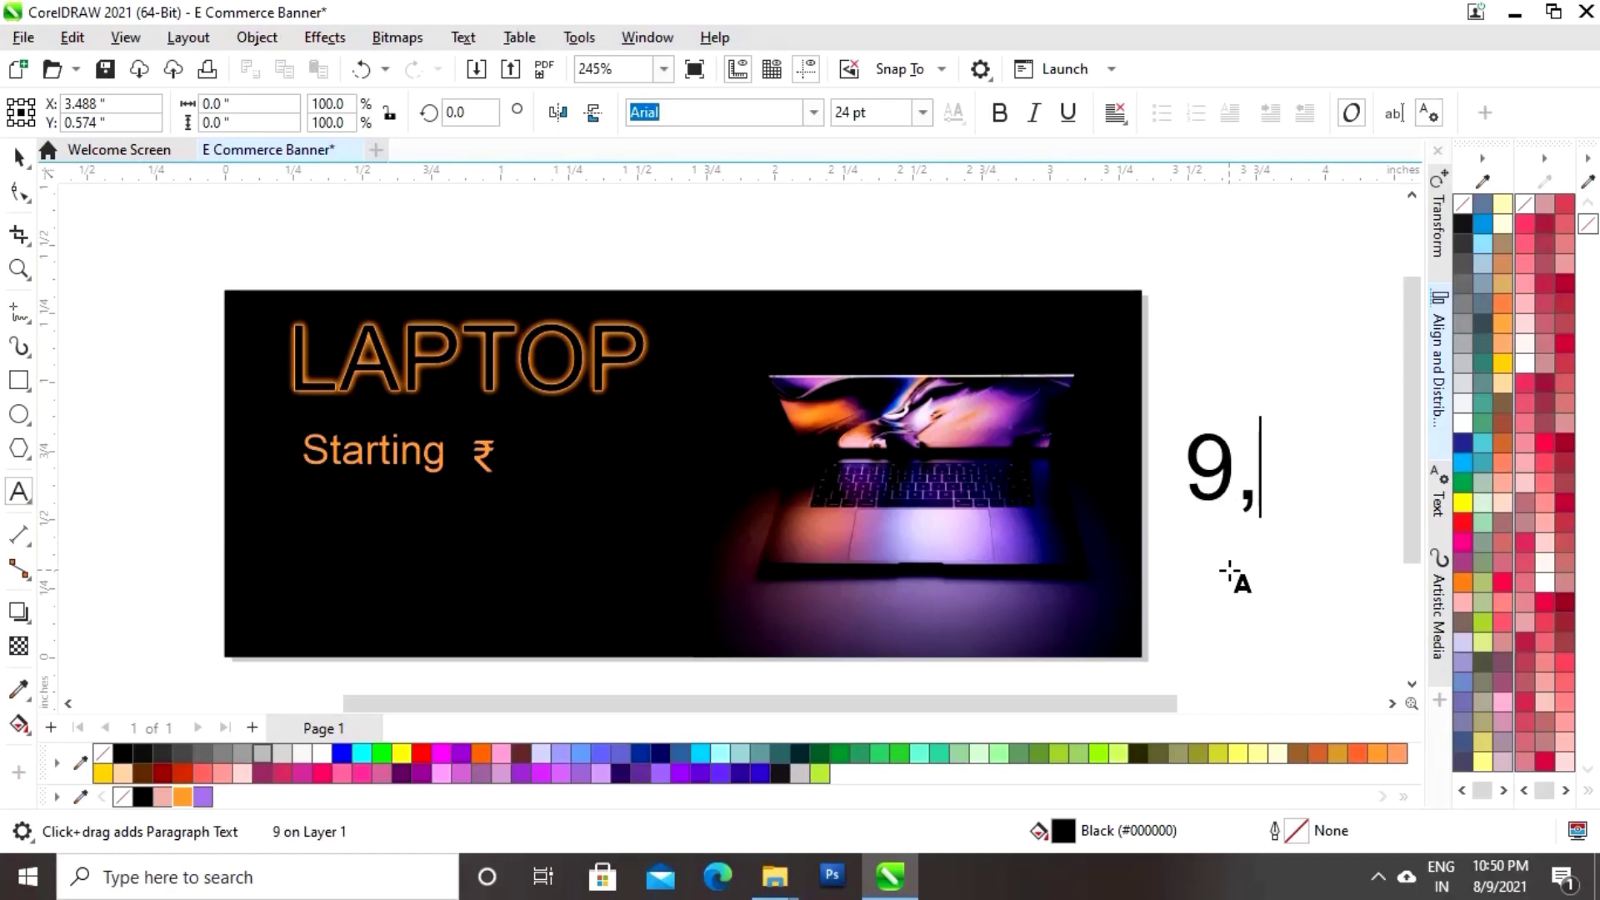
type("999")
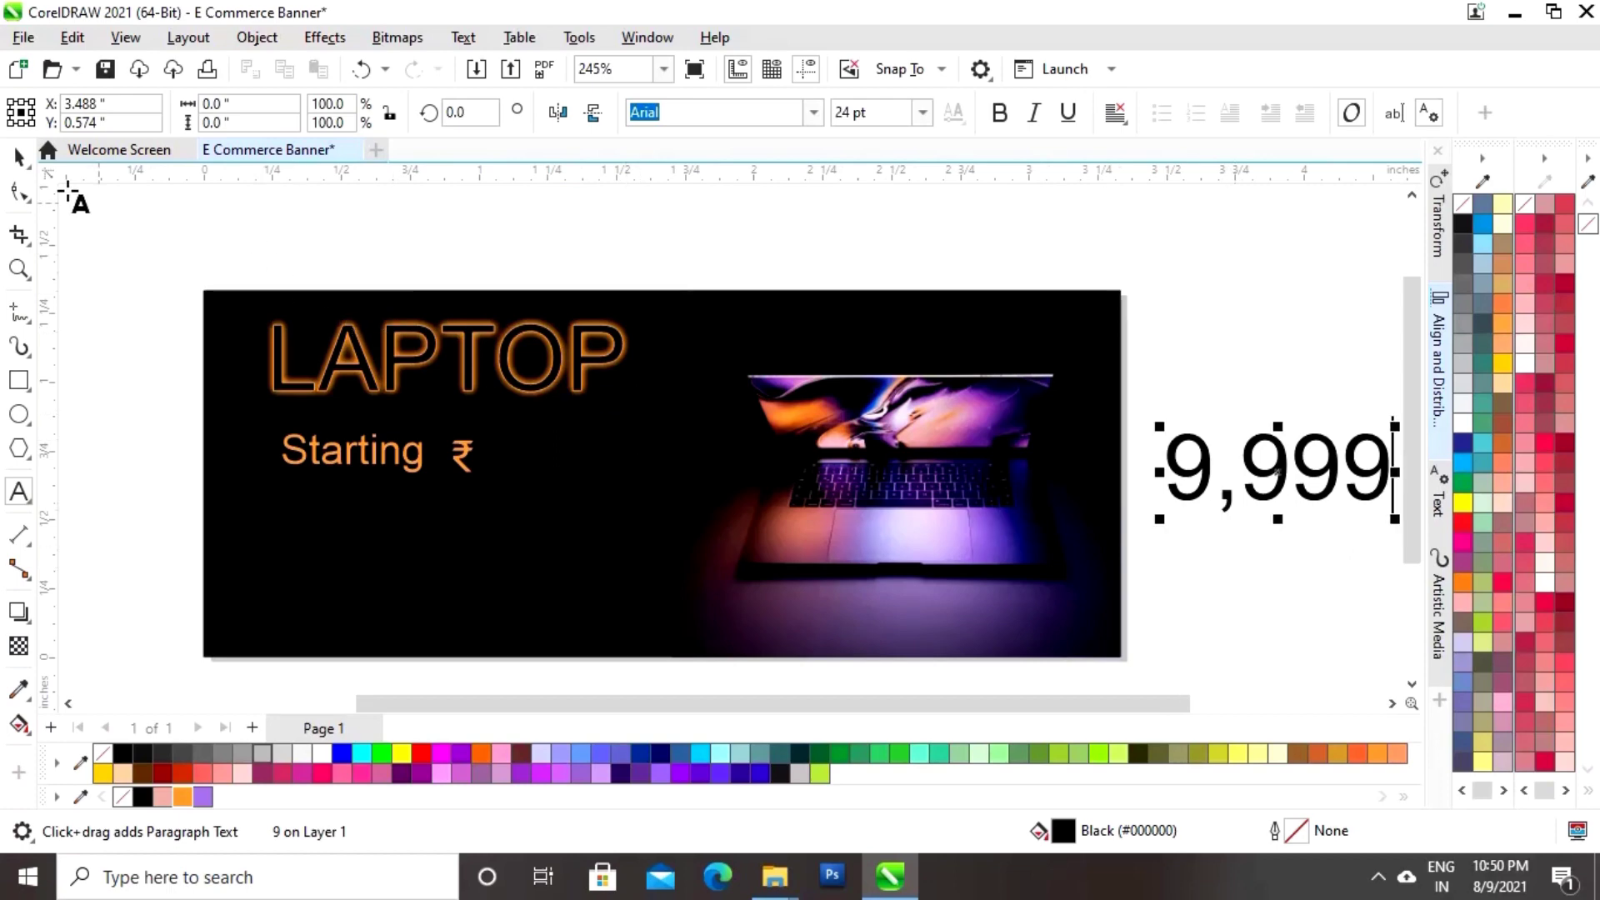
Fill the 9,999 text with orange #FB992E, shrink it and place it directly after the rupee symbol
left_click(19, 157)
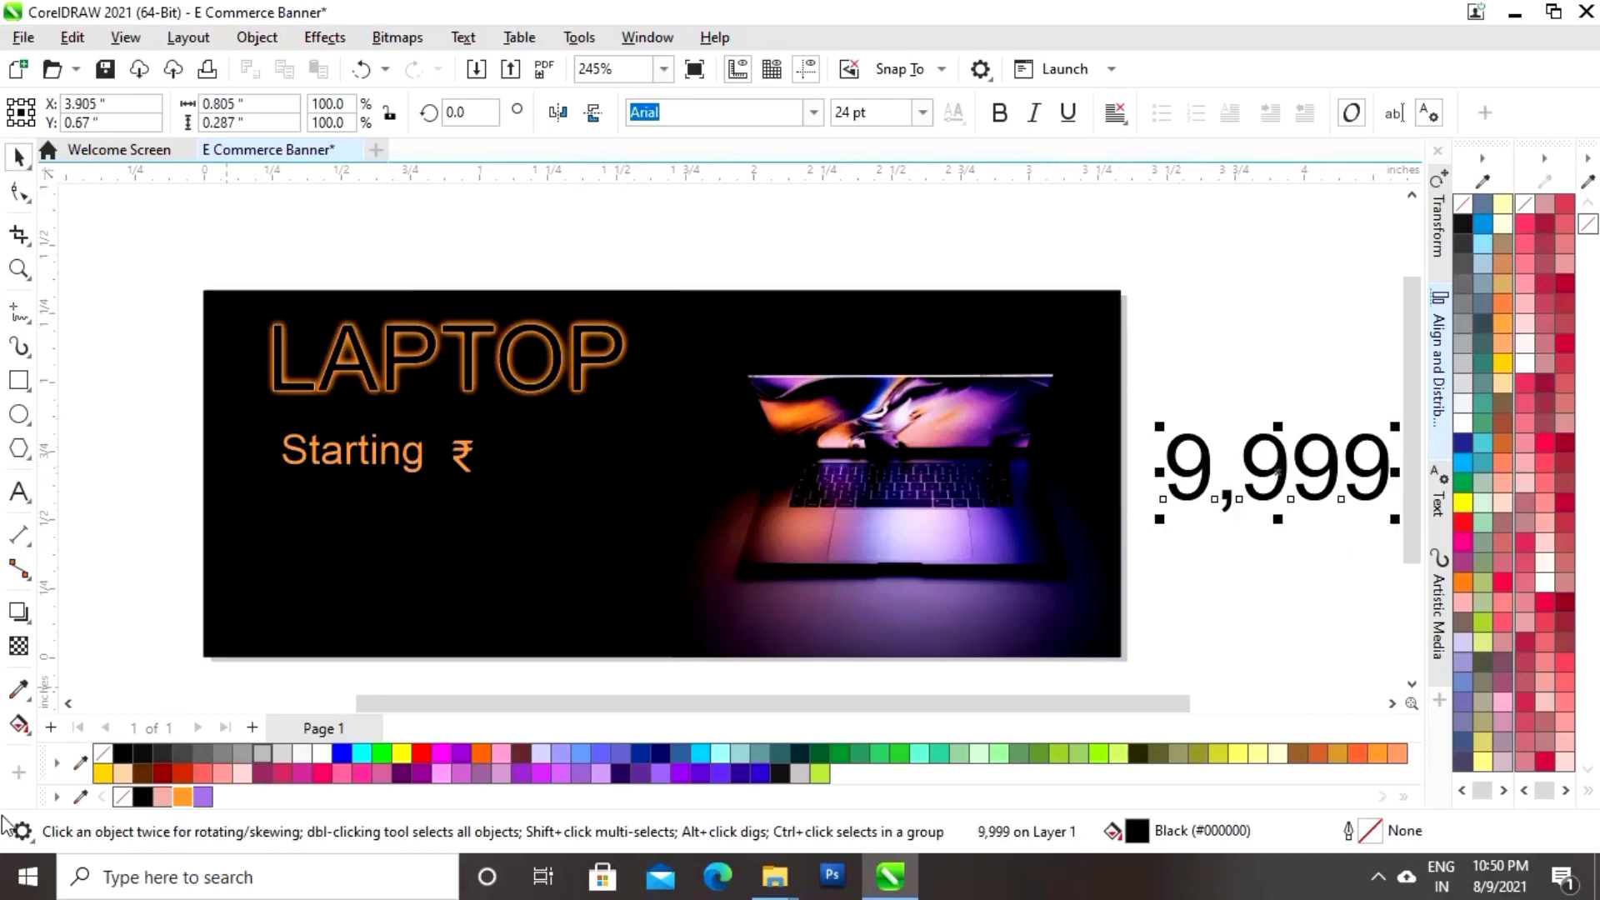
left_click(182, 797)
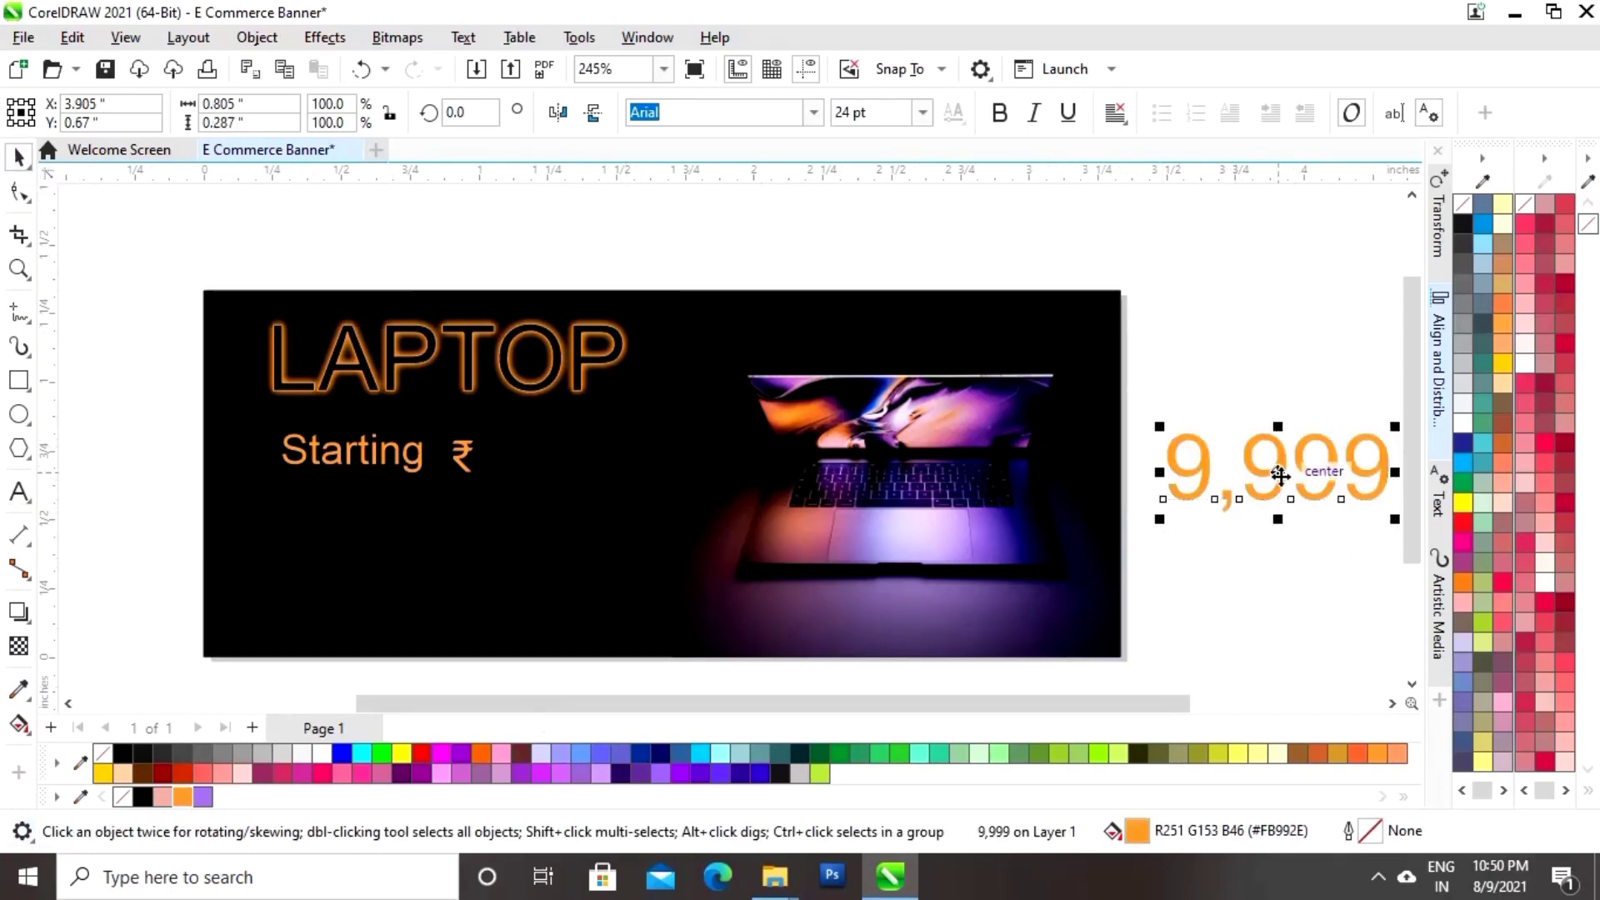
left_click_drag(1280, 473, 595, 453)
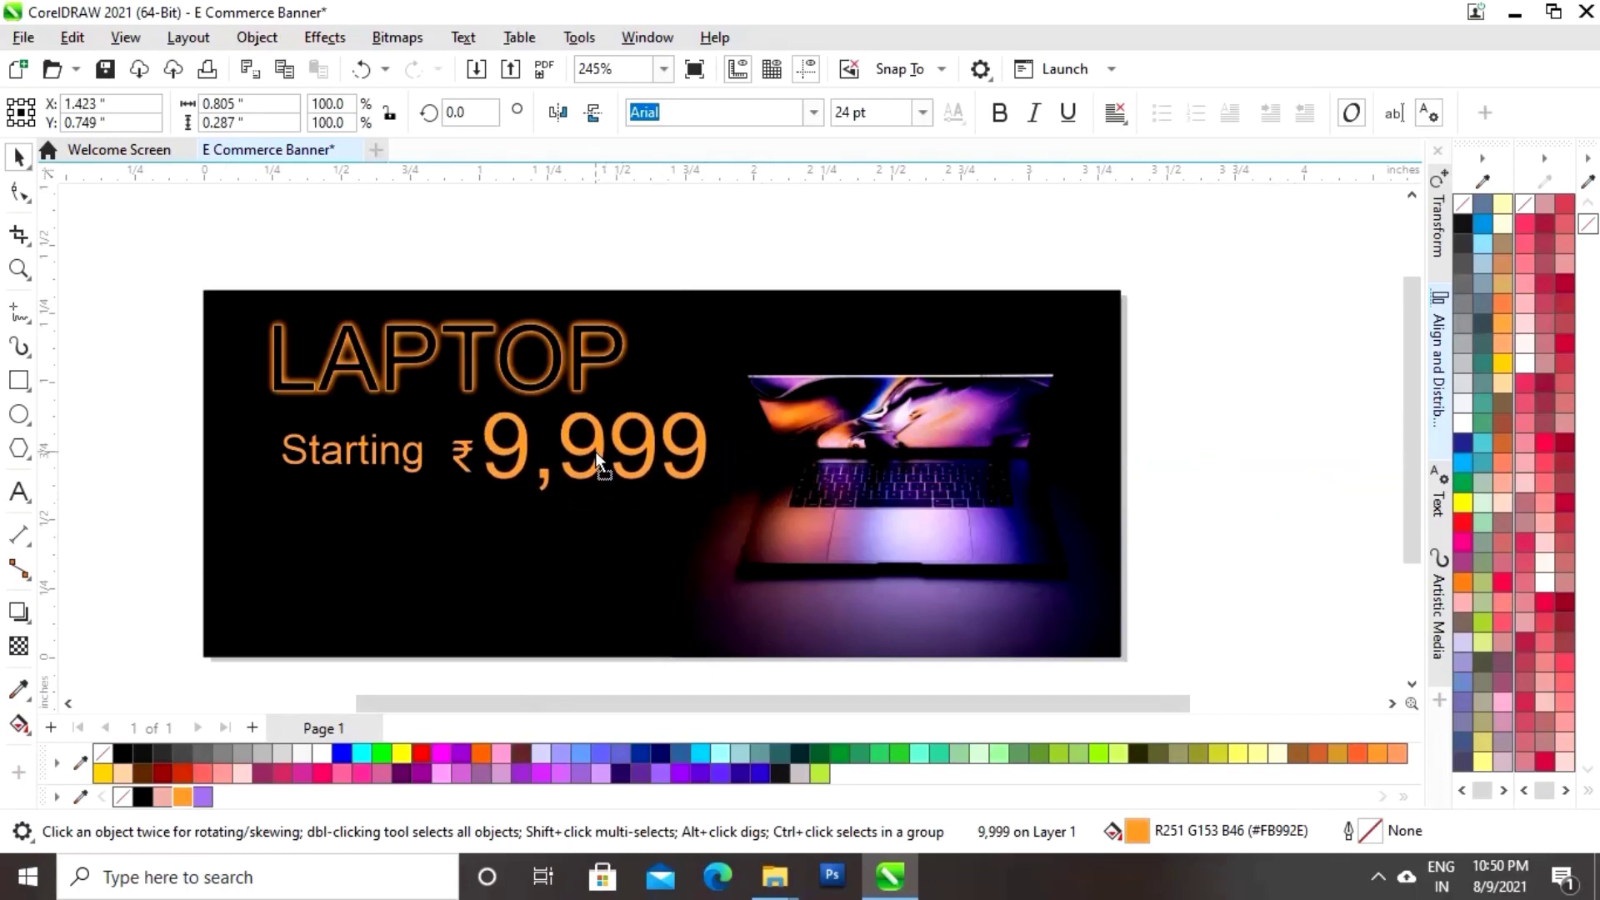
mouse_move(714, 406)
left_mouse_down()
mouse_move(690, 411)
mouse_move(714, 406)
left_mouse_up()
left_click_drag(597, 463, 572, 458)
left_click_drag(673, 431, 603, 448)
key("Escape")
Draw a rectangle about 0.698 × 0.162 inch beside the banner and round all its corners to about 0.081 inch
left_click(18, 380)
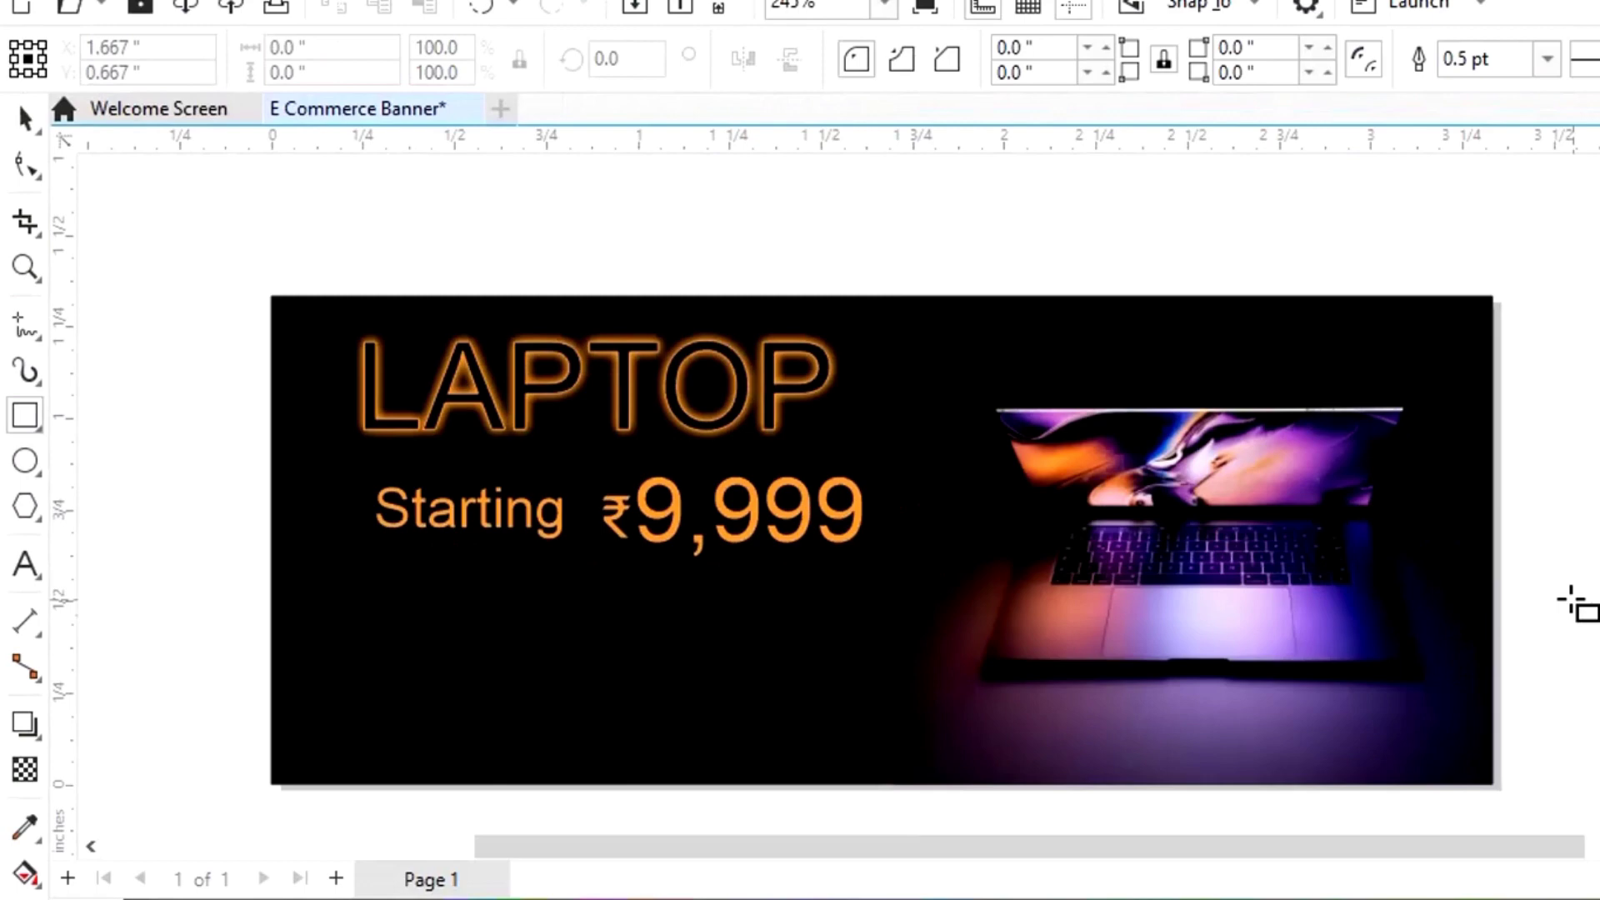
left_click_drag(1167, 510, 1360, 554)
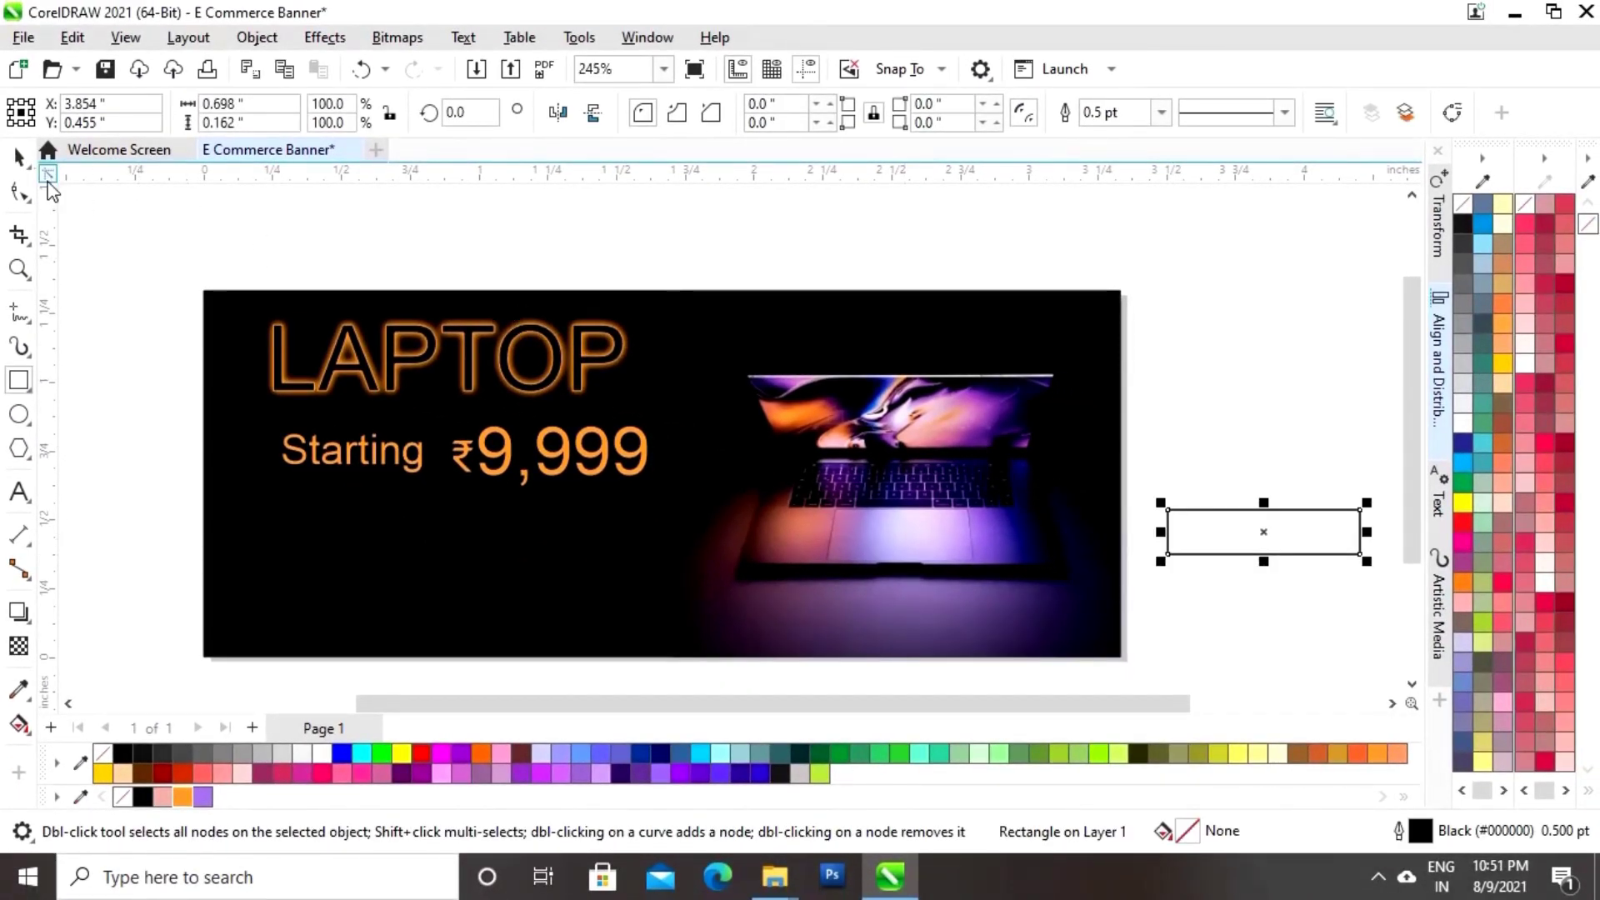
left_click(18, 157)
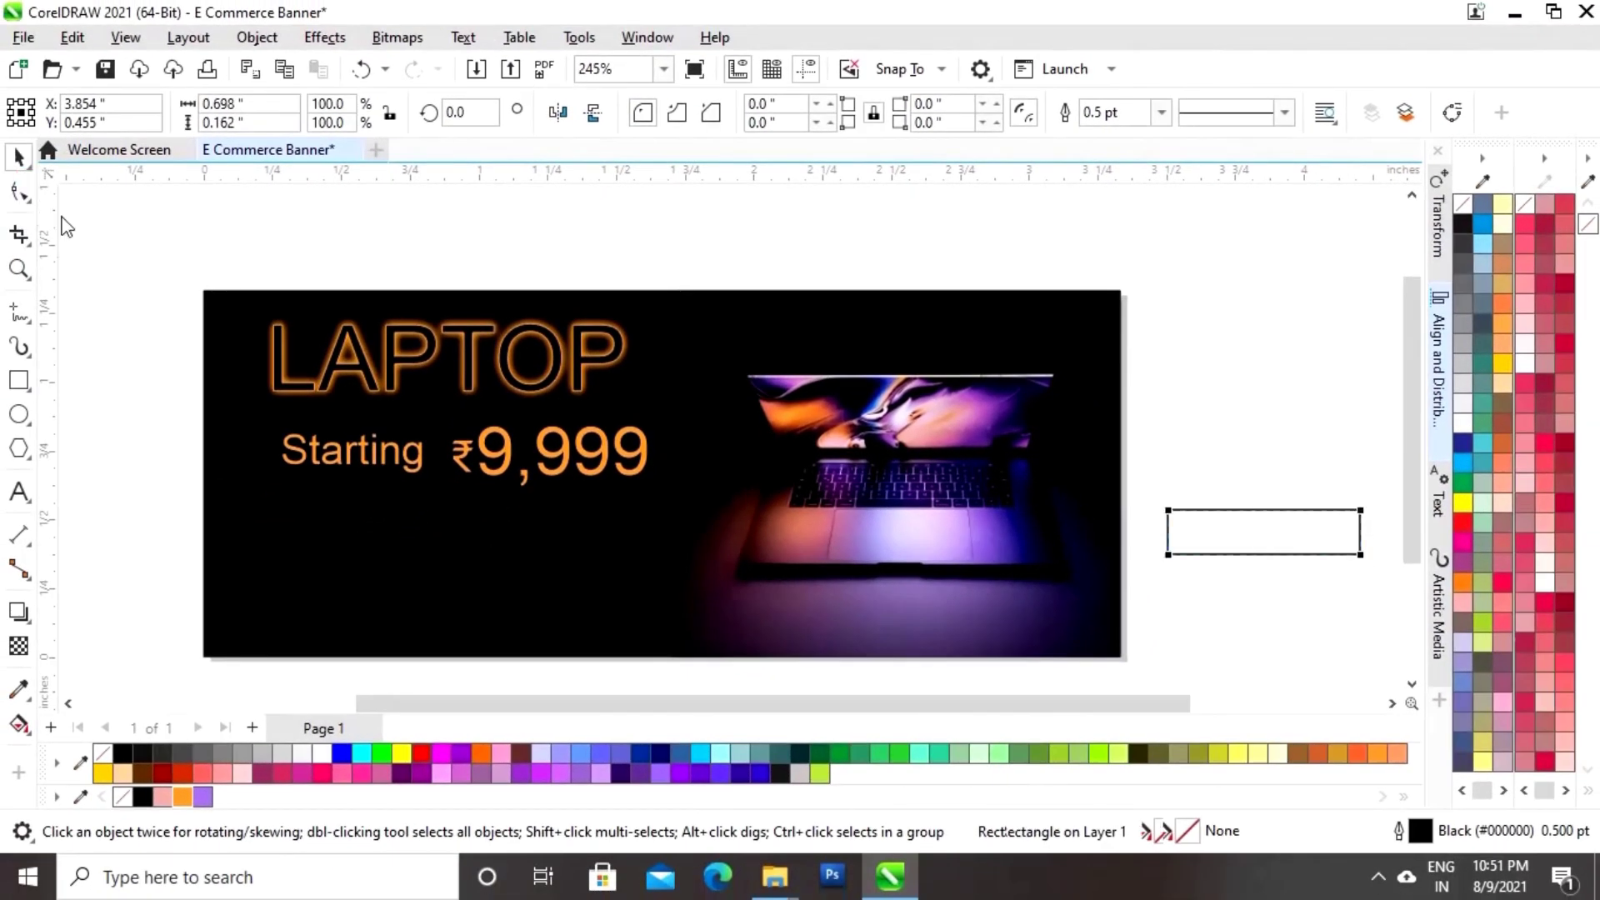
key("F10")
left_click_drag(1171, 512, 1210, 513)
left_click(20, 157)
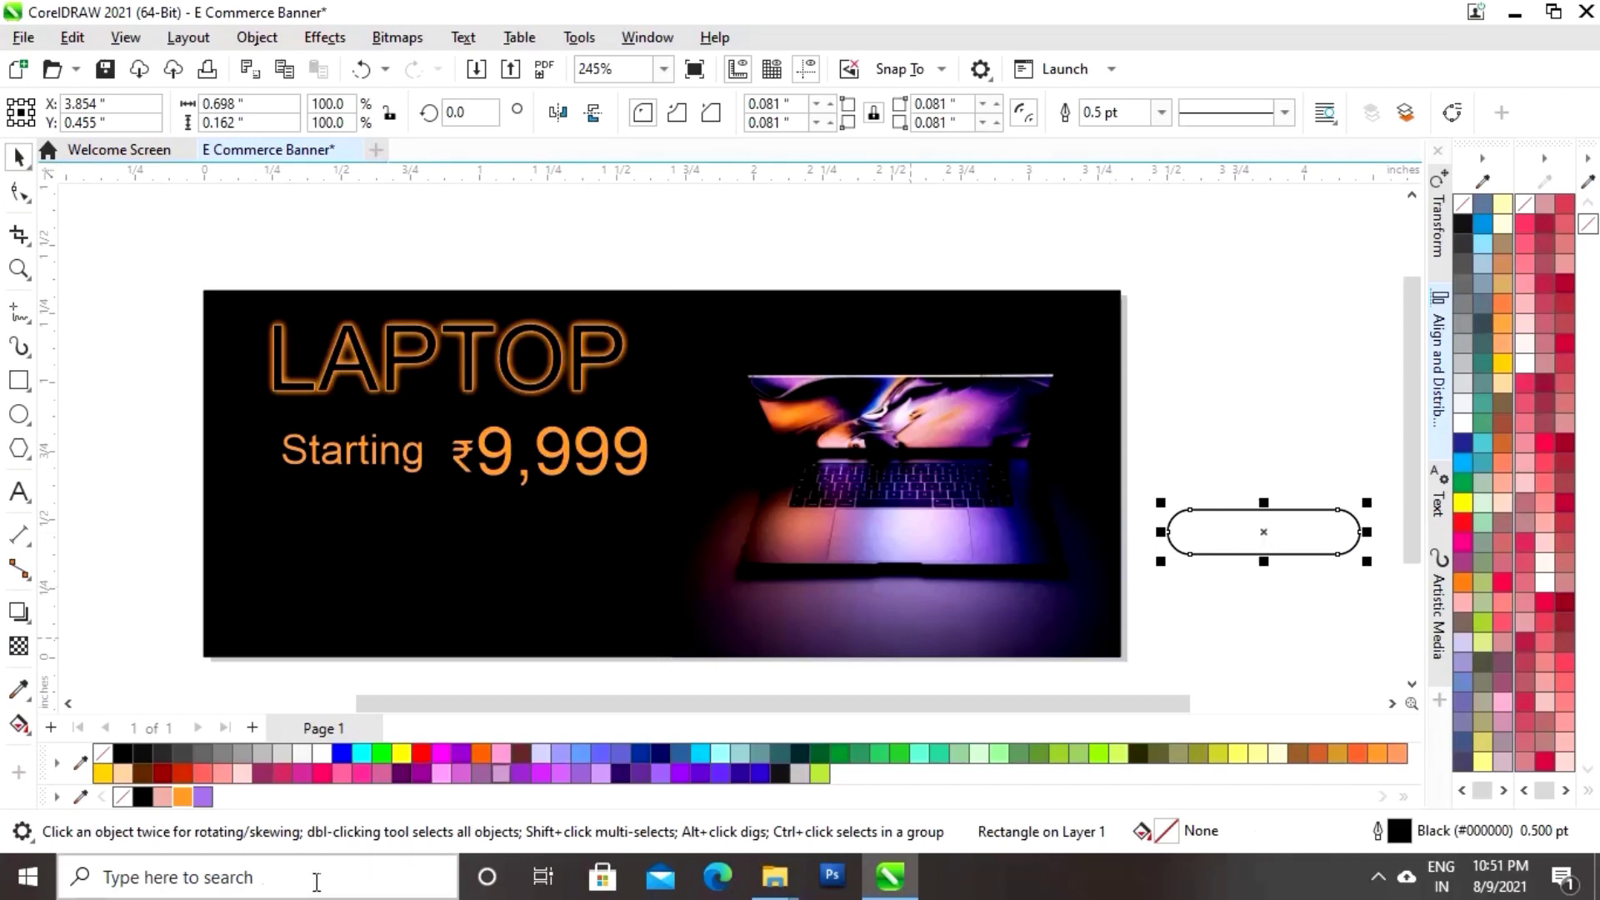
Fill the rounded rectangle with purple #A272E8 without an outline and place it and a duplicate on the banner below the price
left_click(204, 796)
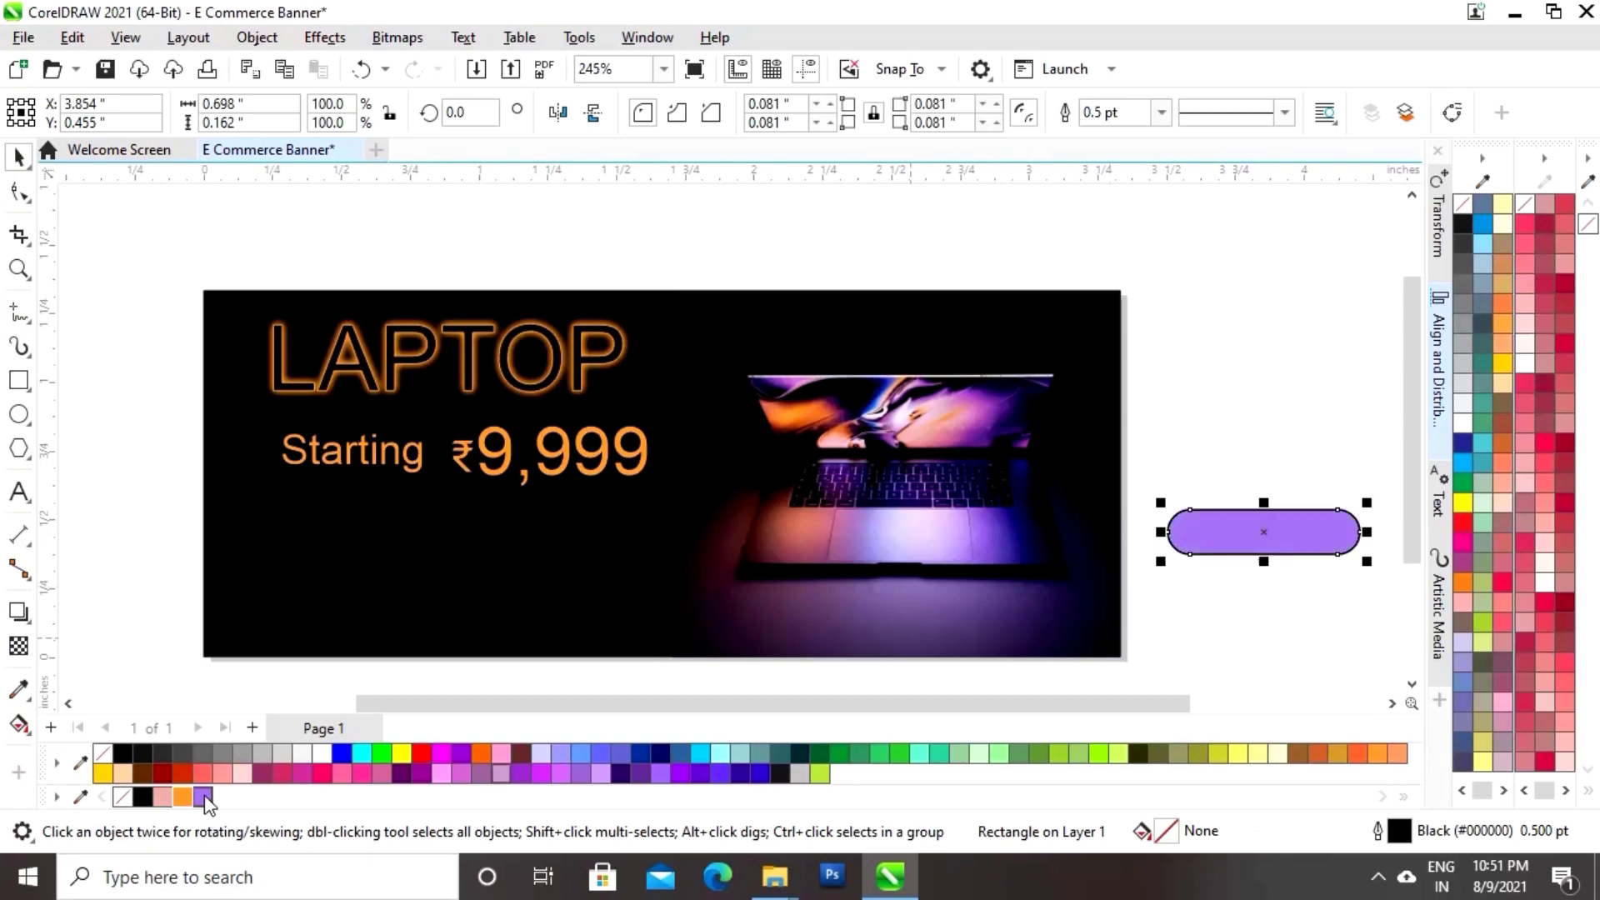
right_click(124, 798)
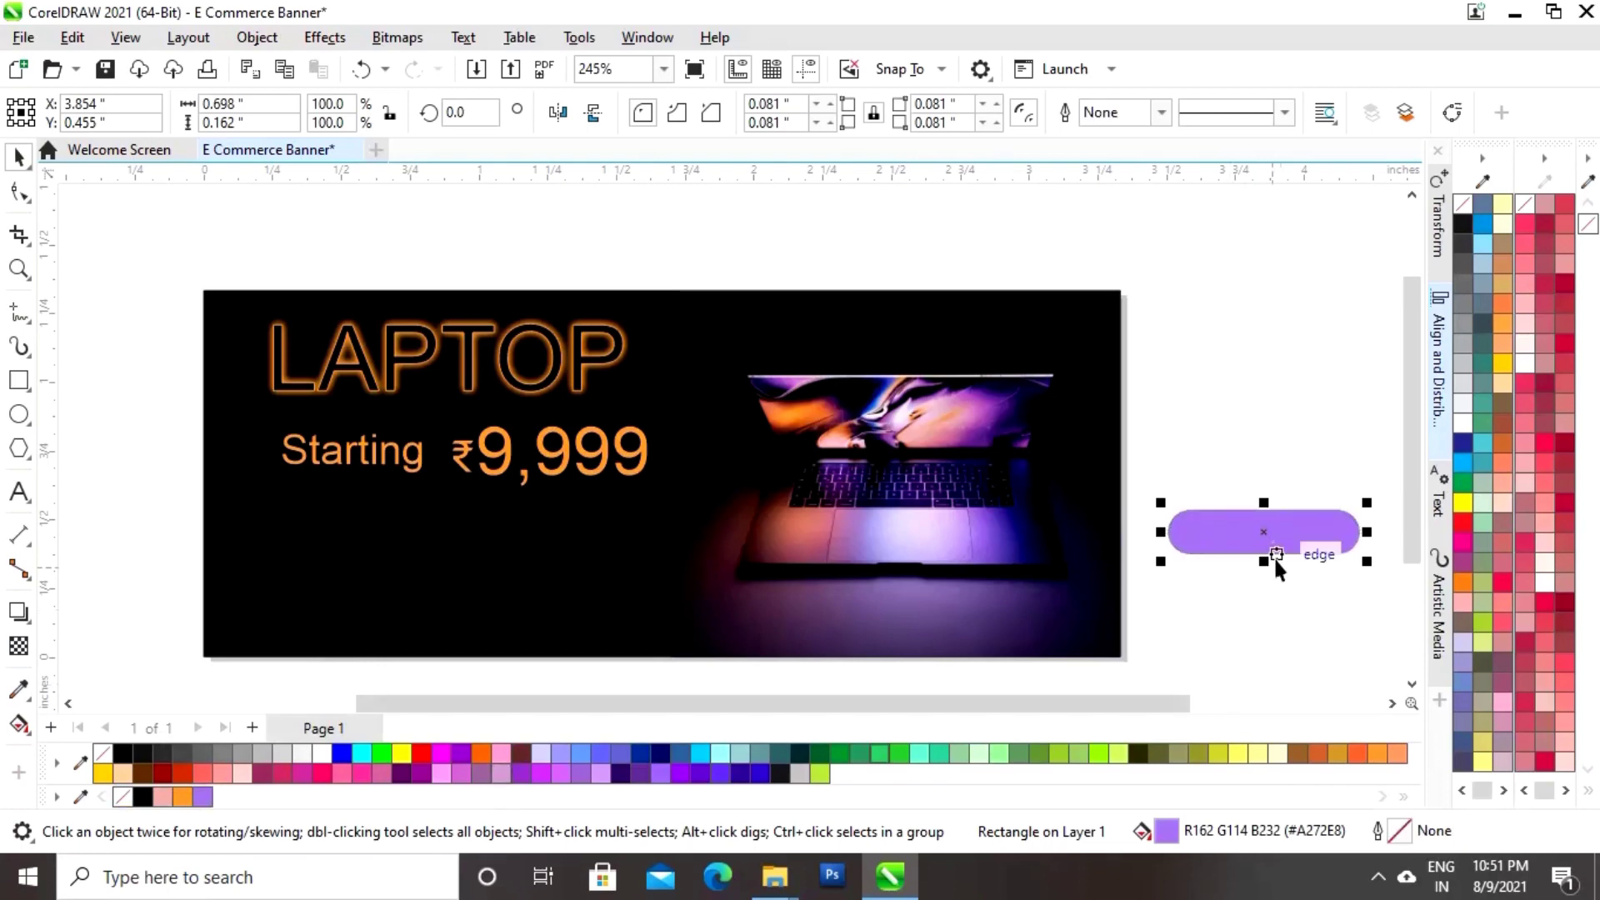
left_click_drag(1267, 532, 672, 619)
left_click(142, 524)
left_click(457, 600)
Apply a Gaussian Blur with a 5.2 pixel radius to the purple rounded rectangle nearer the banner's left edge
left_click(428, 593)
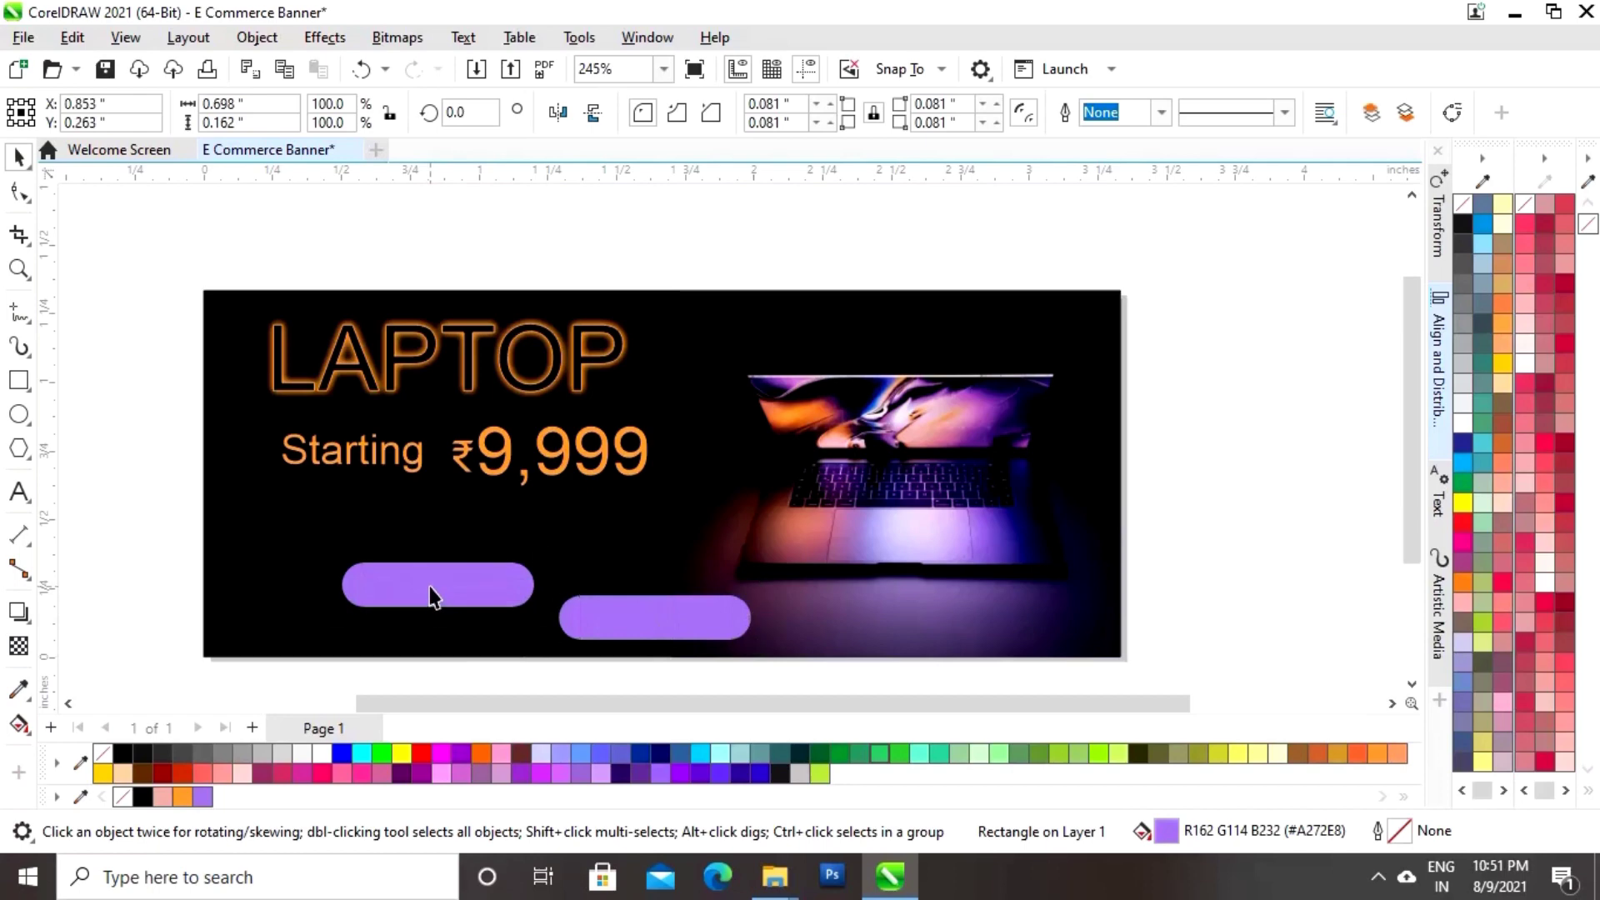
left_click(323, 37)
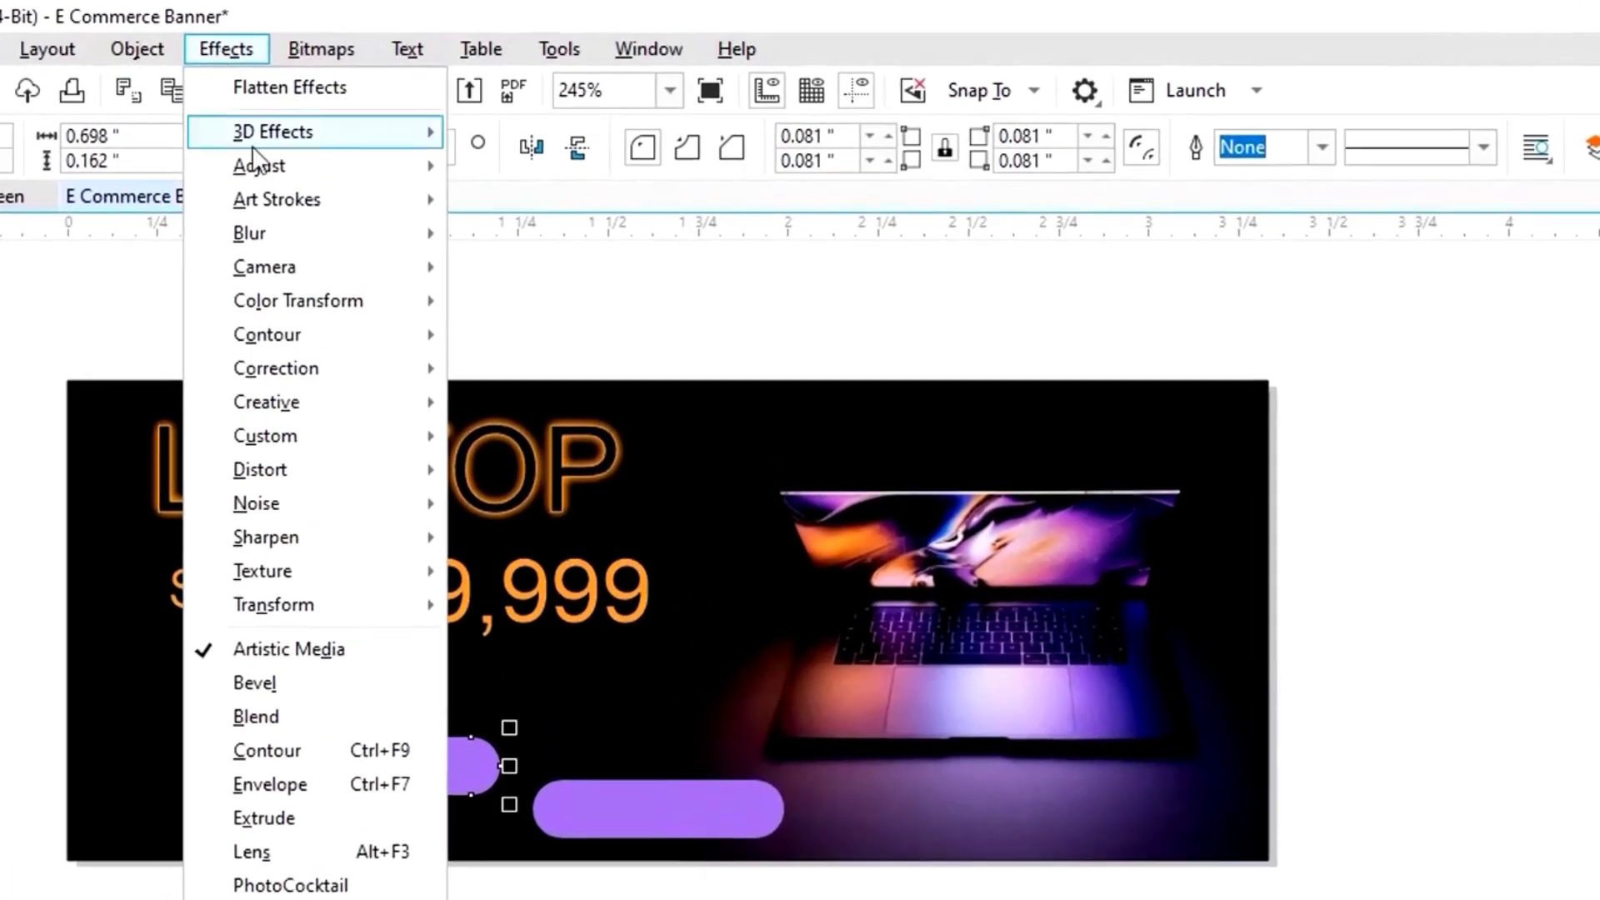
mouse_move(300, 250)
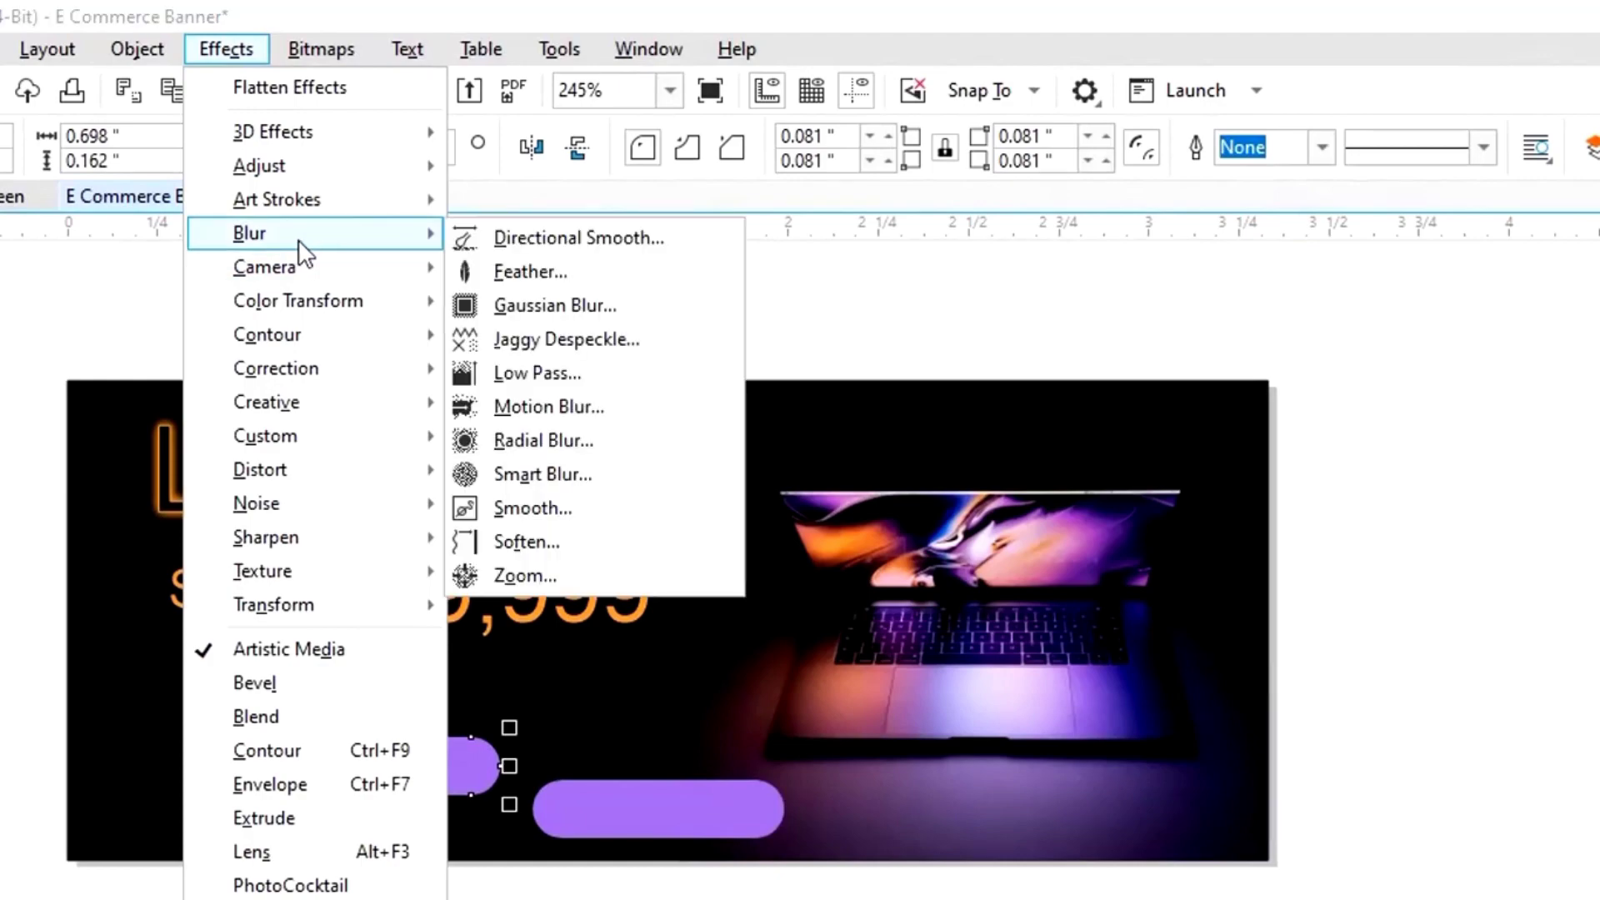
left_click(555, 304)
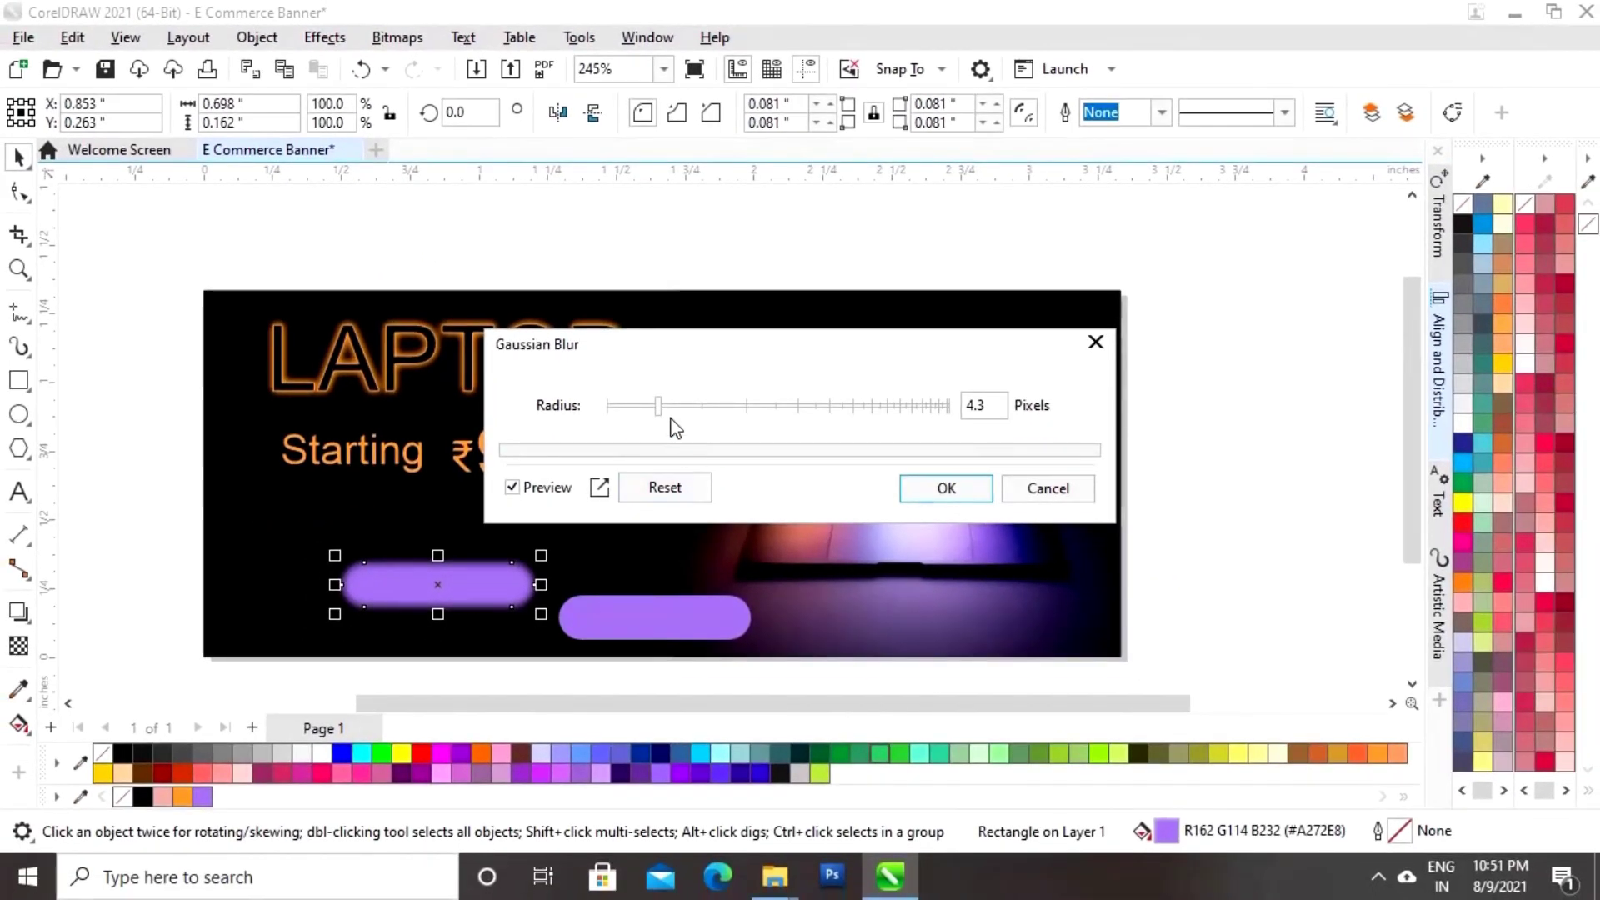
left_click_drag(664, 414, 668, 414)
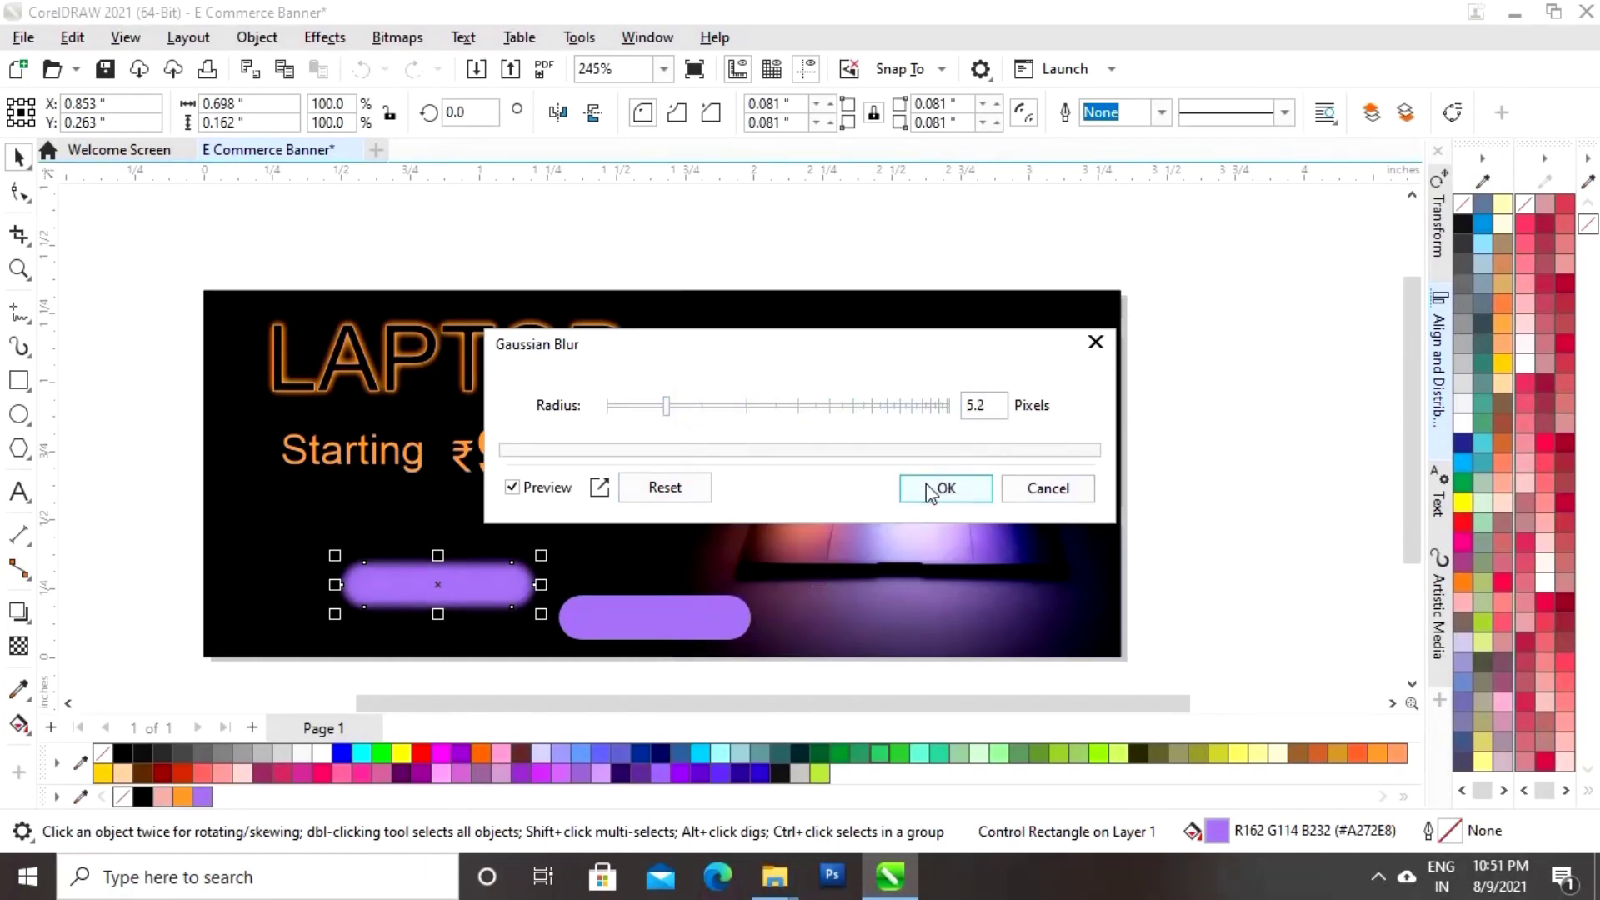
left_click(954, 490)
Shrink the sharp purple rounded rectangle to about 0.631 × 0.13 inch and center it over the blurred one
left_click(651, 621)
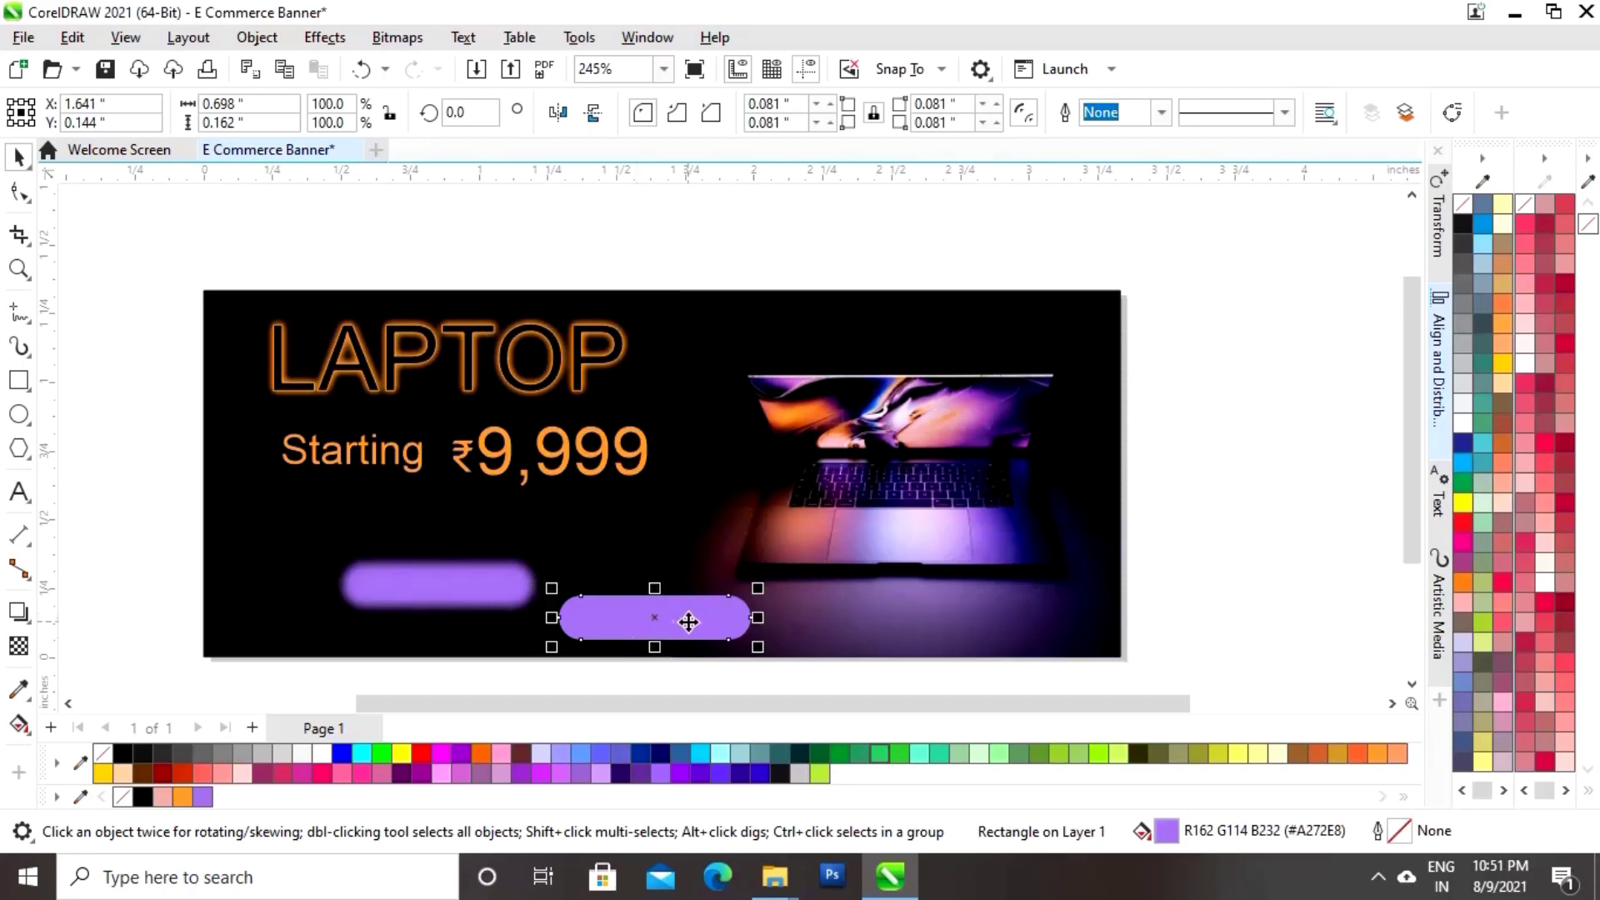
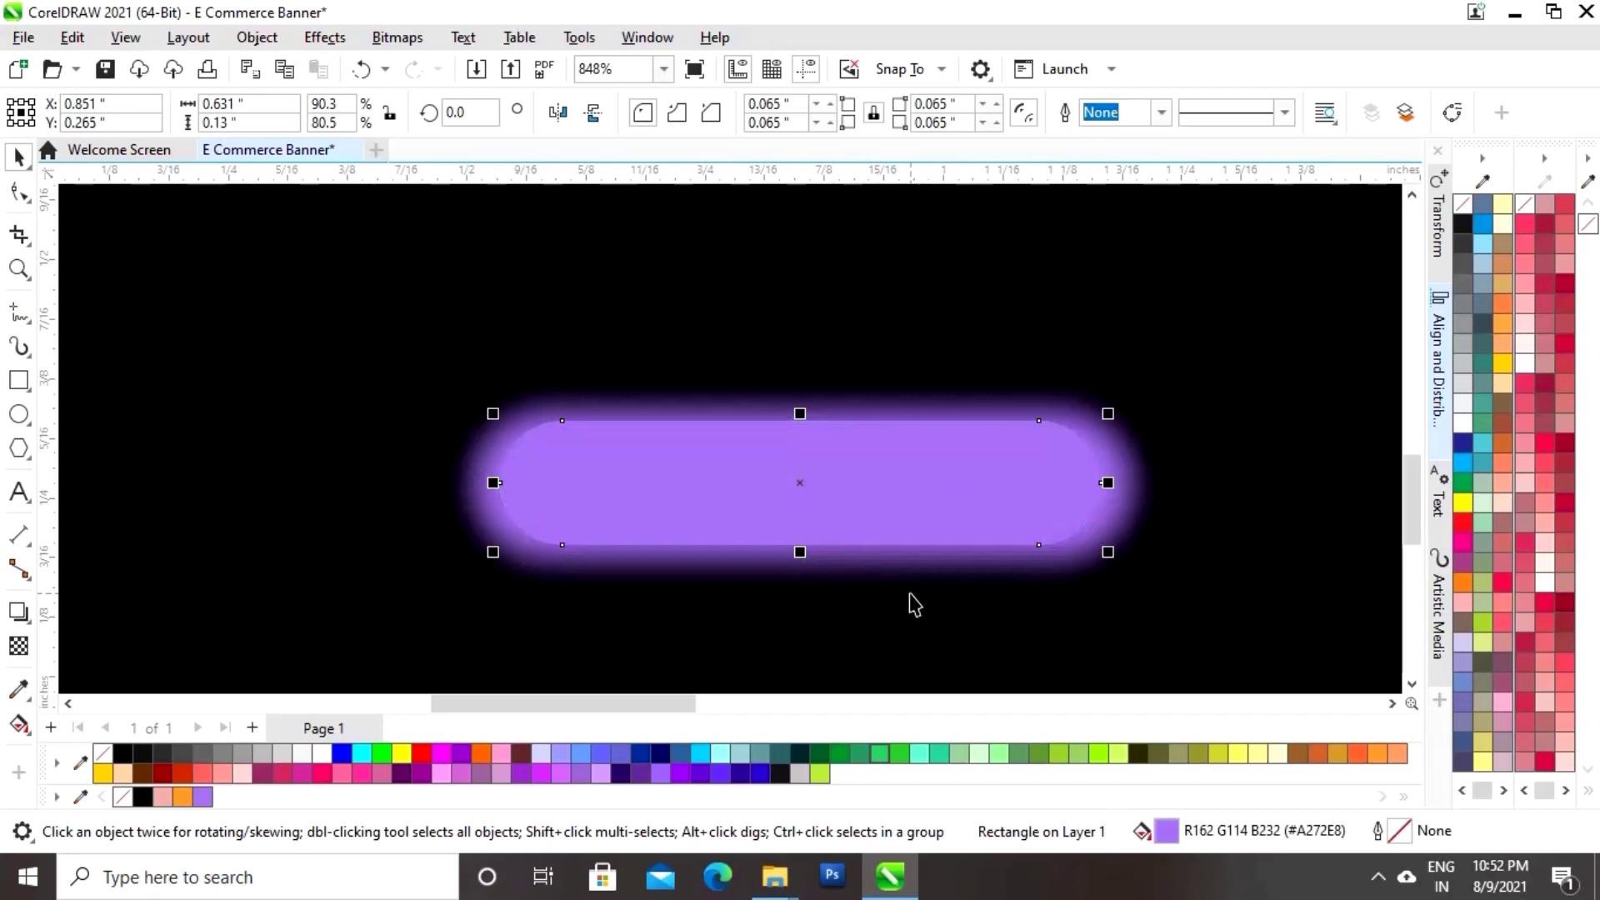
key("Down")
left_click_drag(806, 496, 803, 488)
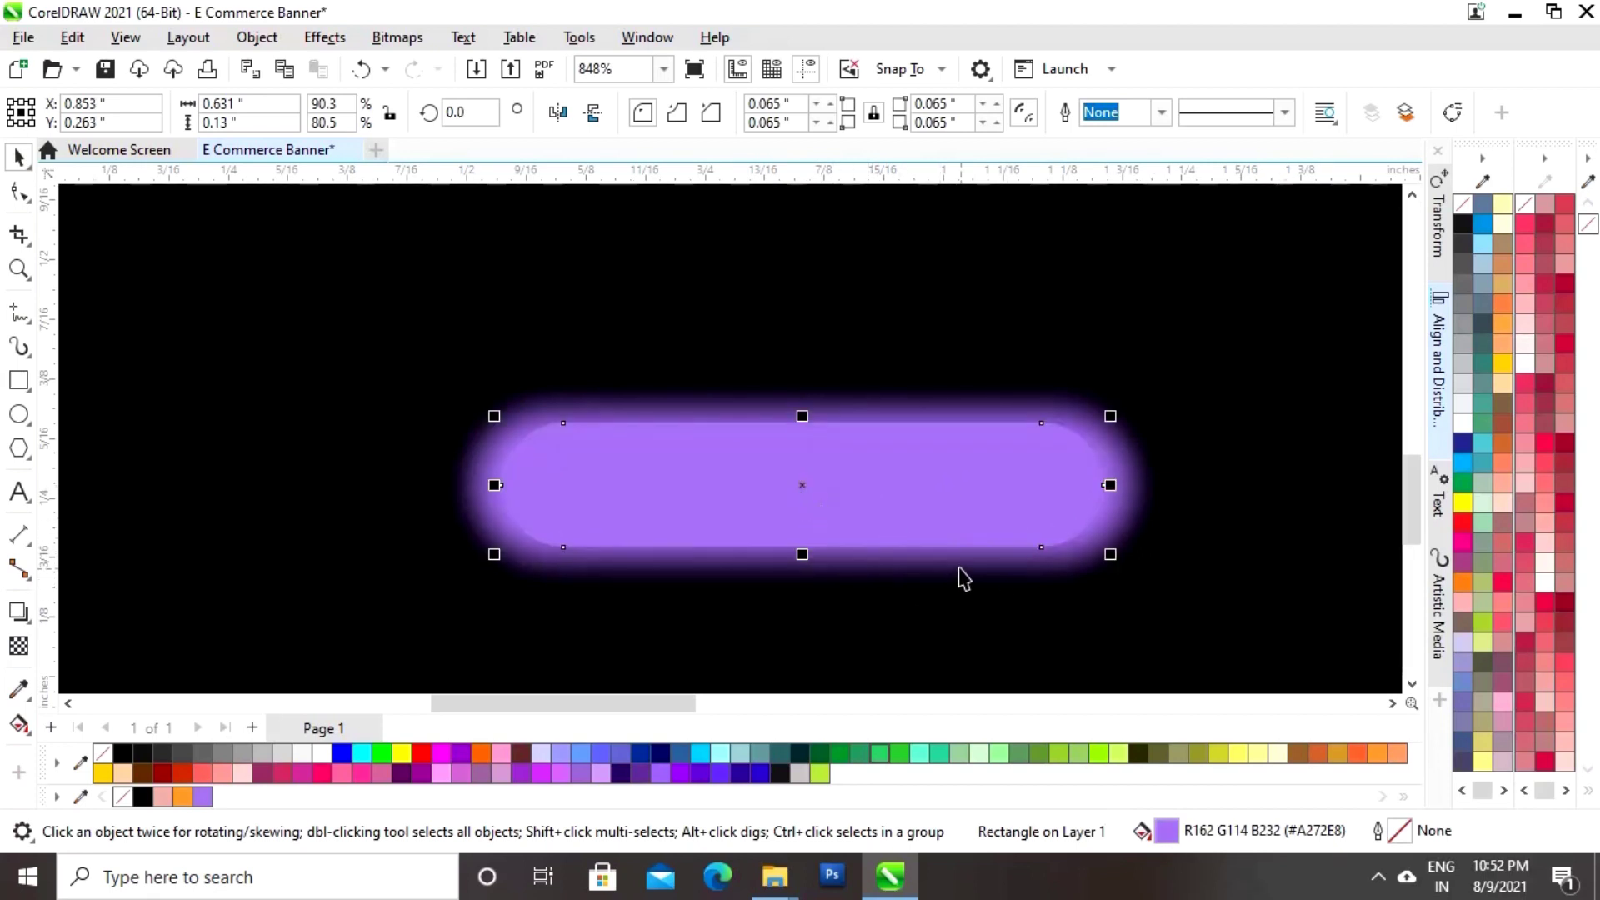
Fill the sharp rounded rectangle with black and give it a 0.5 pt purple #A272E8 outline
left_click(143, 797)
right_click(201, 796)
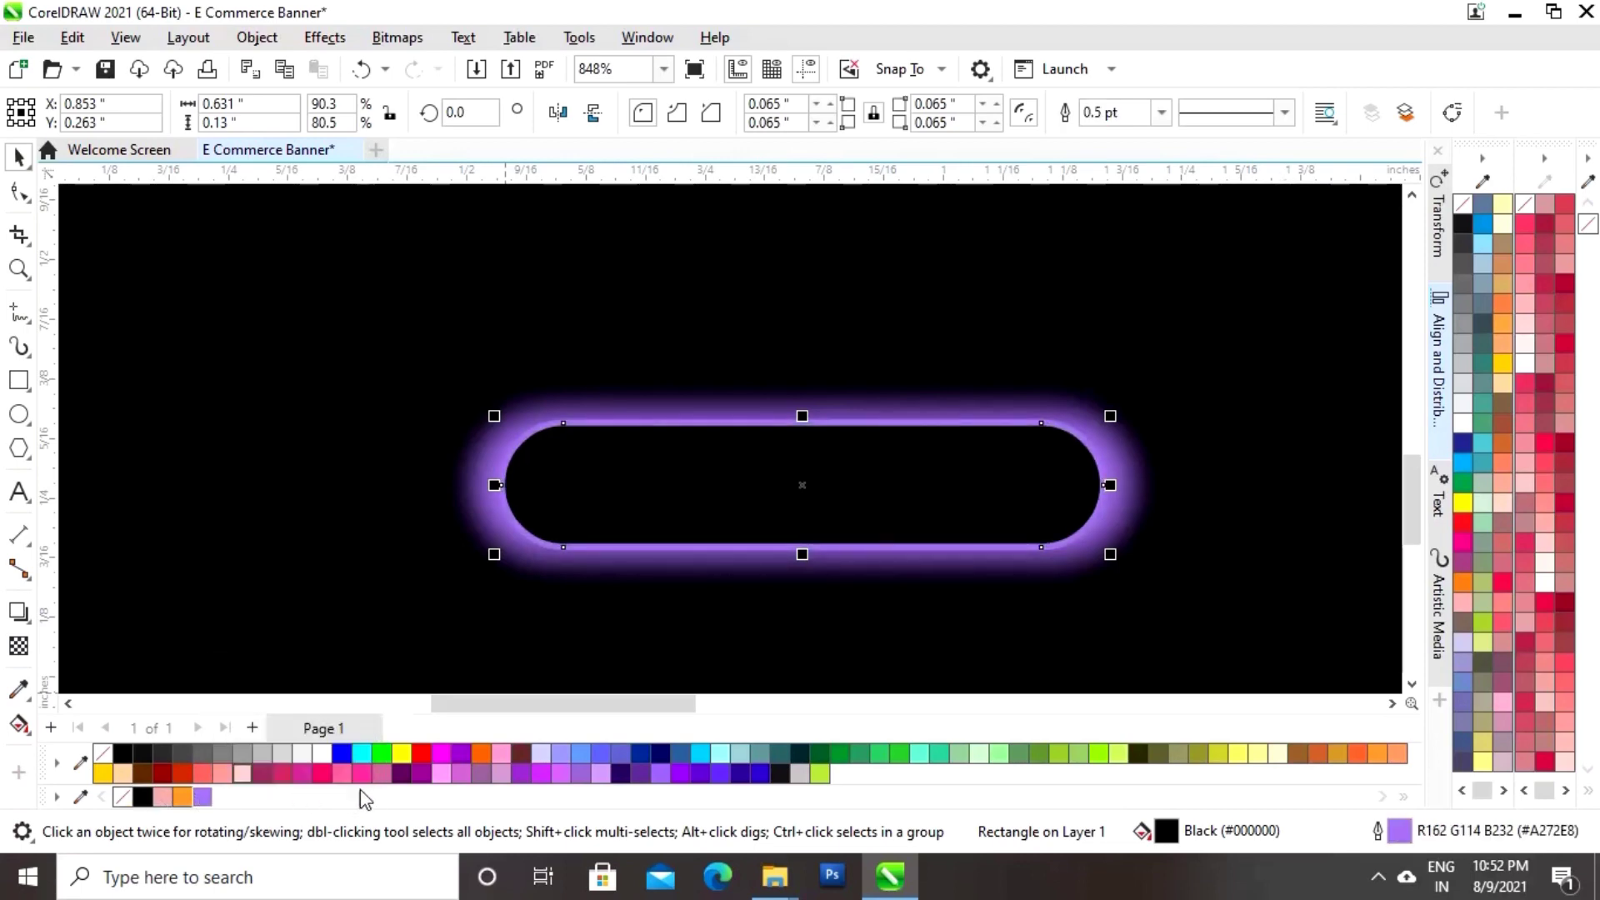
key("F4")
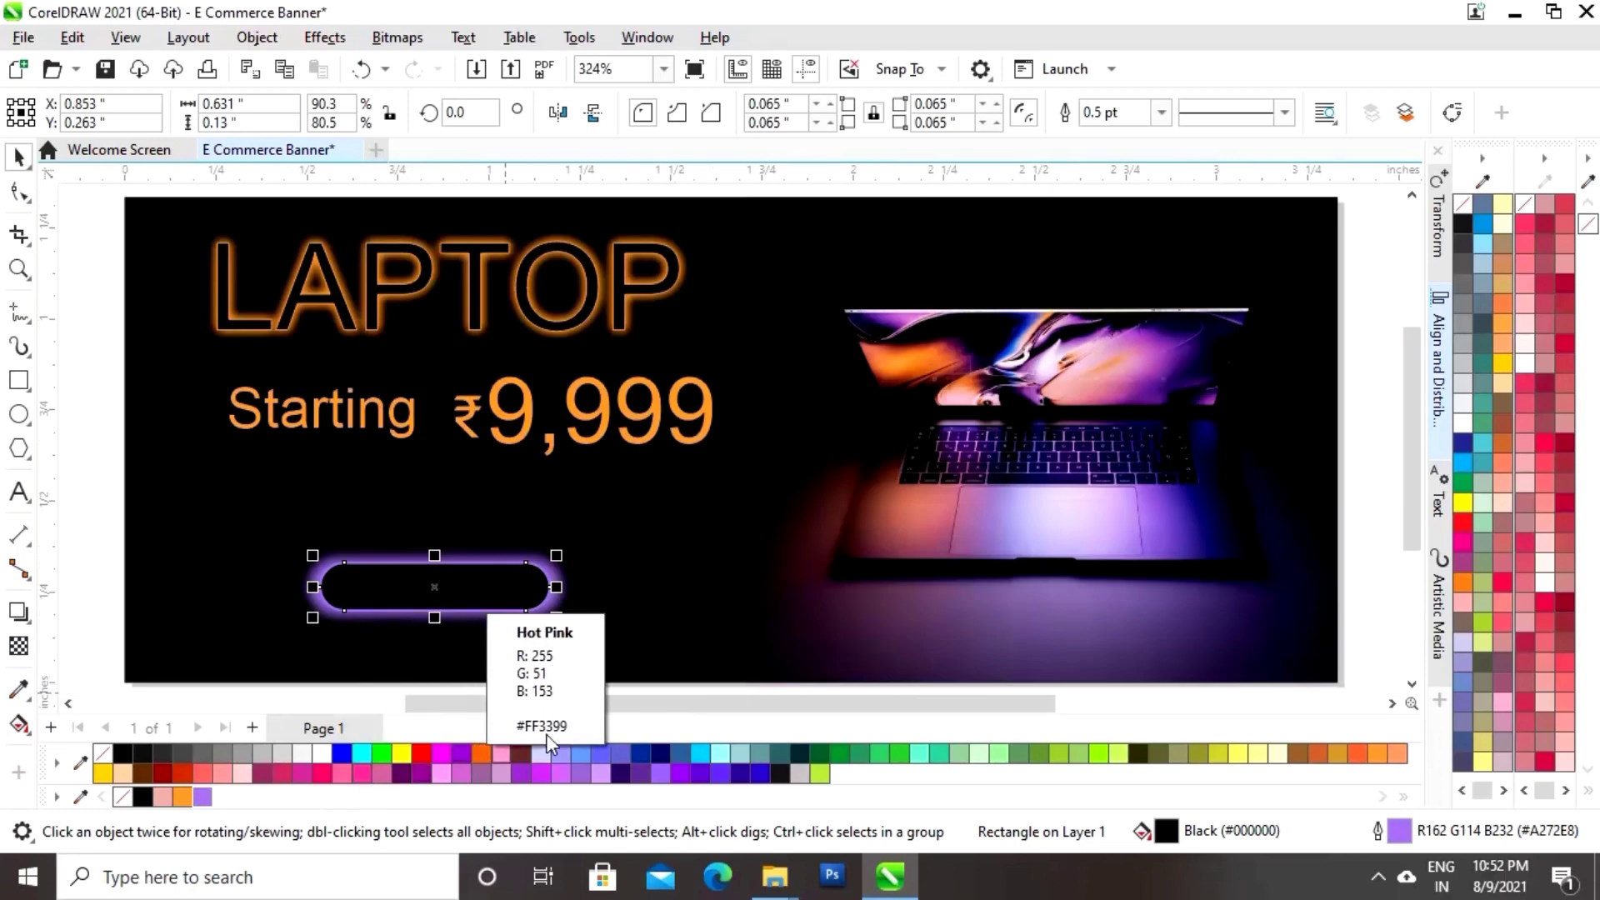
left_click(93, 523)
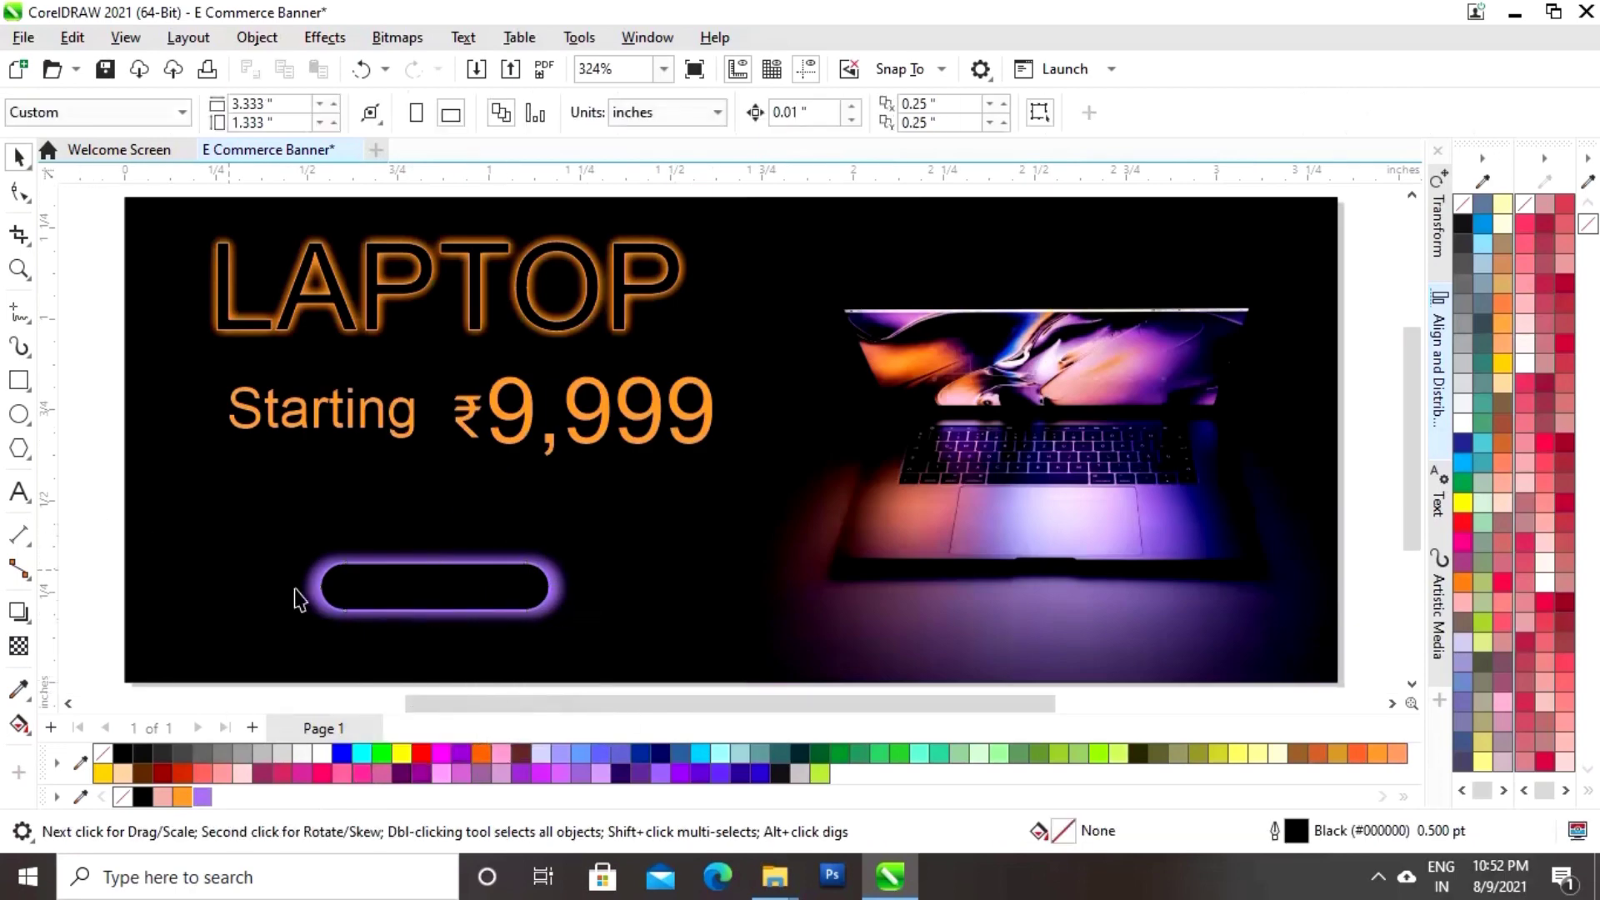
Scale the blurred purple rectangle behind the button down to about 0.678 × 0.157 inch around its center
key("z")
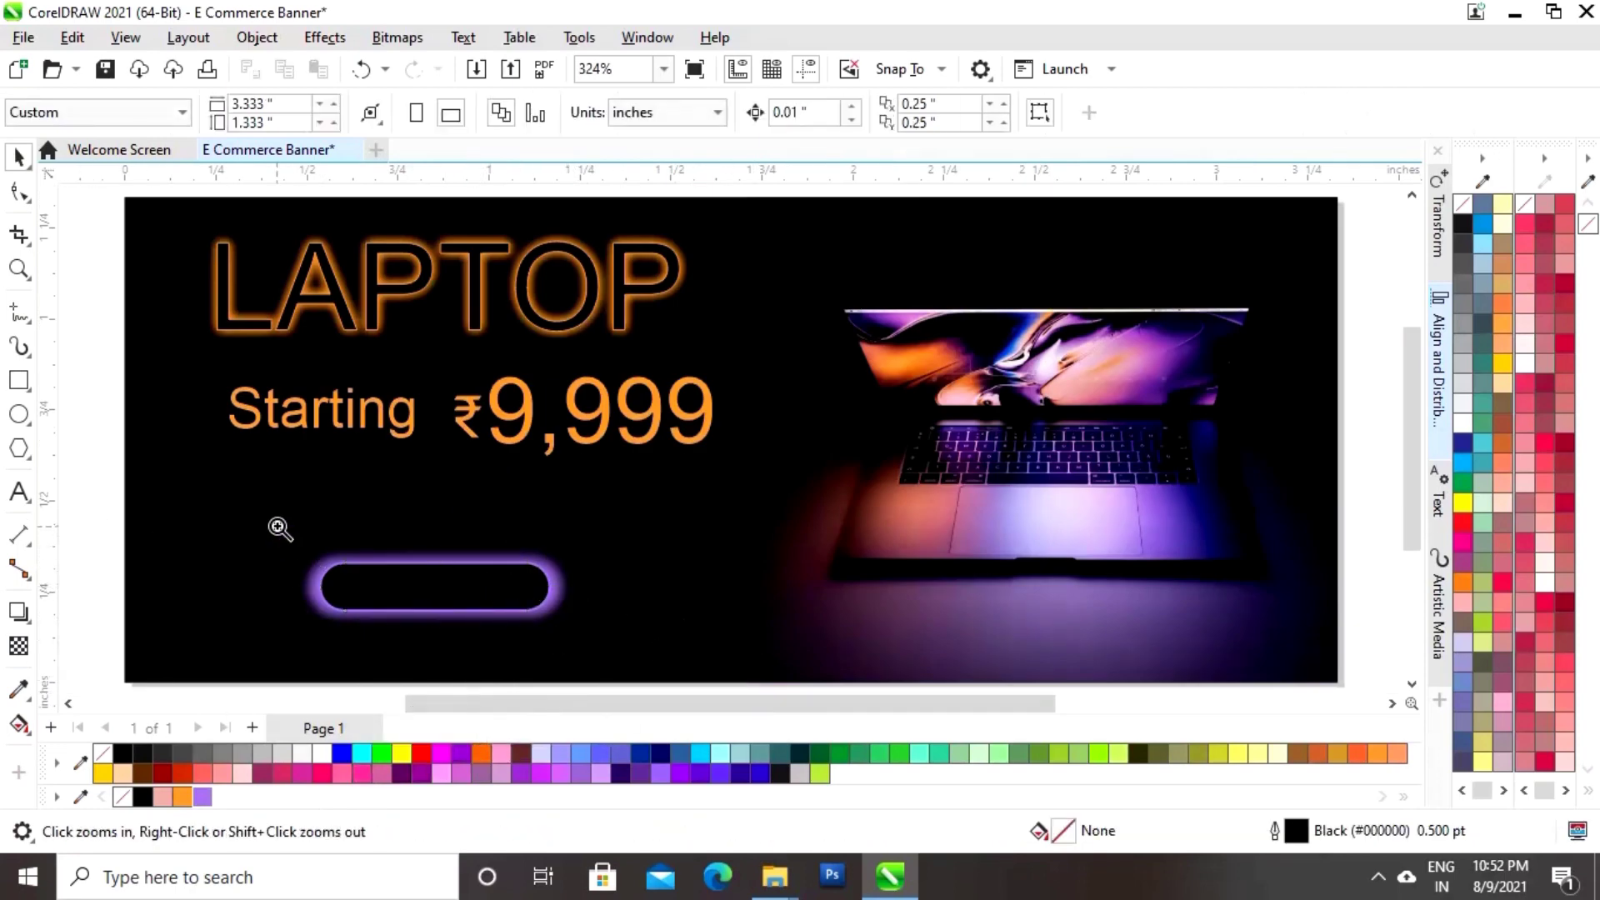
left_click_drag(275, 521, 791, 666)
key("space")
left_click(797, 443)
left_click_drag(805, 338, 797, 342)
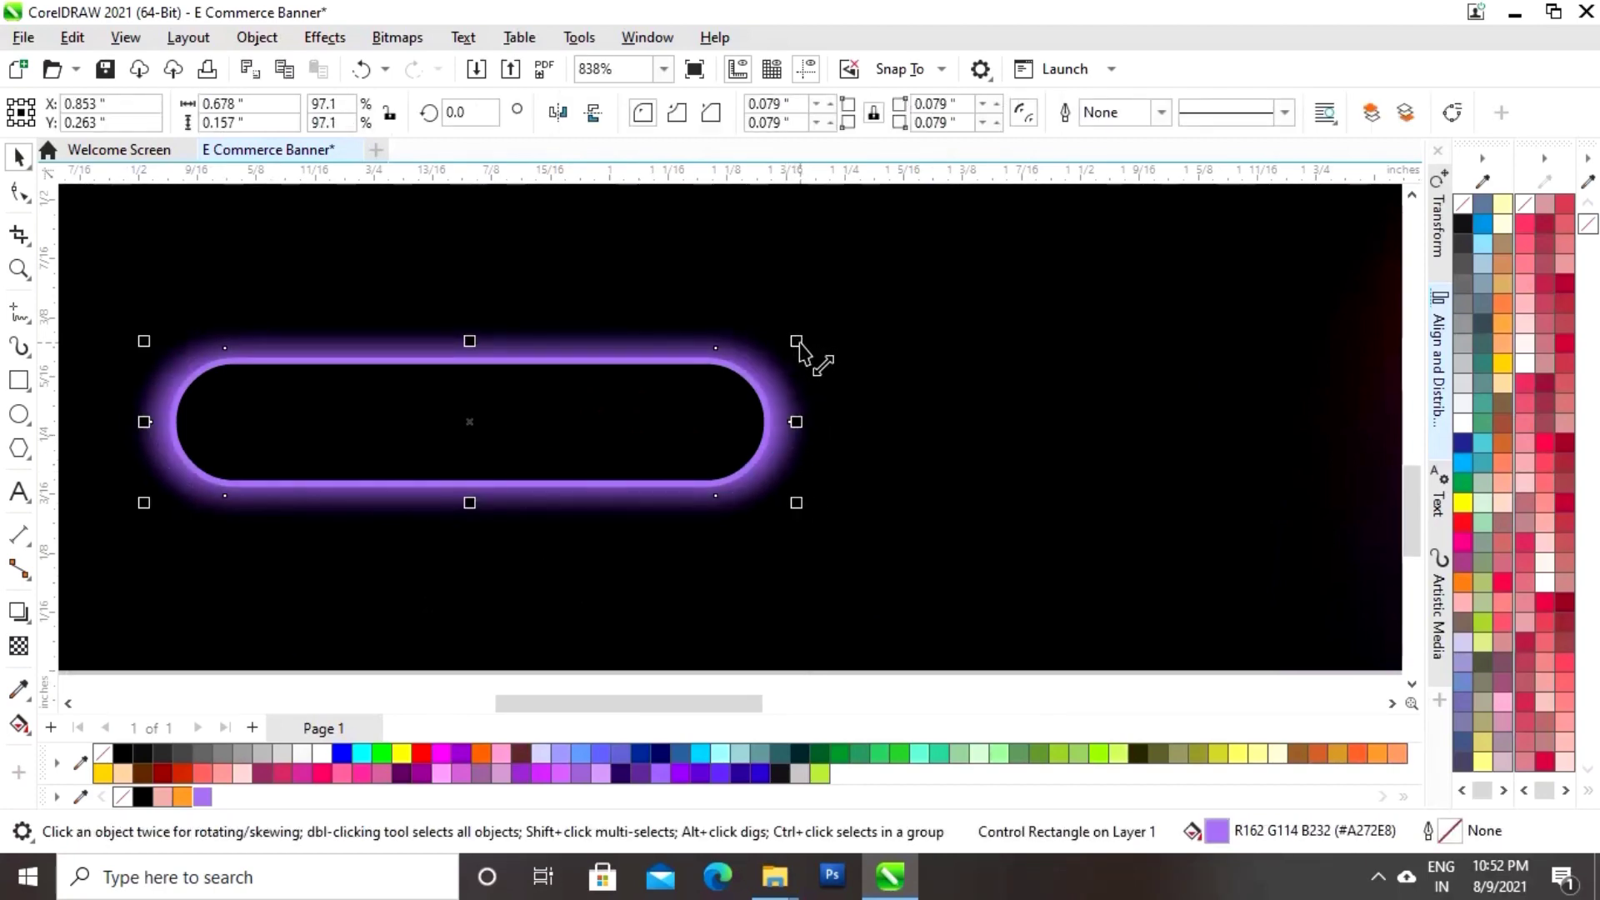
key("F3")
key("Escape")
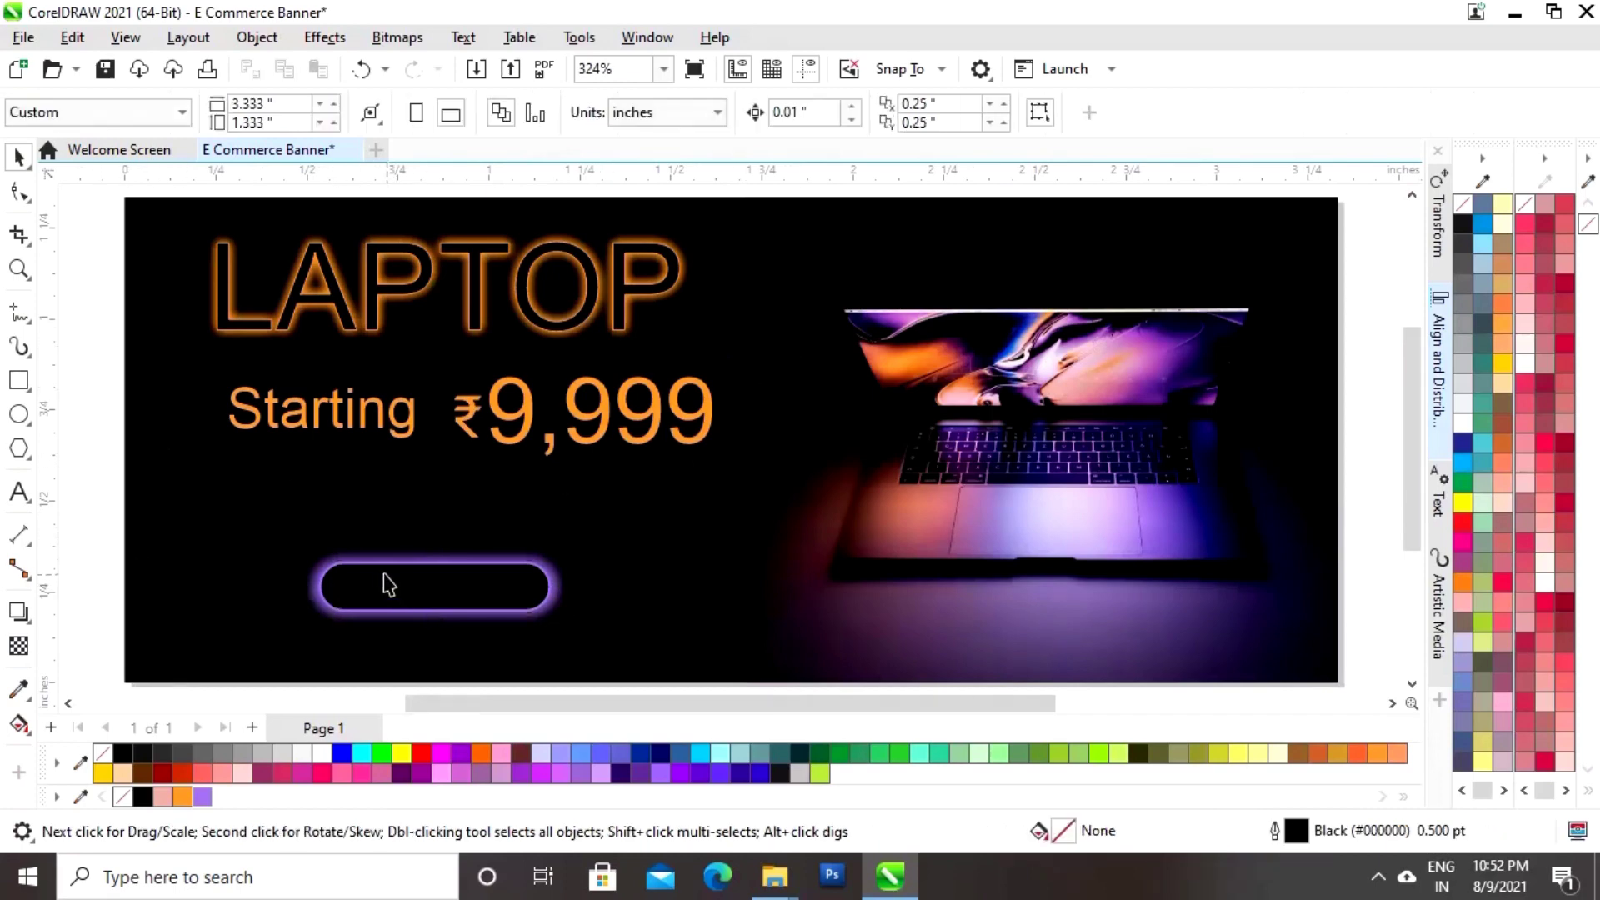
Add the text "SHOP NOW" in 24 pt Arial just below the banner and fill it with purple #A272E8
left_click(19, 492)
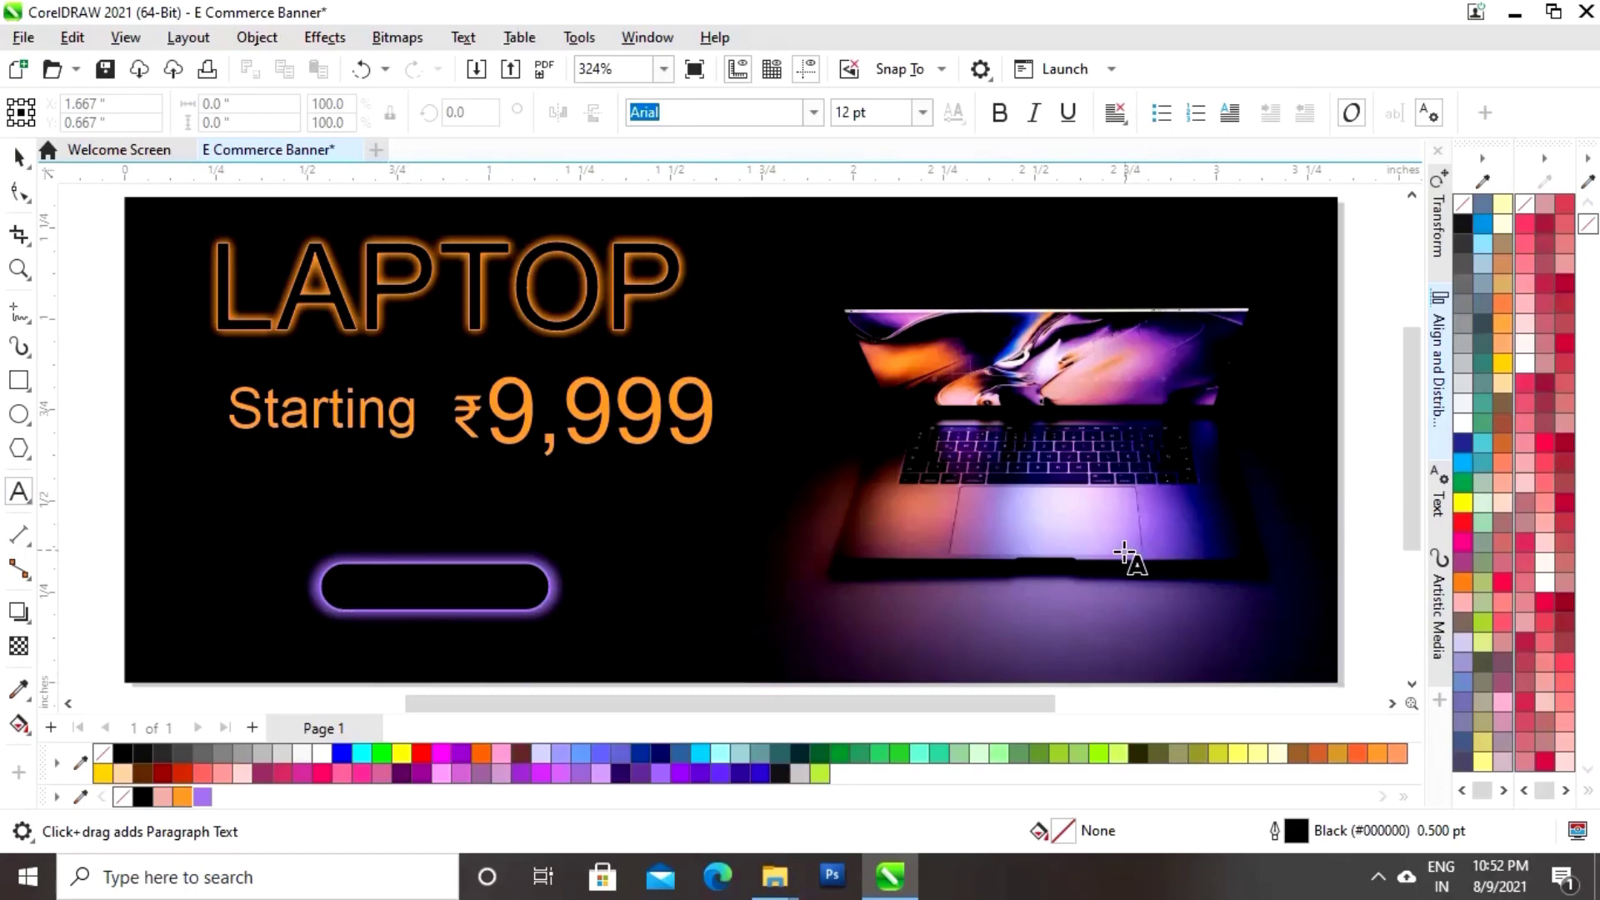
scroll(1128, 560, "down", 1)
key("z")
left_click_drag(517, 322, 1346, 647)
left_click(498, 628)
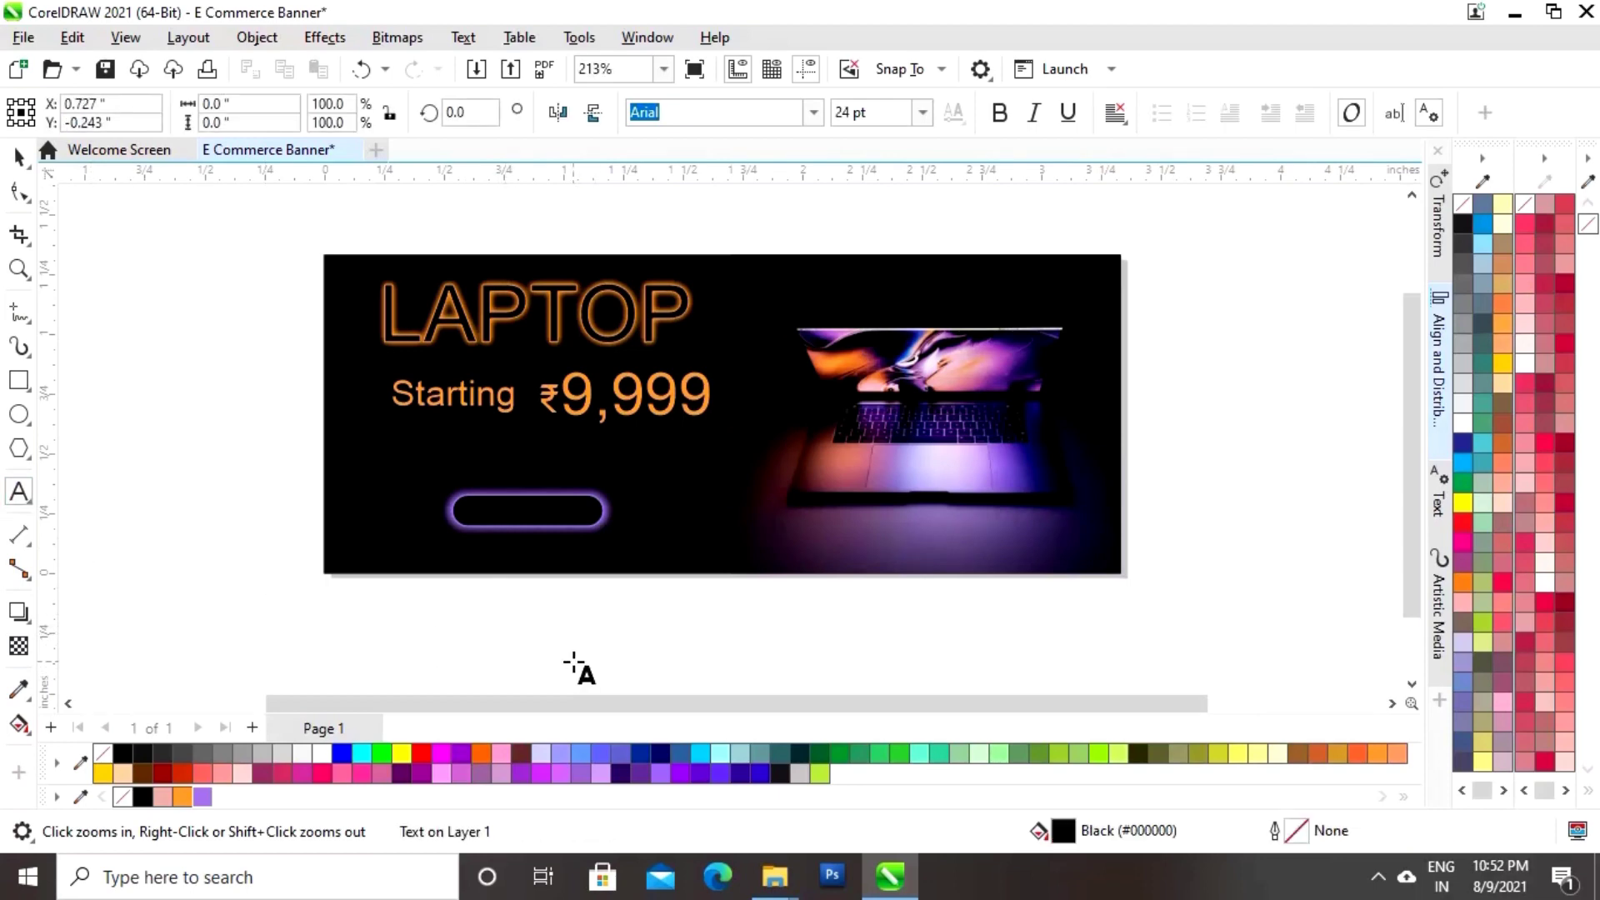
type("SH")
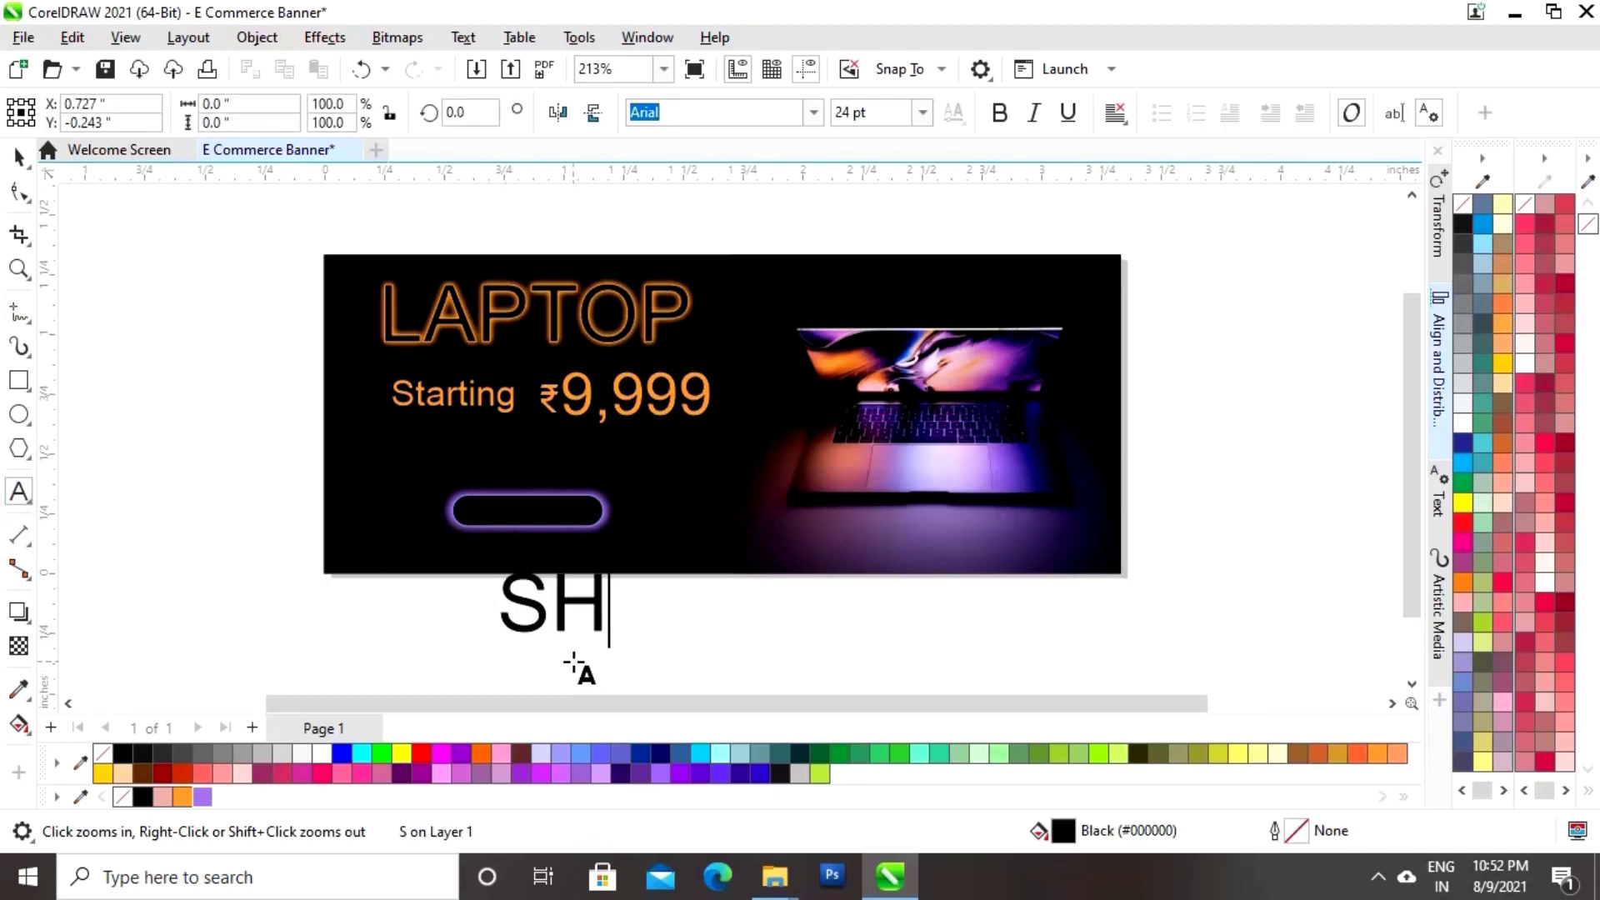
type("OP NO")
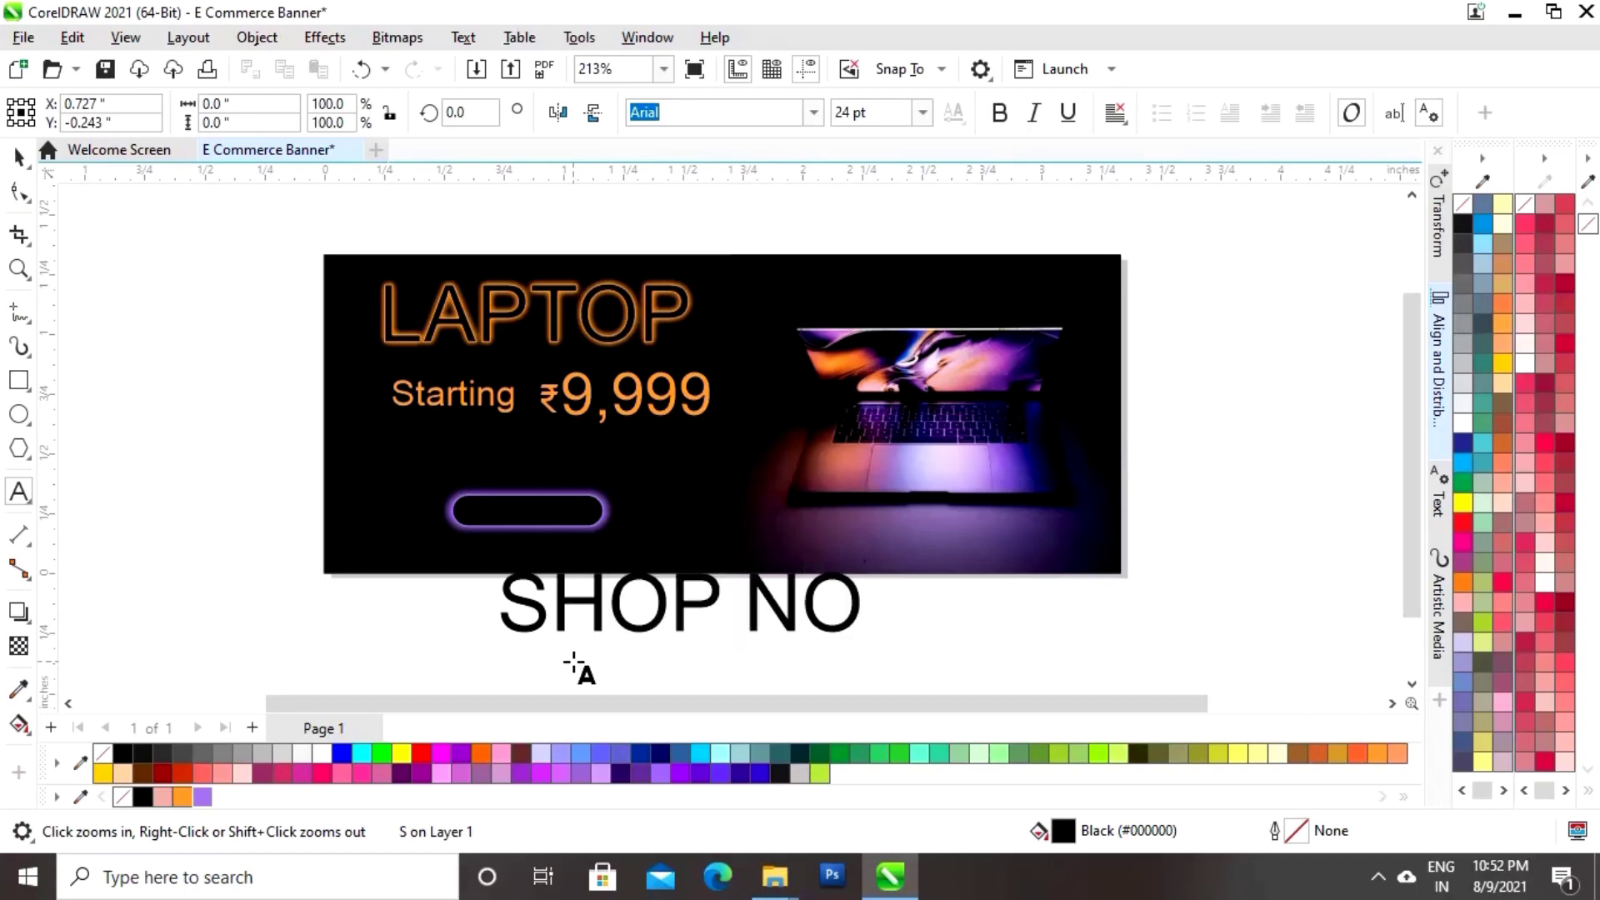
type("W")
key("ctrl+space")
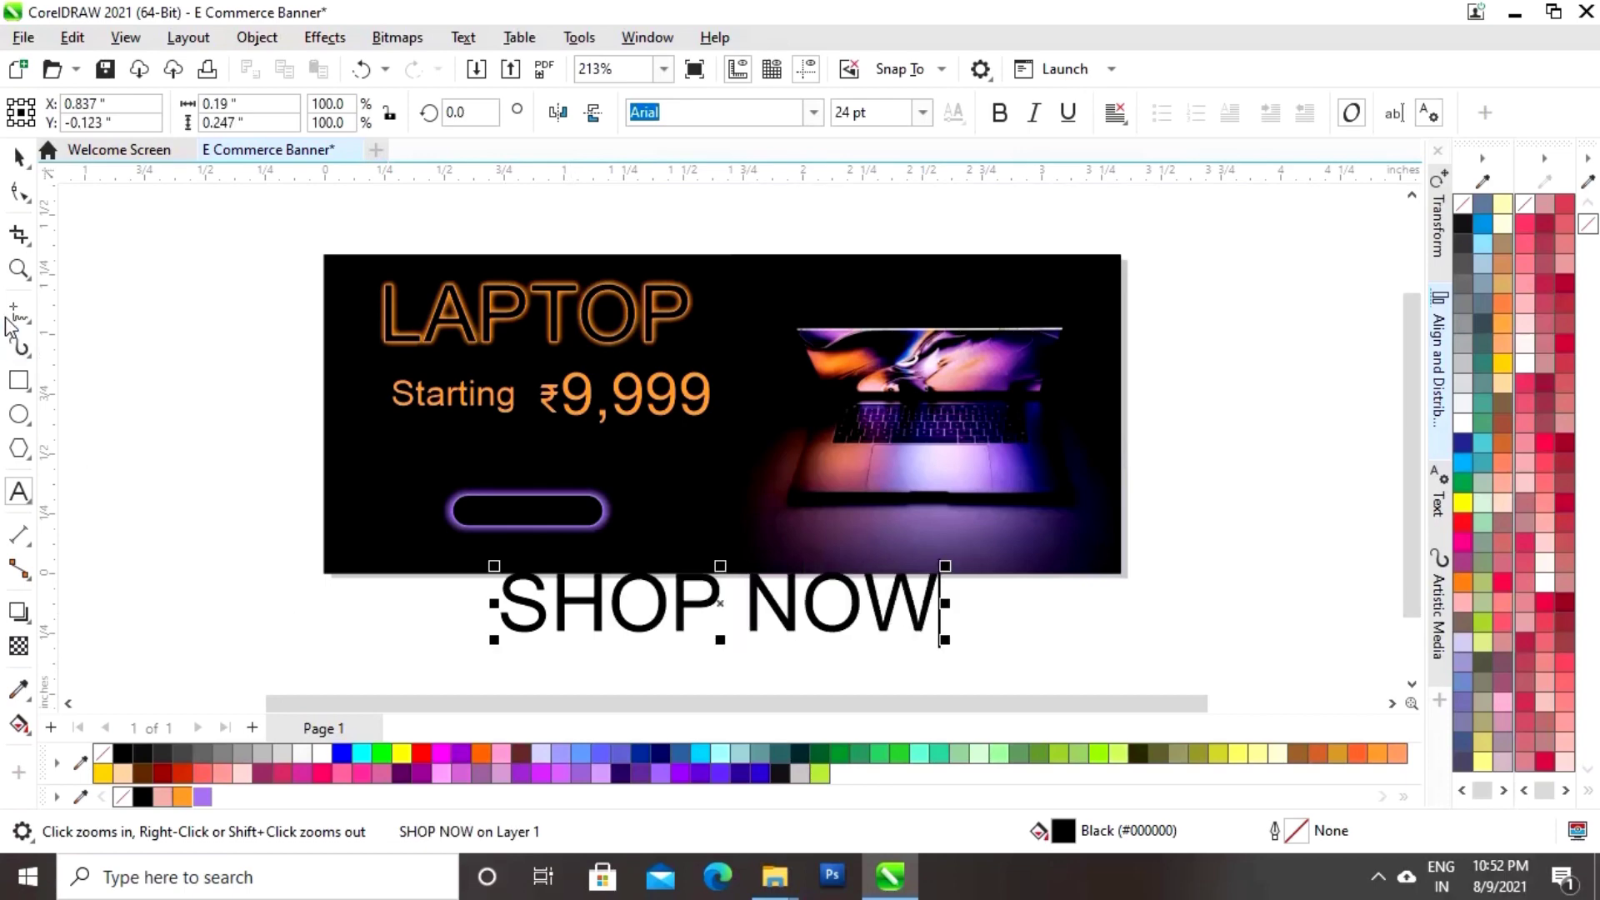
left_click(202, 797)
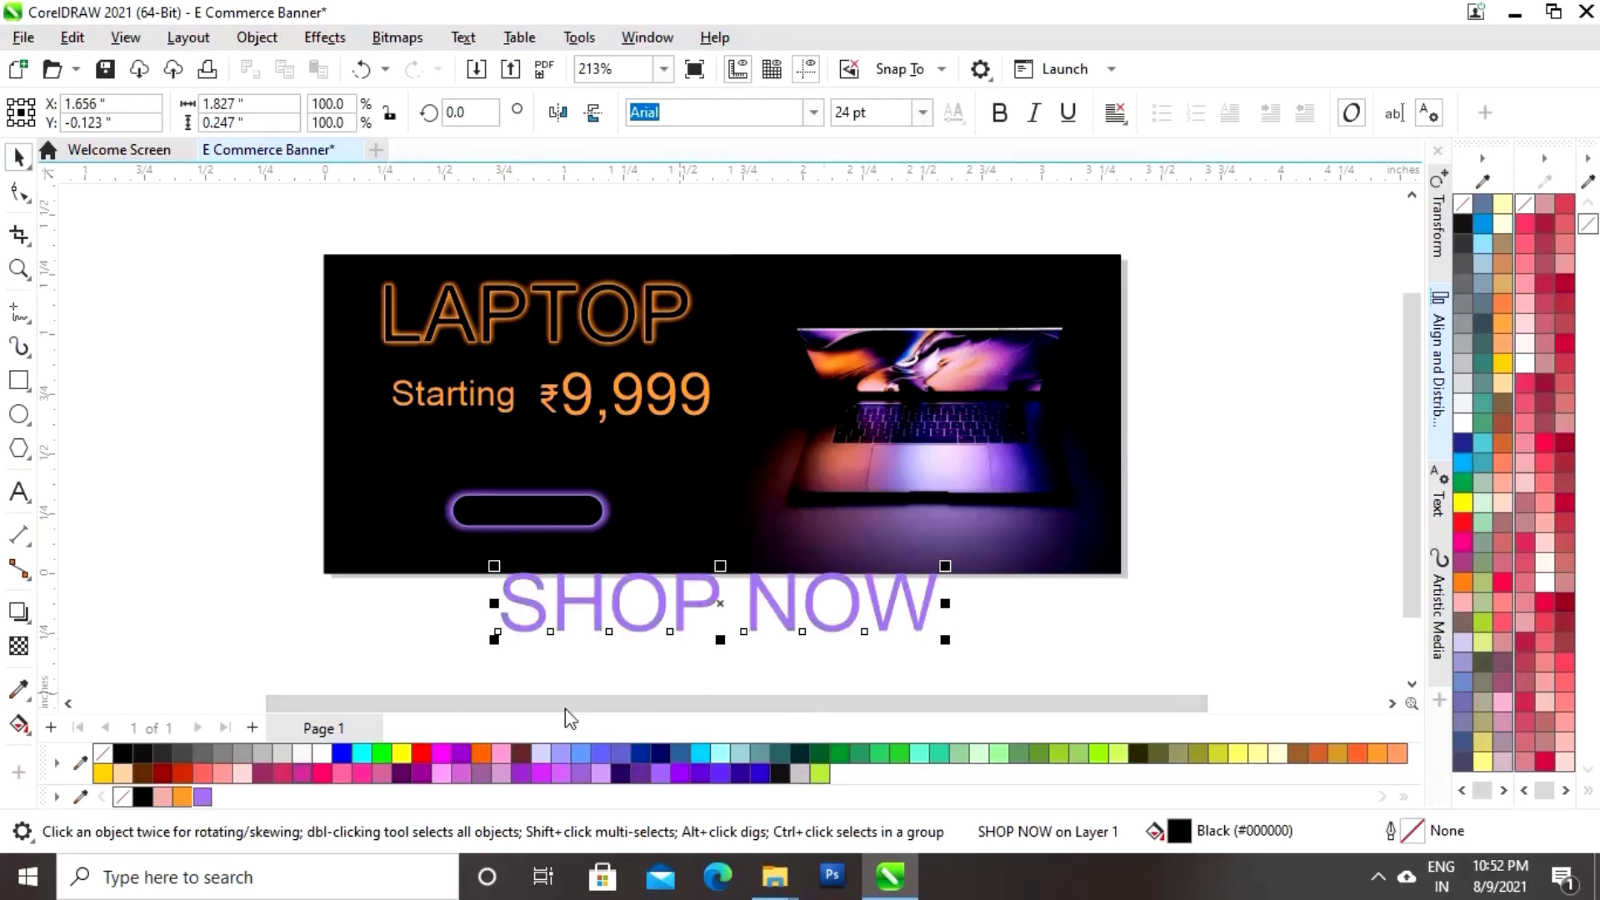
Shrink the SHOP NOW text to fit inside the purple button, center it there and make it bold
left_click_drag(947, 565, 525, 508)
left_click(999, 113)
left_click(667, 642)
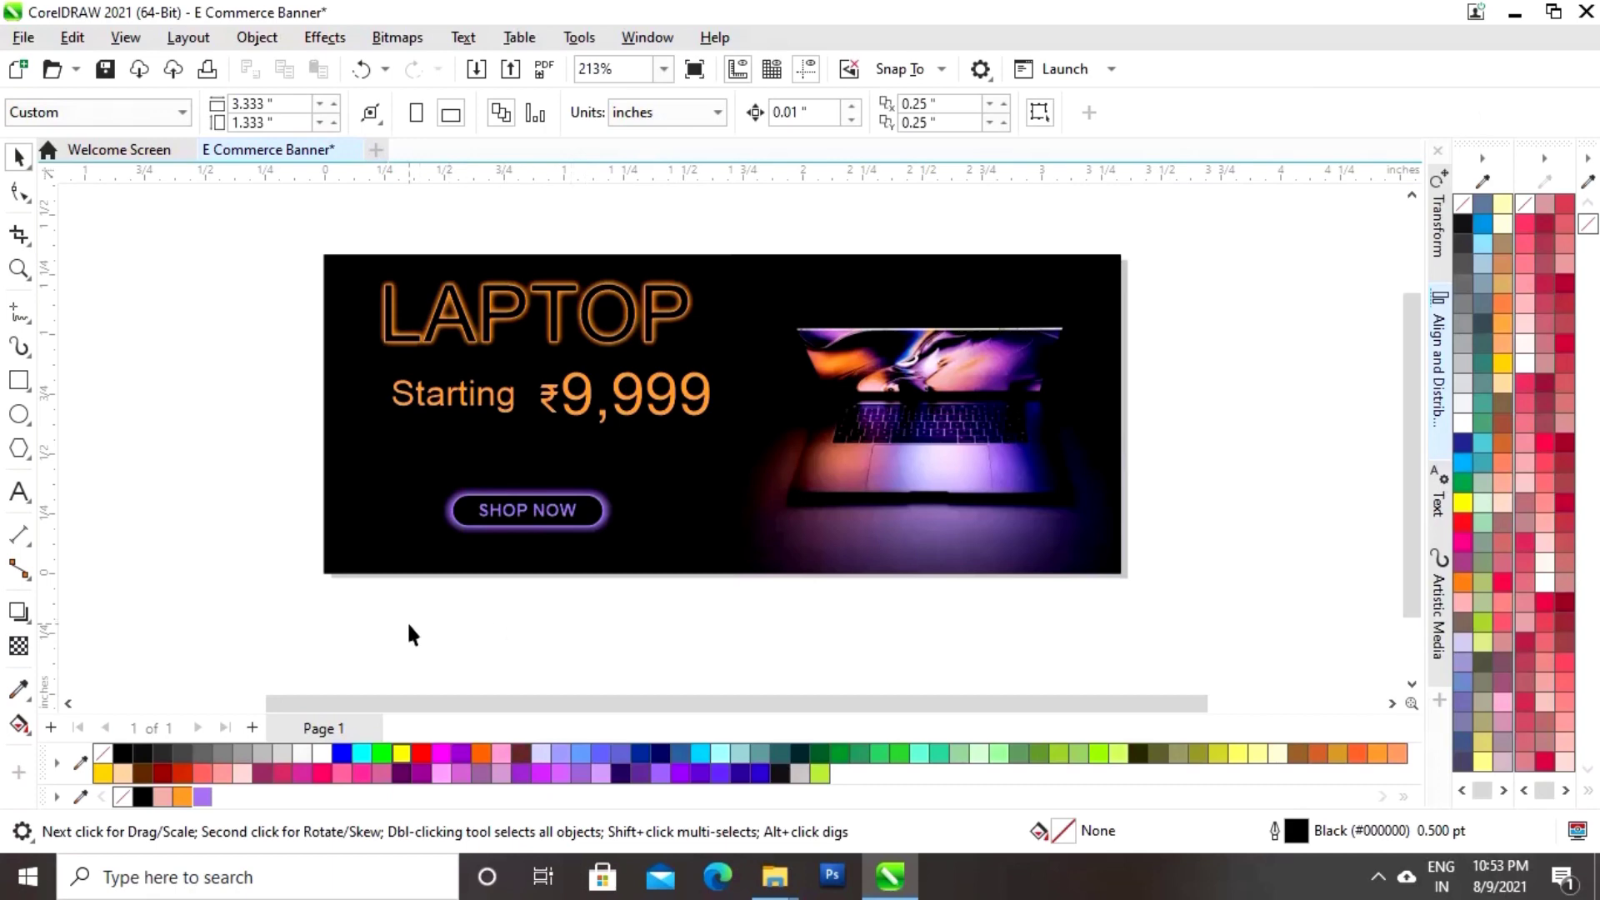
Align the SHOP NOW text, the outlined rounded rectangle and the blurred glow to each other on their horizontal and vertical centers
key("z")
left_click_drag(376, 469, 744, 598)
key("space")
left_click(825, 356)
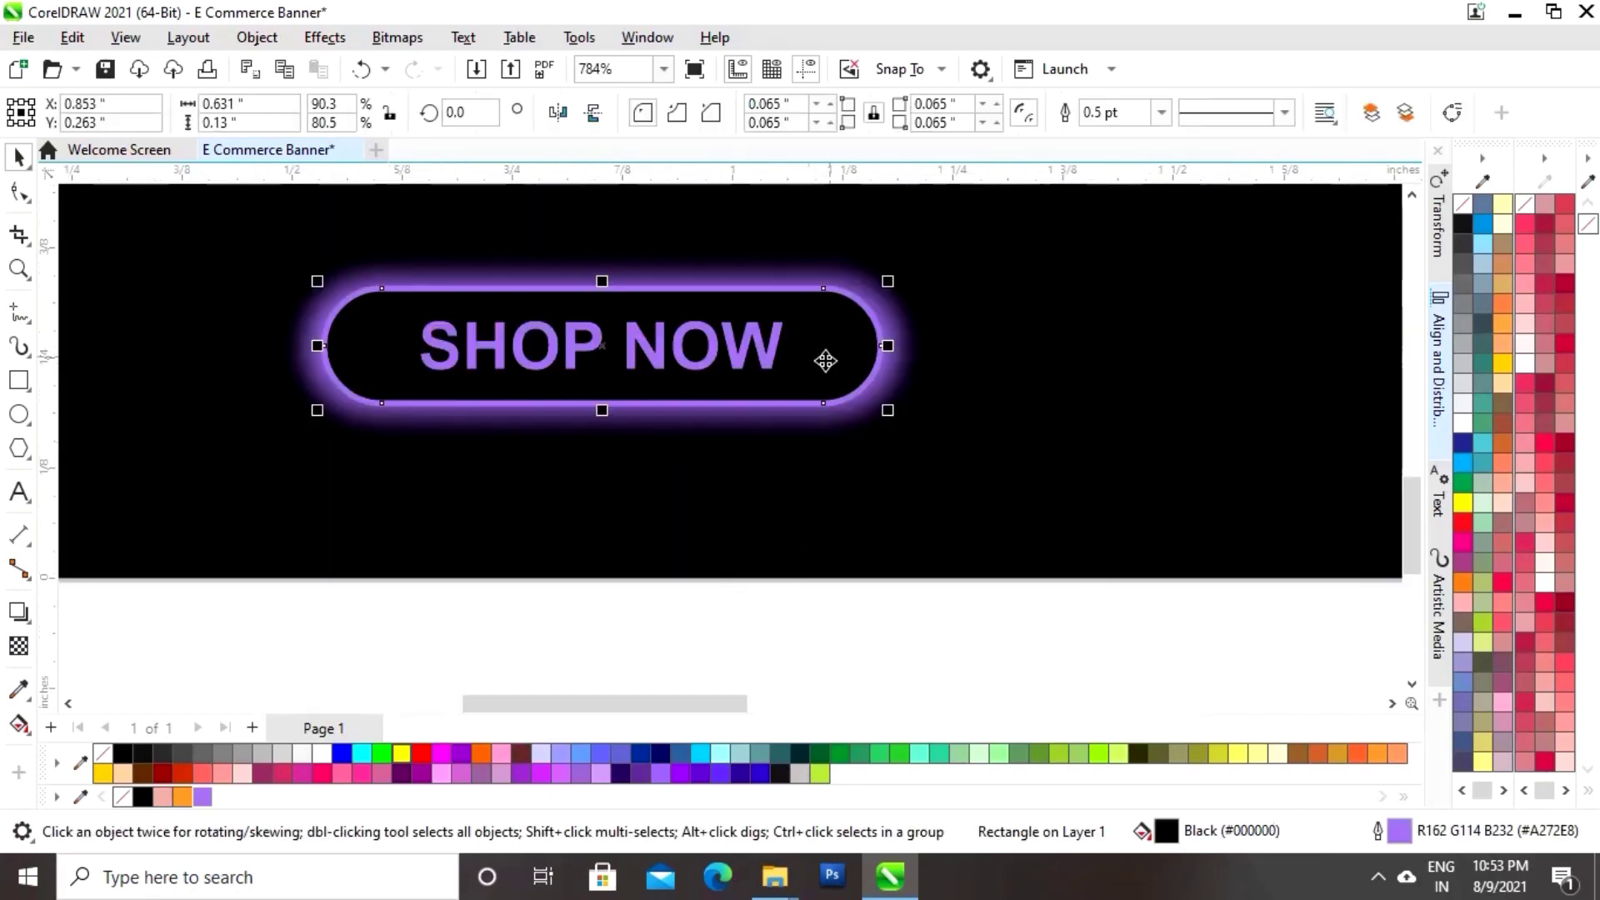
left_click(766, 348, "shift")
left_click(893, 345, "shift")
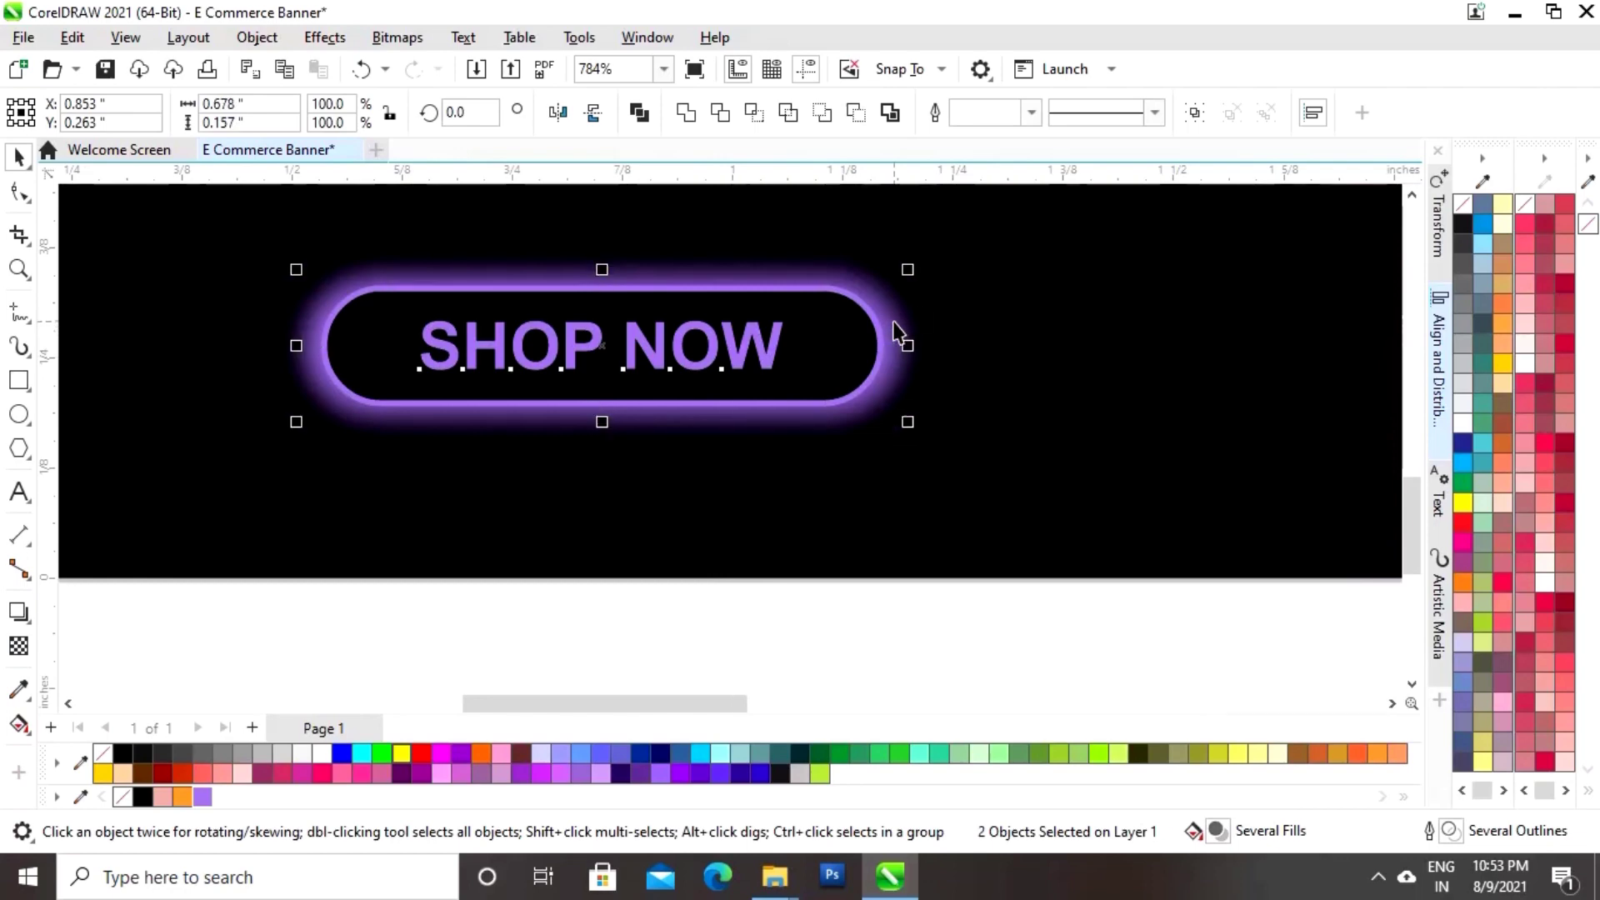
left_click(1435, 406)
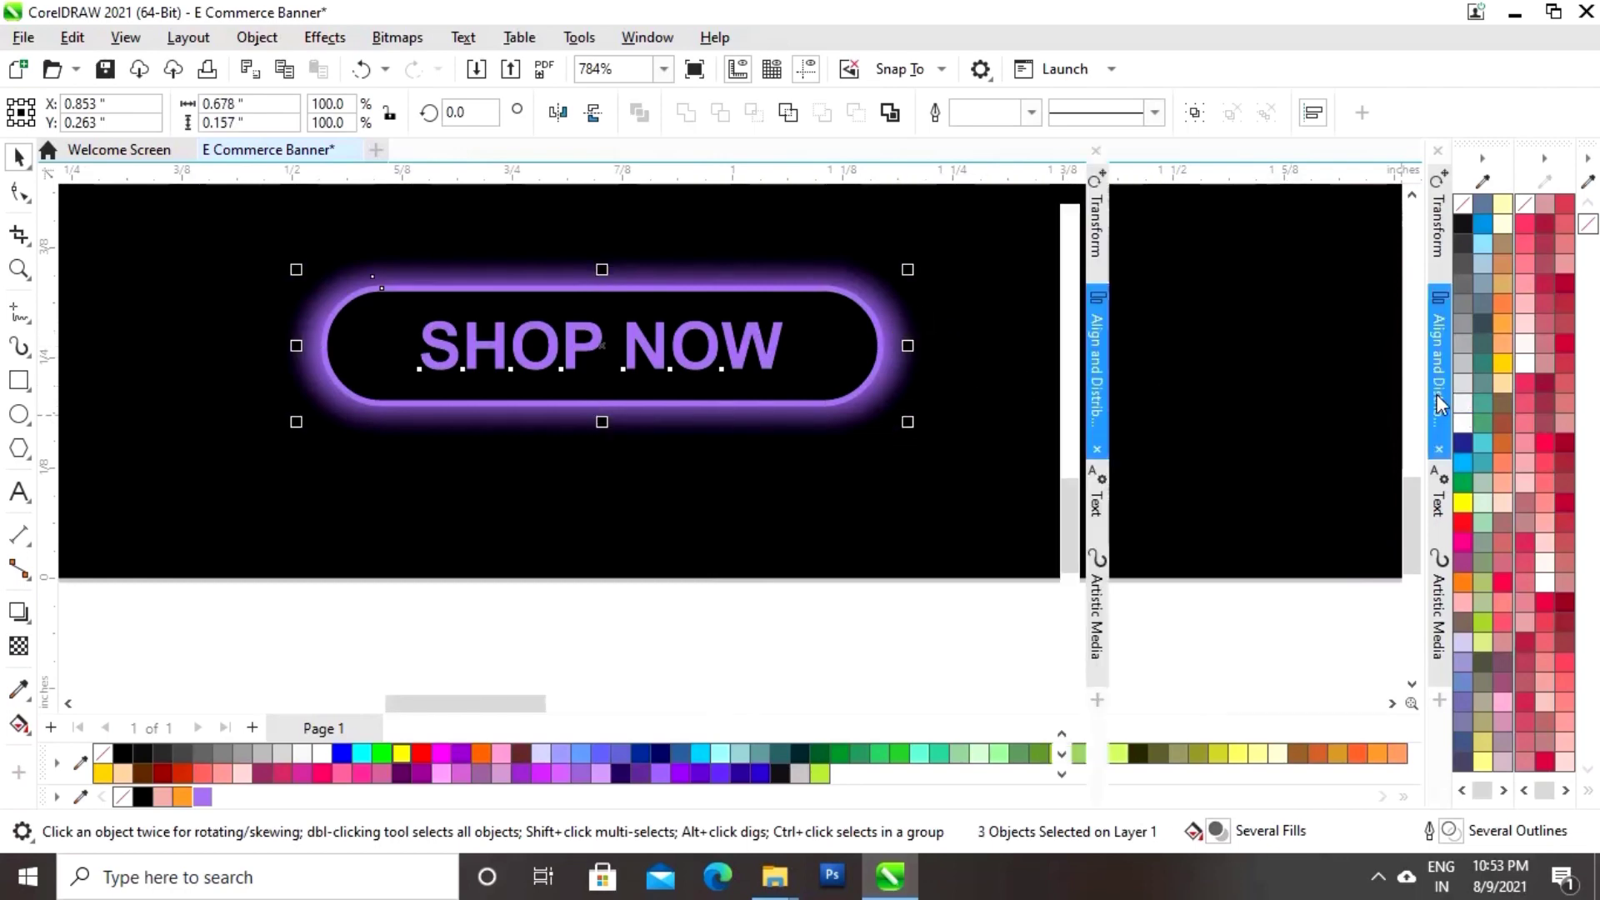
left_click(1138, 218)
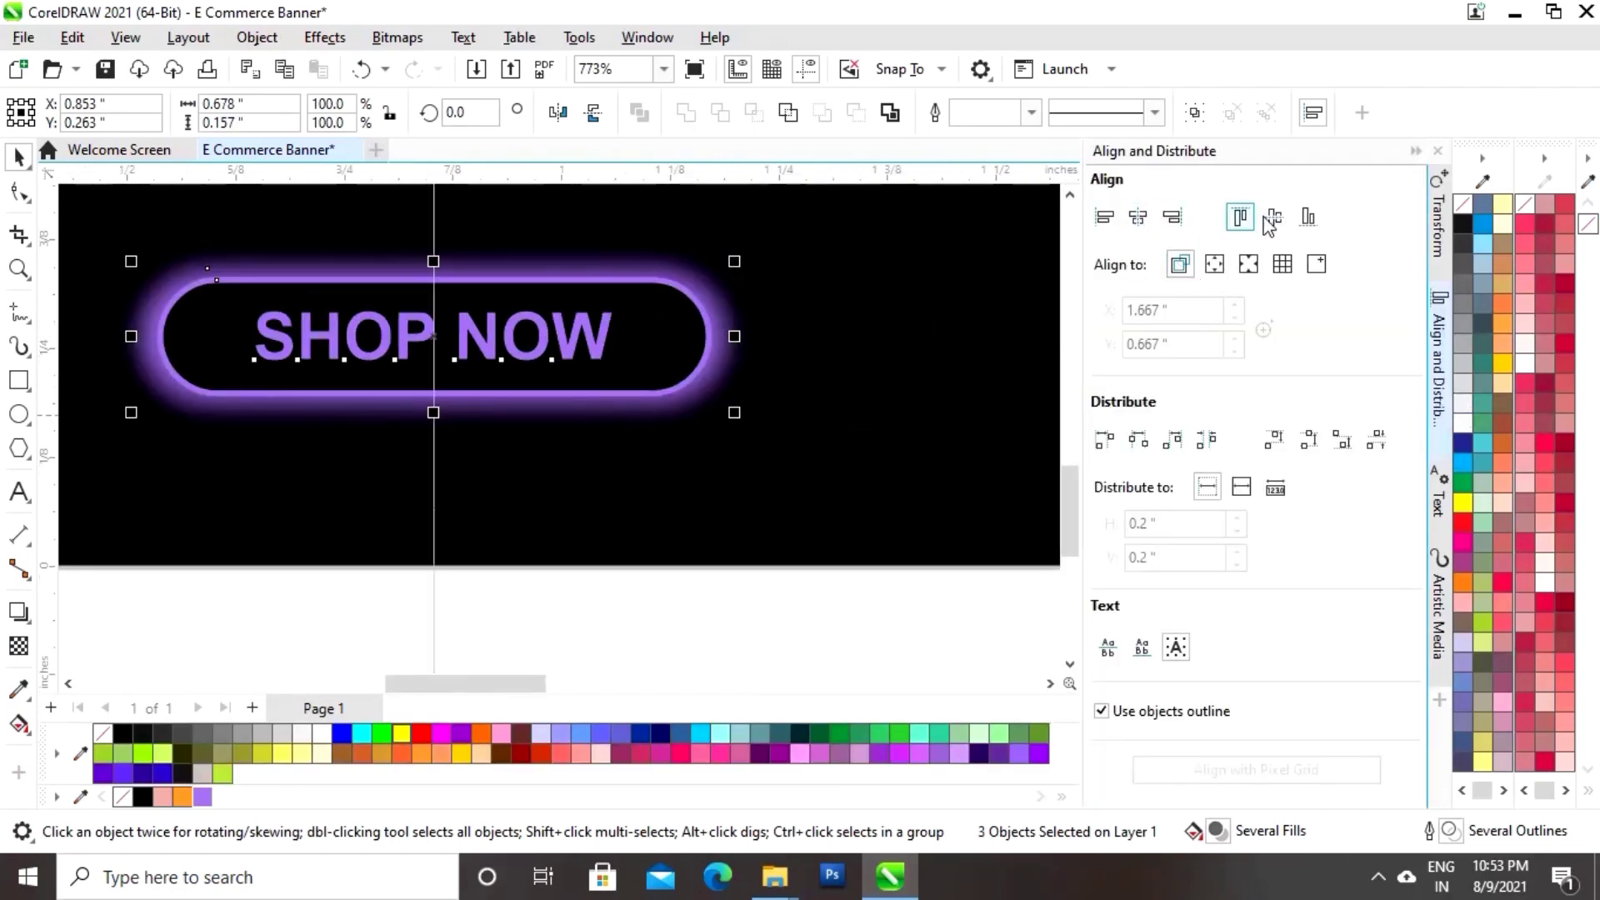
left_click(1274, 216)
left_click(1437, 151)
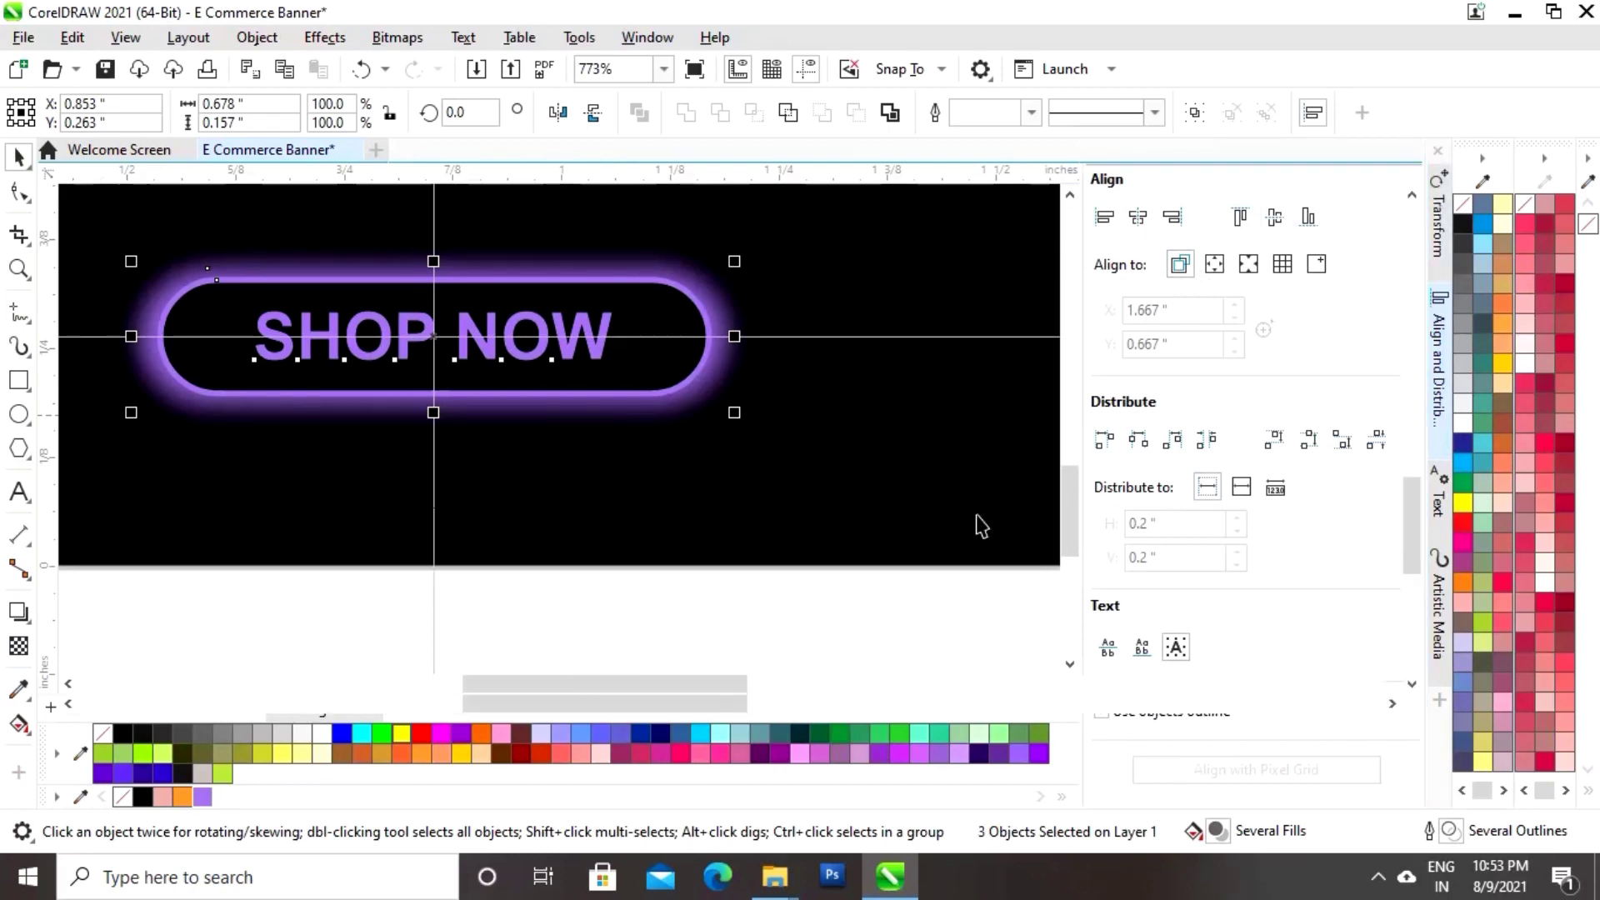
left_click(970, 646)
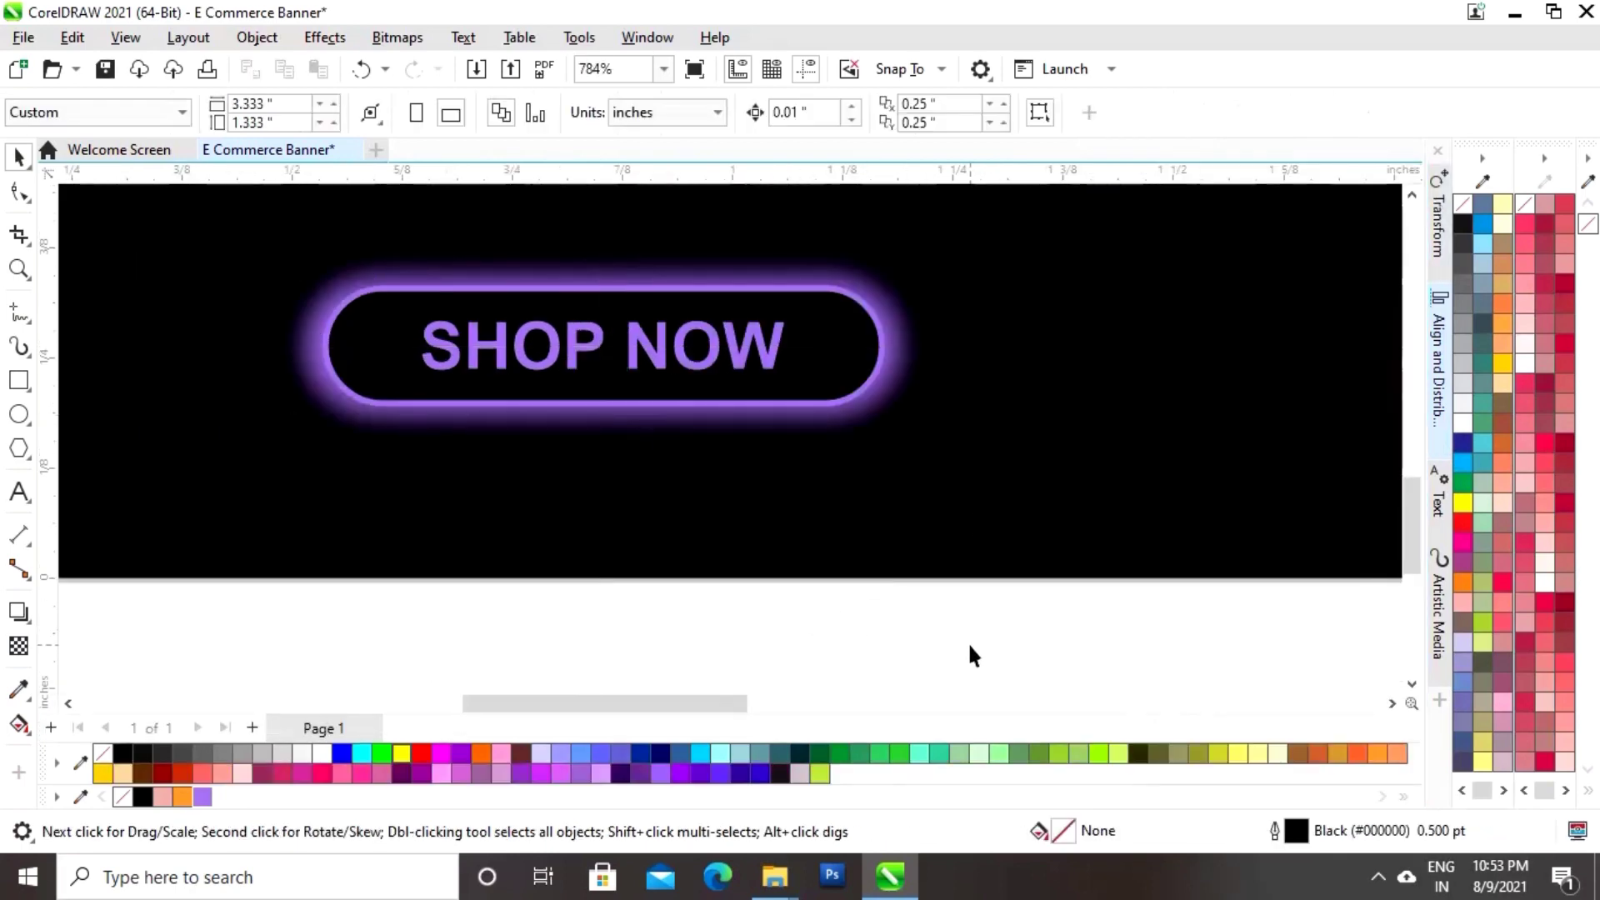
key("shift+F4")
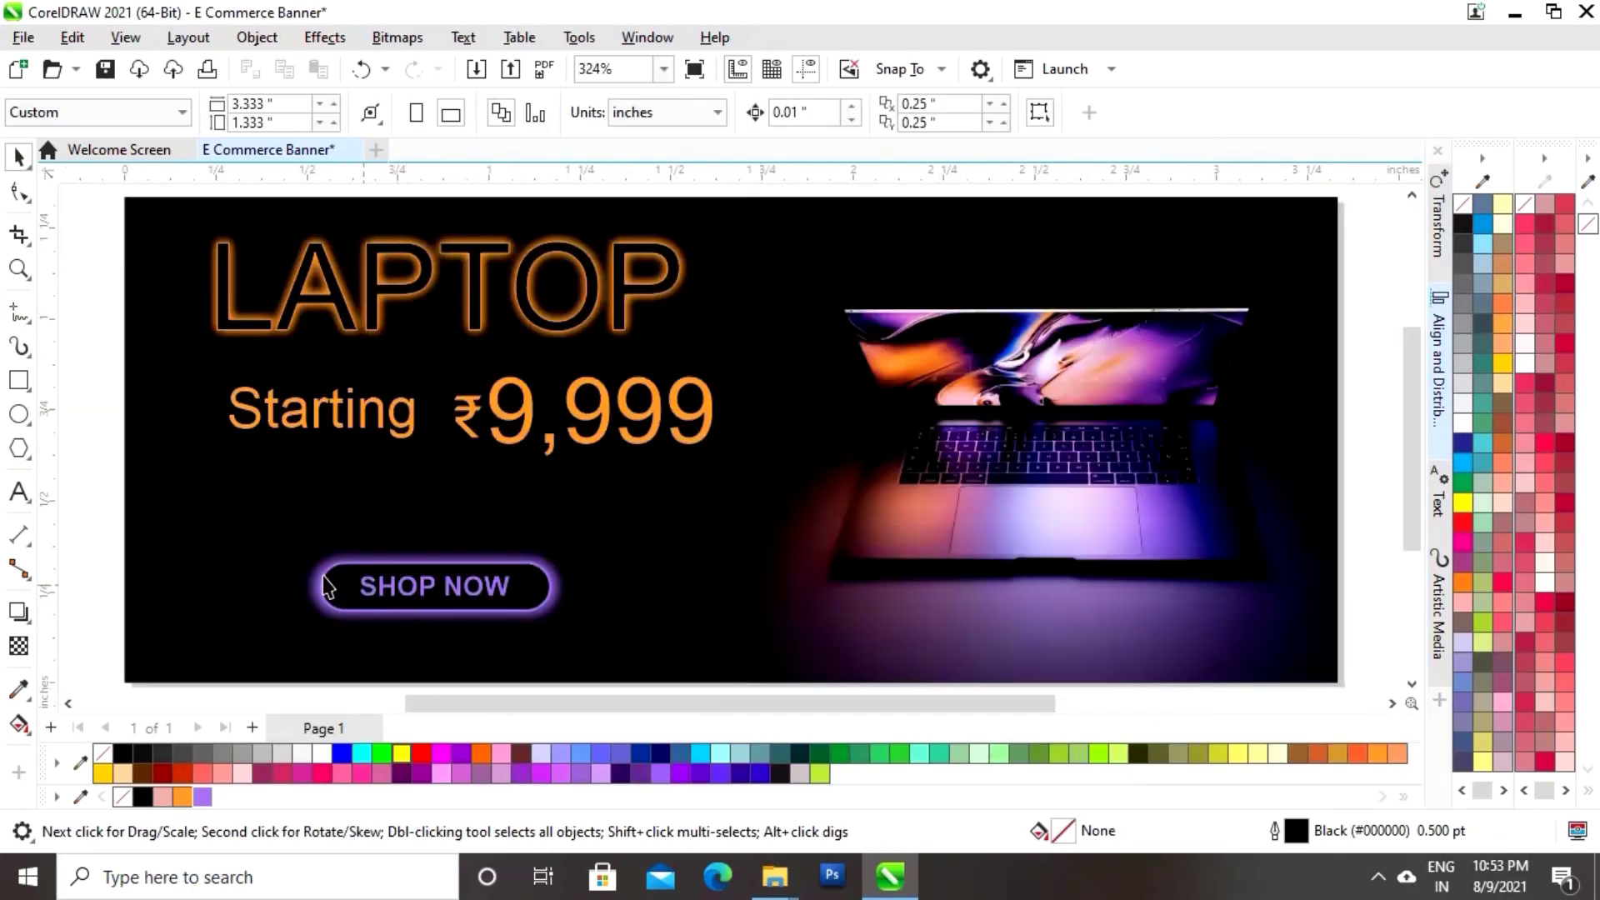
left_click(18, 491)
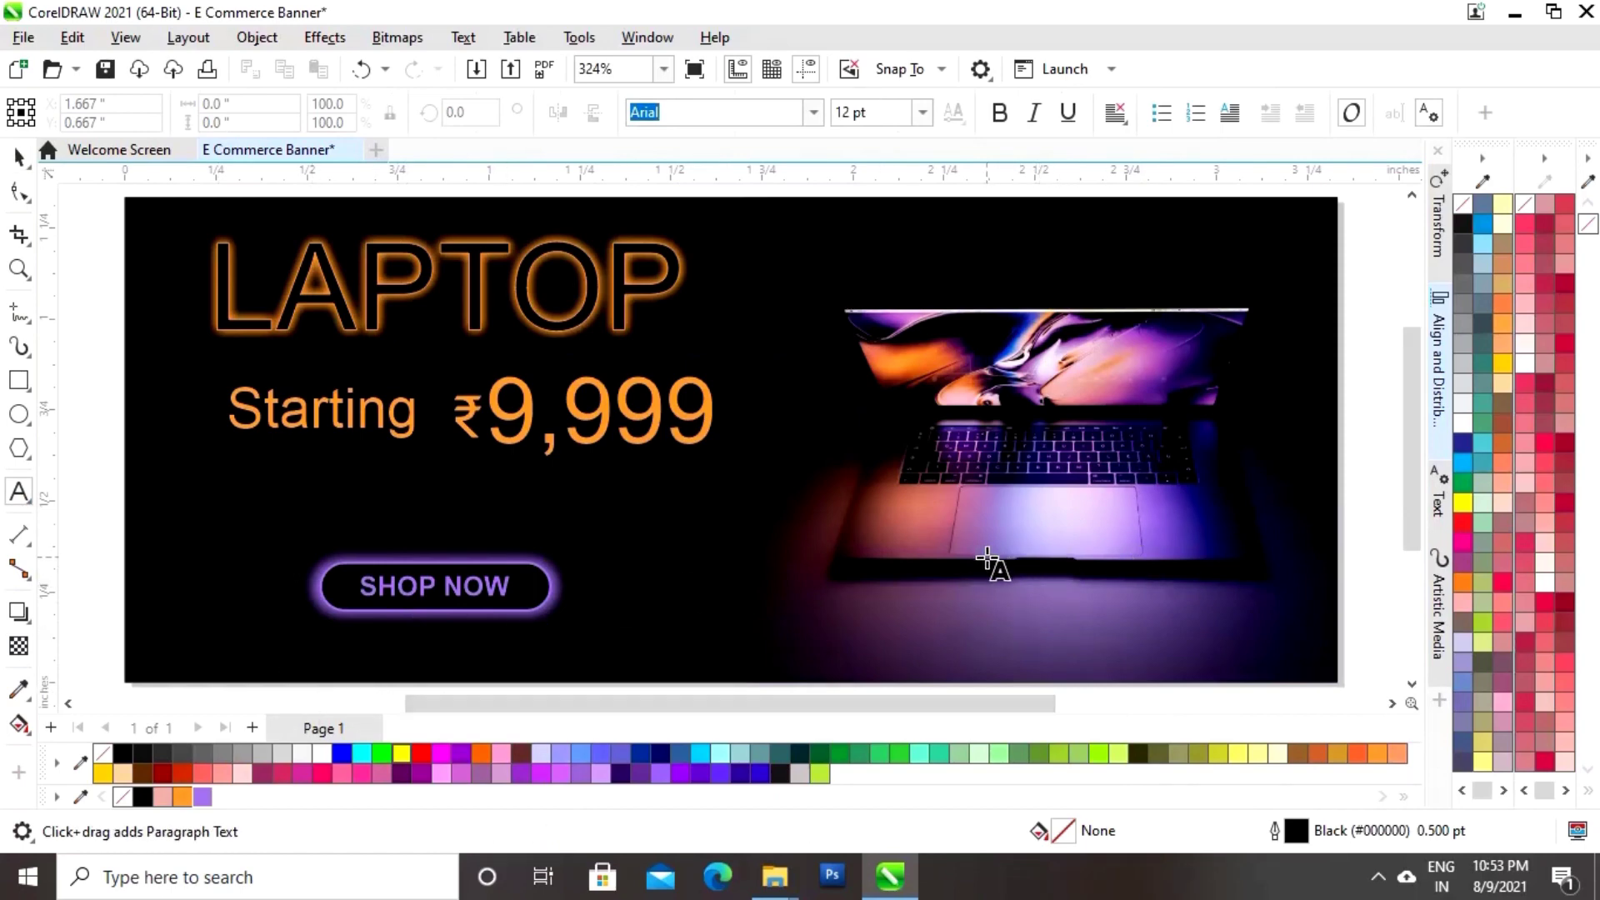
scroll(991, 560, "down", 2)
key("z")
left_click_drag(521, 354, 1199, 677)
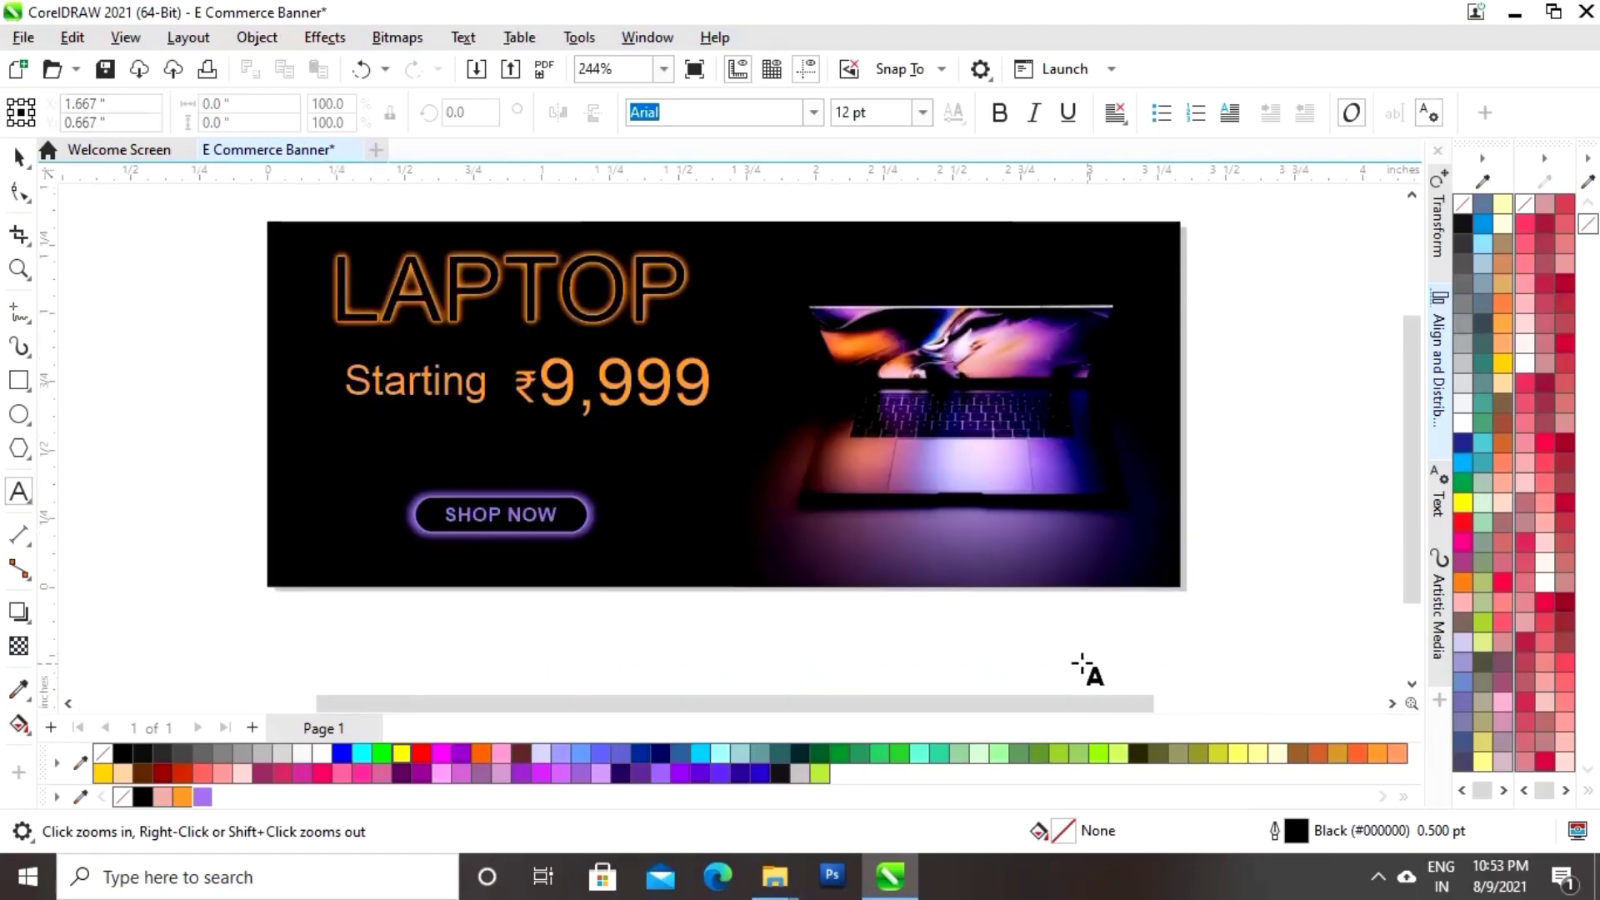
left_click(383, 642)
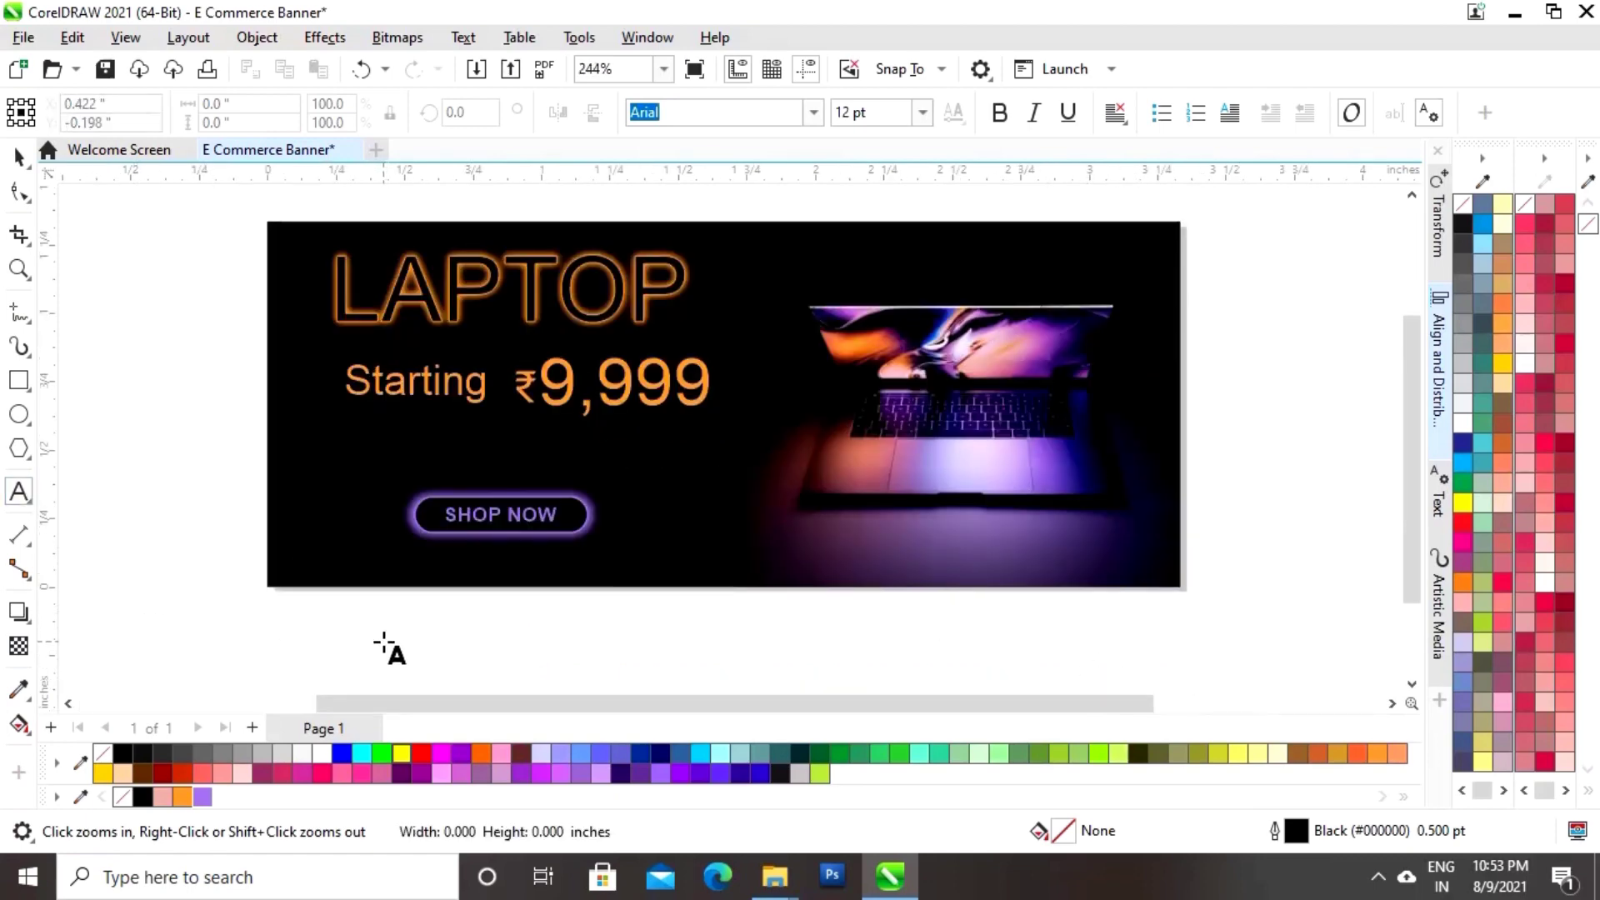
type("w")
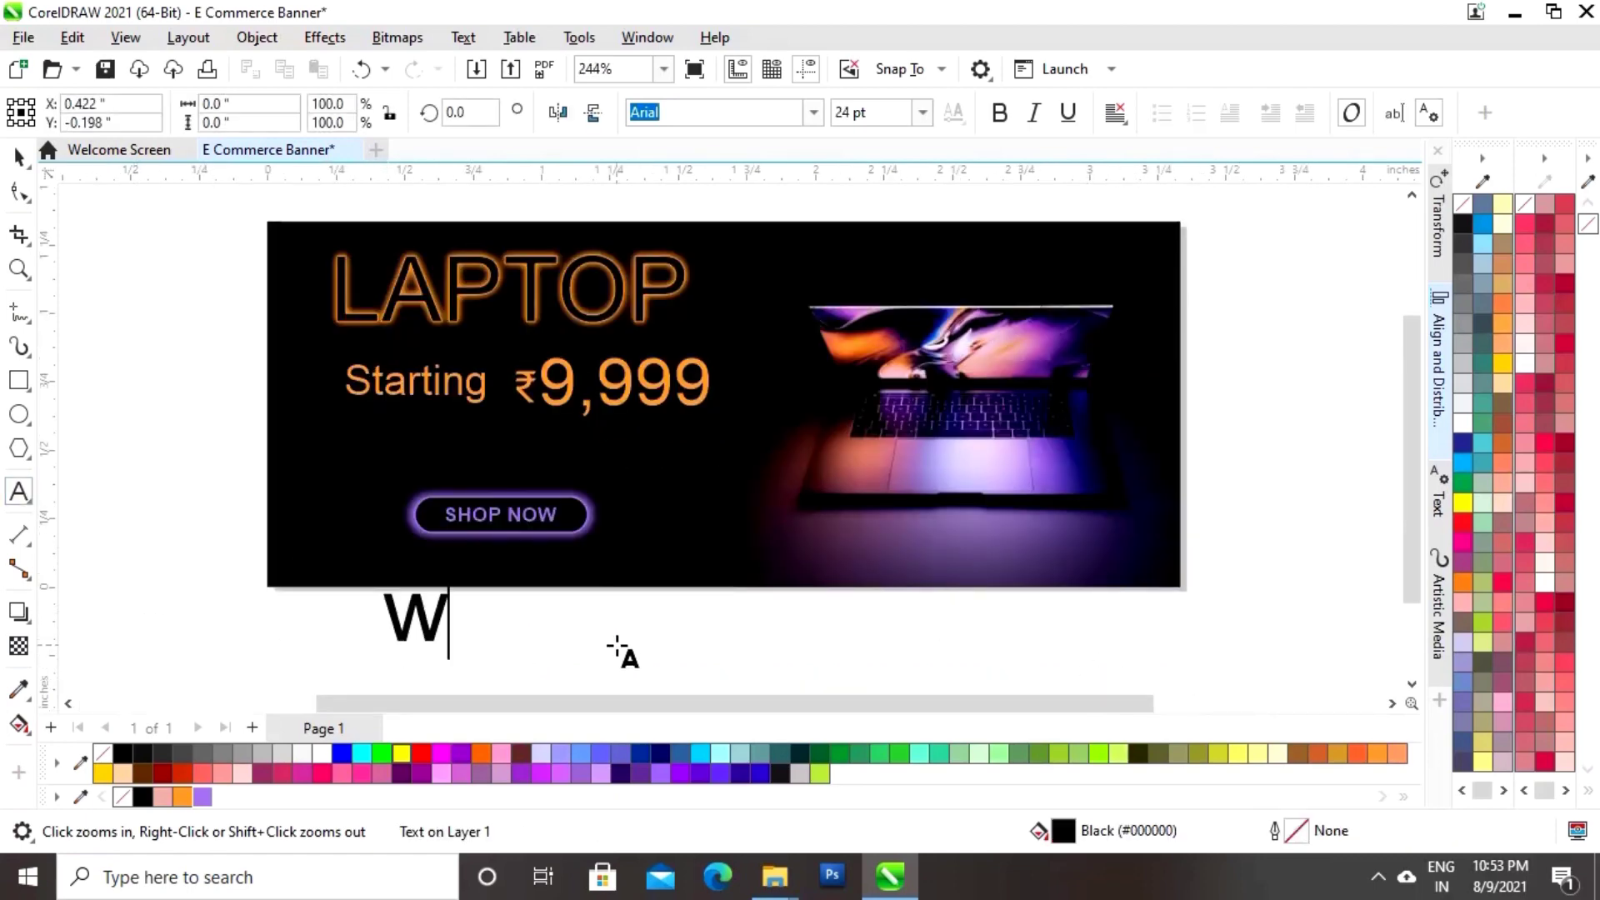
type("ww.")
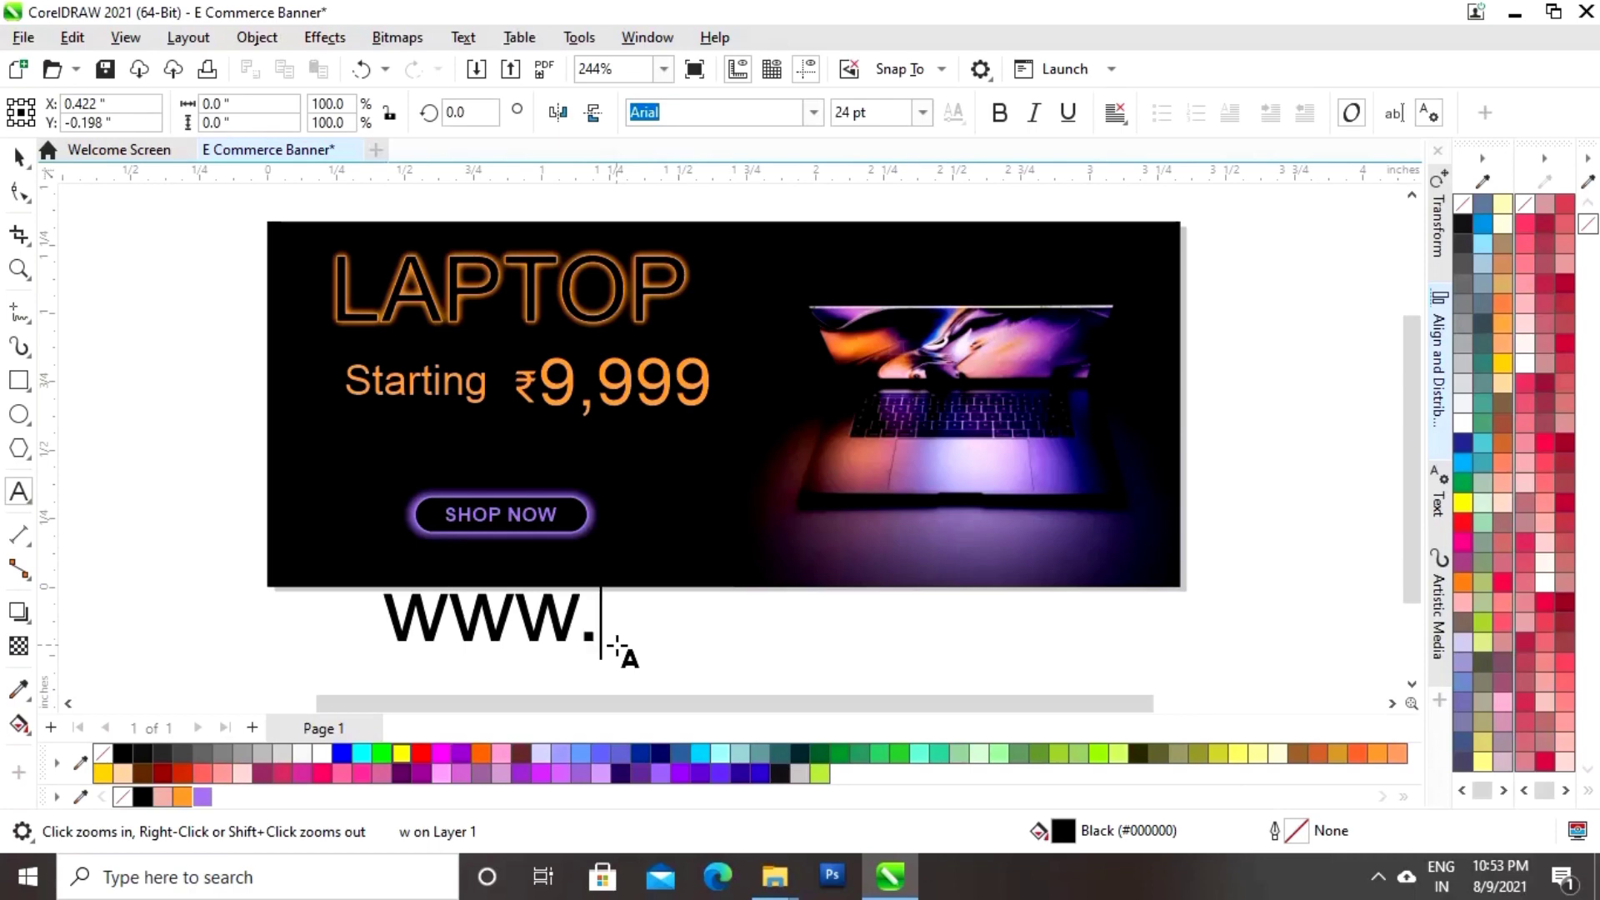
type("onli")
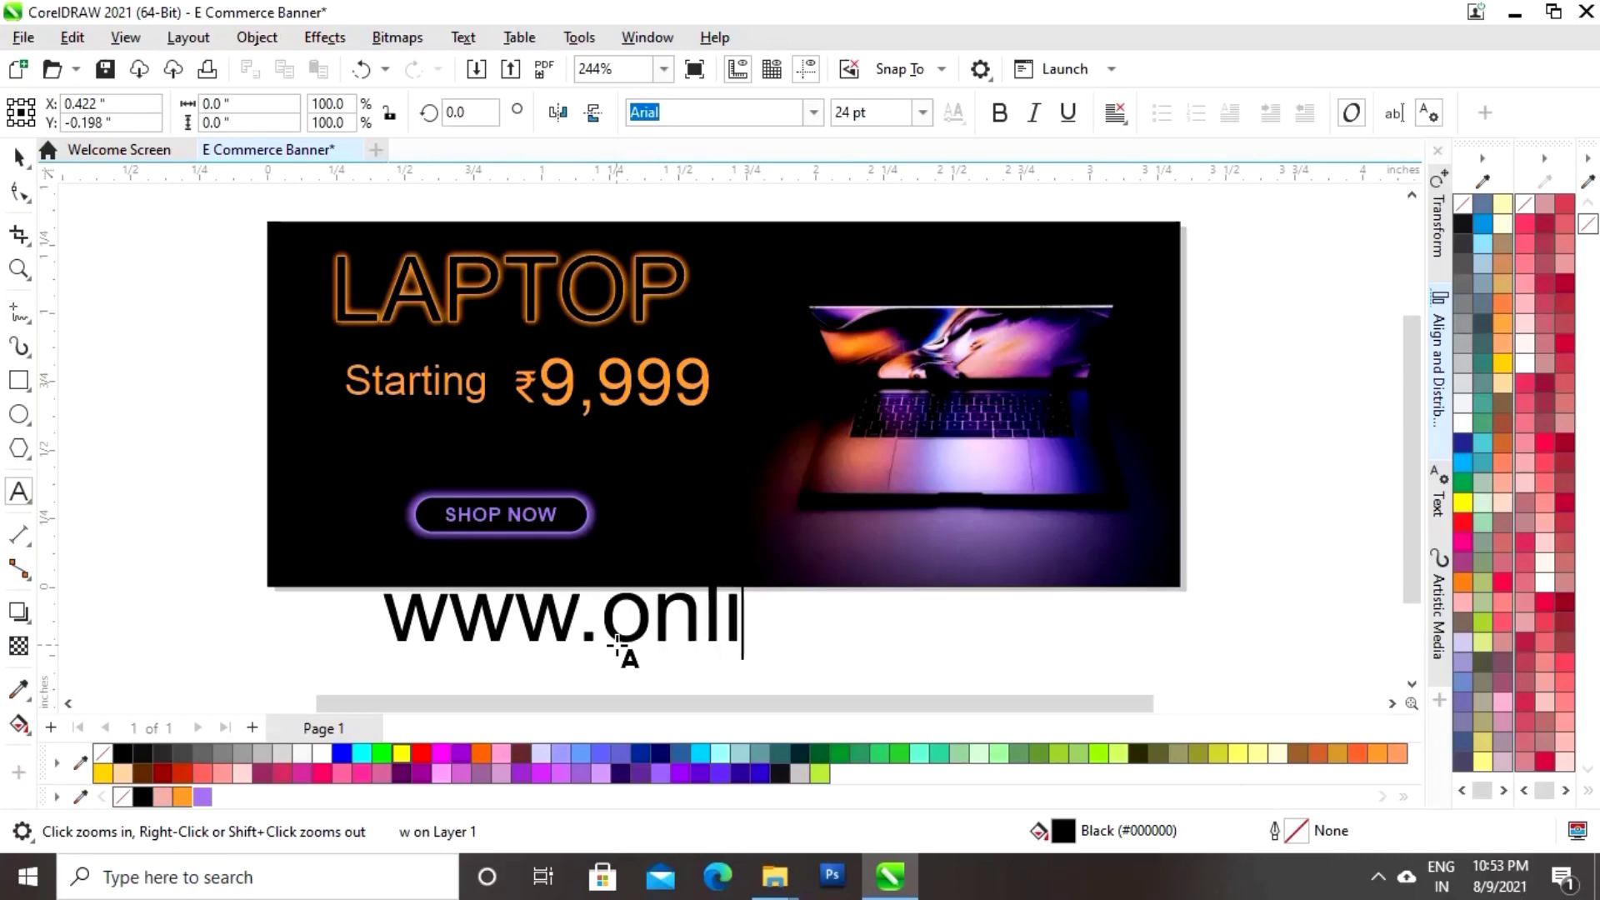
type("ne")
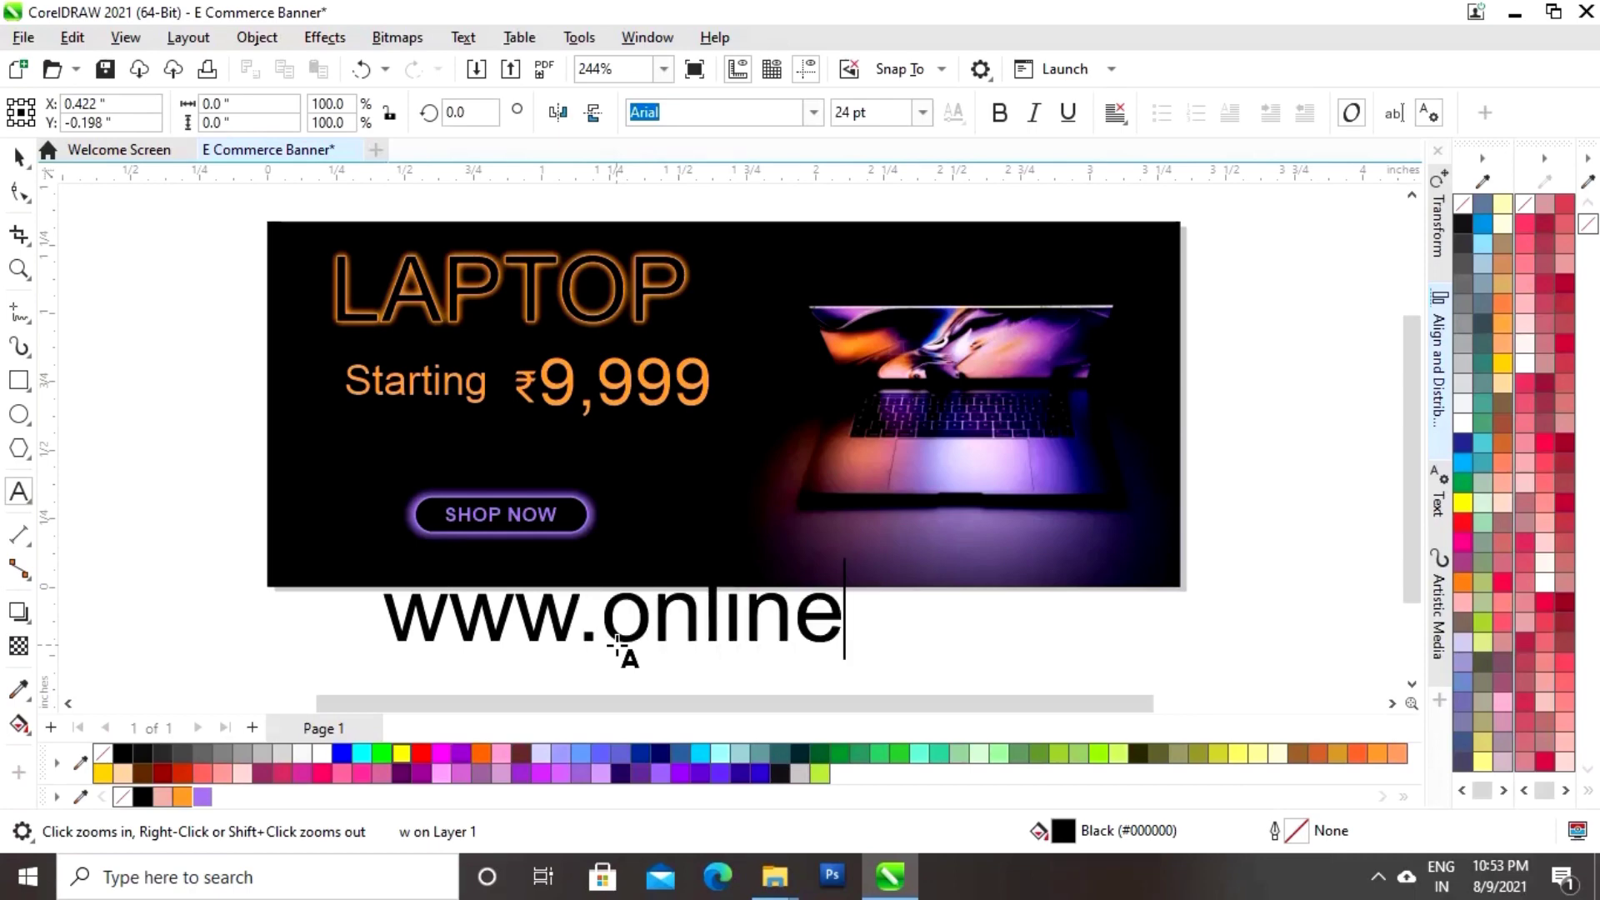
type("s")
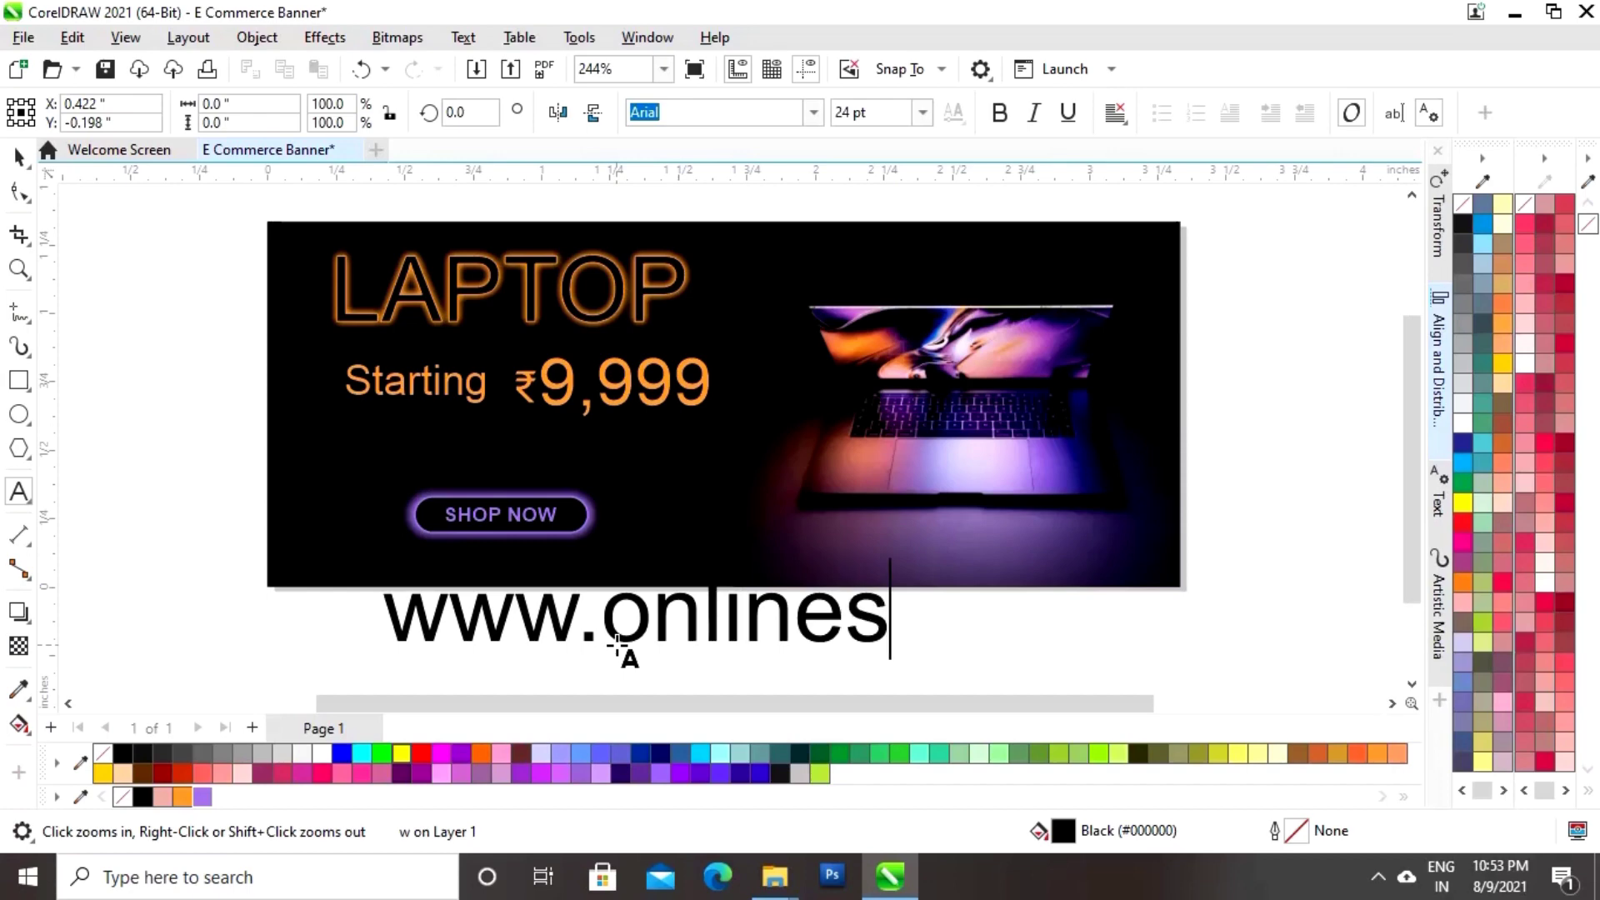
type("hoppi")
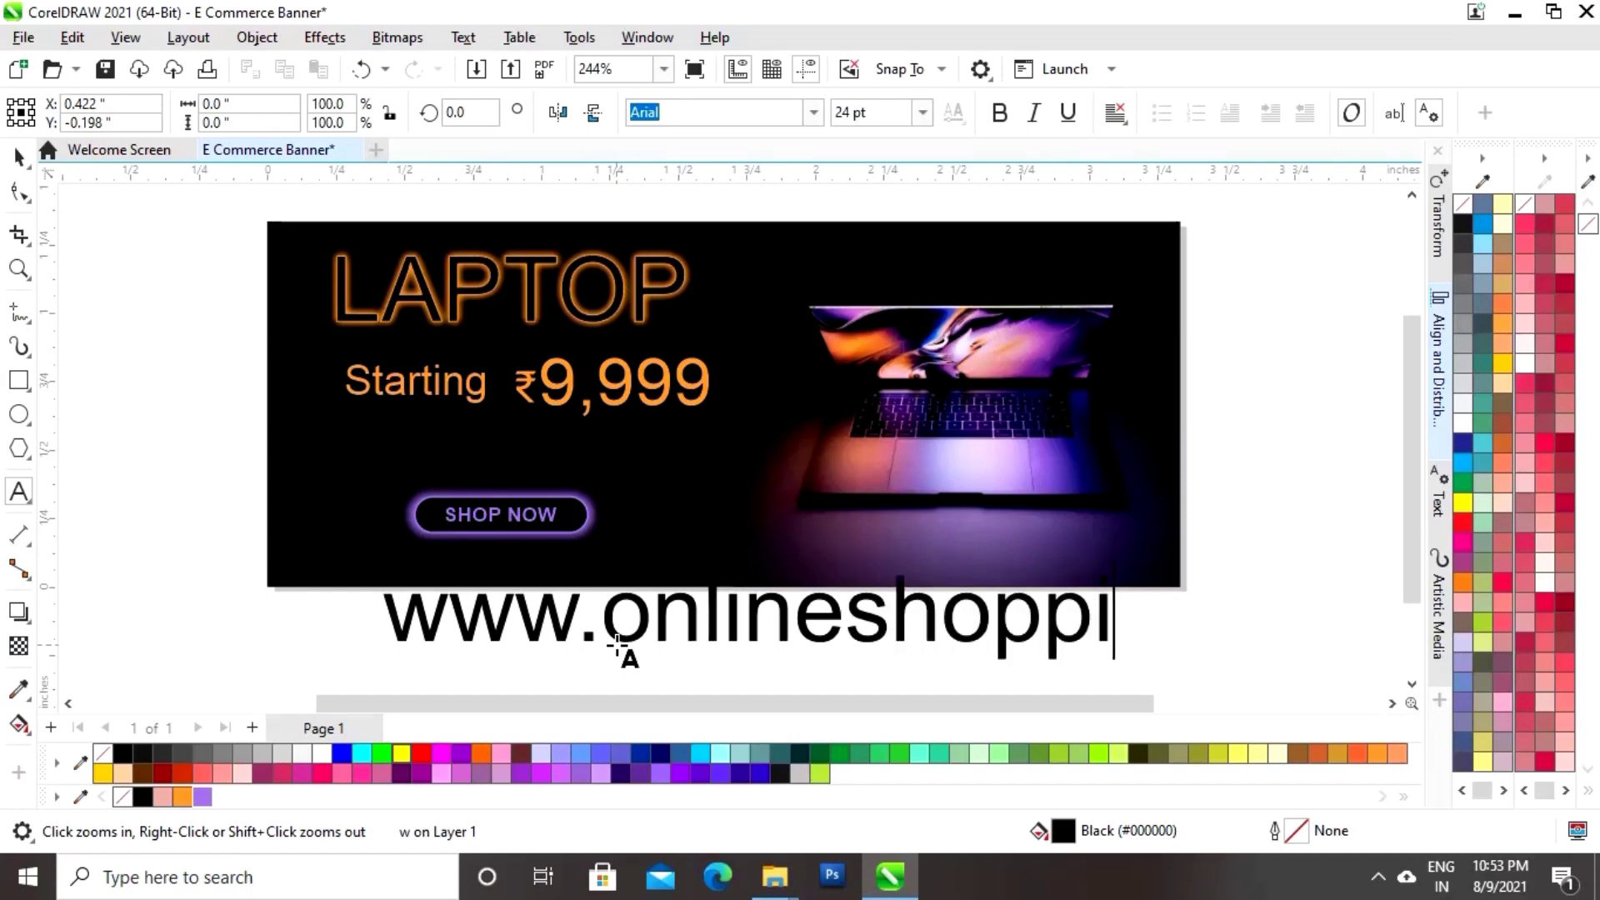
type("ng")
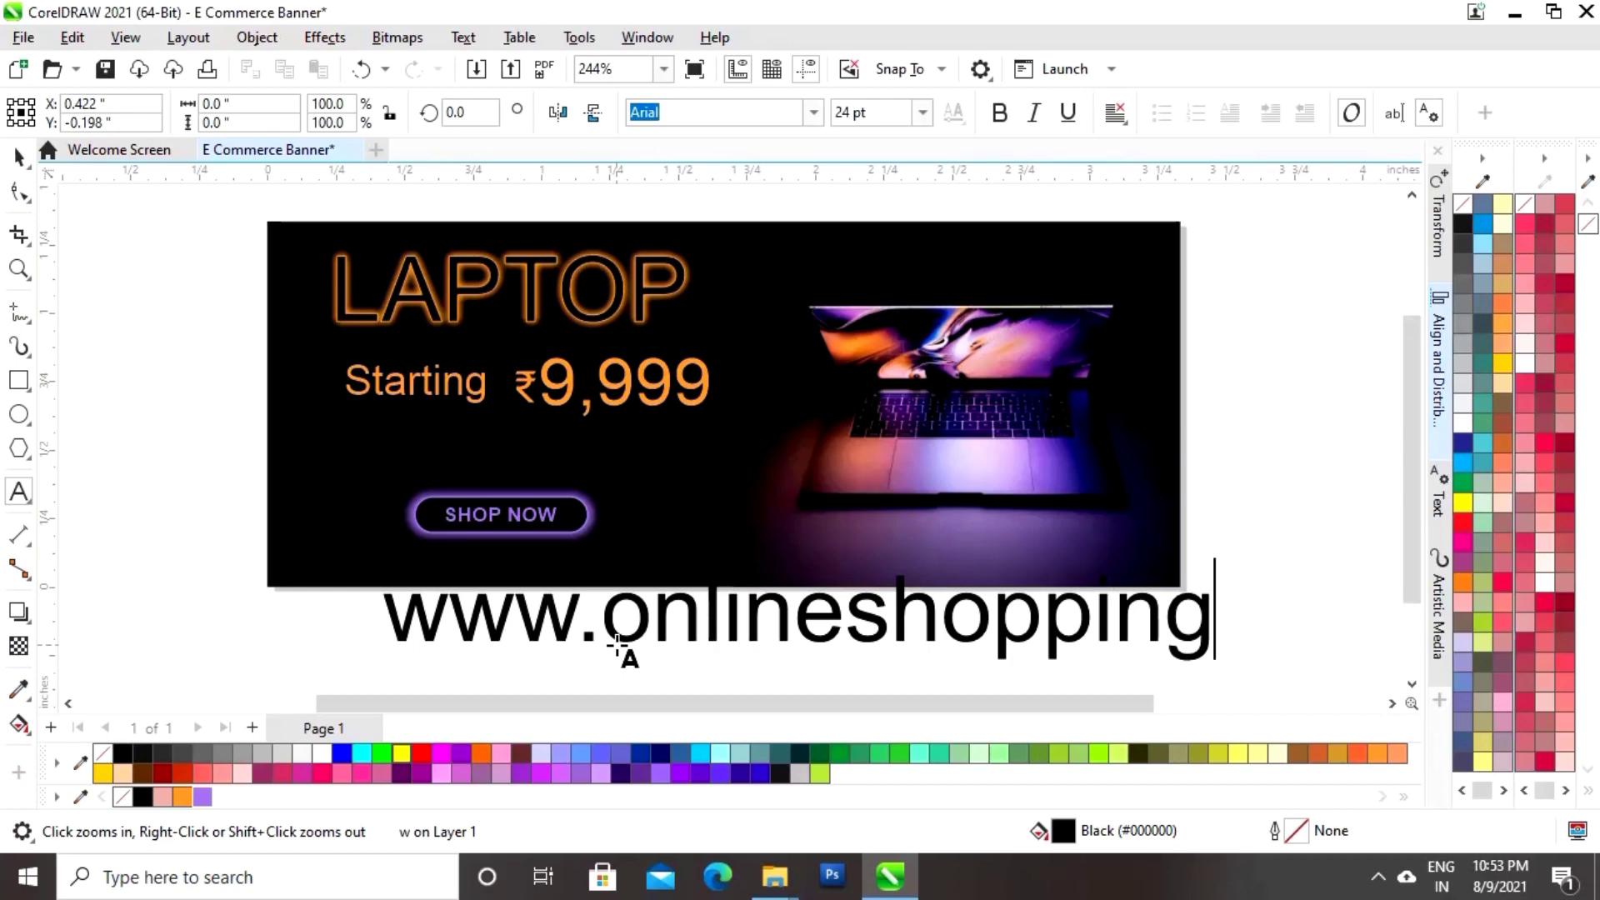
type(".com")
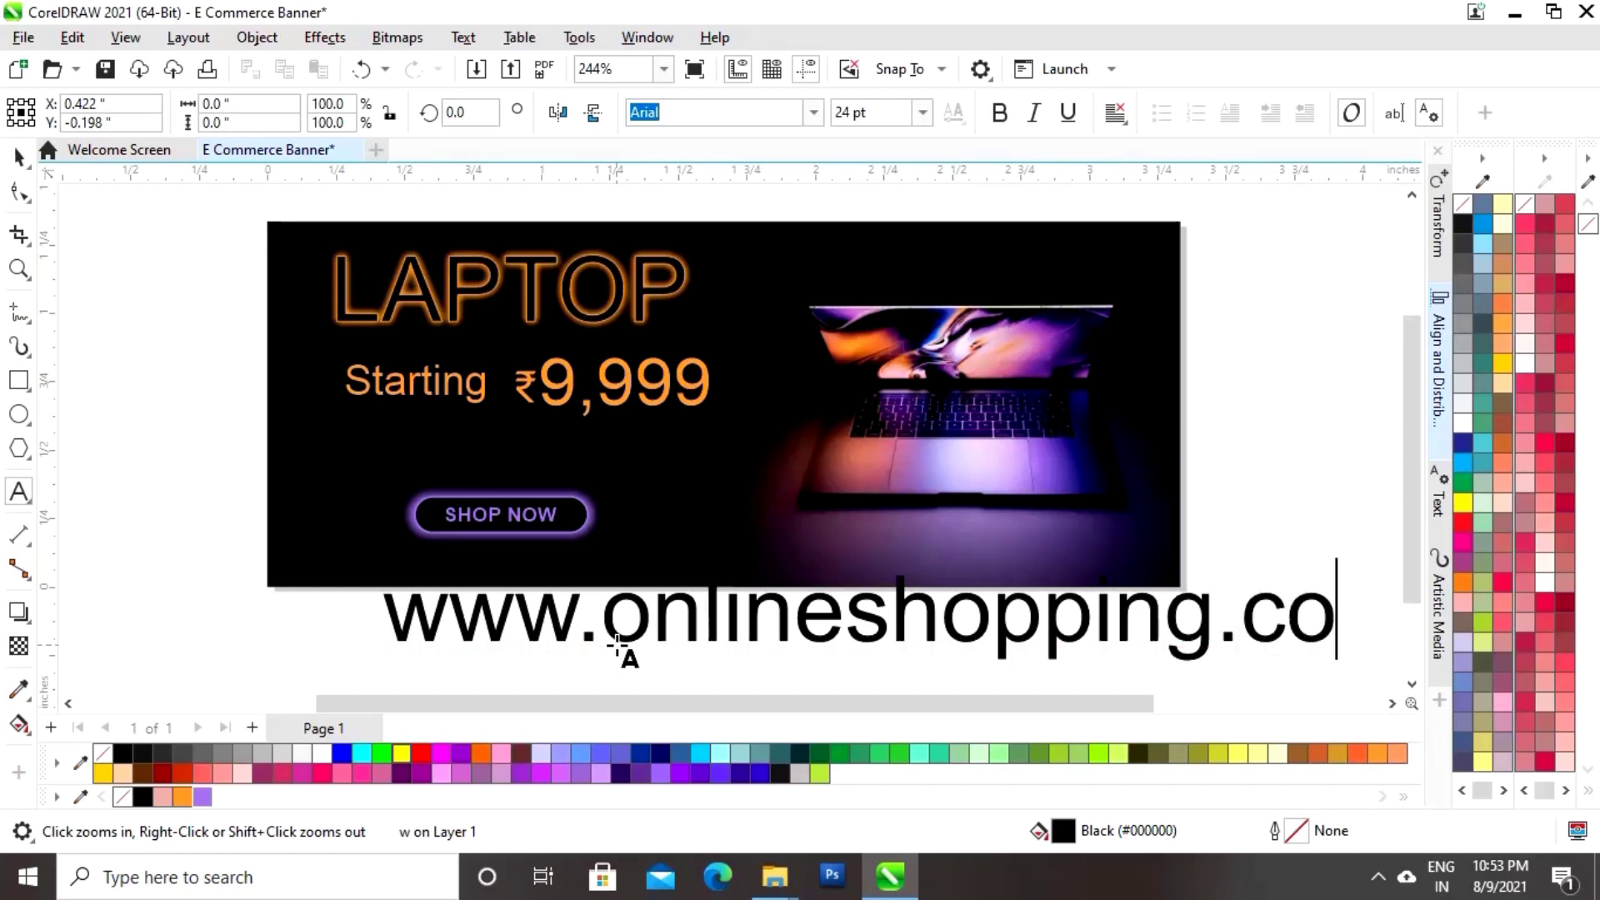
left_click(19, 157)
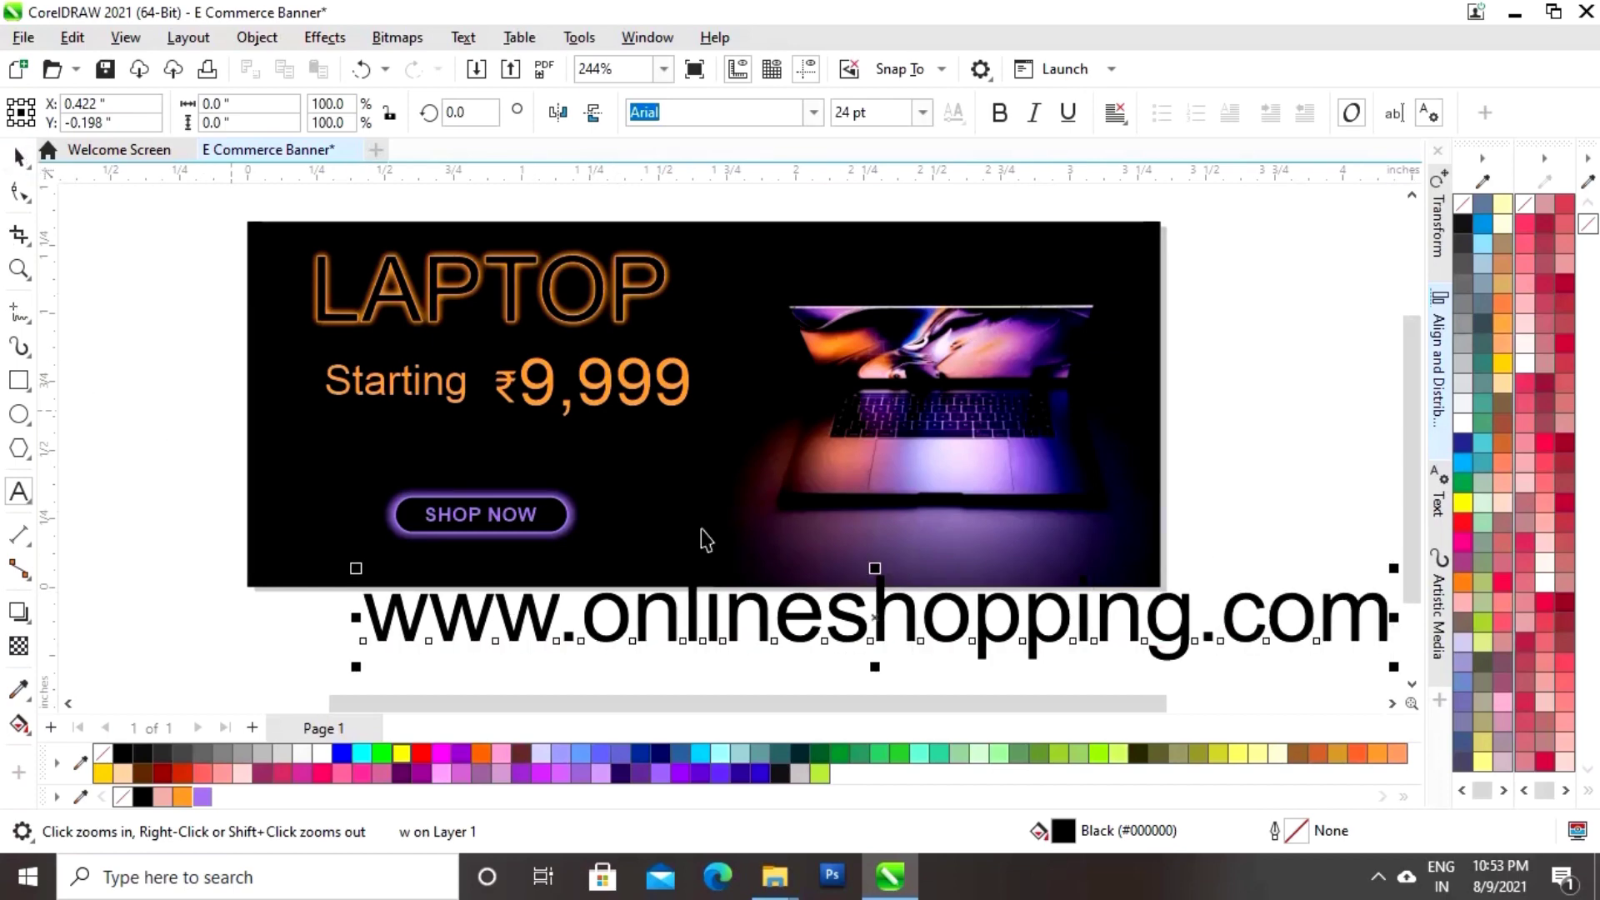
left_click(203, 796)
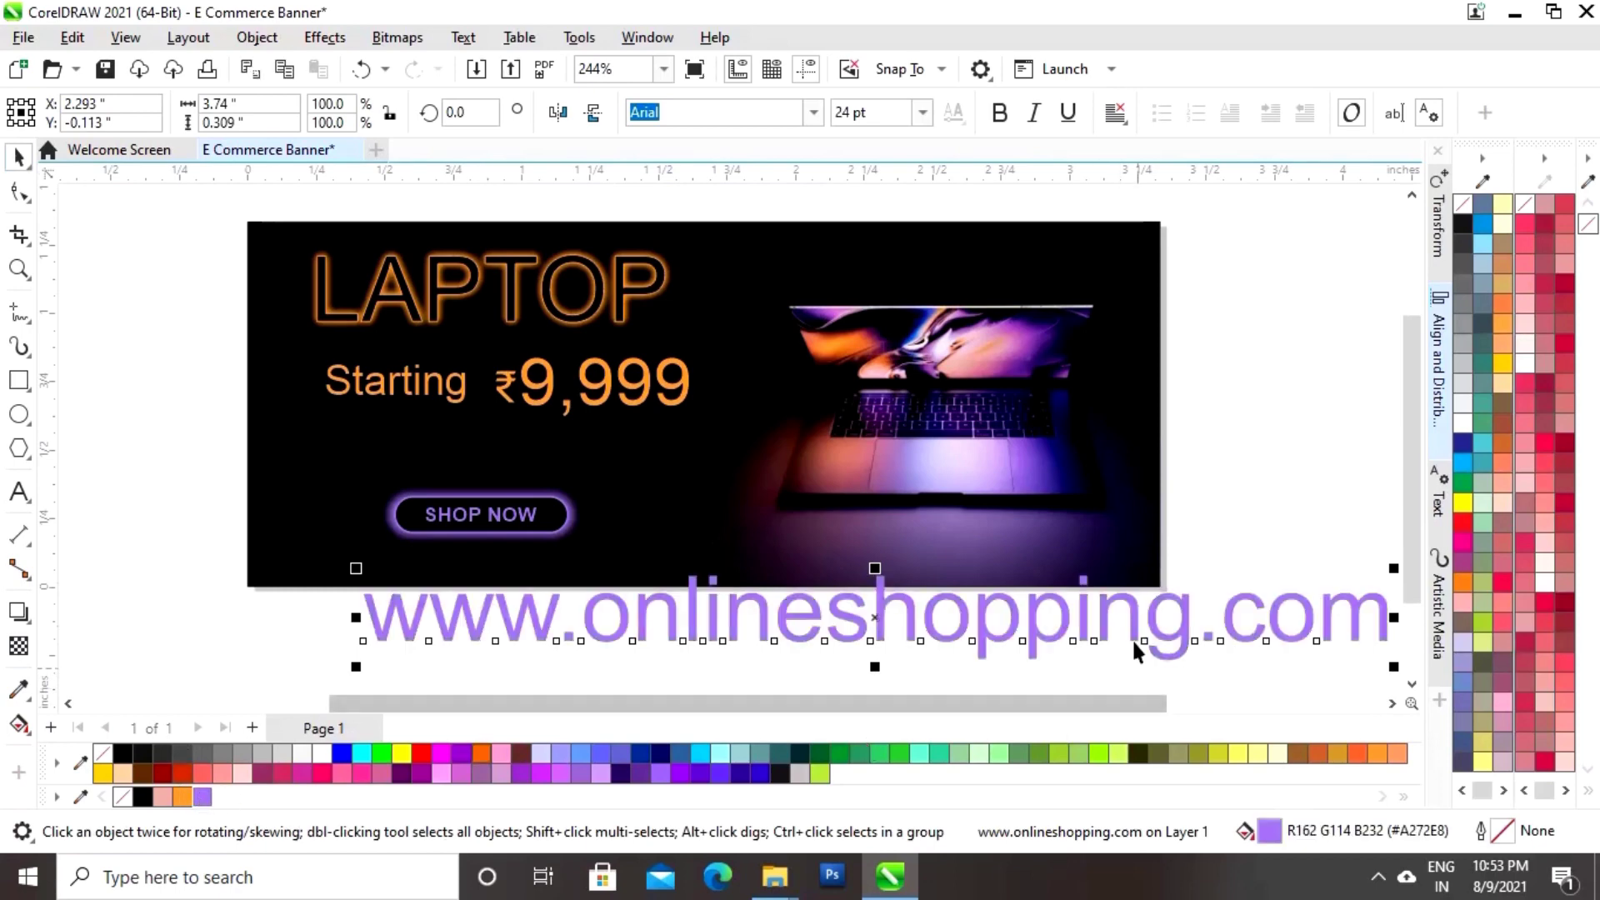
Scale the web address down to about 0.726 × 0.06 inch and place it just beneath the SHOP NOW button
left_click(1040, 623)
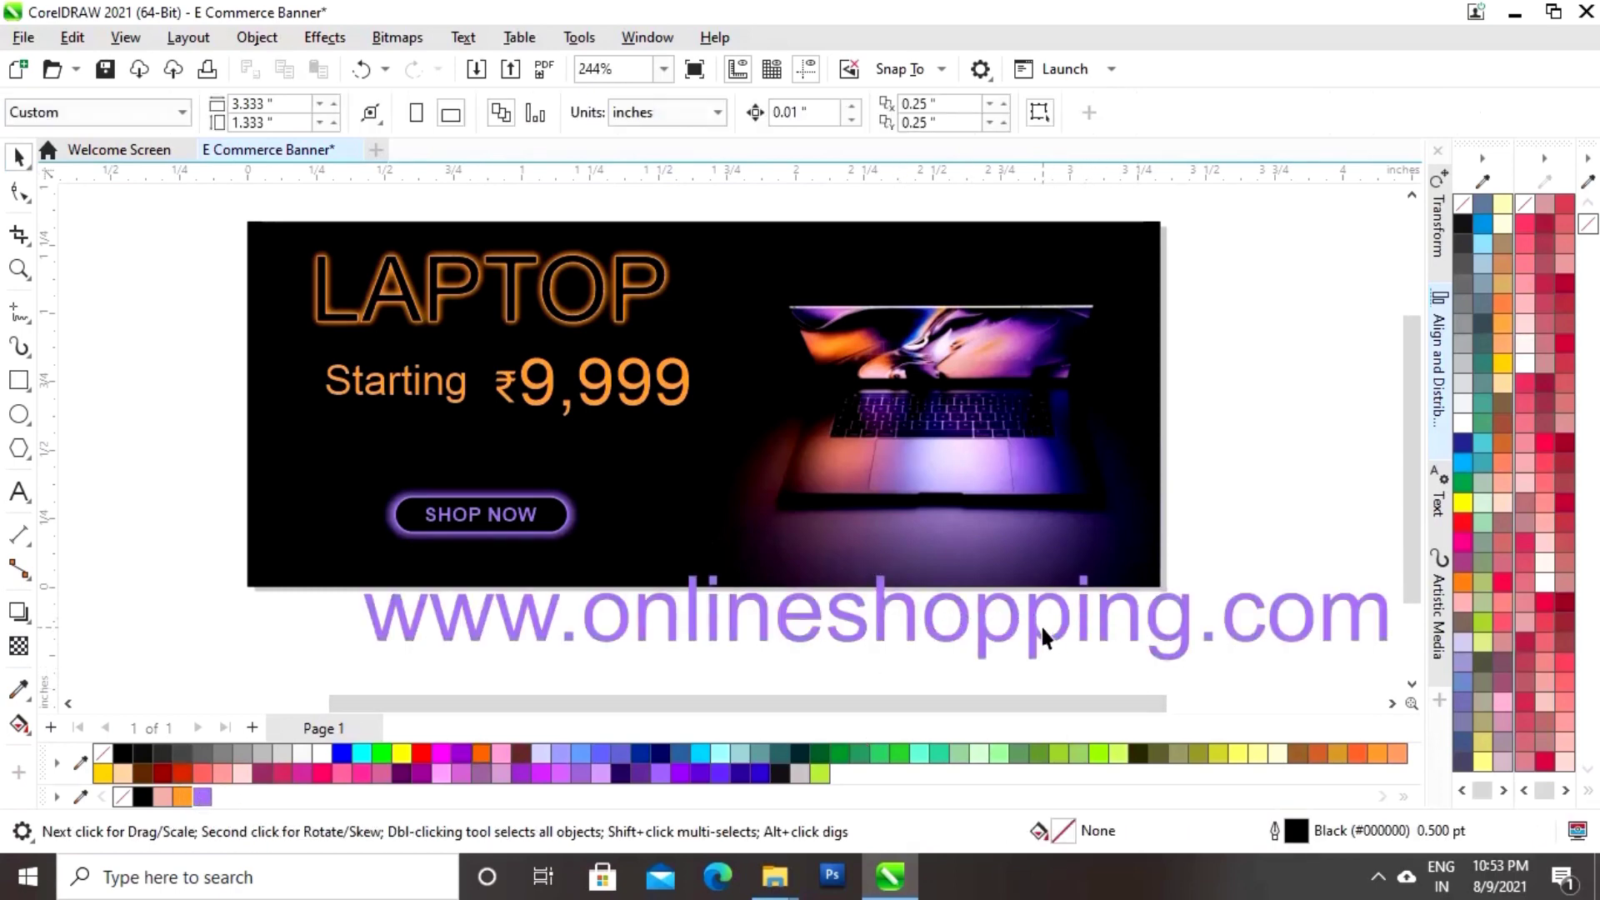
left_click(1039, 624)
left_click_drag(878, 620, 697, 611)
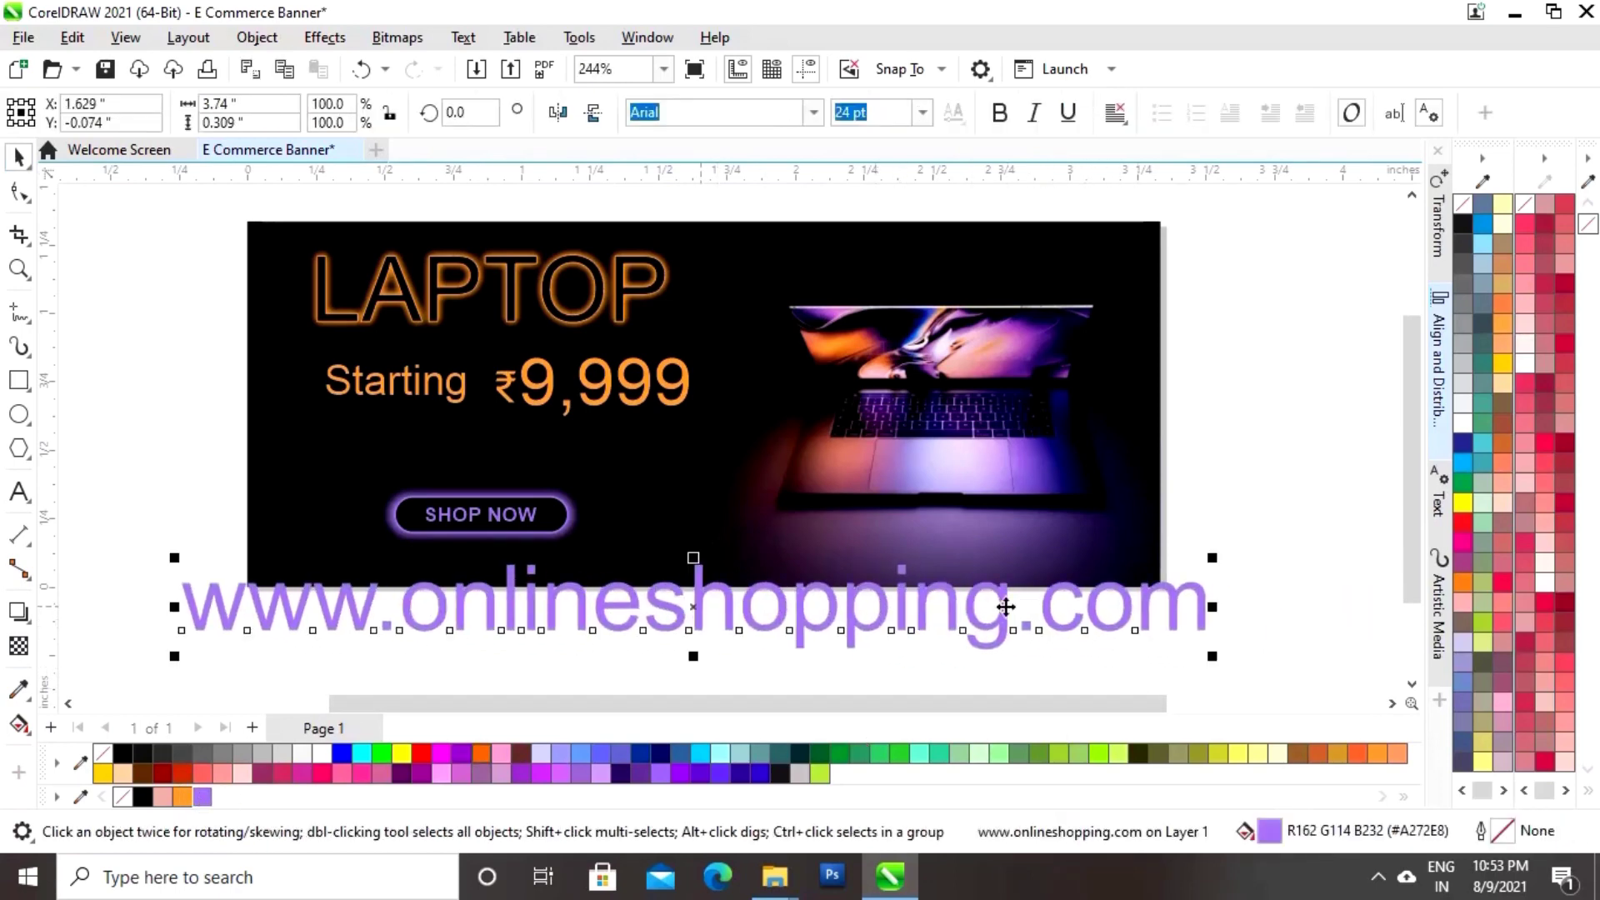
left_click_drag(1210, 557, 1048, 590)
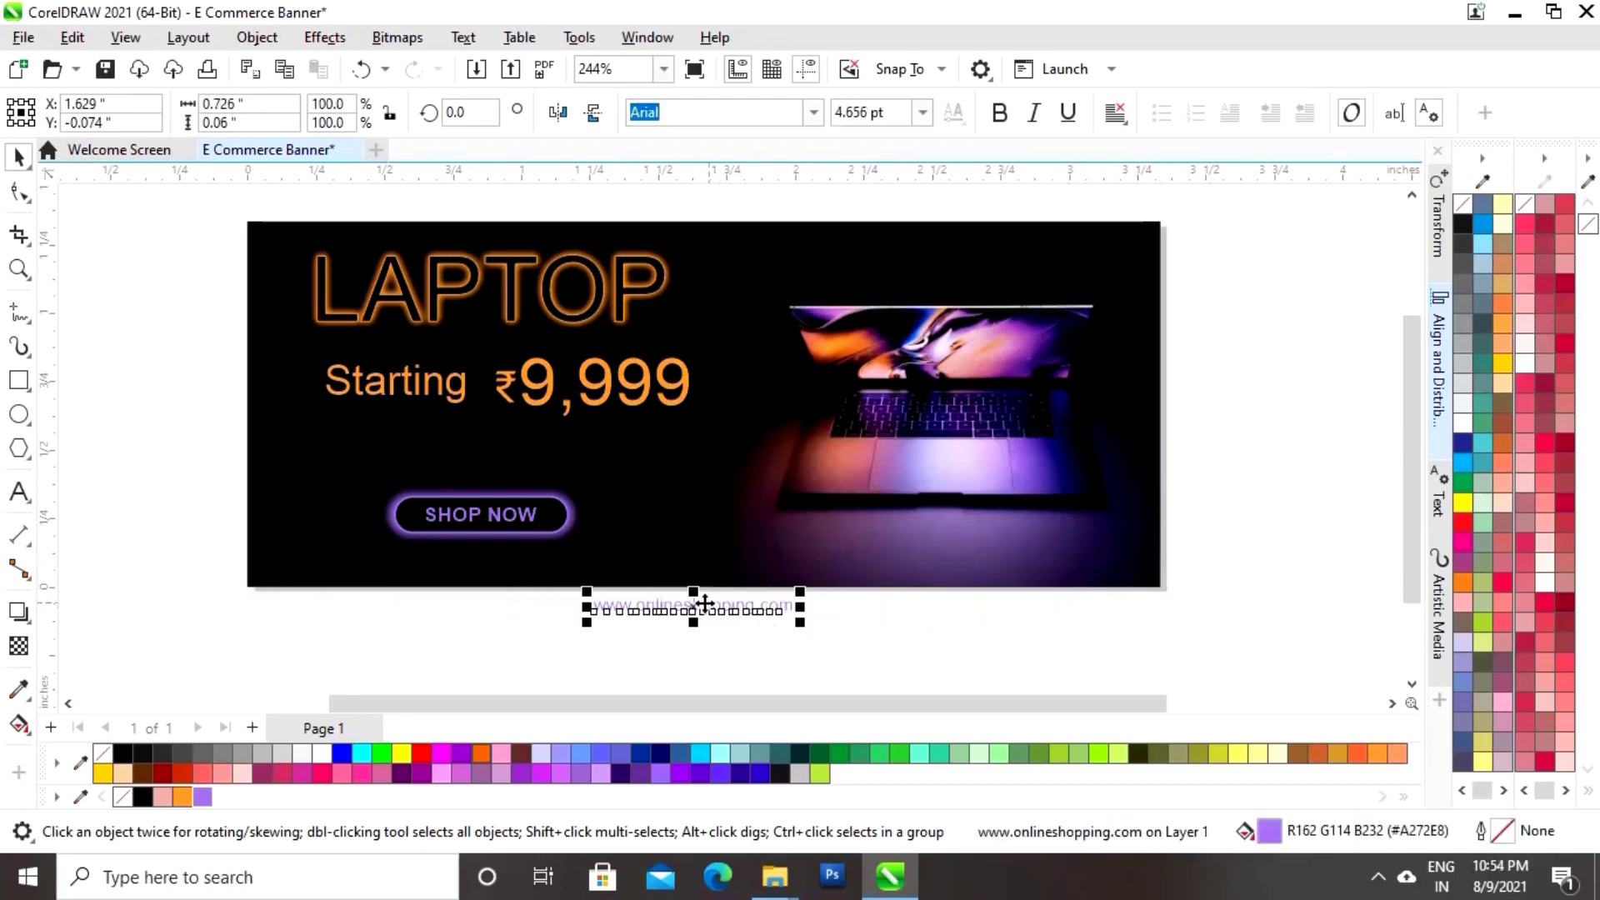
left_click_drag(692, 610, 487, 560)
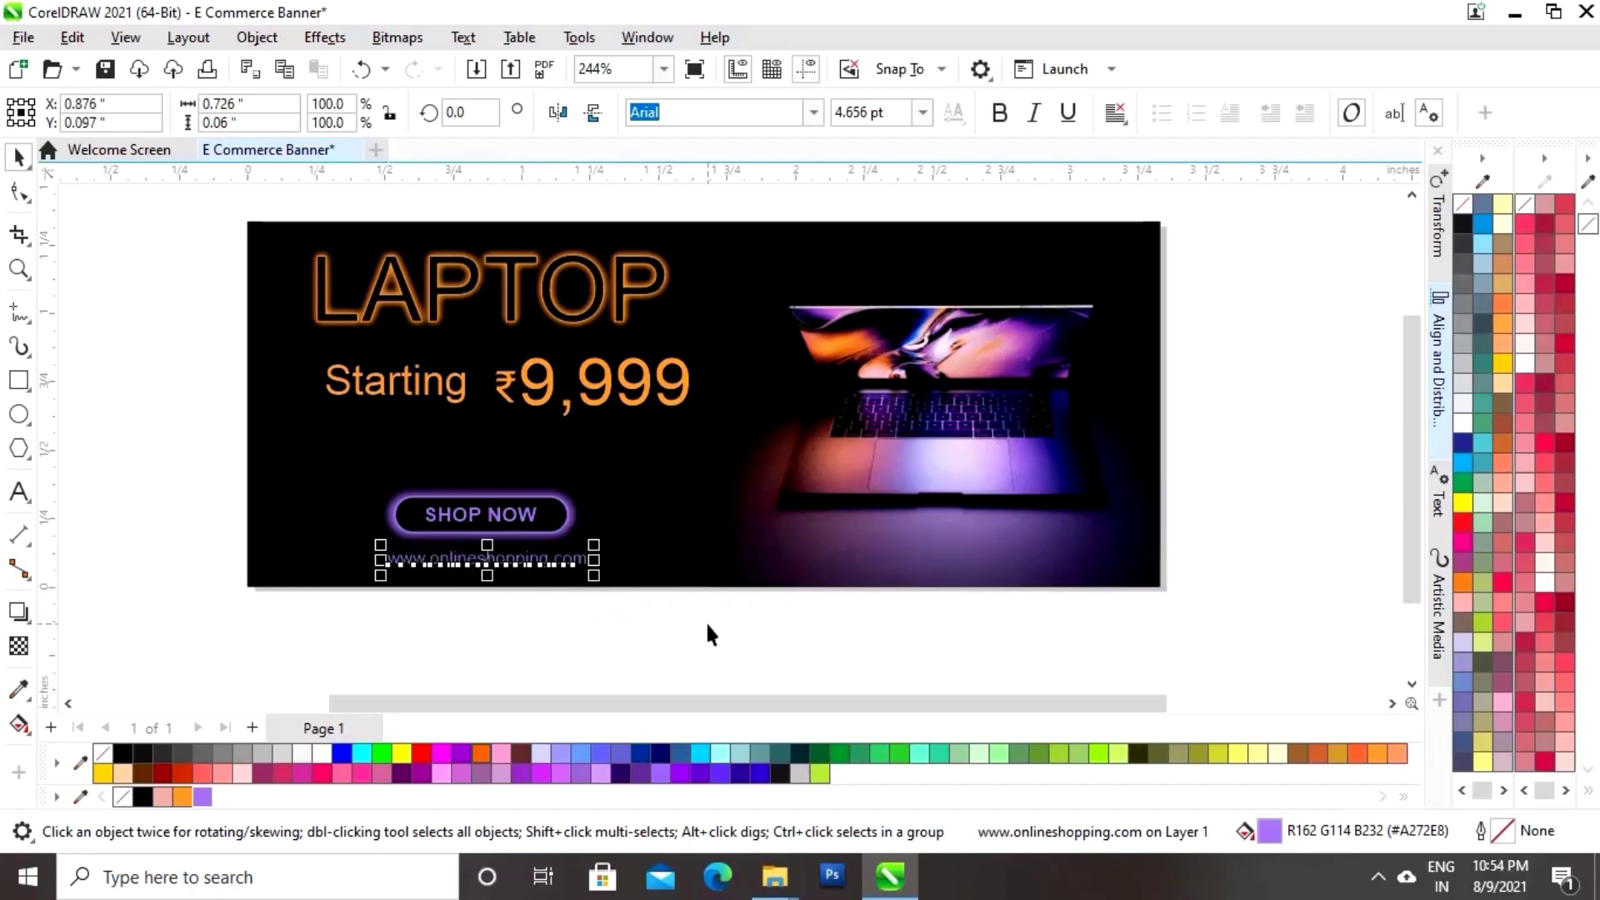
left_click(730, 654)
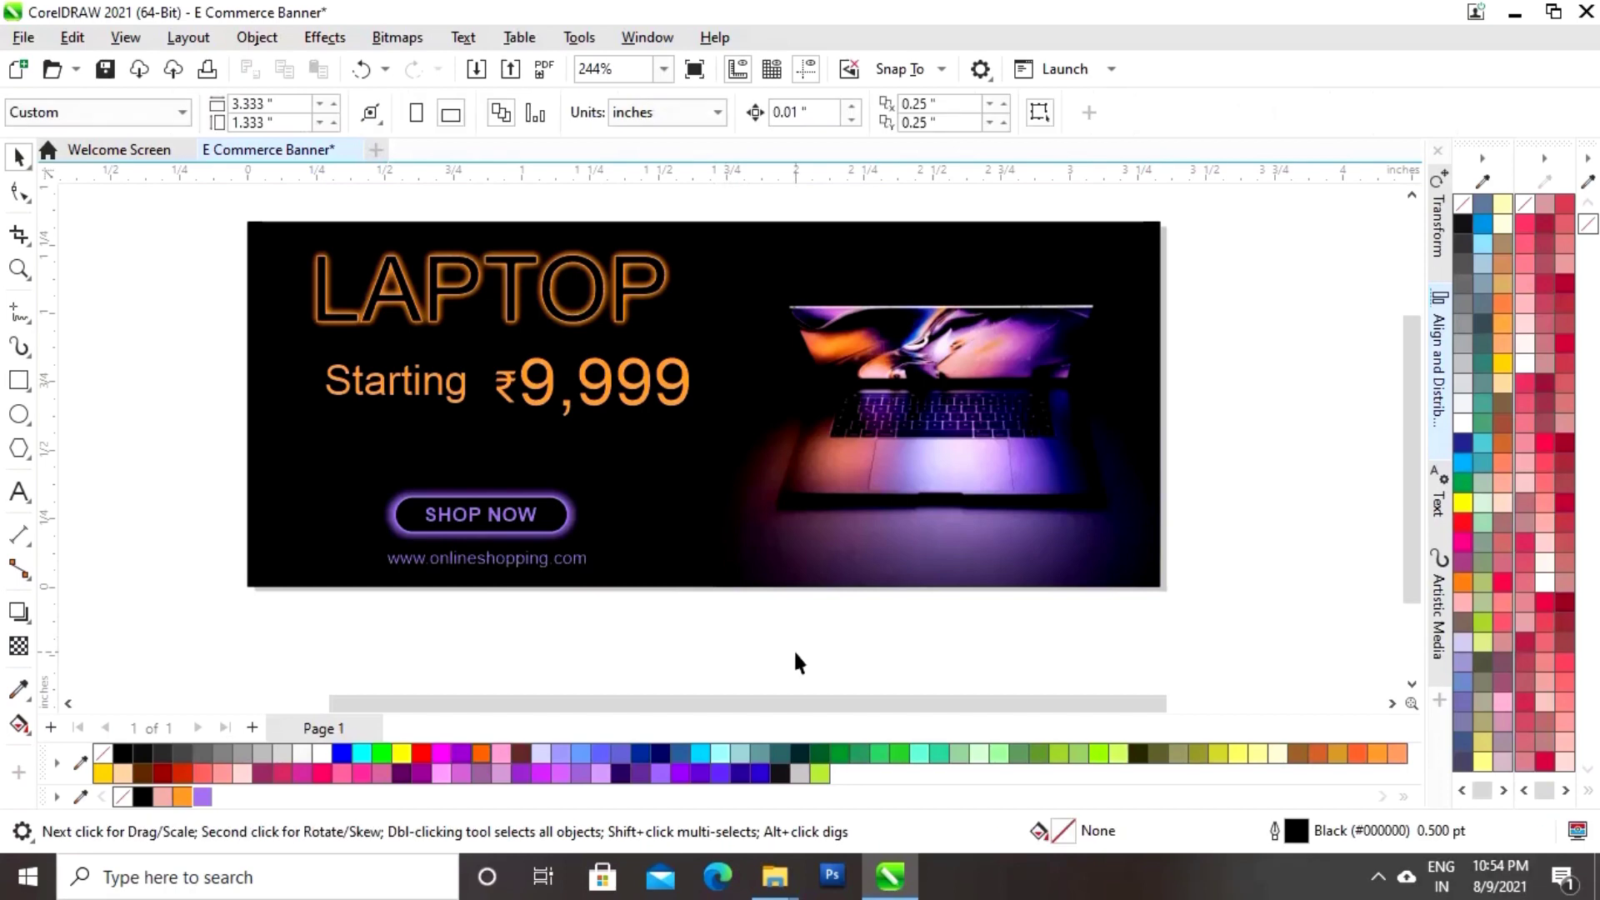
Group the "Starting" text, the rupee sign and the 9,999 price into one object
scroll(787, 648, "up", 1)
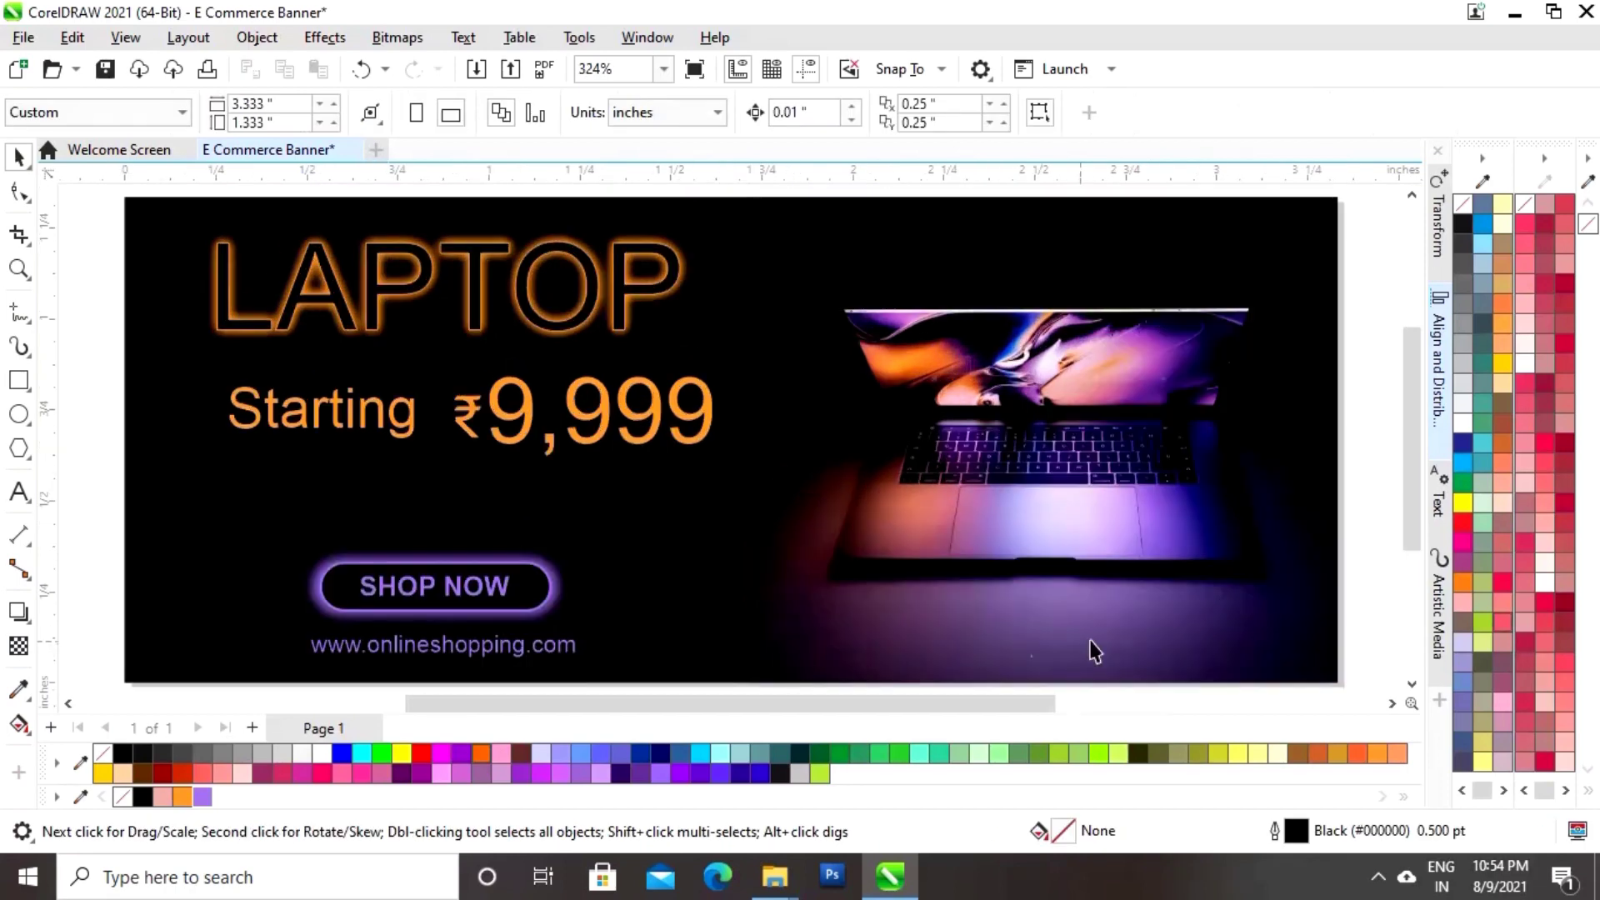
left_click_drag(92, 212, 795, 471)
left_click(80, 385)
left_click_drag(81, 385, 790, 502)
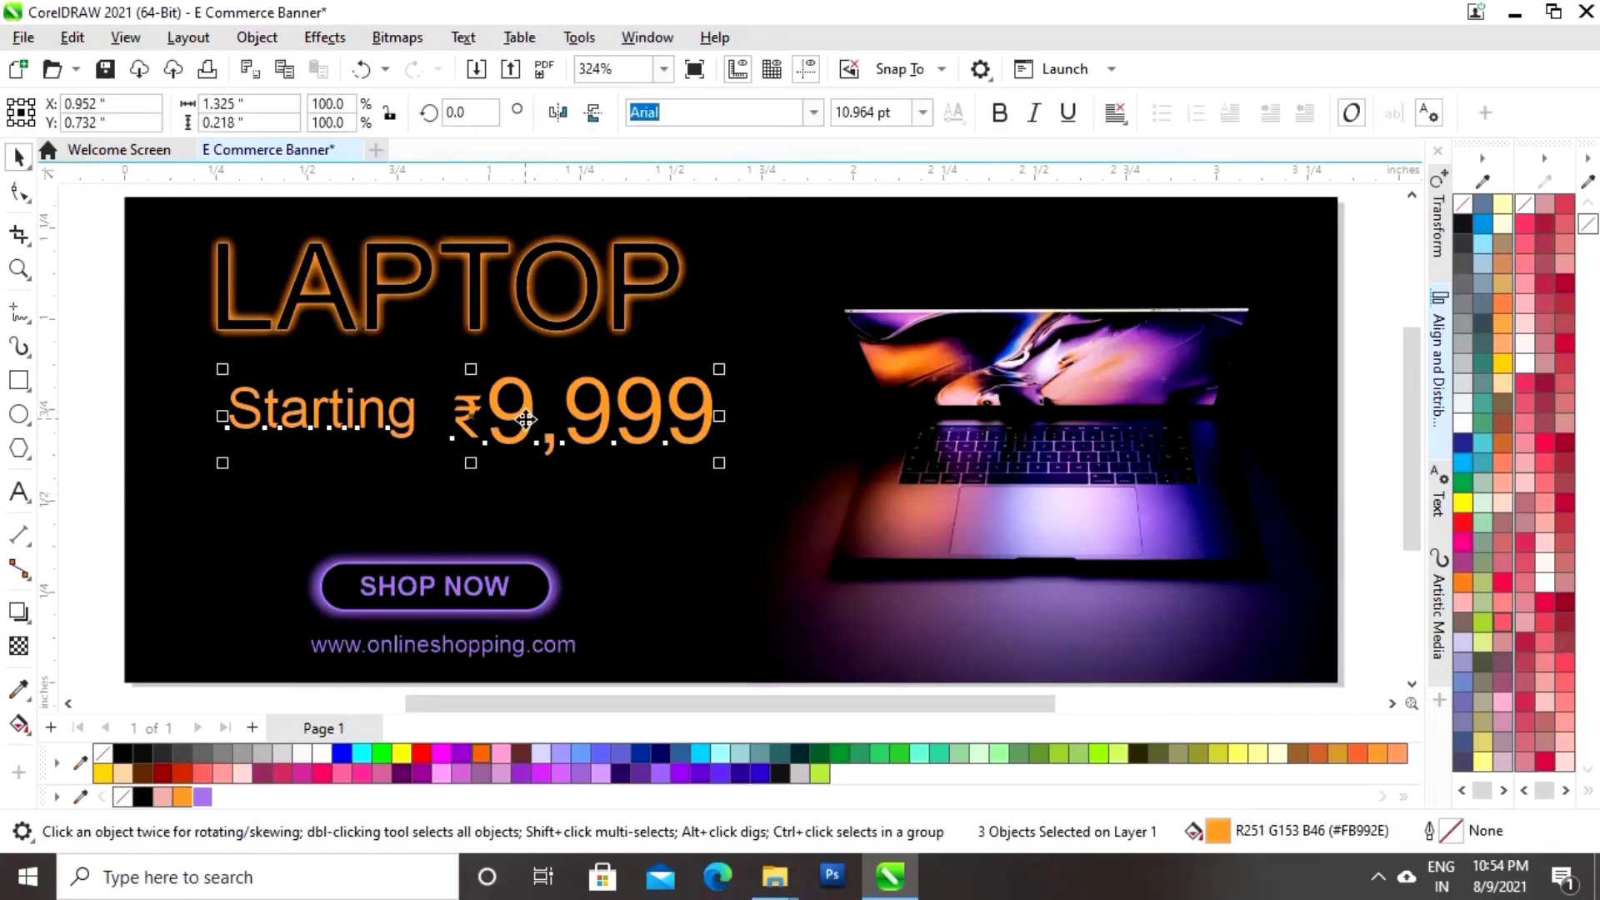
right_click(477, 417)
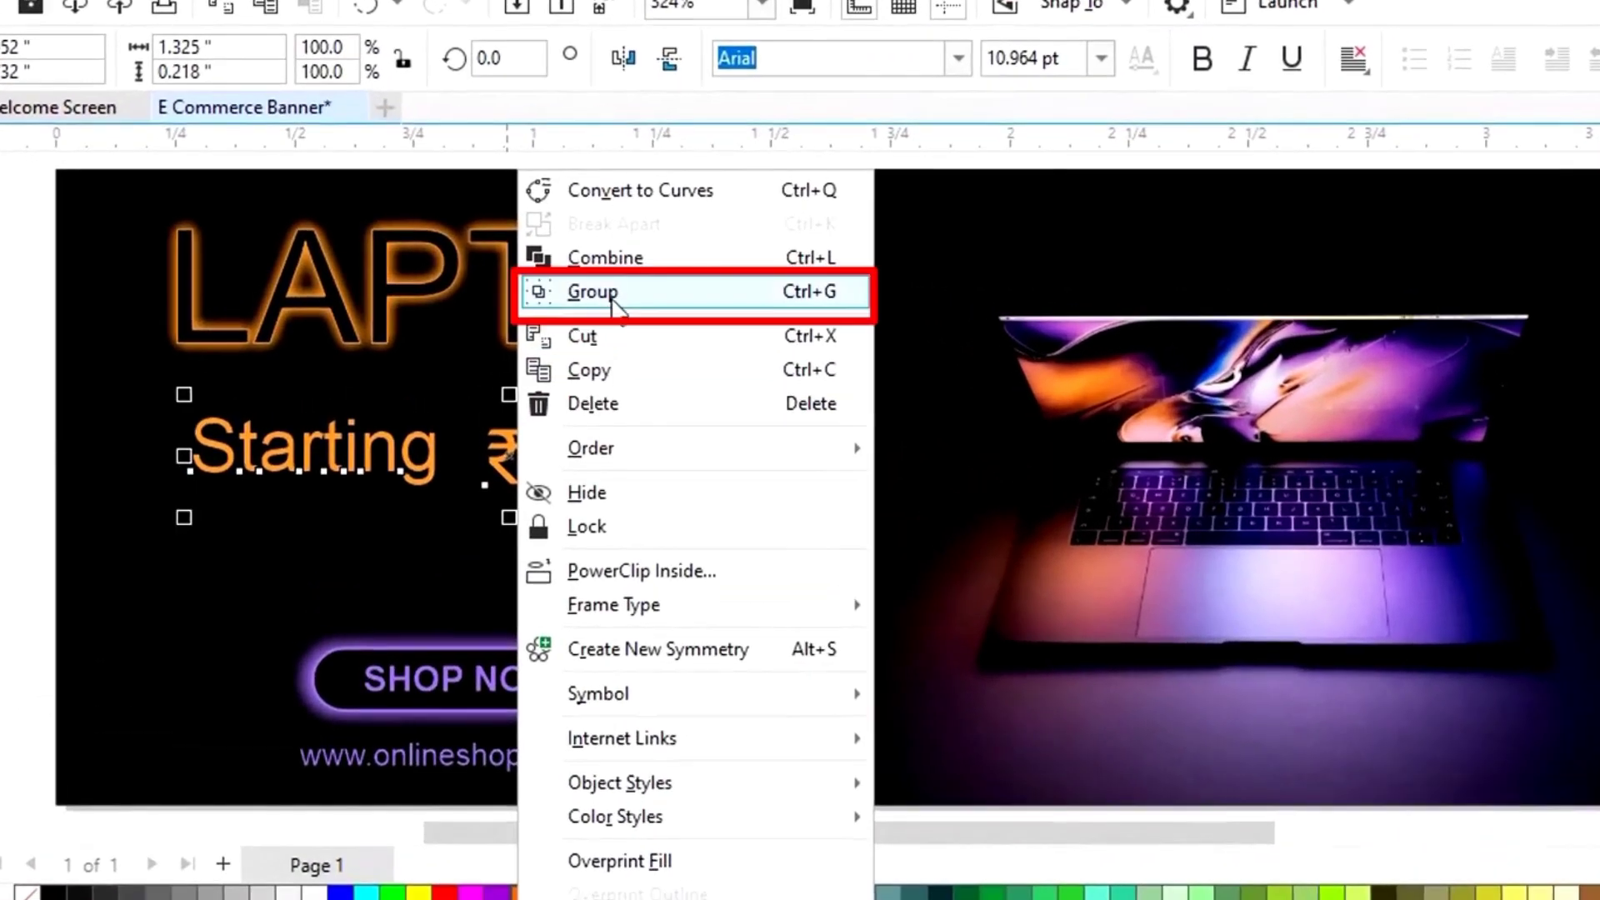
left_click(583, 294)
left_click(49, 298)
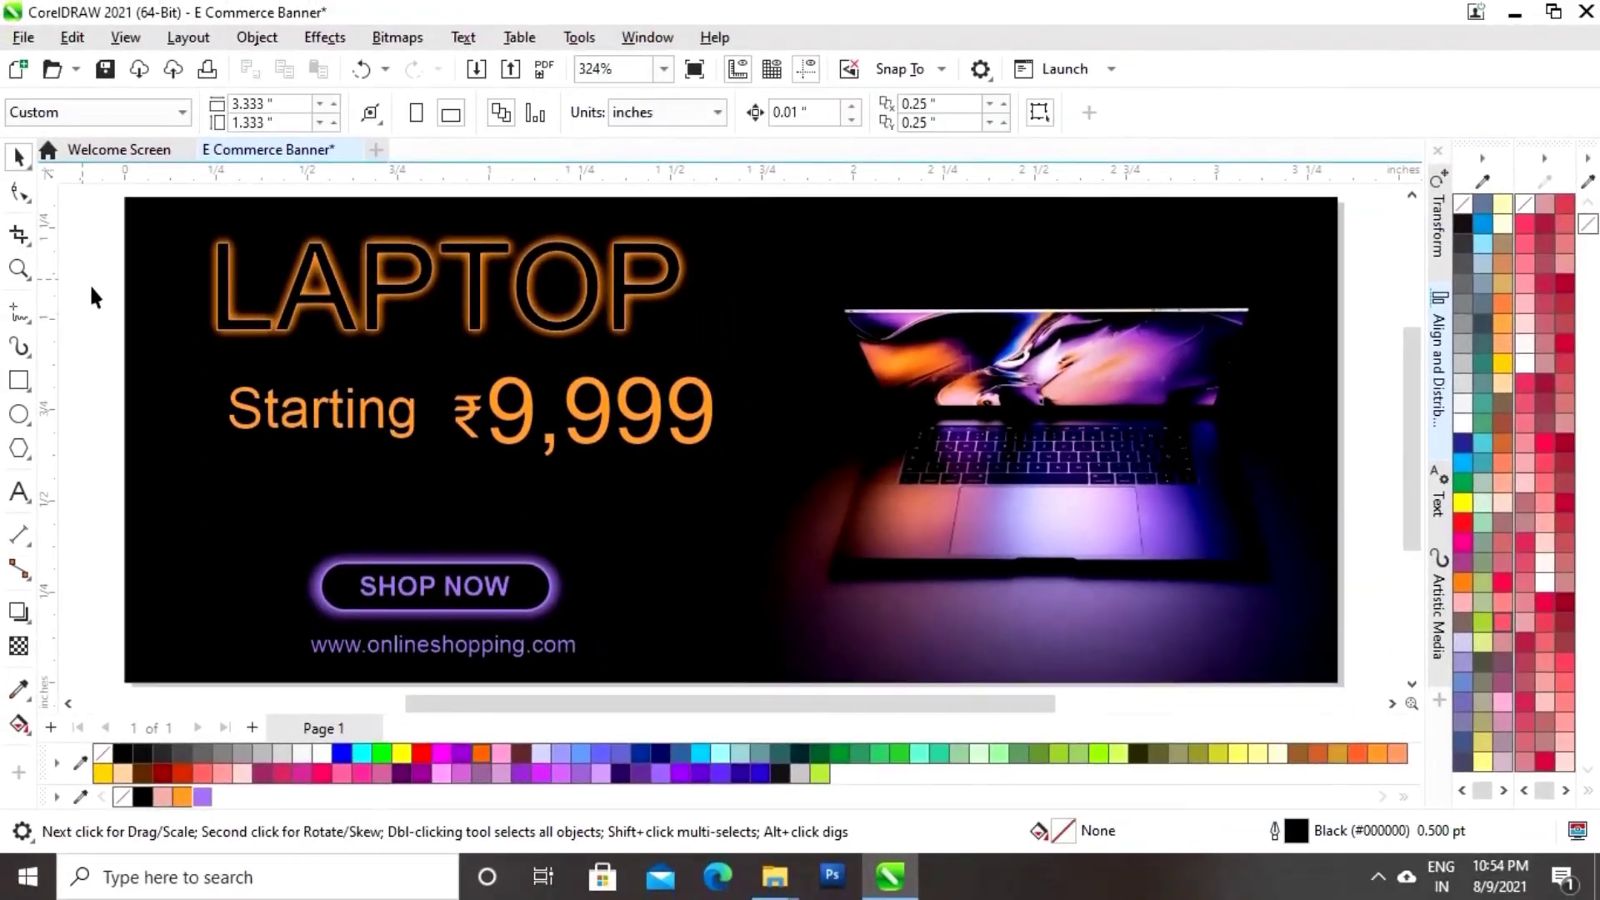
Group all the objects that make up the glowing LAPTOP title
scroll(92, 296, "up", 1)
left_click_drag(100, 258, 714, 436)
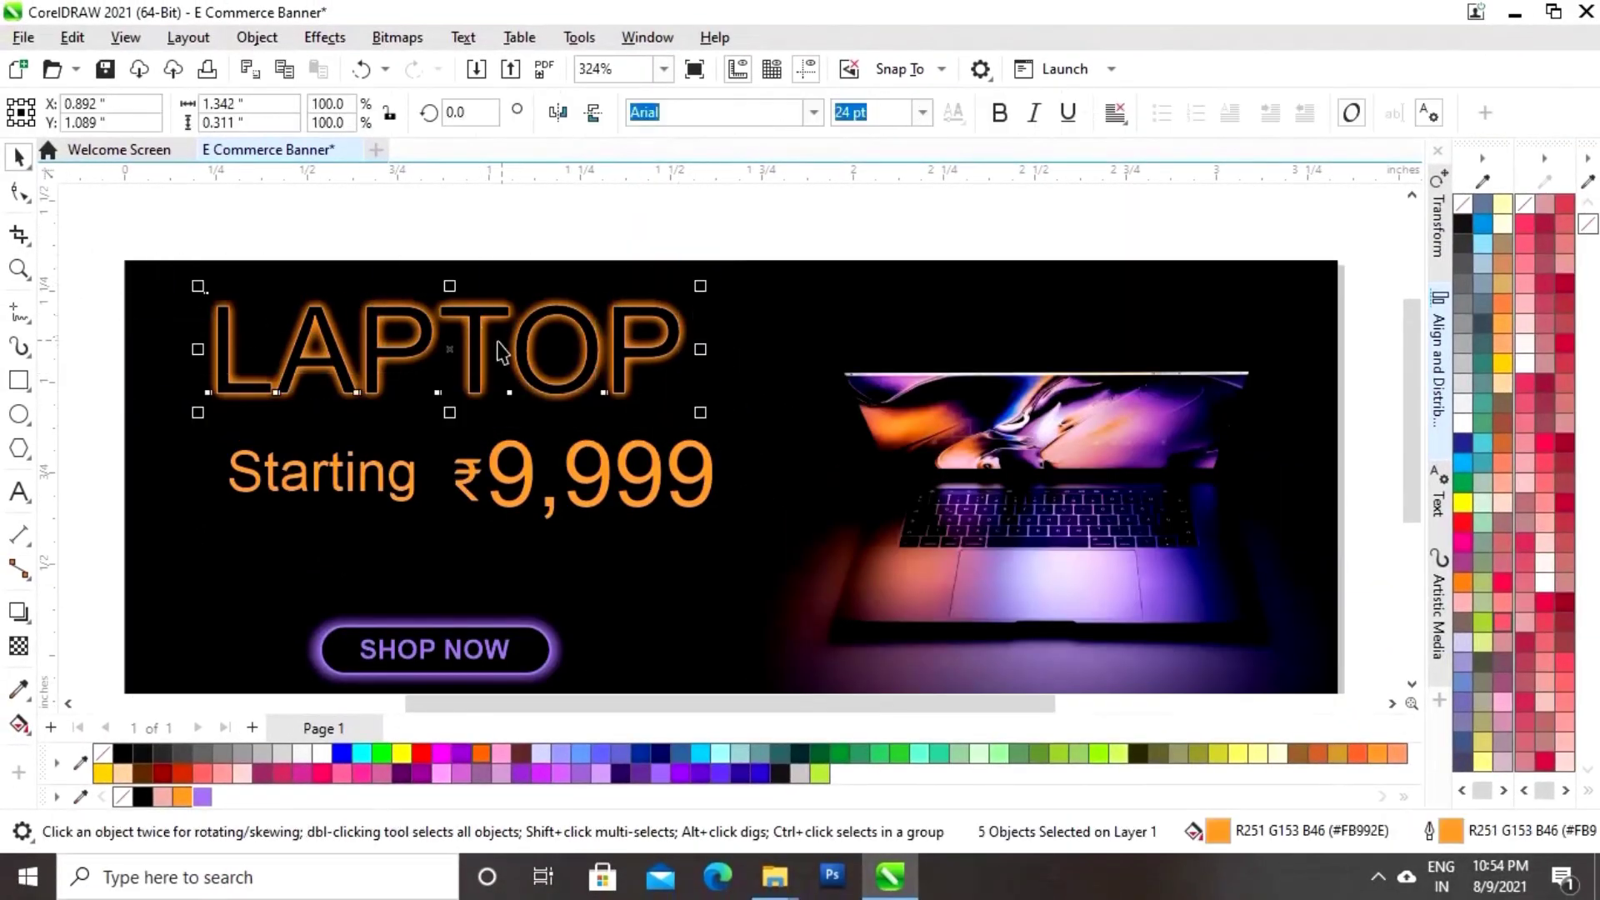
right_click(450, 349)
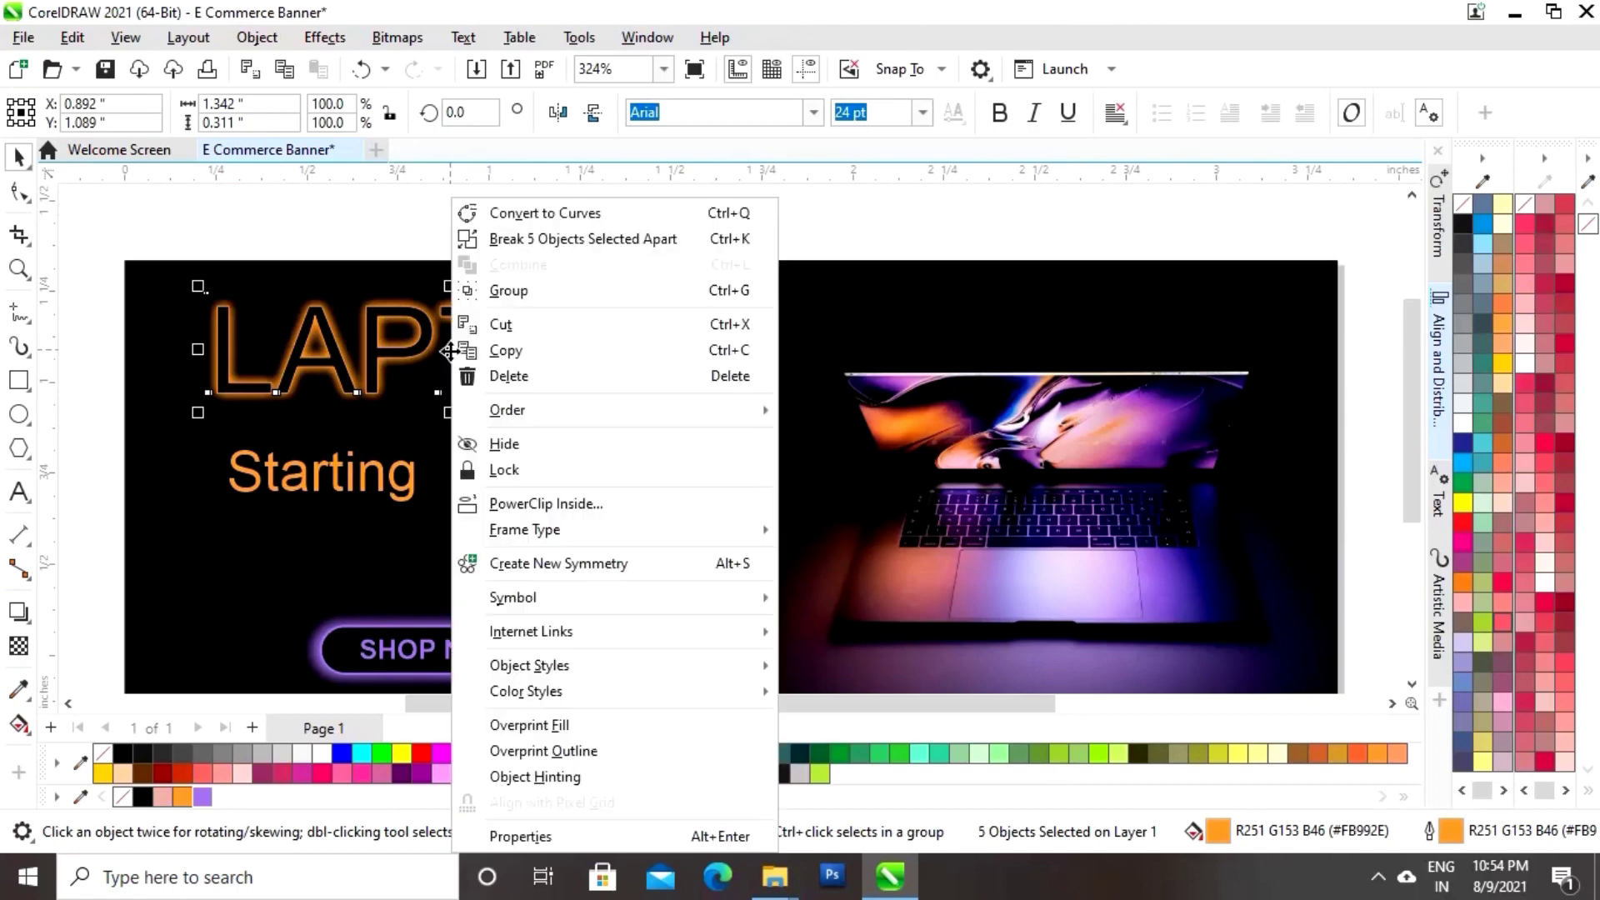
left_click(543, 292)
Group the SHOP NOW text with its outlined rounded rectangle and purple glow
left_click_drag(89, 563, 654, 628)
right_click(425, 569)
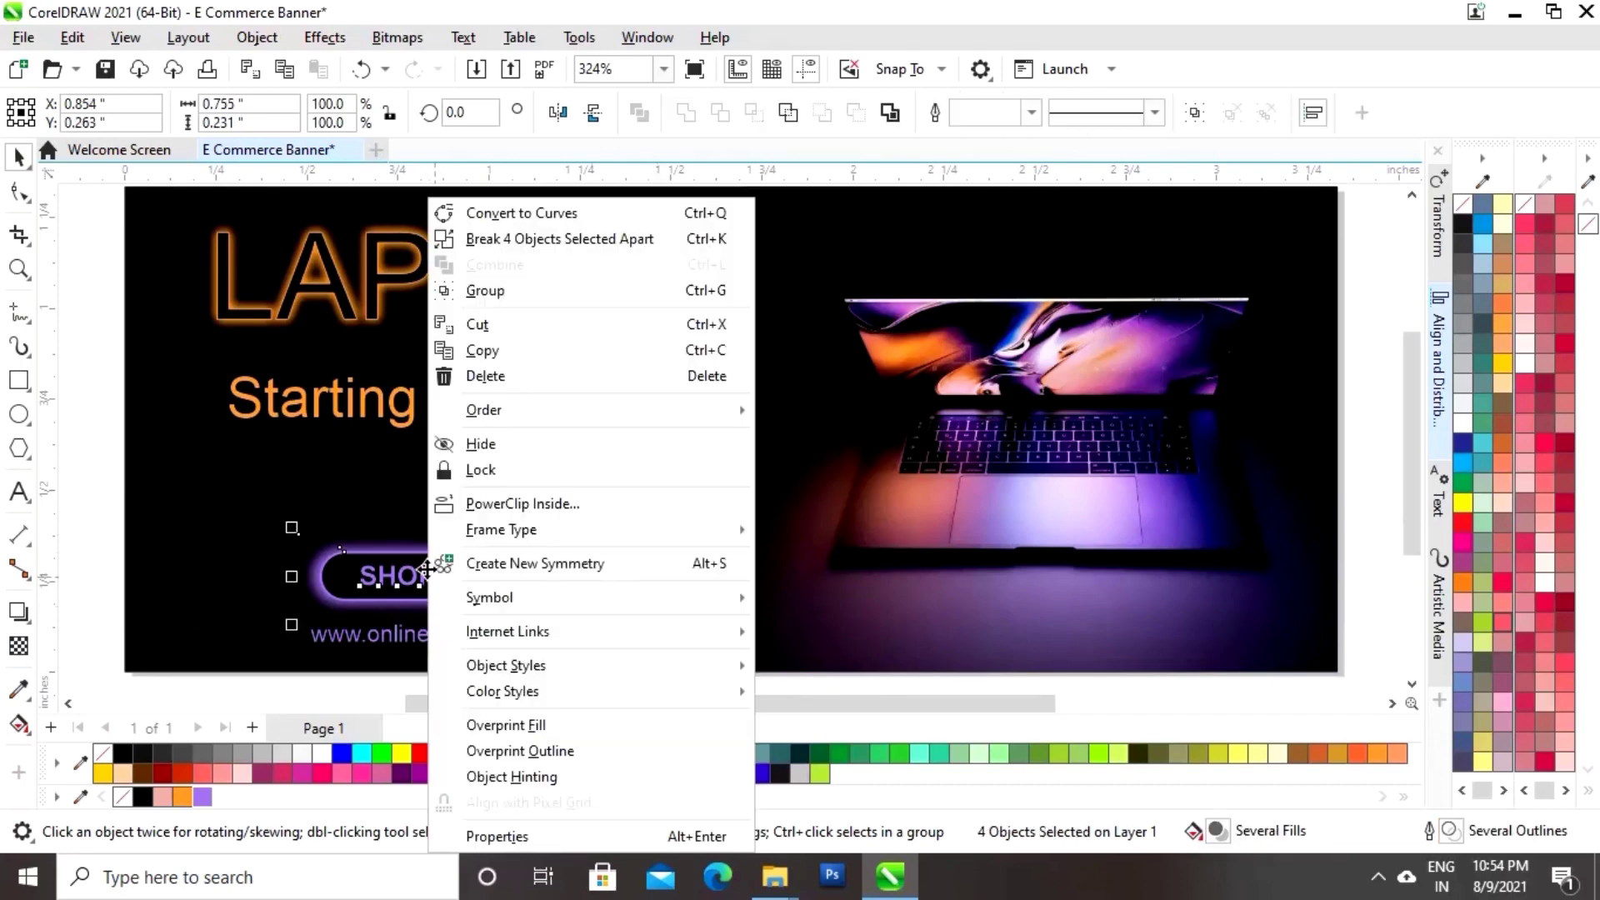
left_click(493, 292)
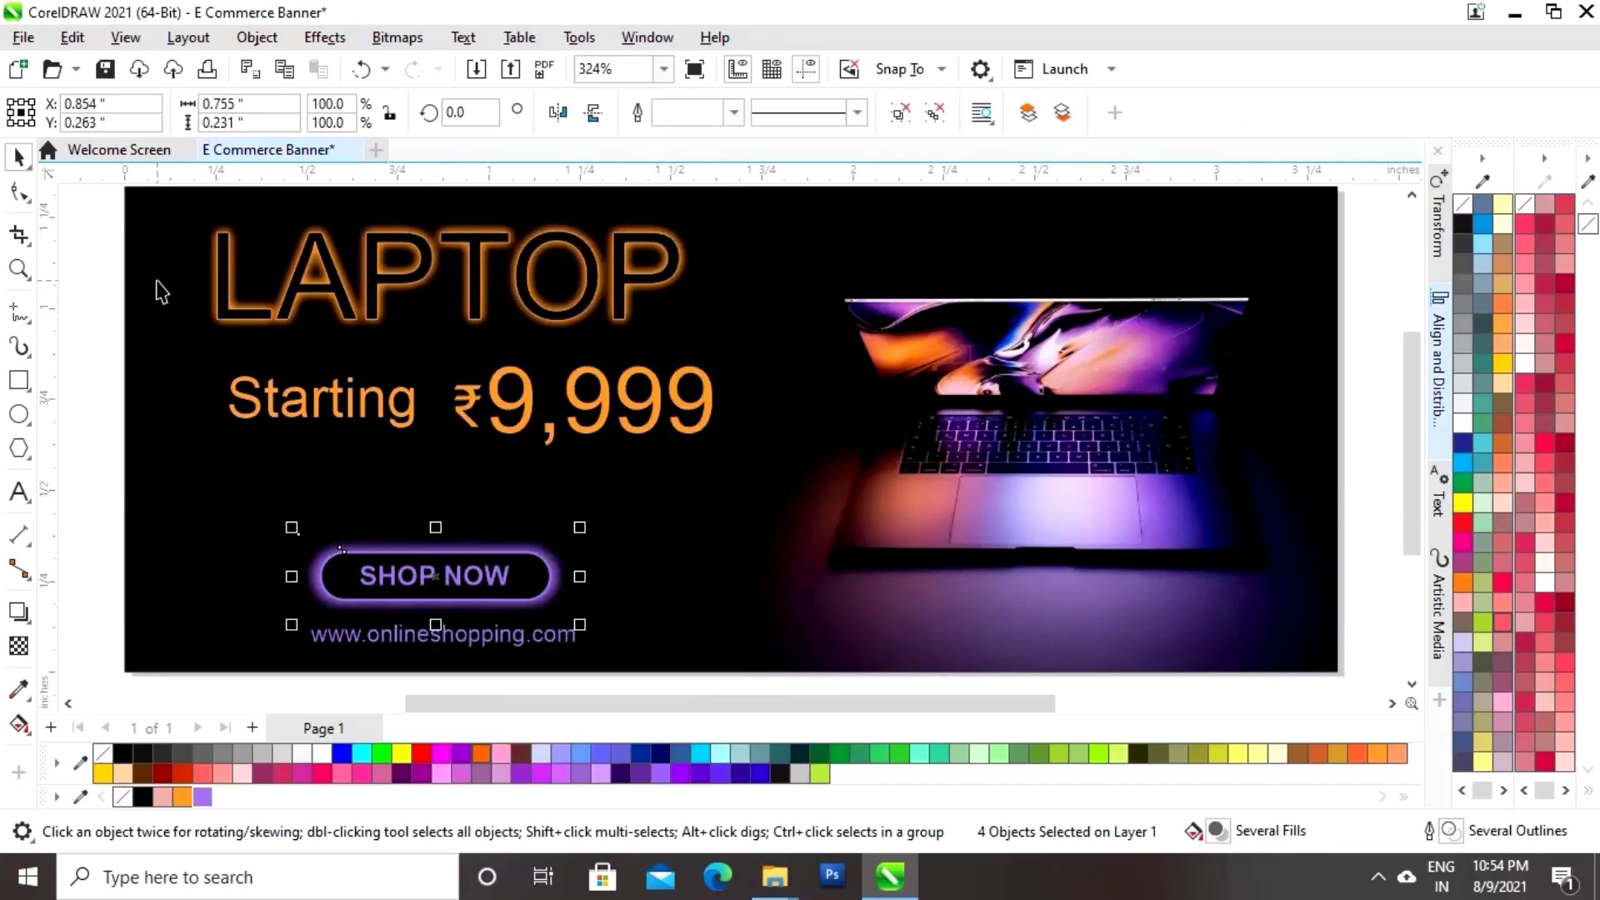
left_click(94, 219)
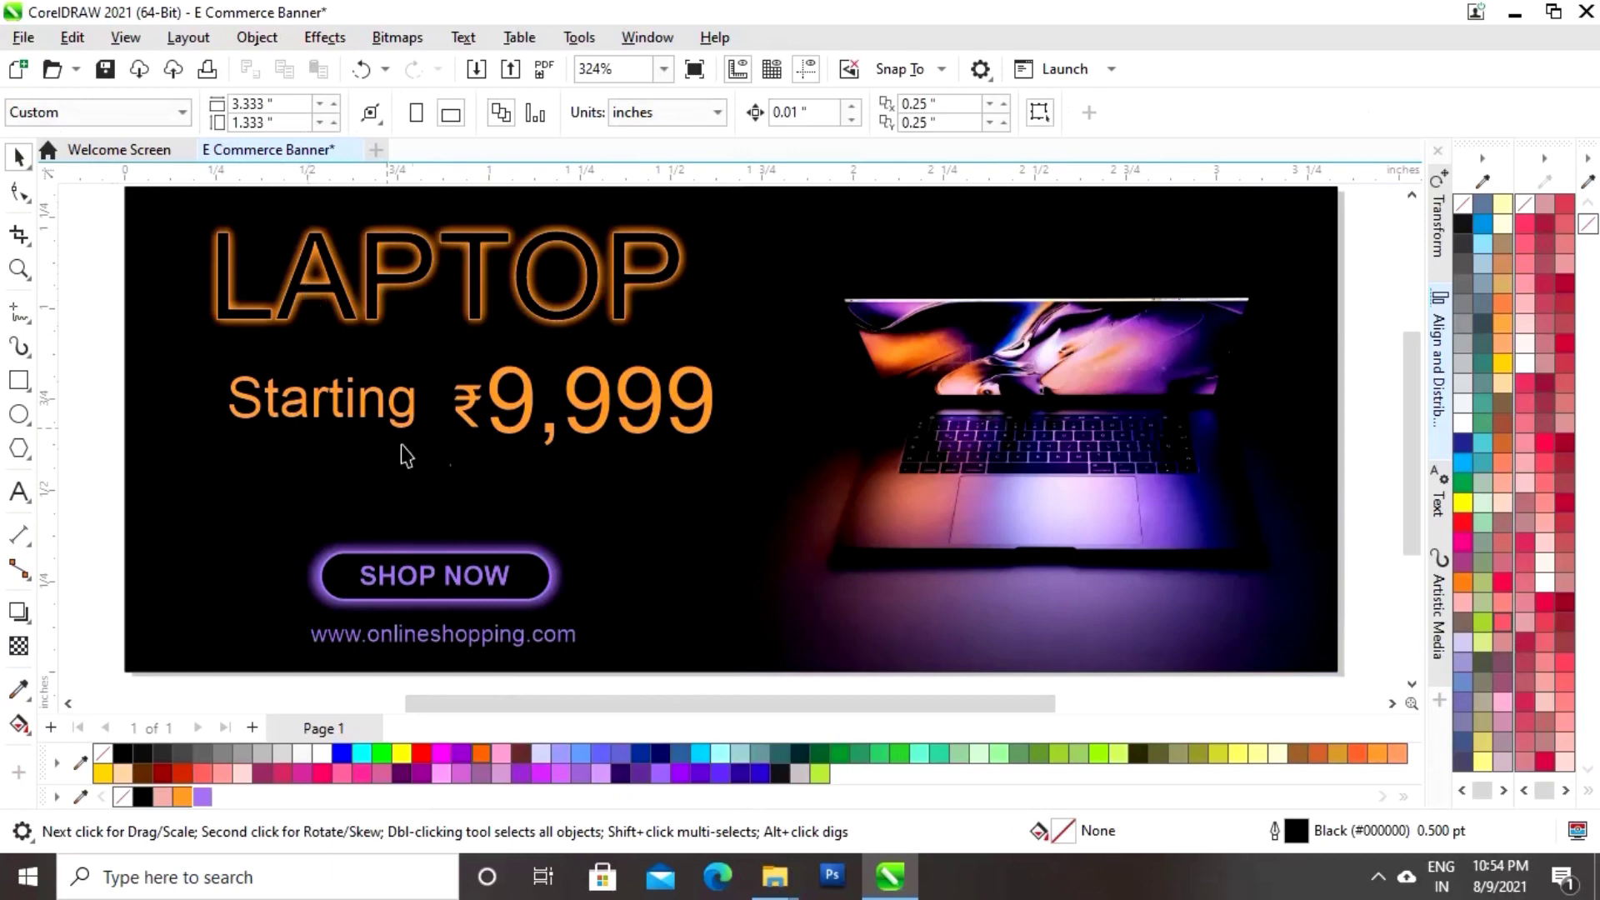
Align the price group, SHOP NOW button and web address with the LAPTOP title on a common vertical centre line
left_click(488, 425)
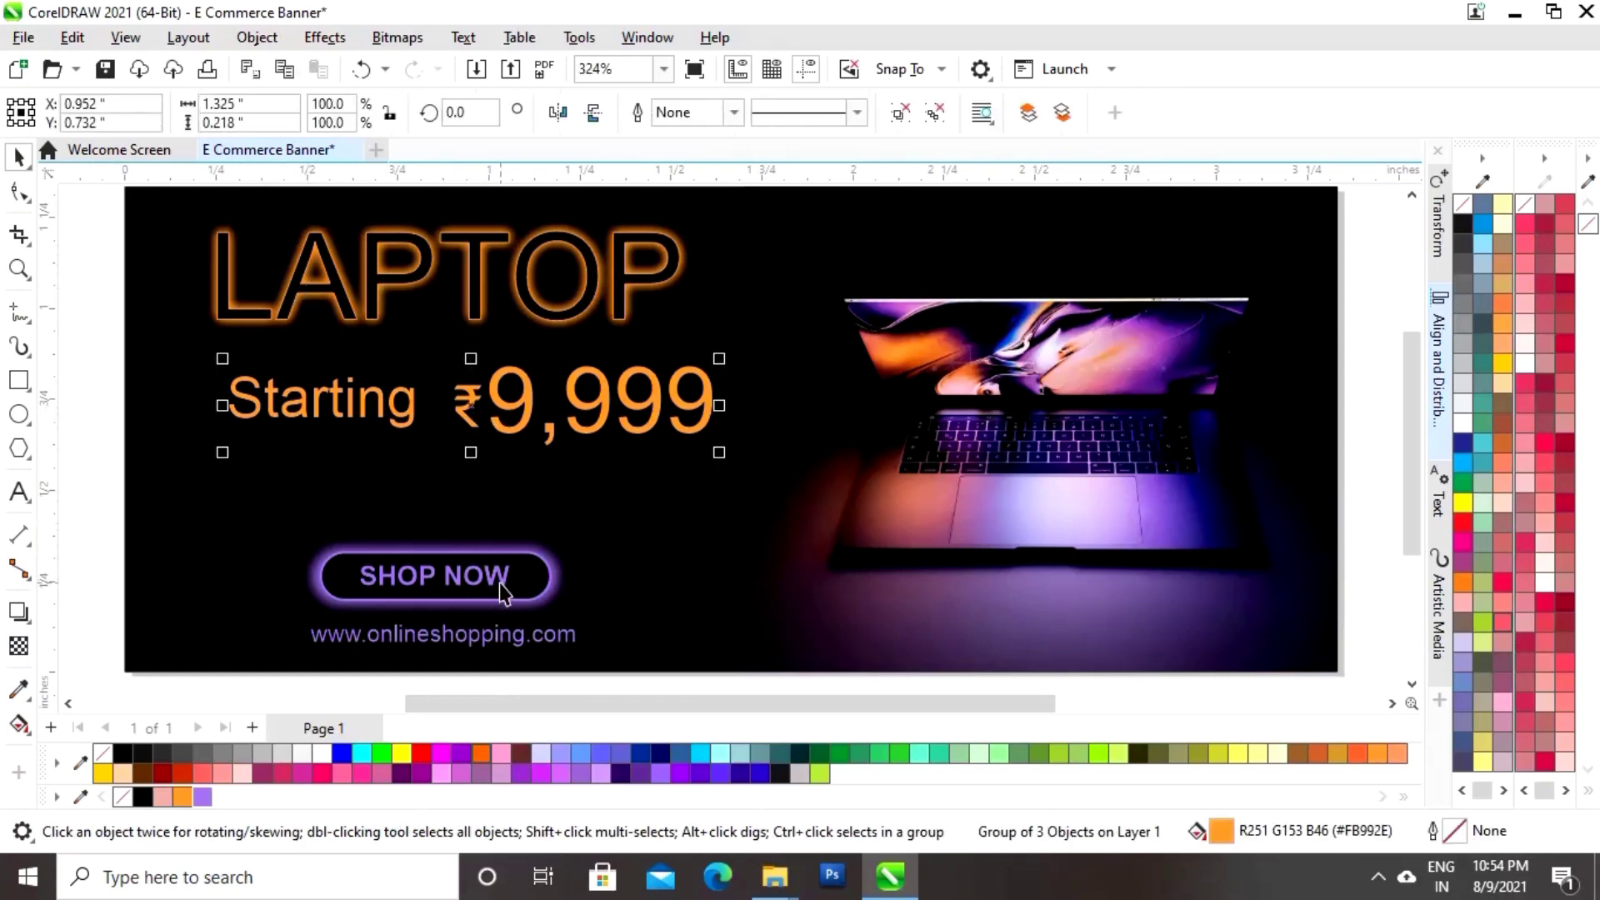
left_click(505, 620, "shift")
left_click(500, 643, "shift")
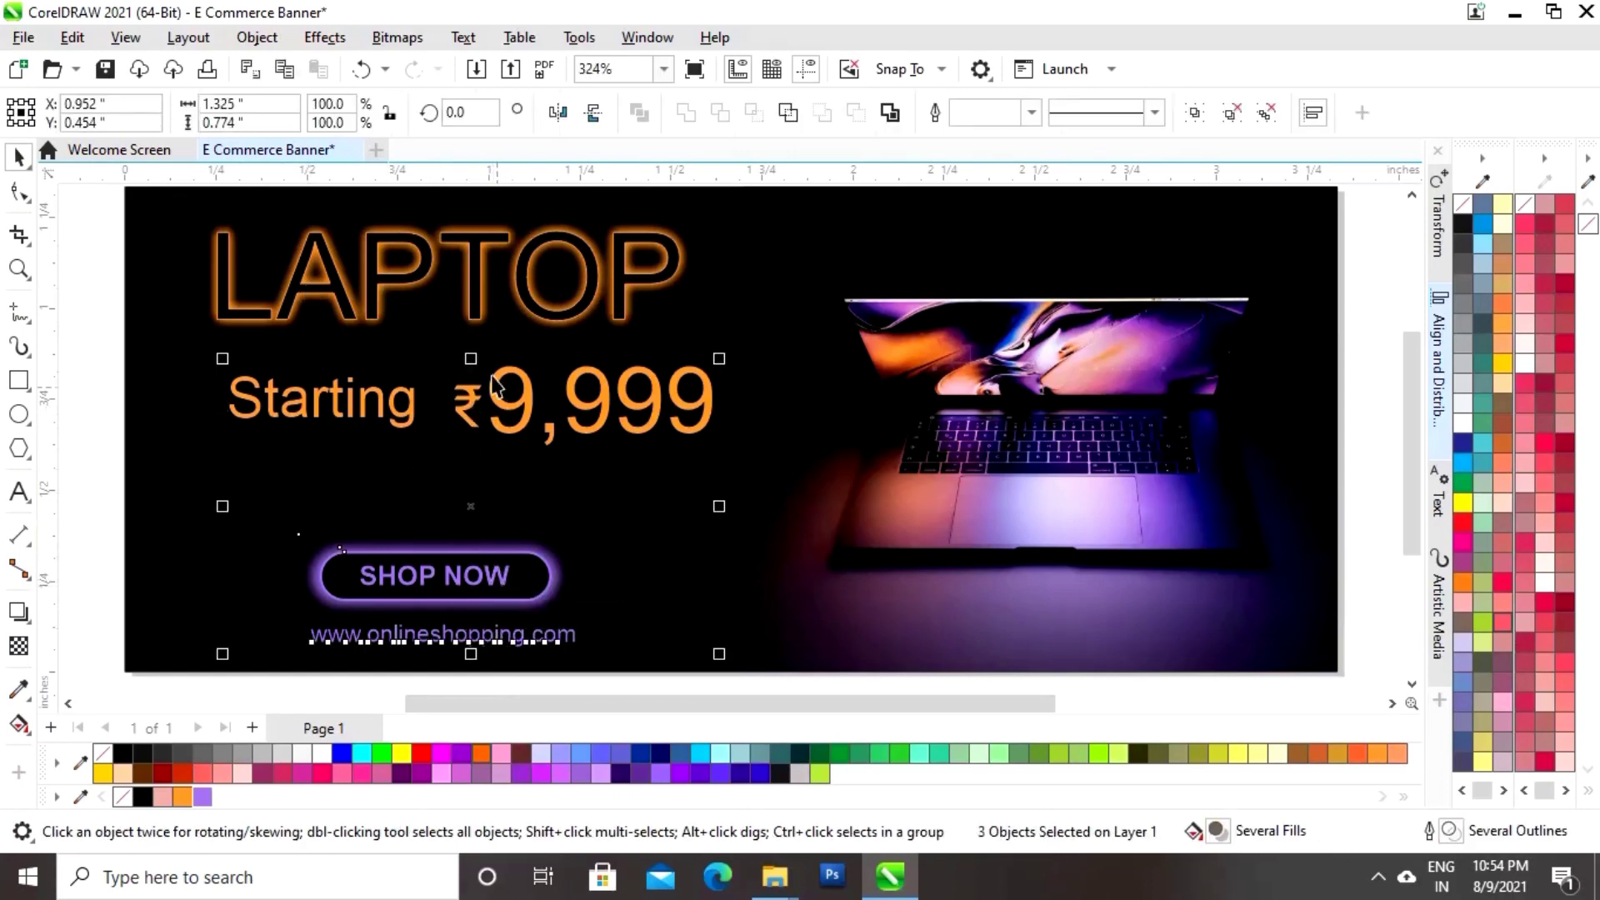
left_click(479, 321, "shift")
left_click(1438, 371)
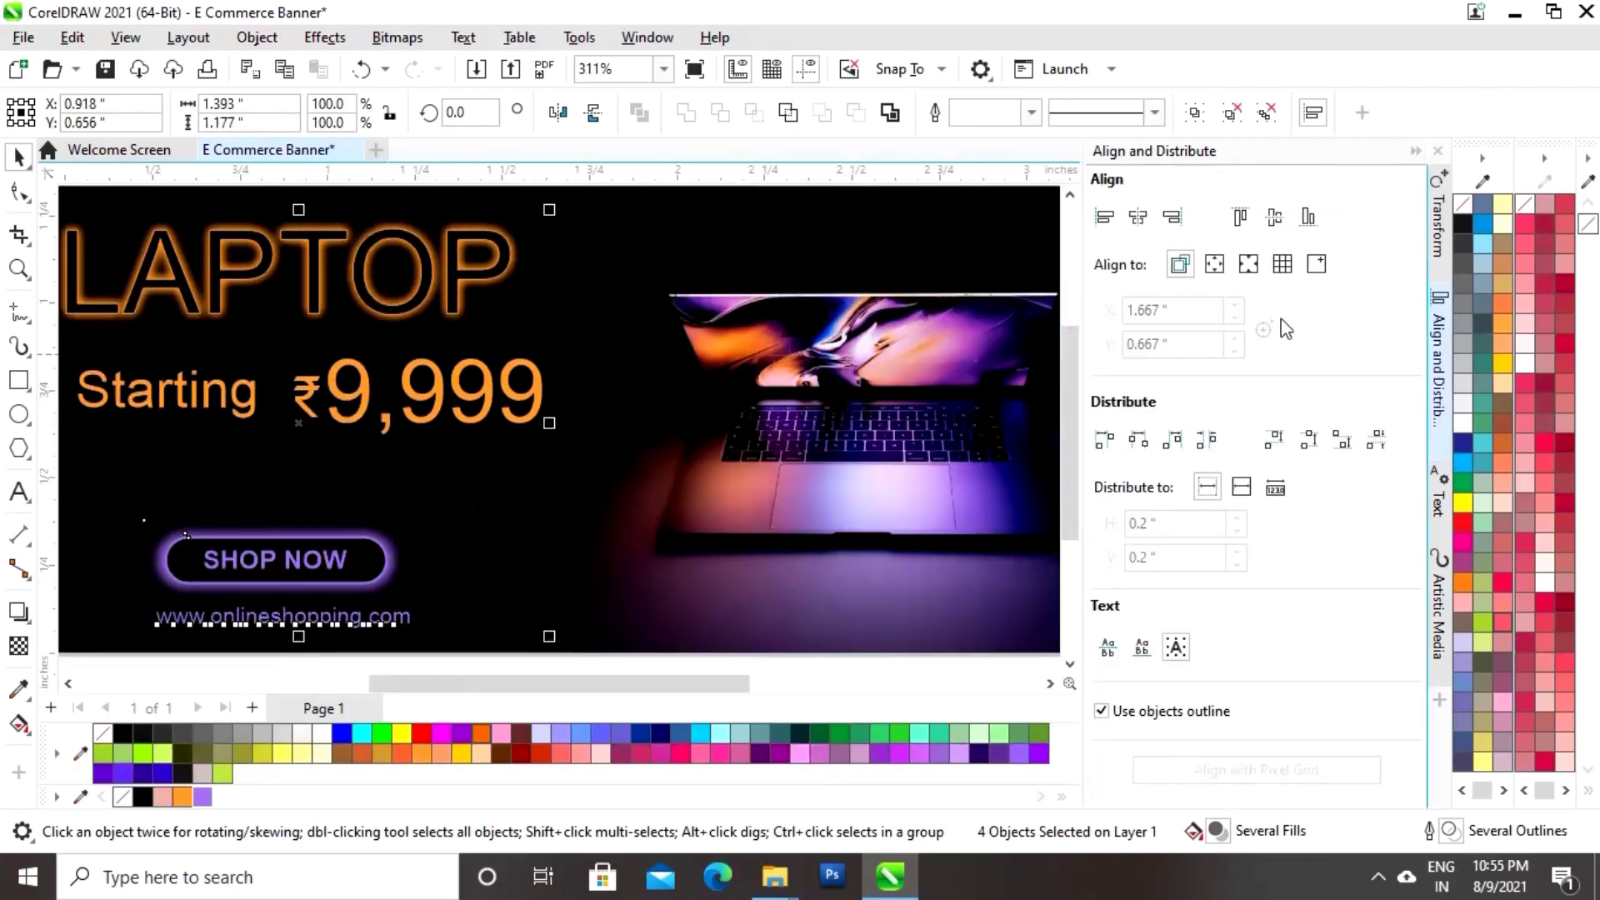
left_click(1138, 218)
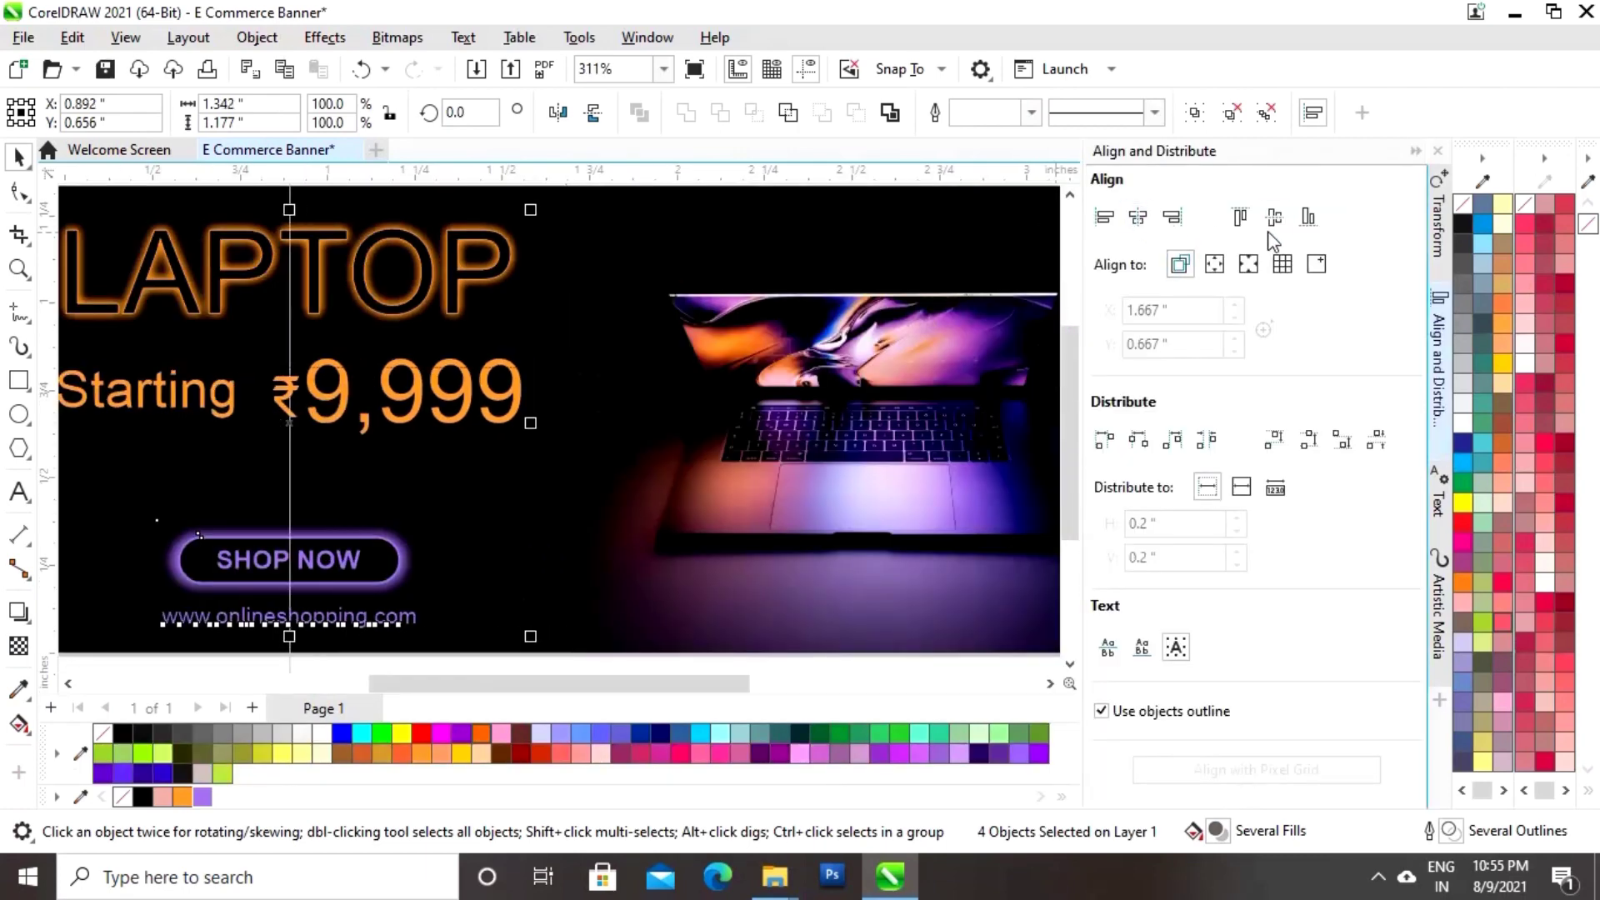
left_click(1415, 152)
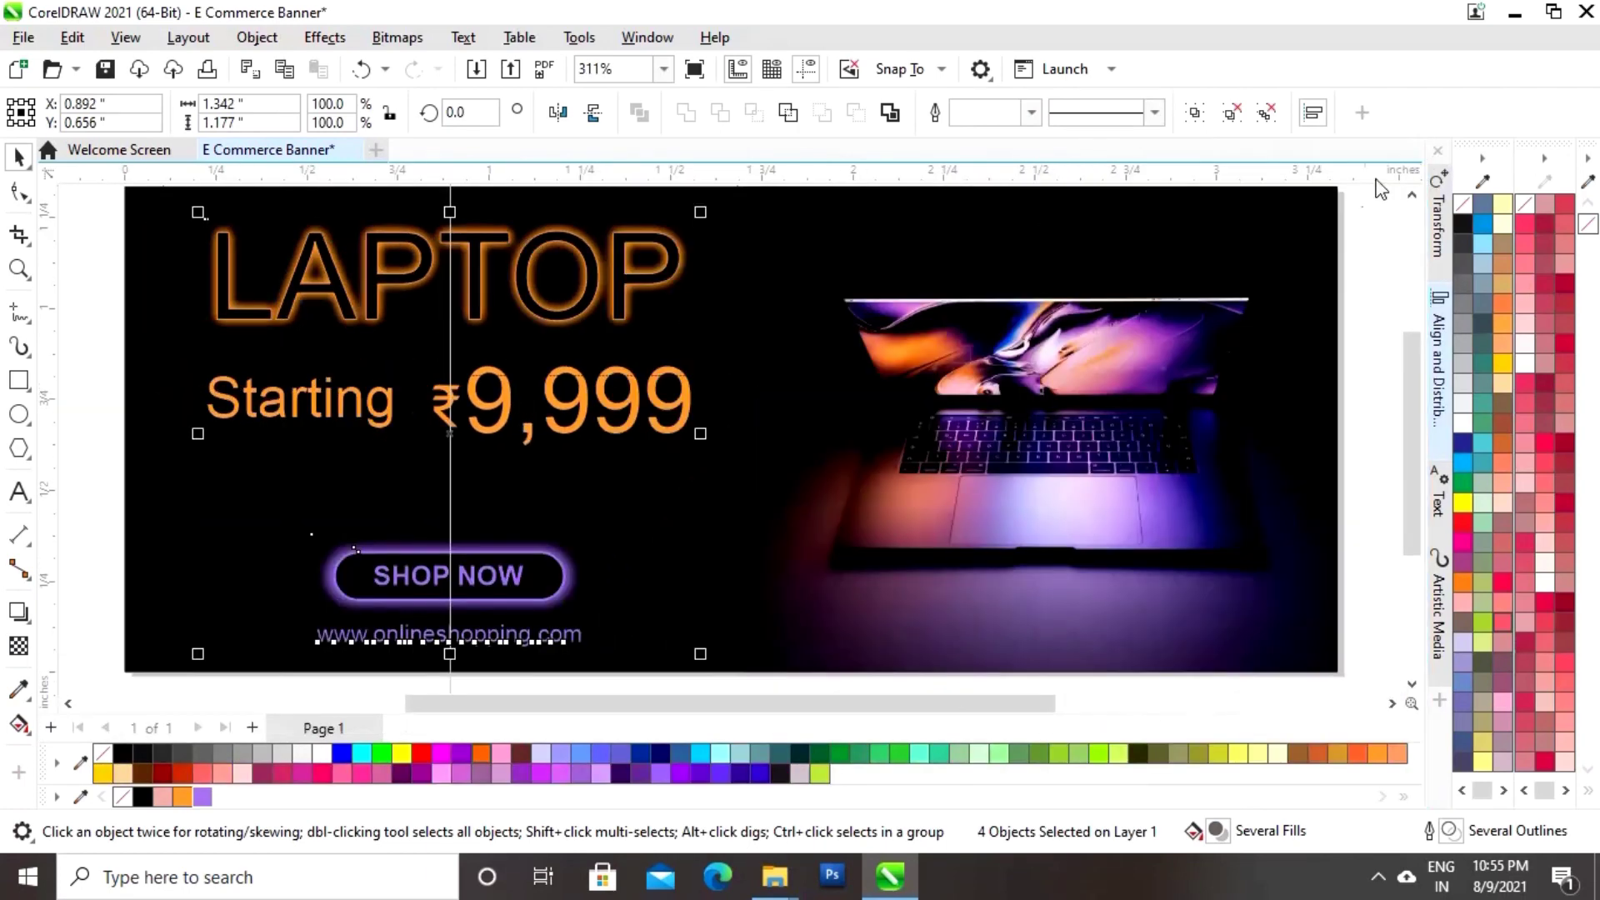
Deselect everything and view the finished banner in full-screen preview
left_click(95, 400)
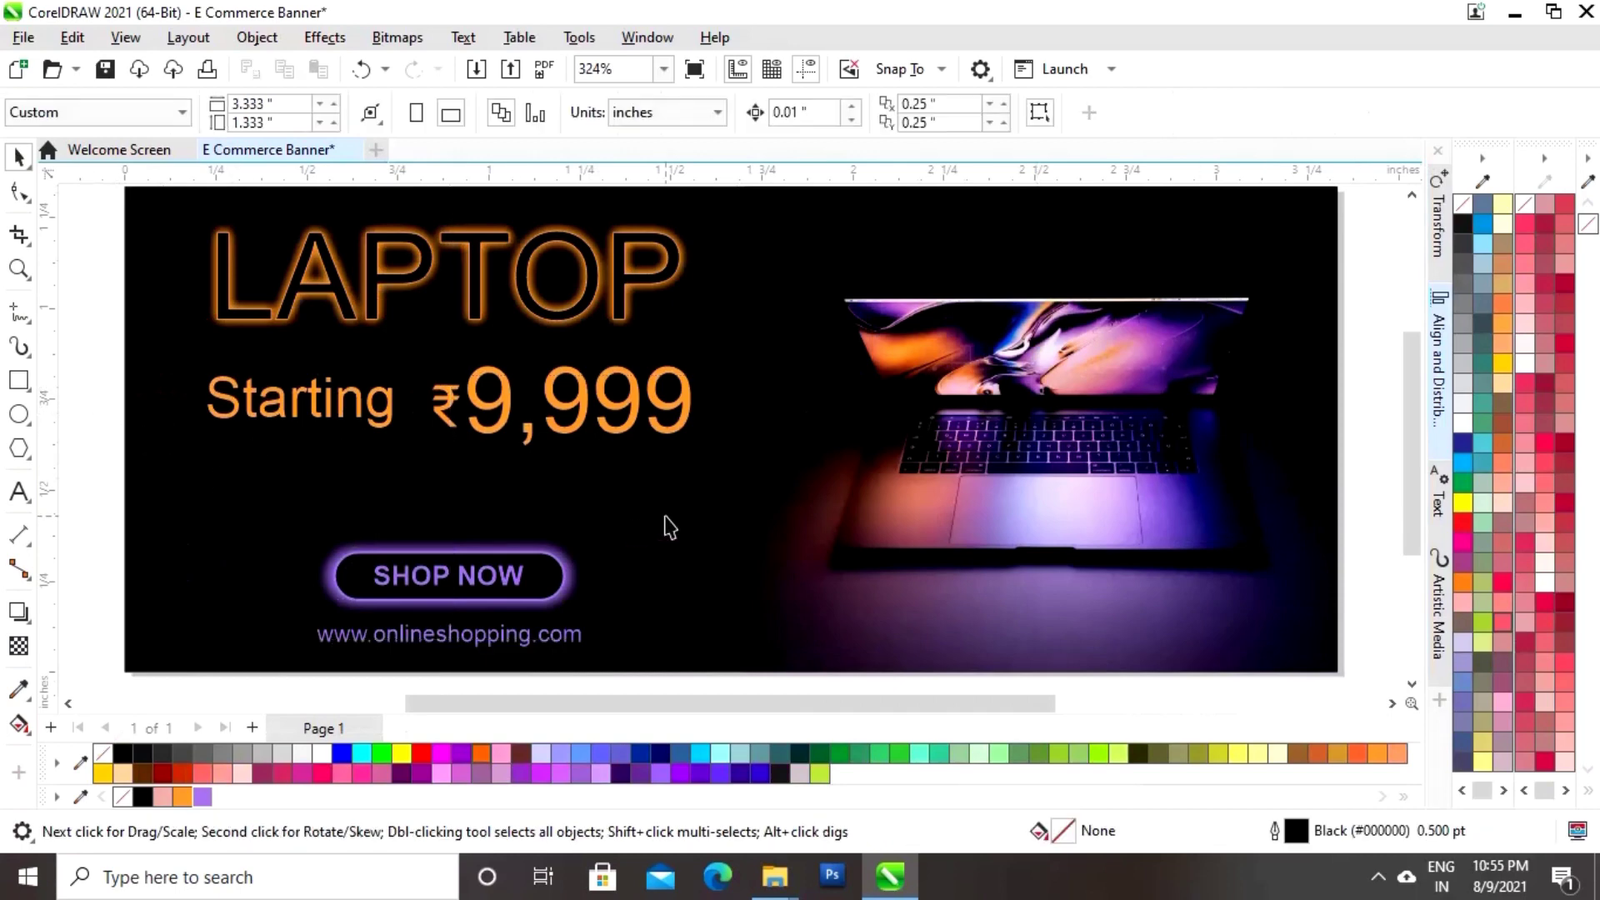
scroll(658, 525, "up", 1)
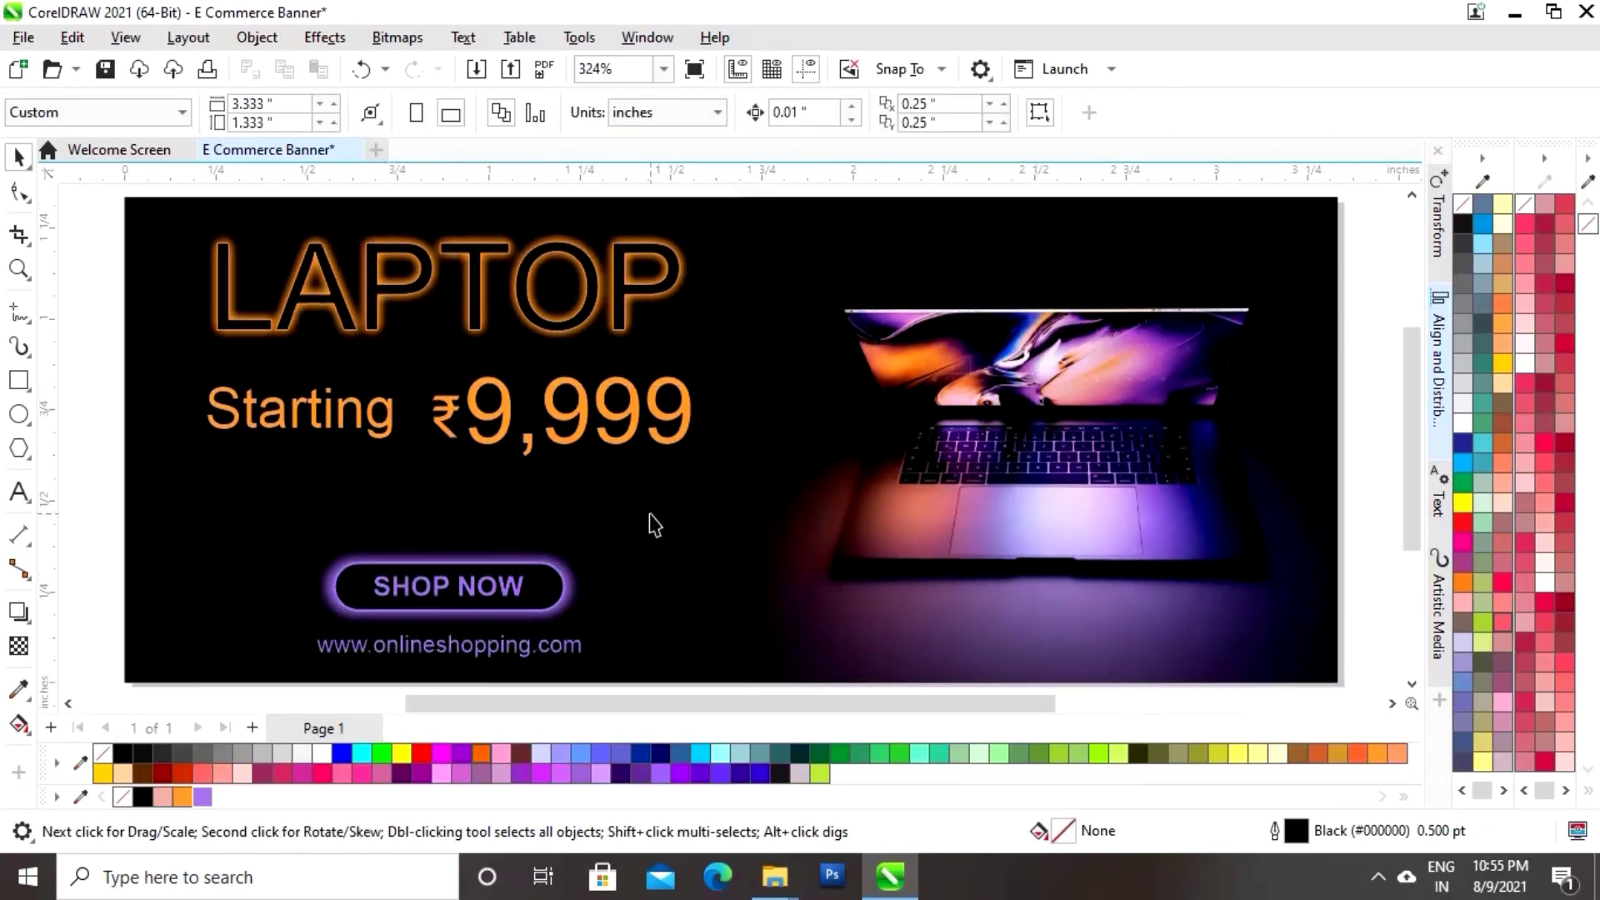
key("F9")
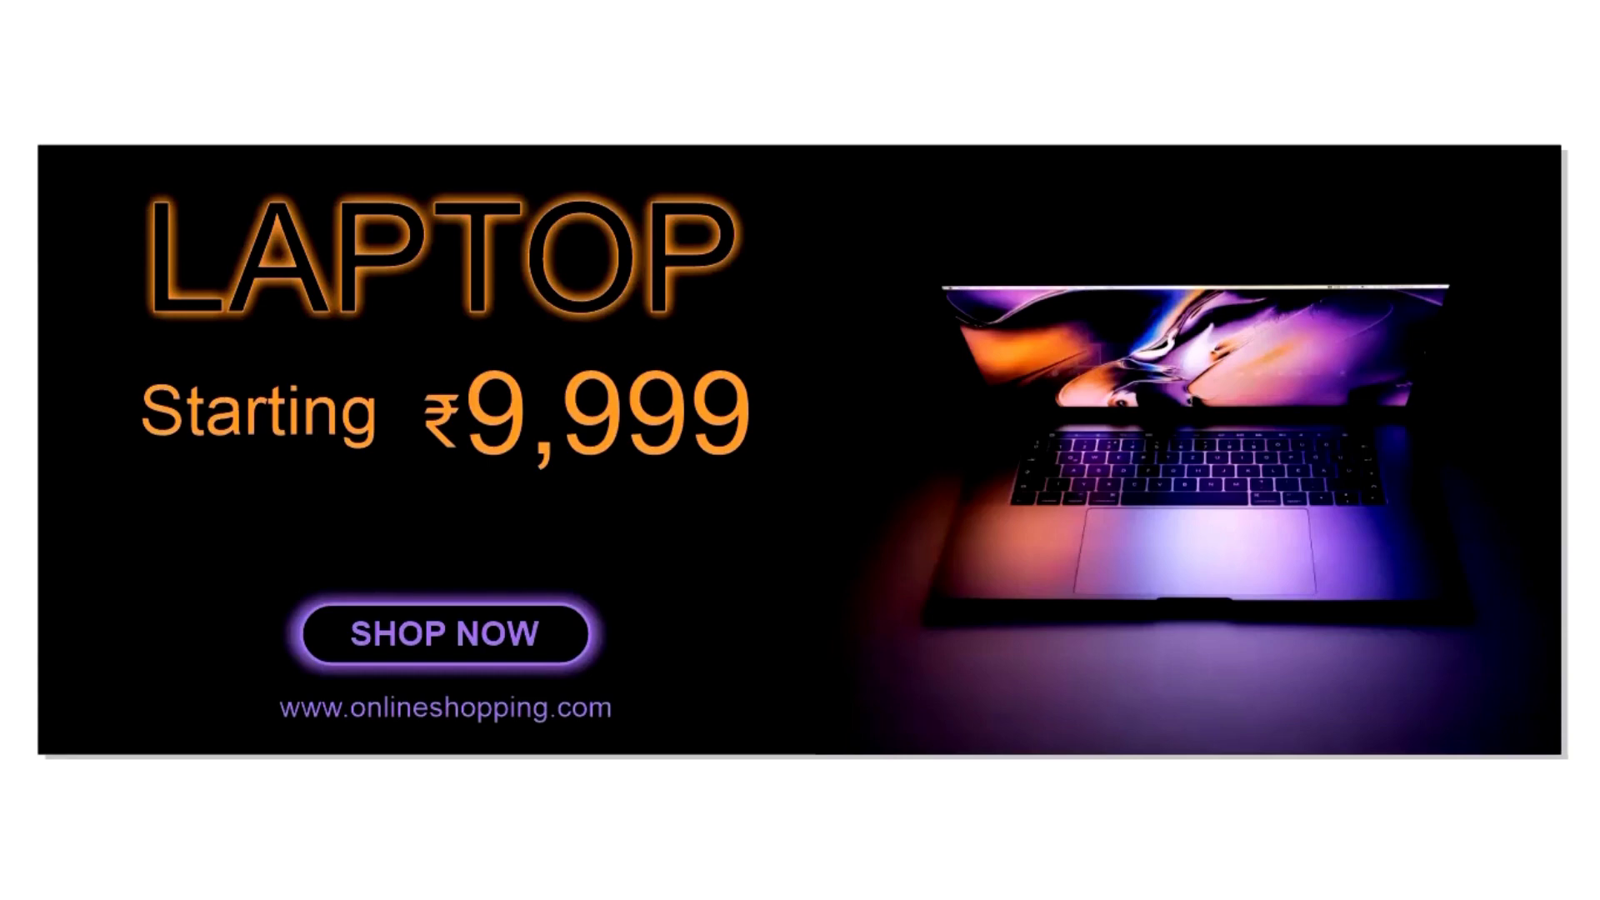